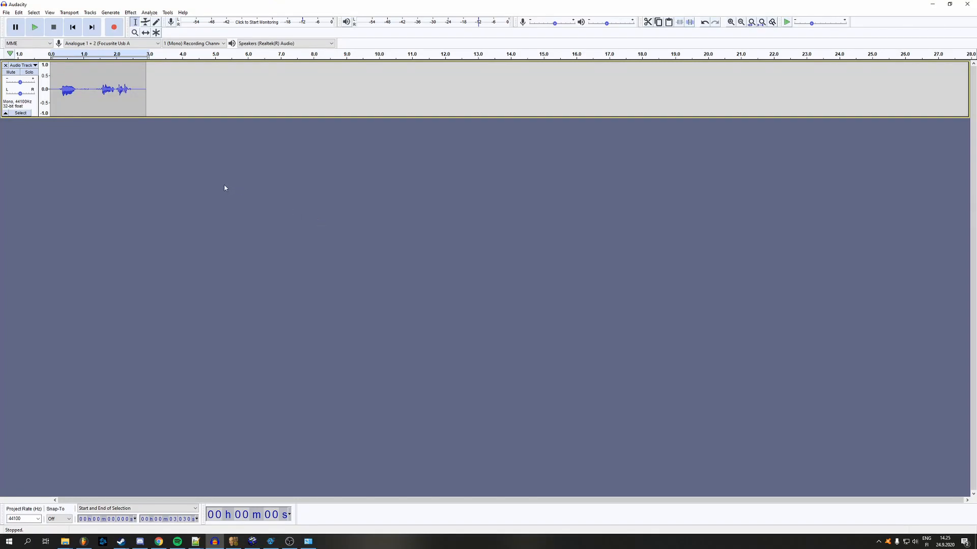
Delete the existing recording from the audio track, leaving the track empty
click(201, 102)
drag(159, 93, 50, 90)
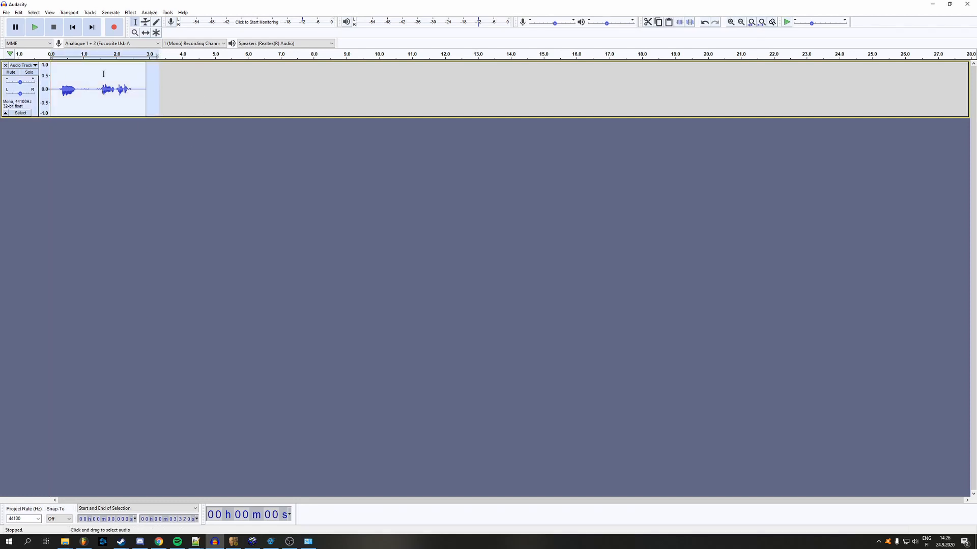
key(Delete)
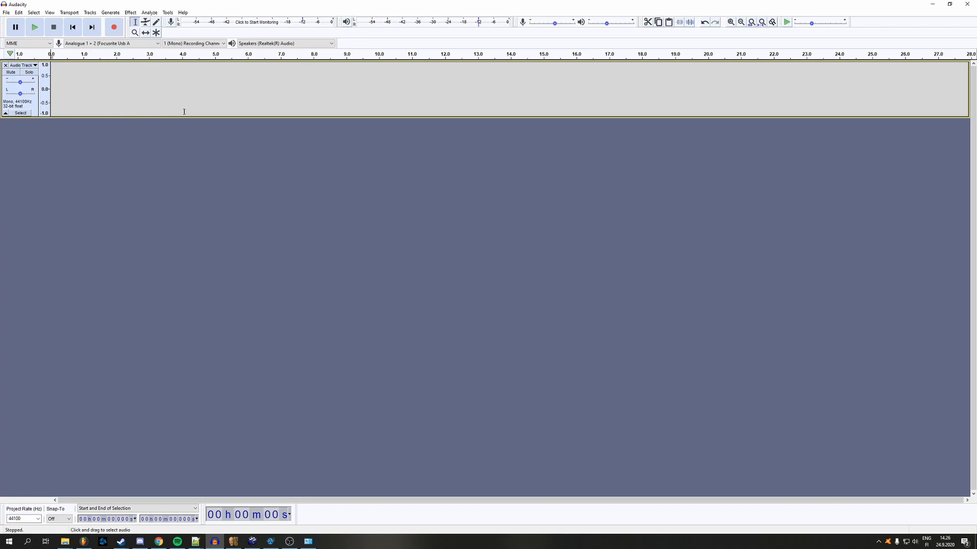
Choose 1 (Mono) recording channel and record a new voice line of about 4 seconds on the empty track
click(199, 44)
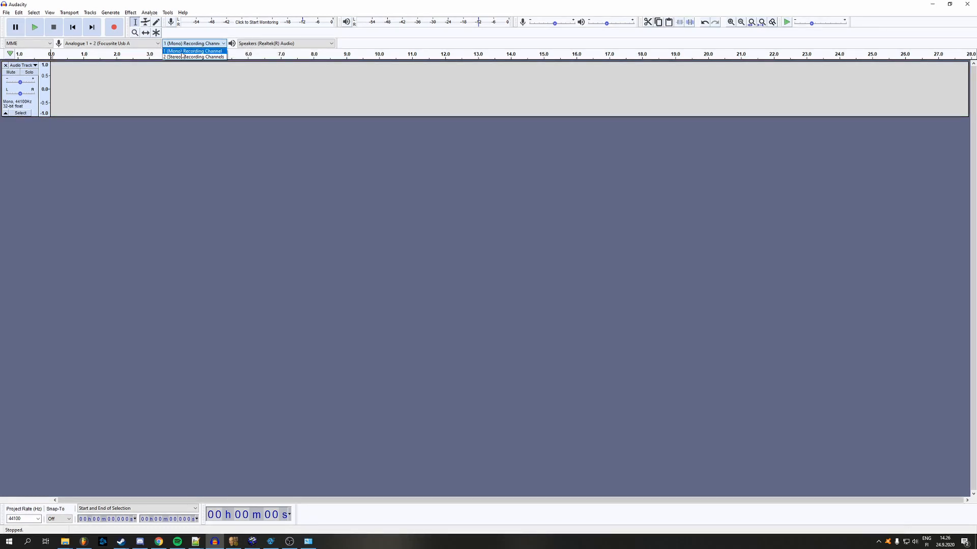
click(184, 52)
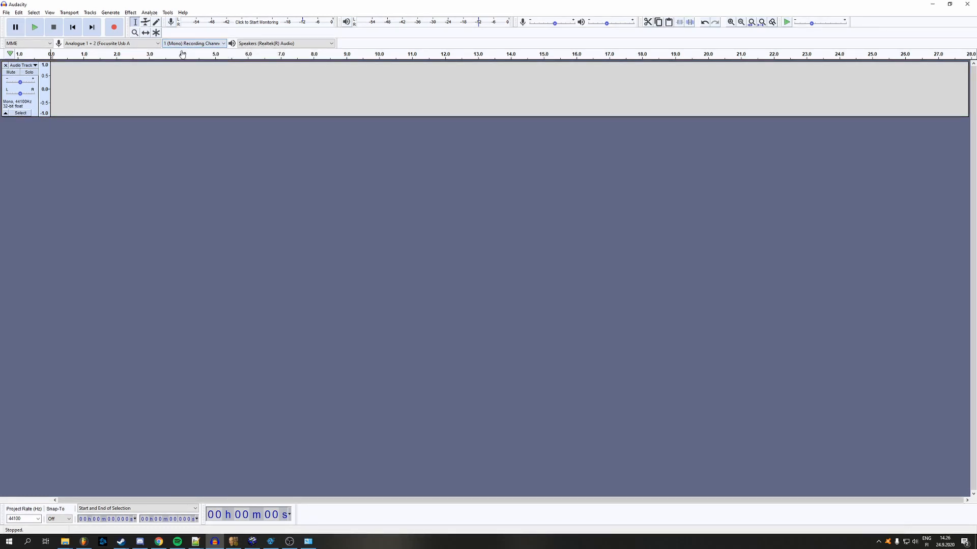
click(114, 27)
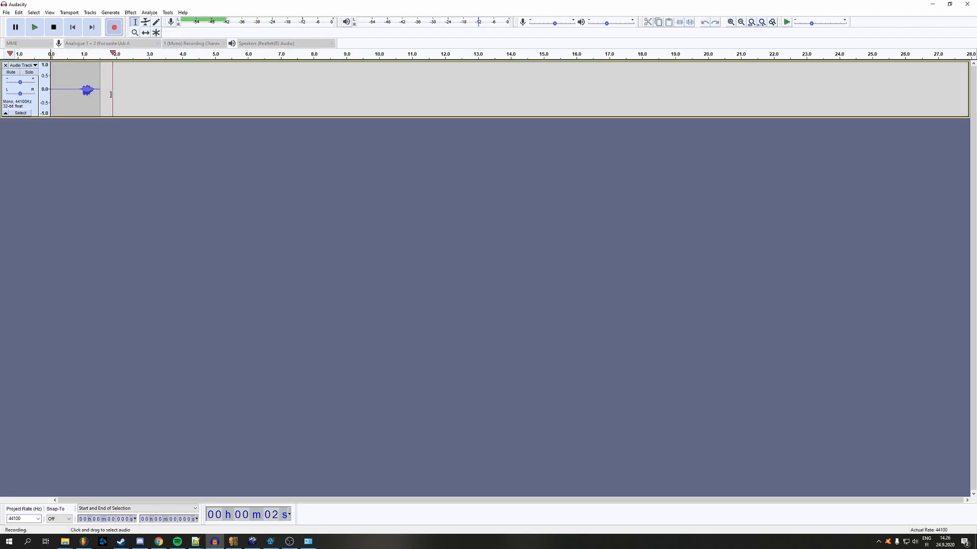
click(61, 26)
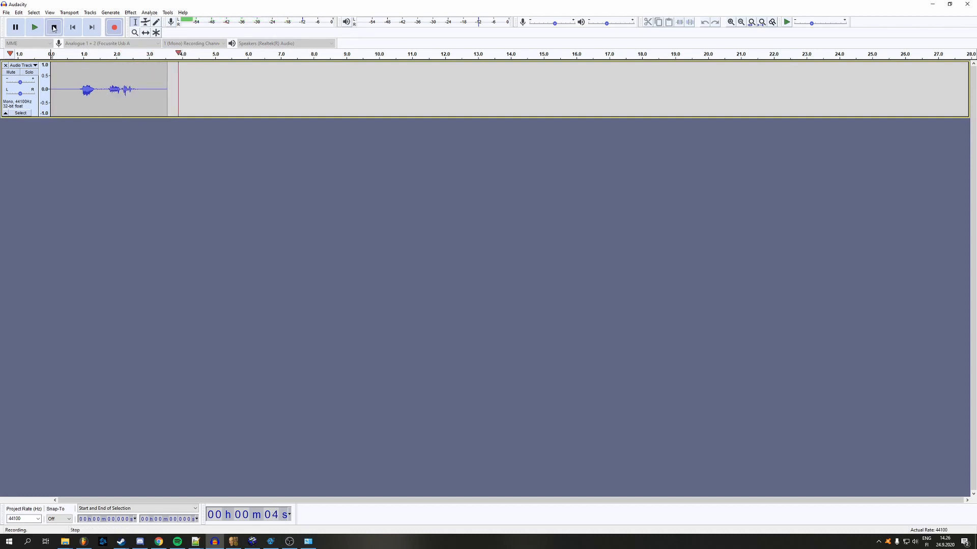
Play back the new recording from just before the first spoken word, and stop it
click(73, 98)
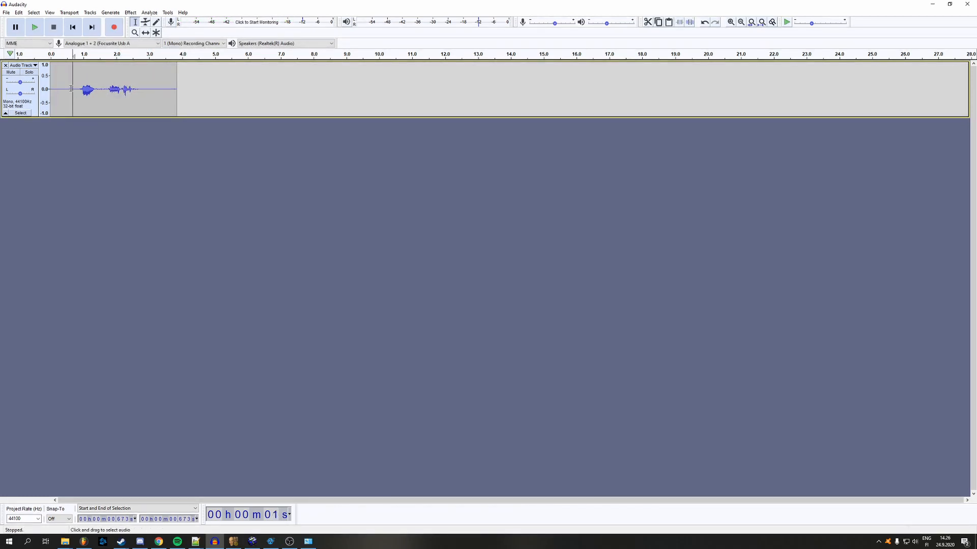
key(space)
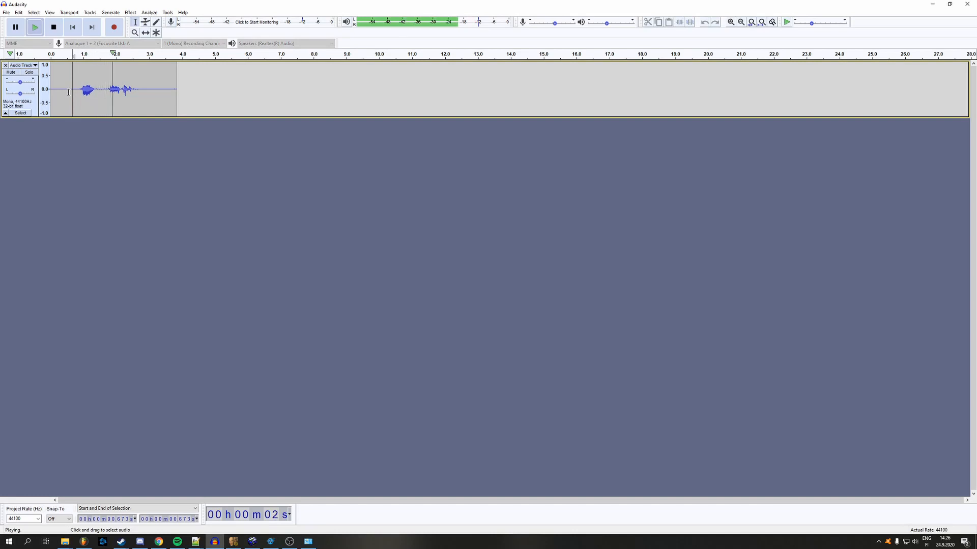
key(space)
Trim the silence from both ends of the recording by deleting everything after about 3.1 s and roughly the first 0.6 s
drag(189, 88, 152, 86)
key(Delete)
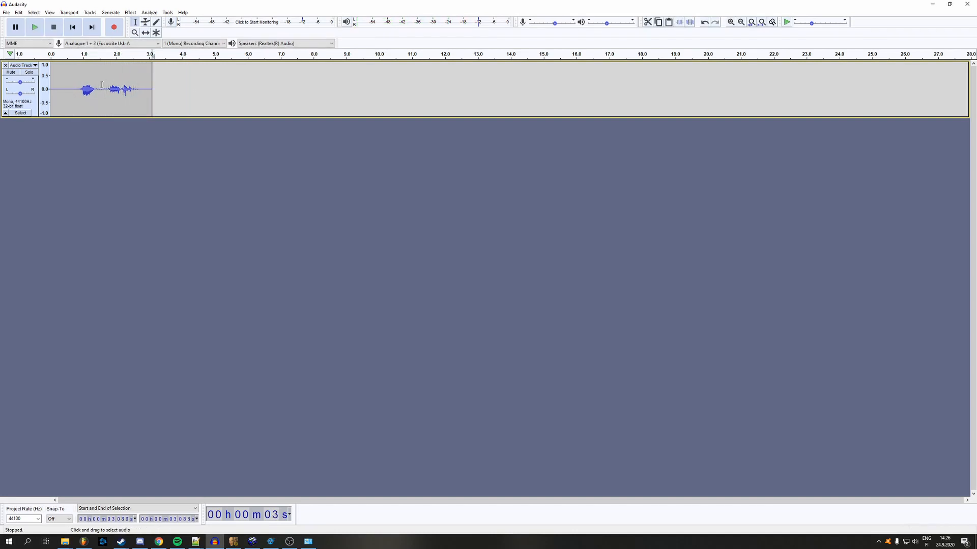
drag(72, 89, 51, 89)
key(Delete)
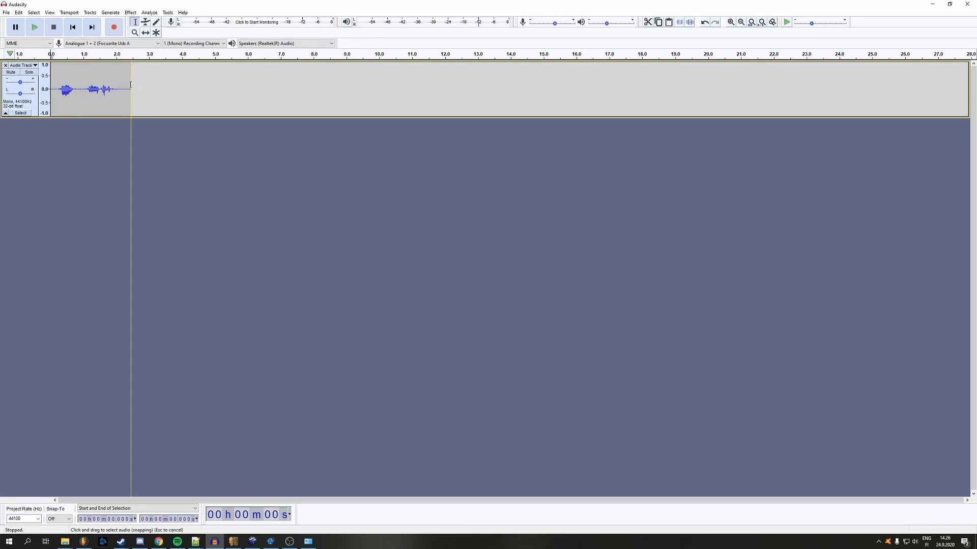
Select the whole trimmed clip and listen to it
drag(136, 88, 51, 86)
key(space)
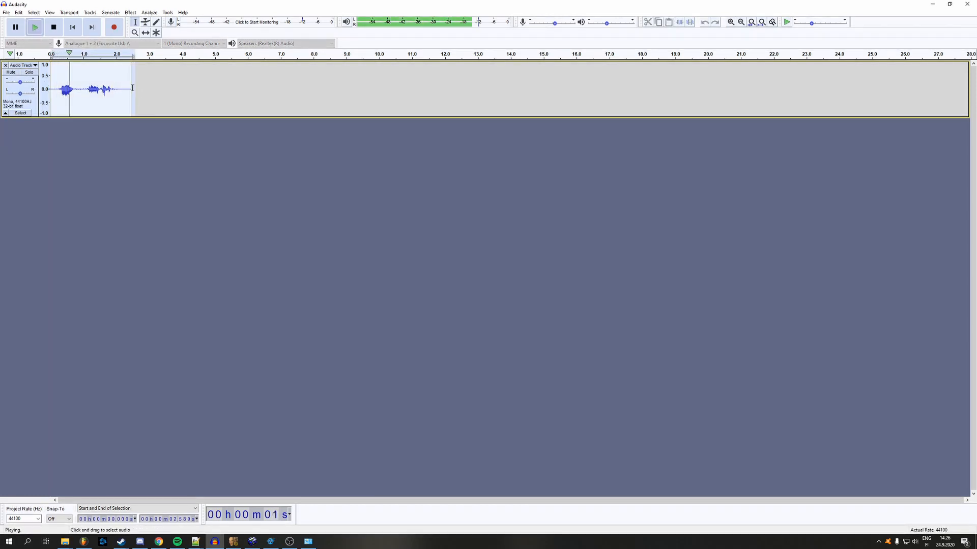
click(155, 87)
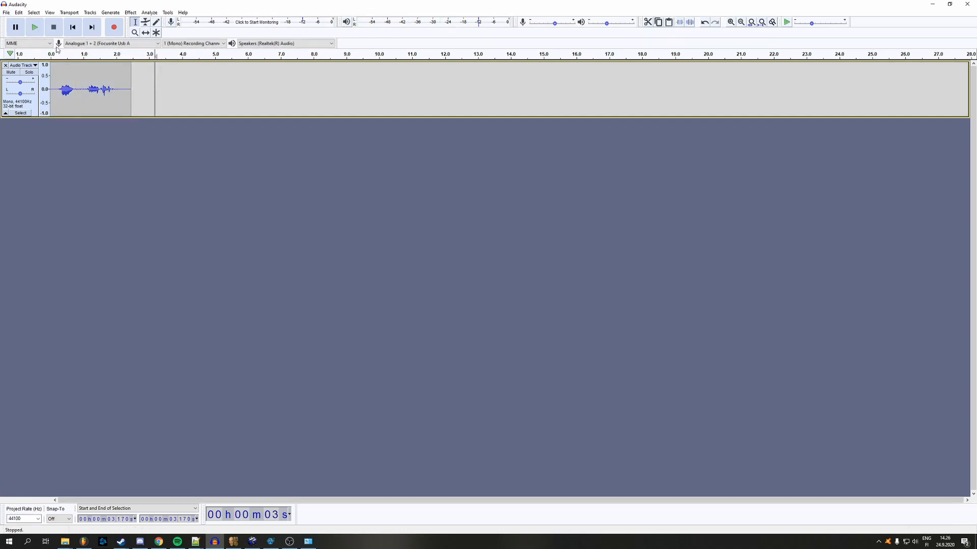
Export the trimmed clip as a WAV file over the existing bob.wav in the tutorial folder, using Signed 16-bit PCM encoding
drag(135, 76, 50, 76)
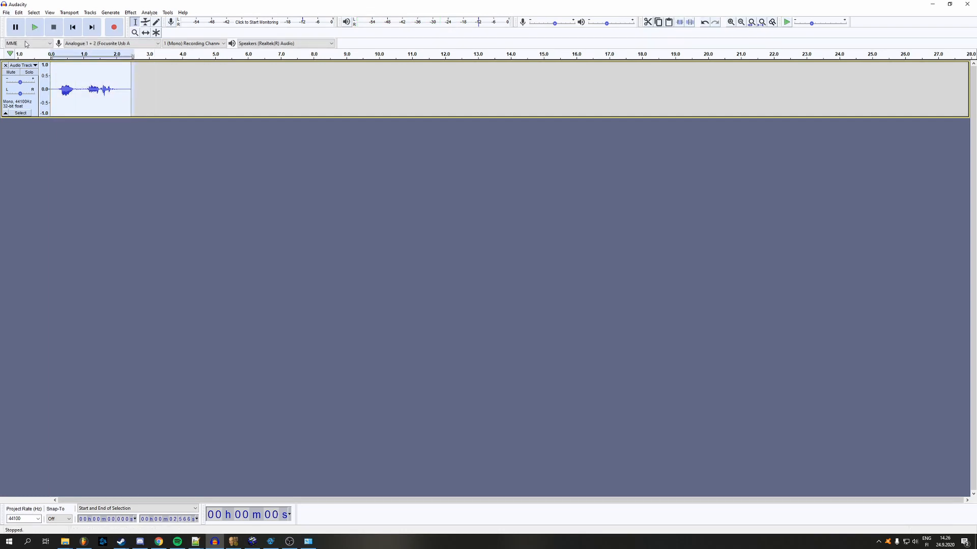
click(6, 13)
mouse_move(36, 68)
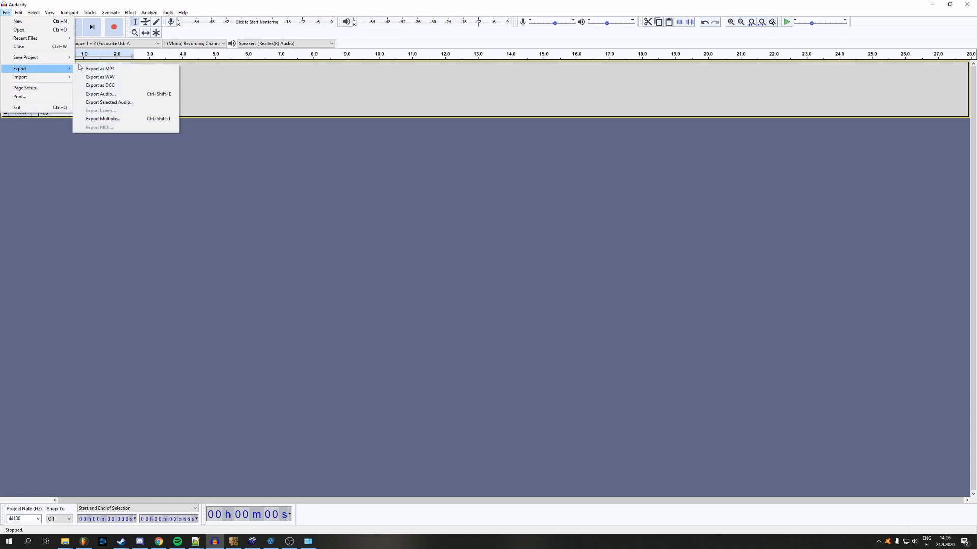
click(97, 77)
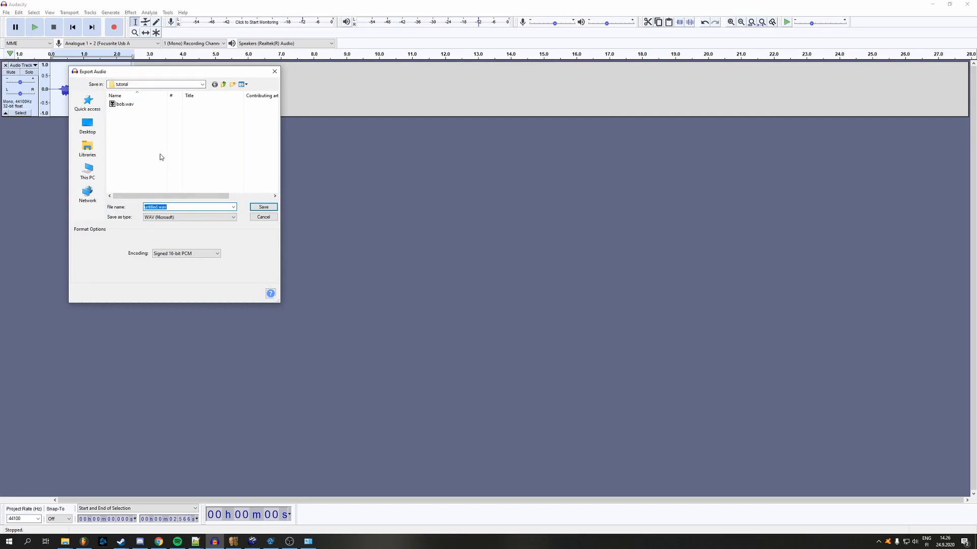
click(129, 105)
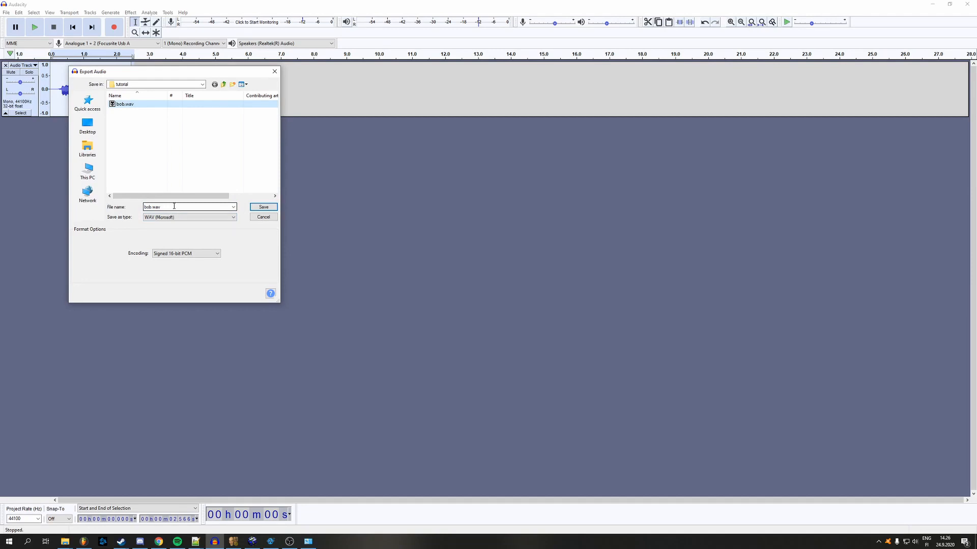
click(270, 210)
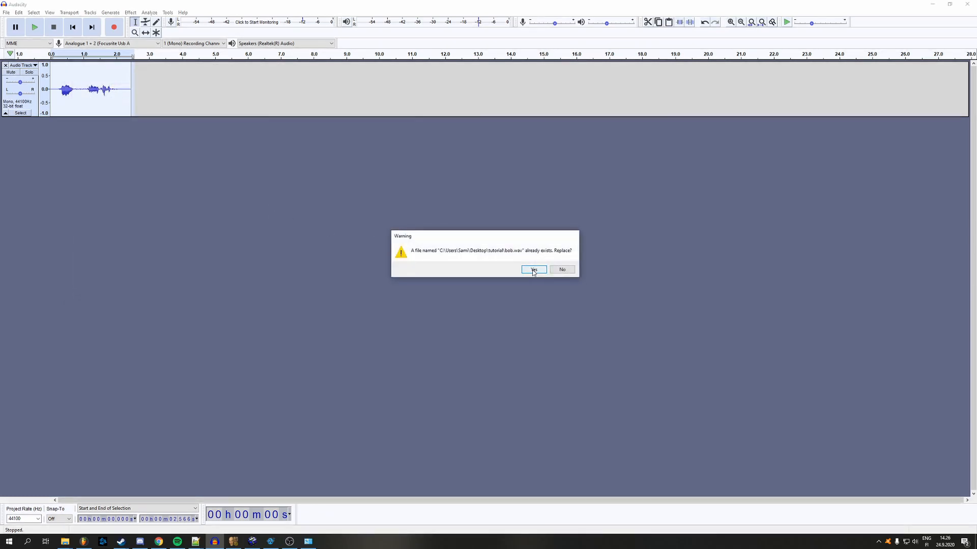
click(533, 270)
click(509, 319)
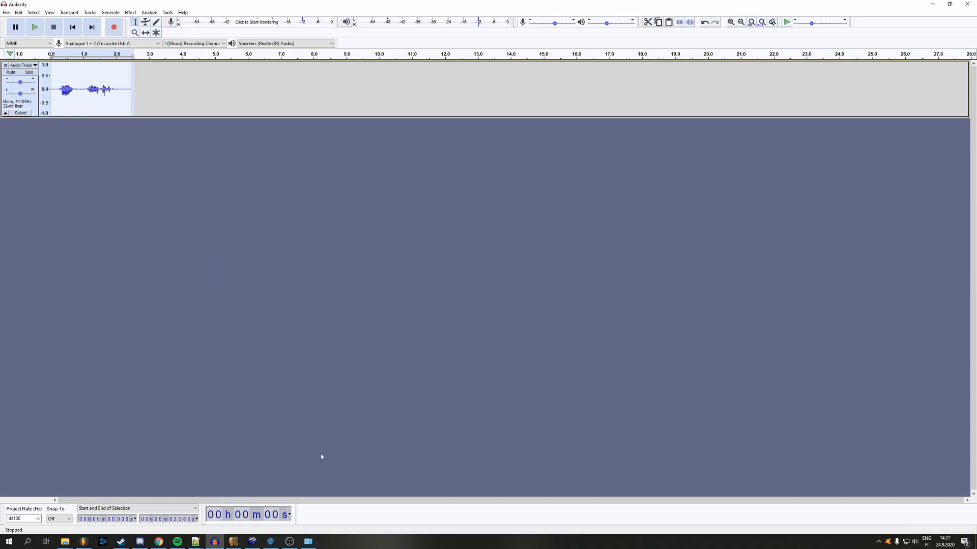
click(314, 544)
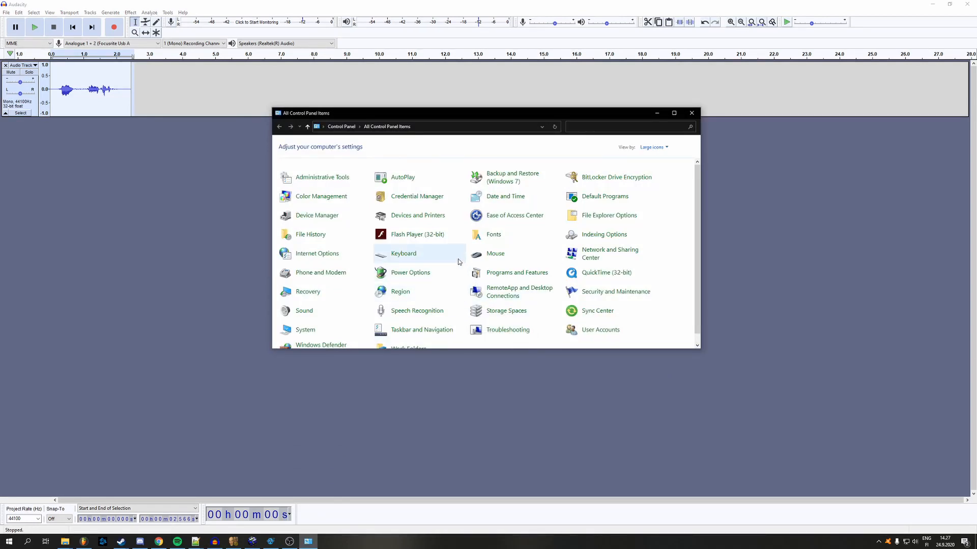
click(656, 113)
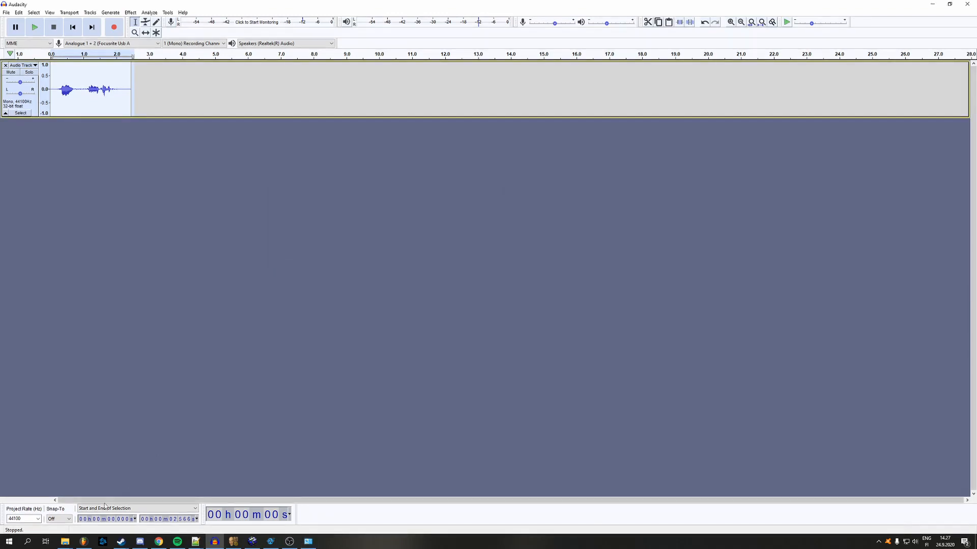
Switch to the desktop's tutorial folder in File Explorer and copy bob.wav
mouse_move(63, 543)
mouse_move(220, 506)
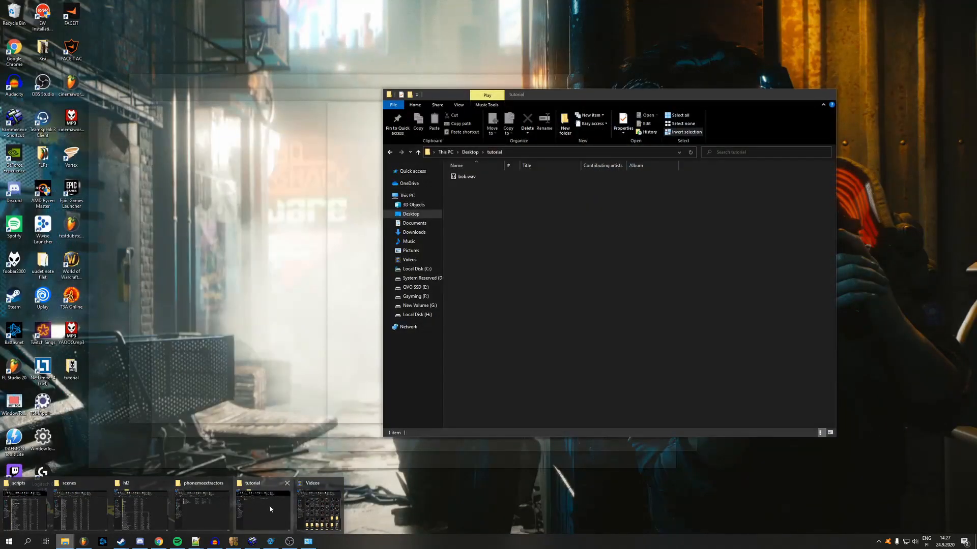
click(269, 505)
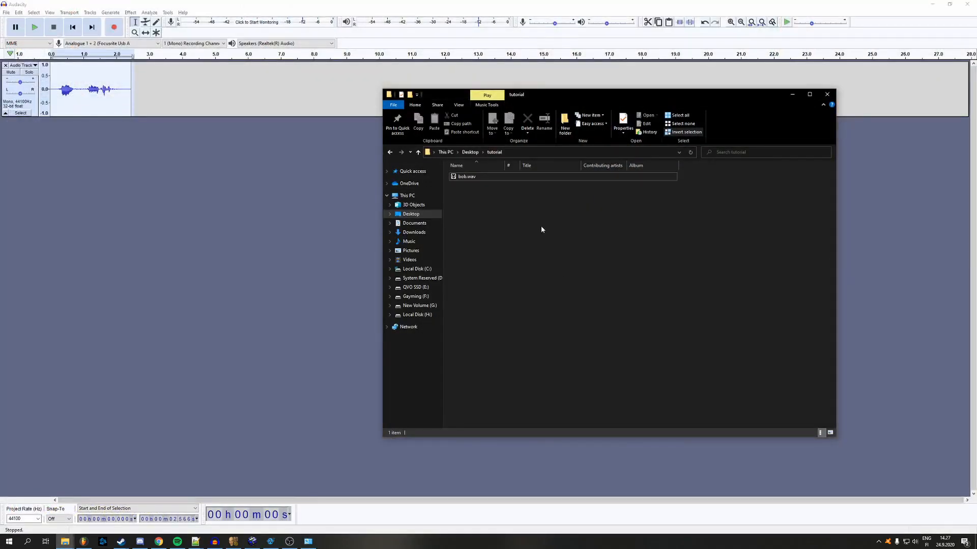
click(475, 178)
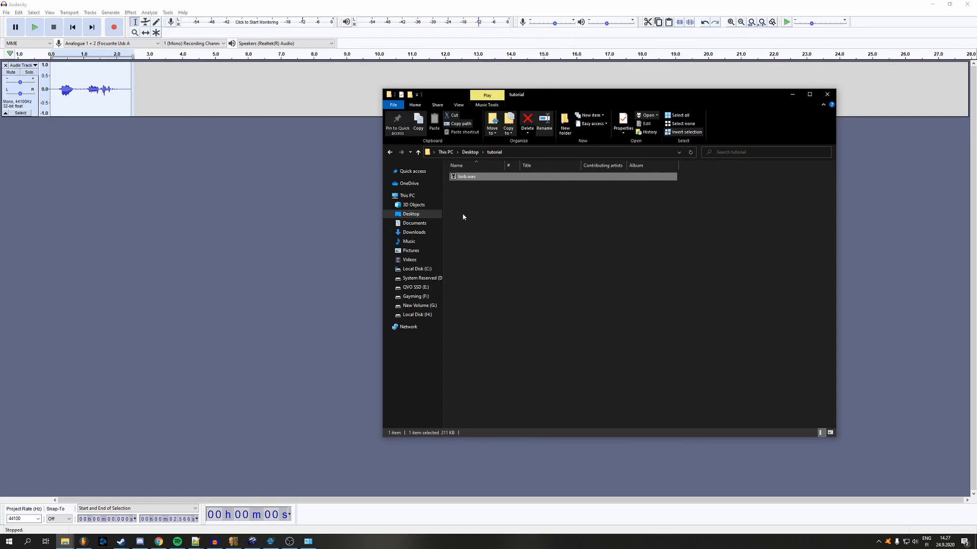
right_click(479, 180)
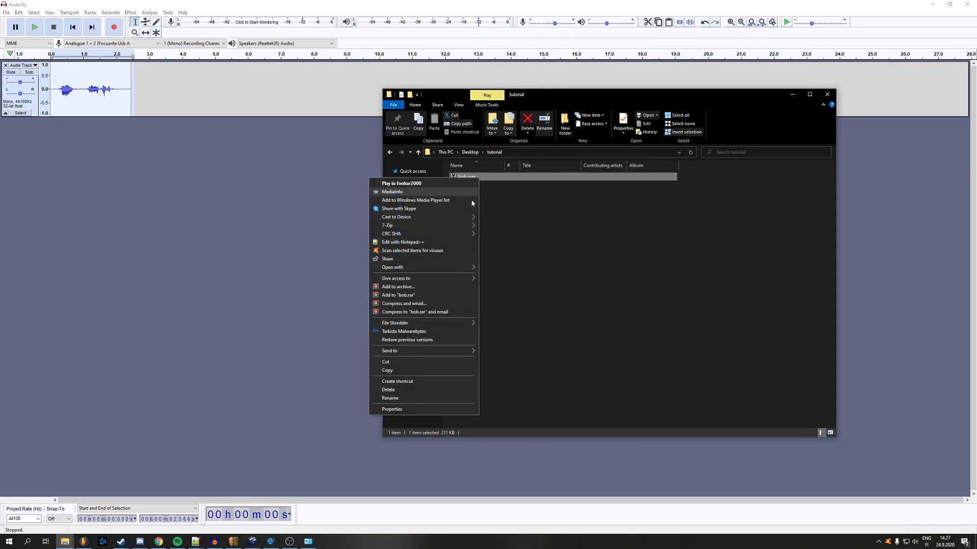
click(430, 371)
Paste bob.wav into the tutorial folder under hl2\sound\npclines in the Half-Life 2 directory
click(64, 542)
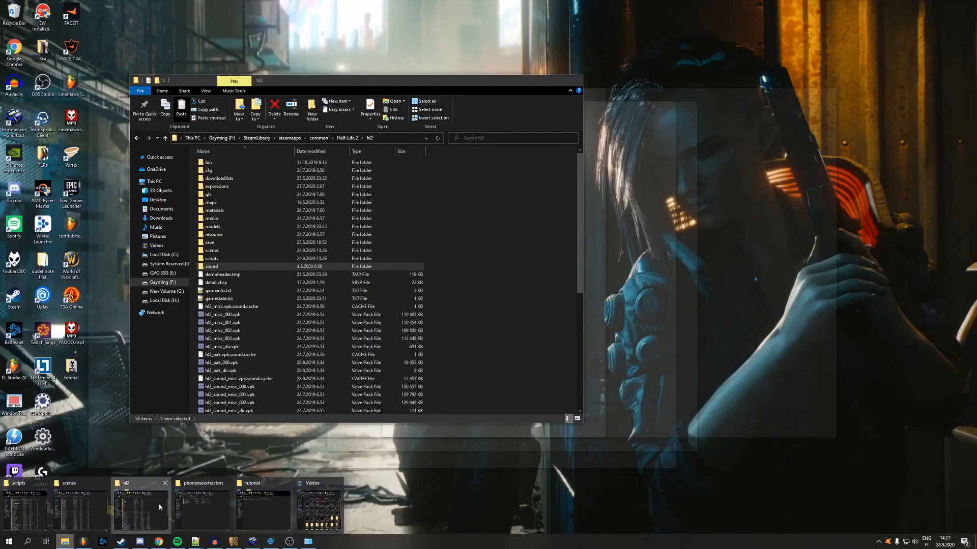
click(152, 507)
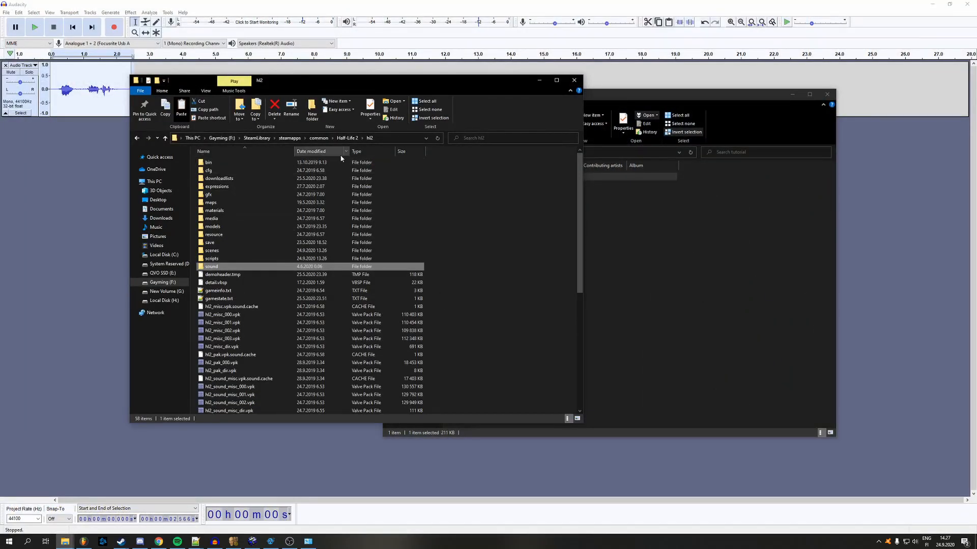
double_click(244, 267)
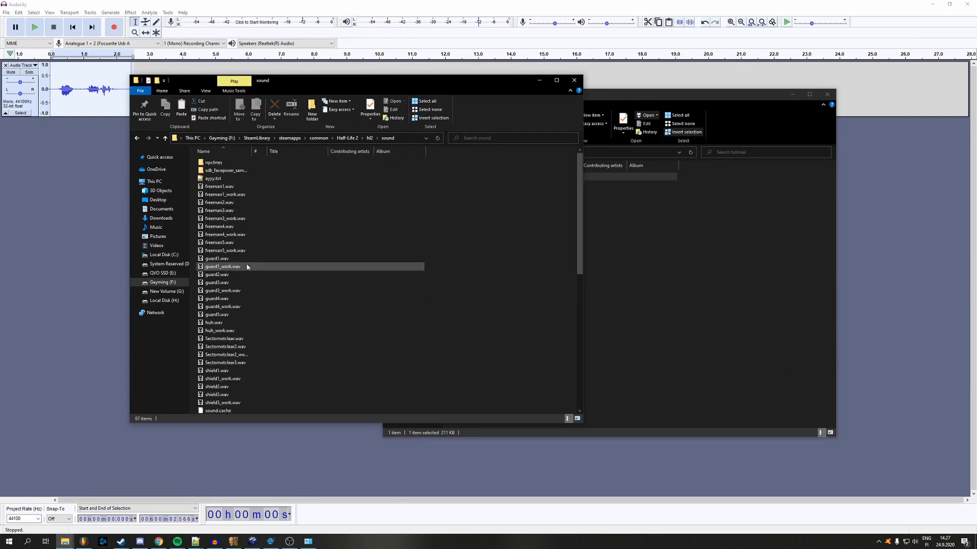
double_click(222, 165)
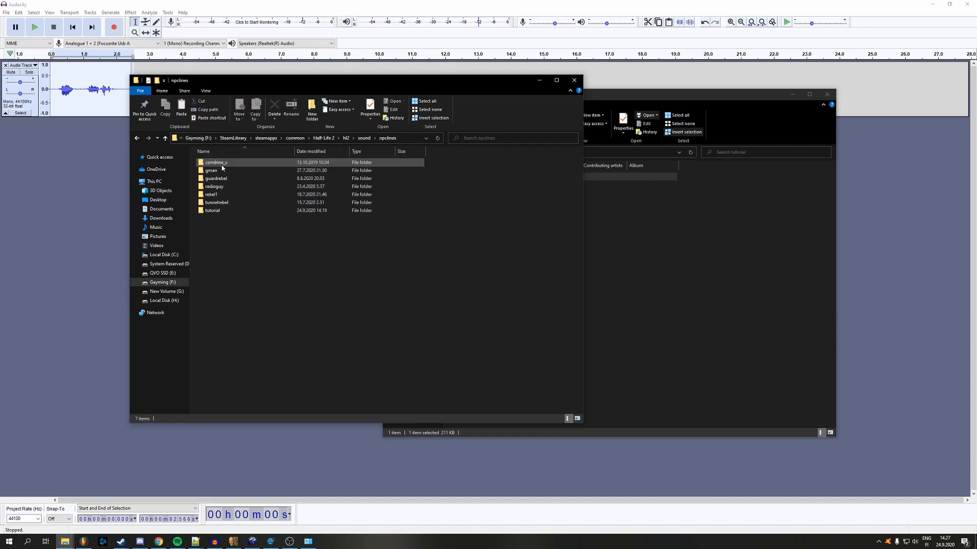
double_click(225, 210)
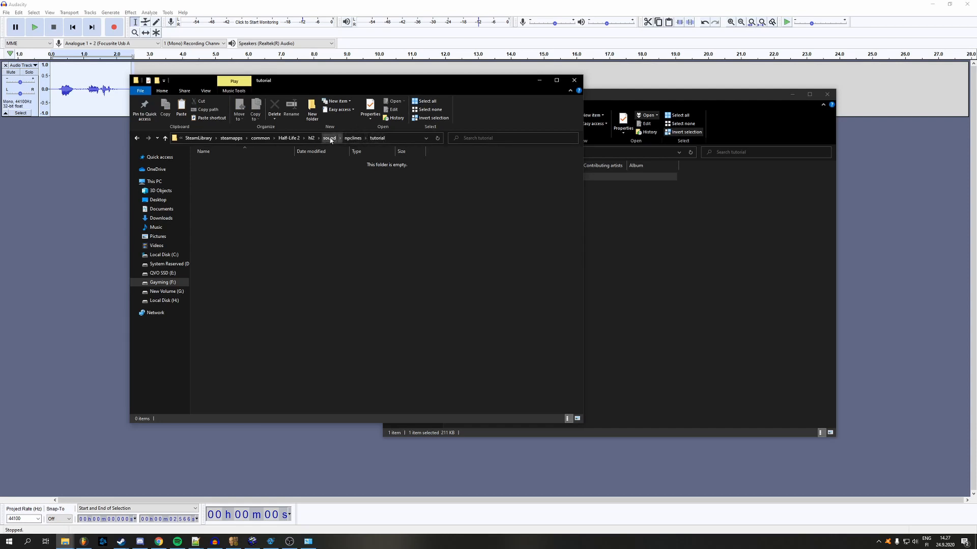
right_click(294, 199)
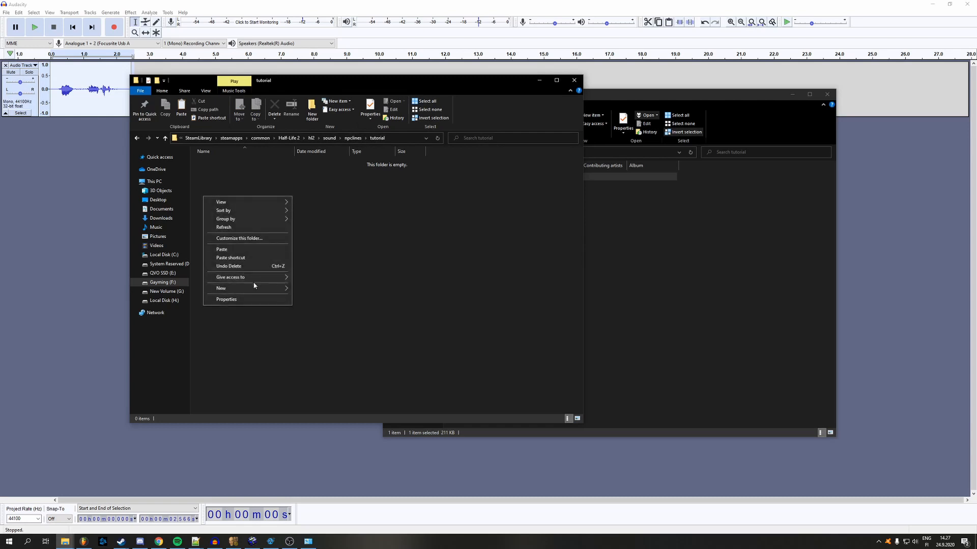
mouse_move(254, 288)
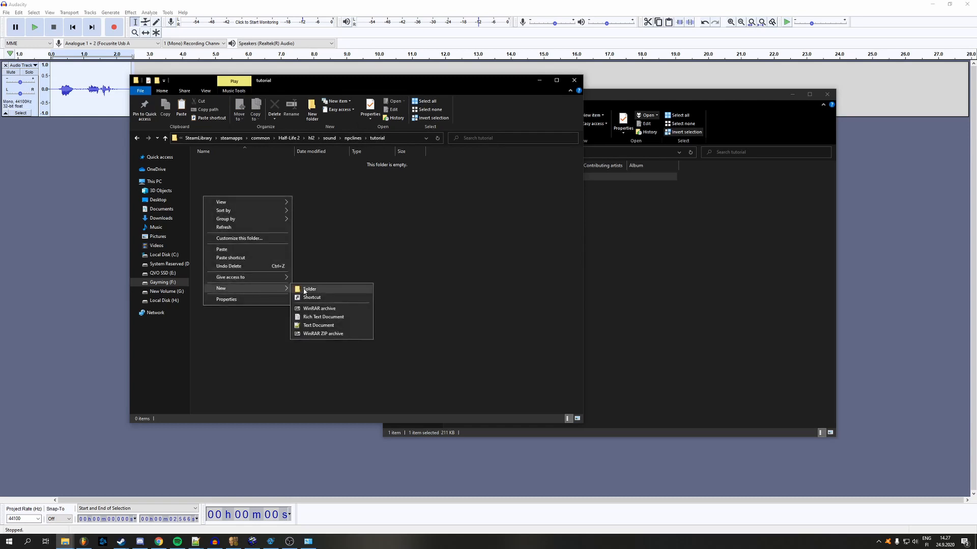
click(345, 240)
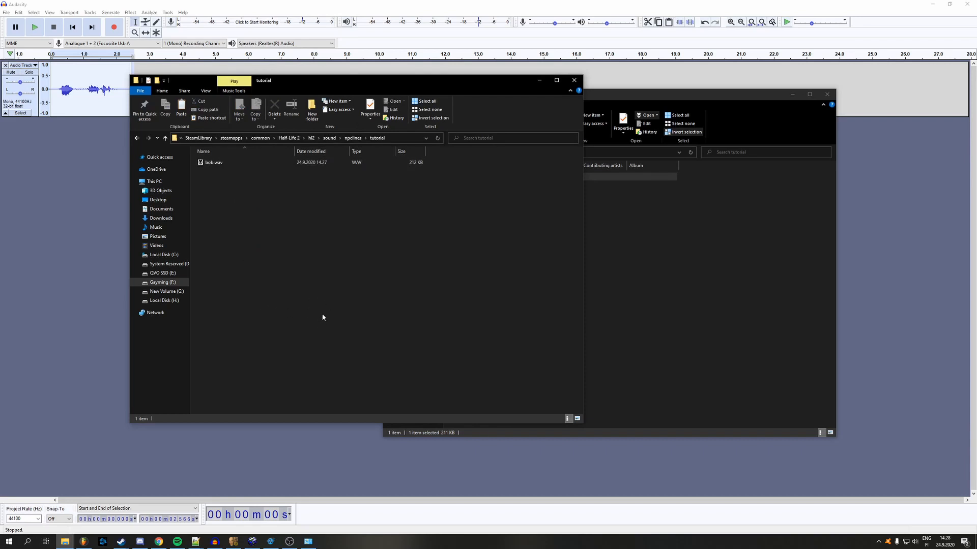
Switch to Control Panel, enlarge its window to fit all items, and view them as large icons
click(308, 541)
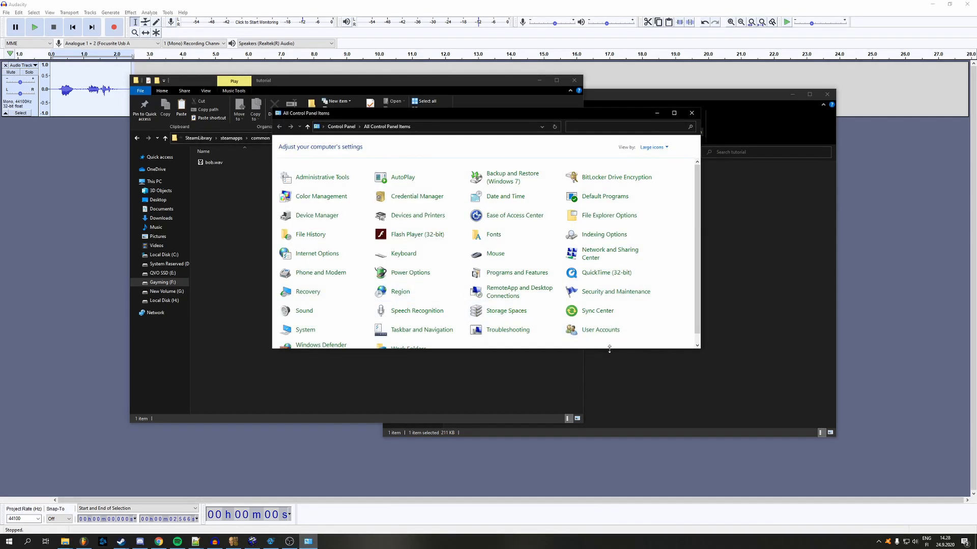
drag(609, 350, 599, 394)
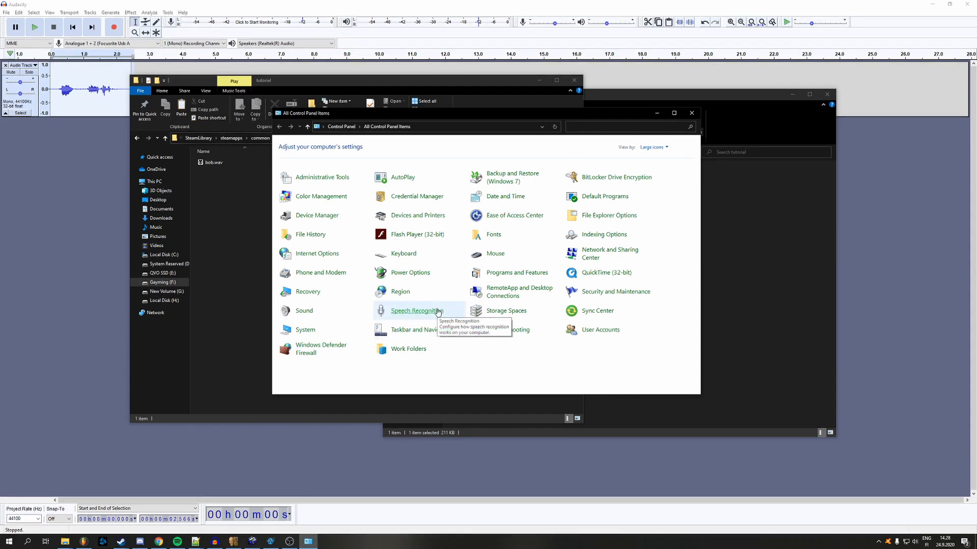
click(654, 149)
click(659, 168)
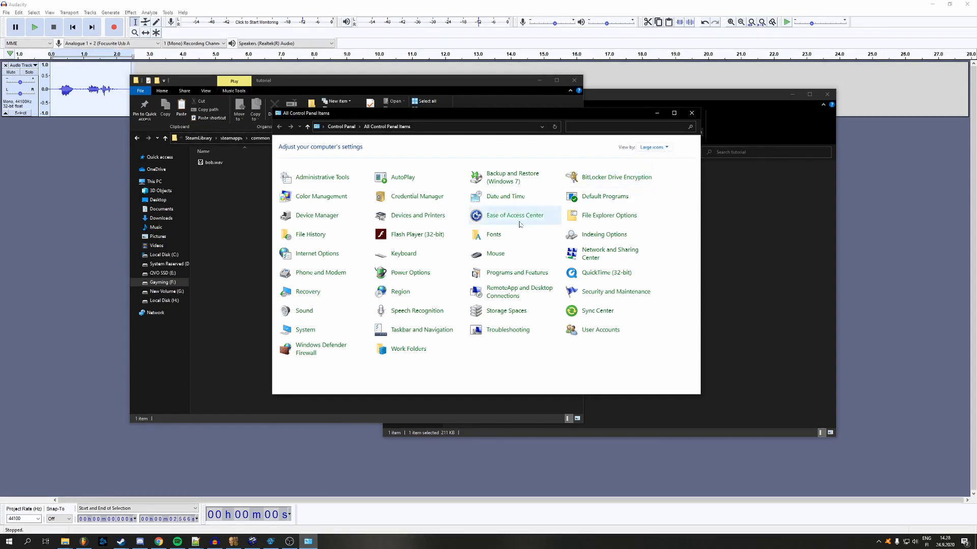
Open the advanced speech options, accept Microsoft Hazel Desktop - English (Great Britain) as the text-to-speech voice, and minimize Control Panel
click(423, 315)
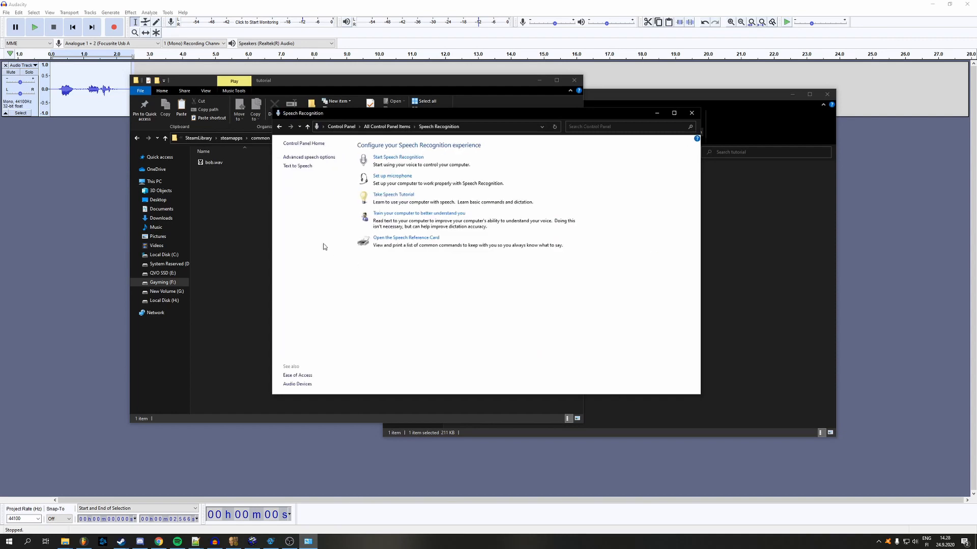
click(314, 157)
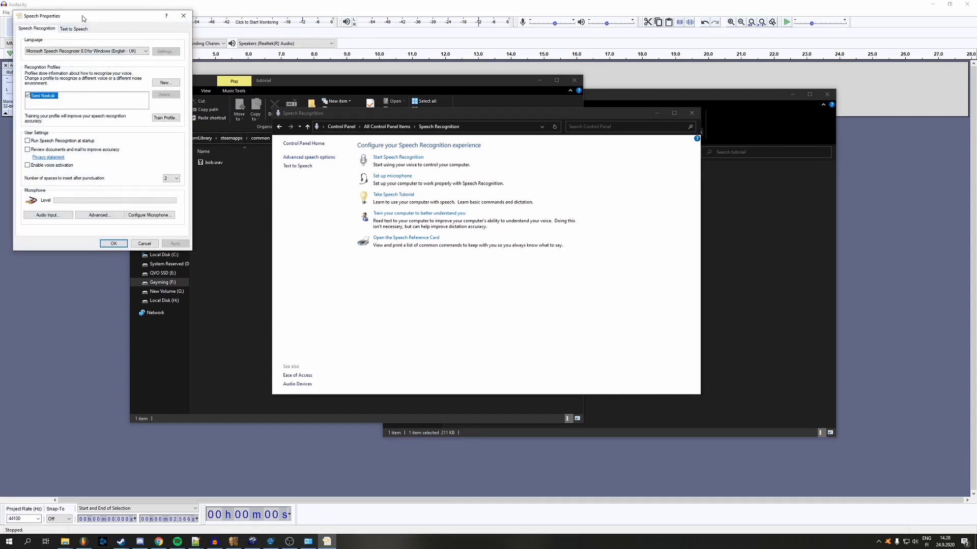
drag(84, 19, 337, 138)
click(335, 149)
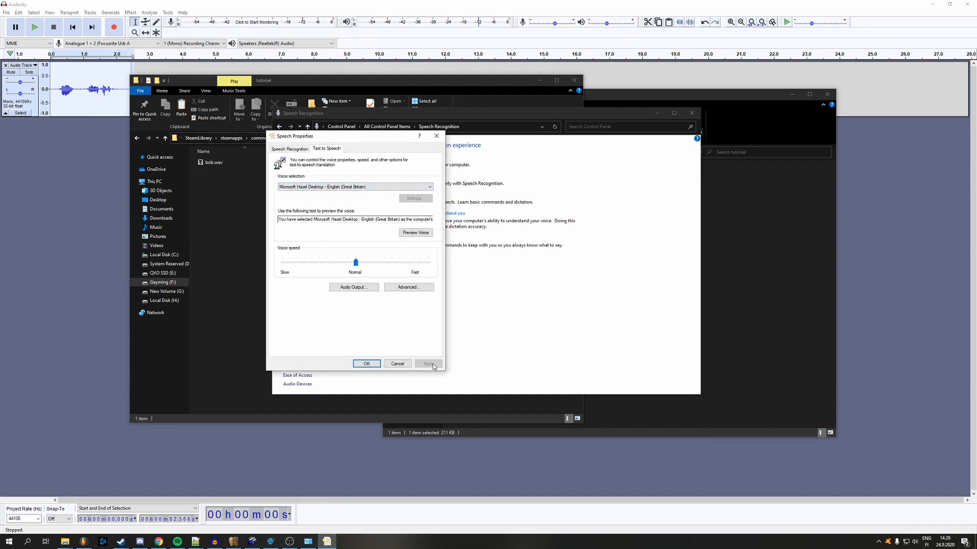
click(368, 364)
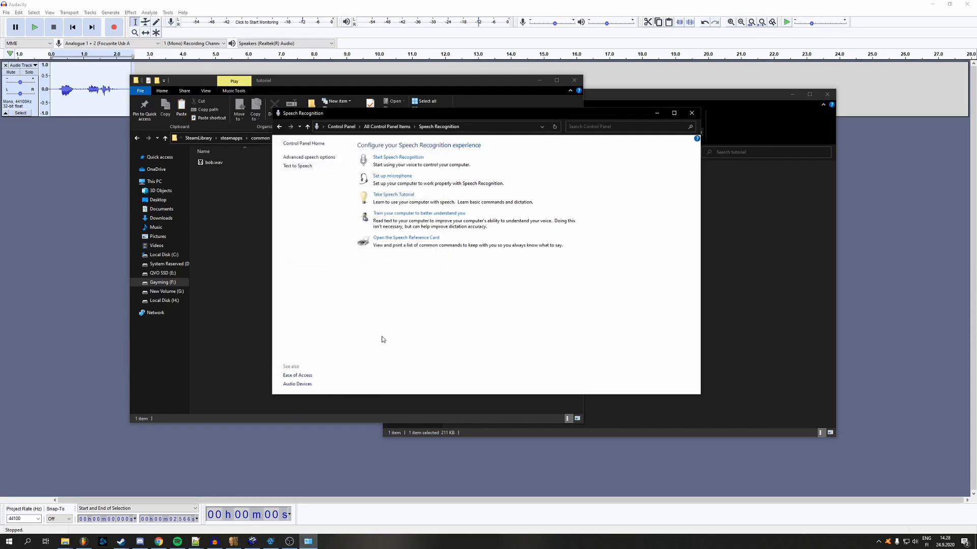
click(657, 114)
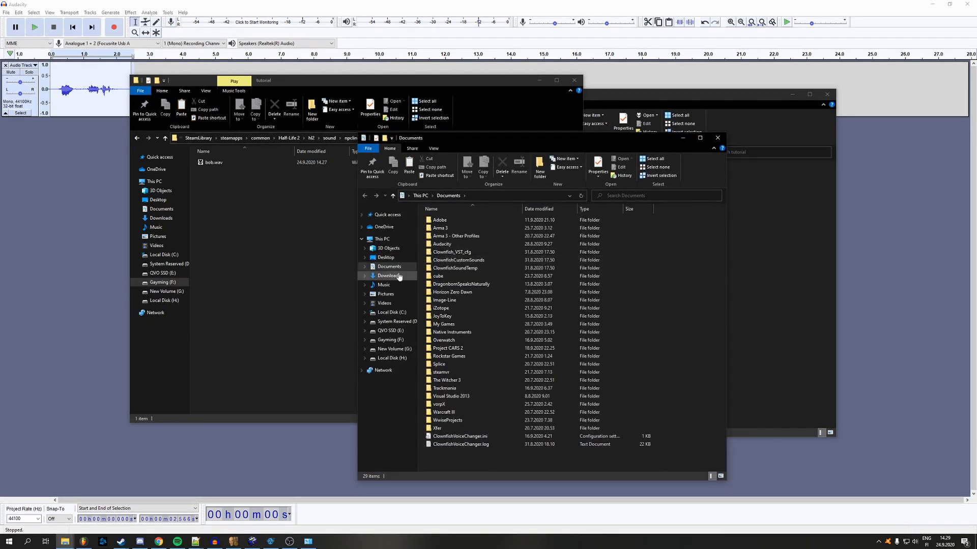
Open the phonemeextractor_sapi54-1.3.1.zip archive from Downloads and position its window beside the tutorial folder
drag(544, 140, 976, 214)
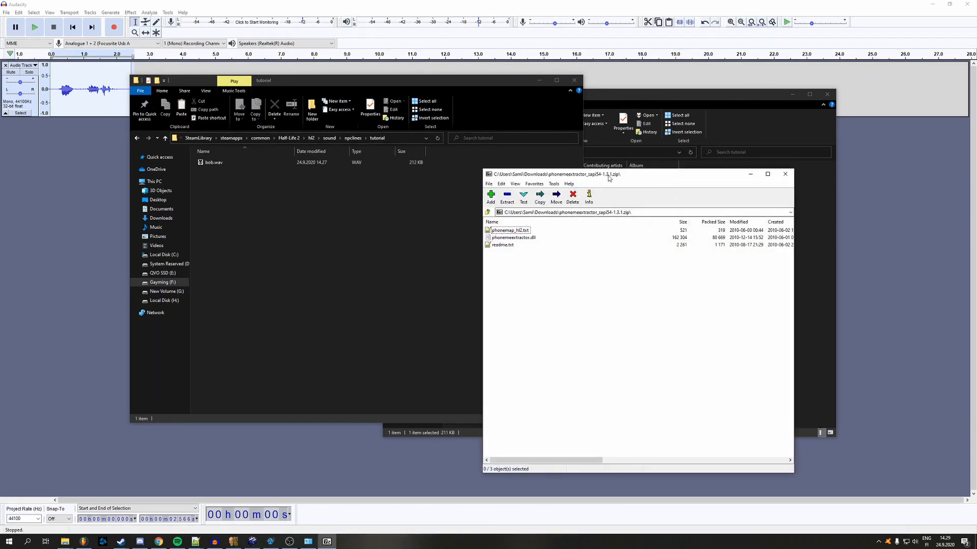
drag(608, 177, 588, 173)
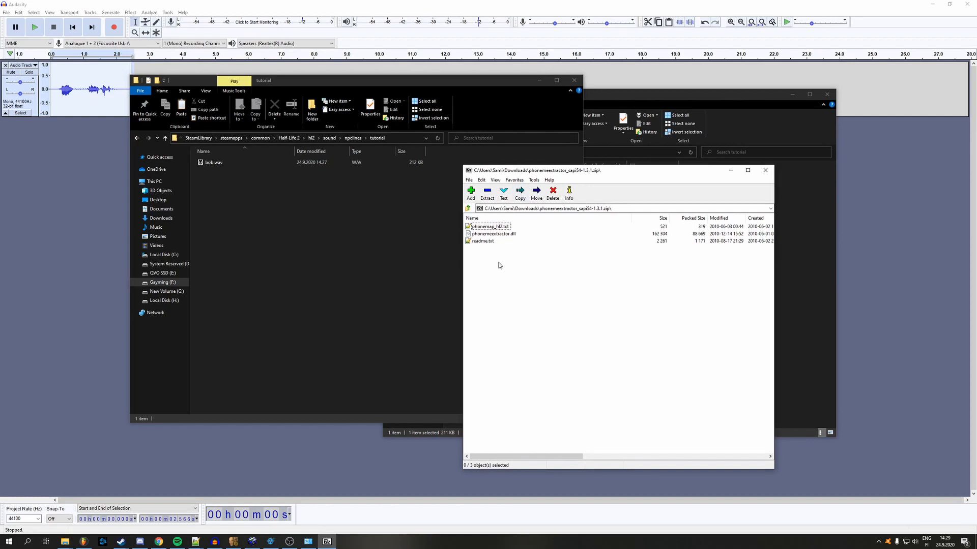
mouse_move(499, 262)
mouse_down()
mouse_move(480, 225)
mouse_move(492, 257)
mouse_up()
Switch to the File Explorer window for Source SDK Base 2013 Singleplayer and navigate through bin to the phonemeextractors folder
mouse_move(64, 541)
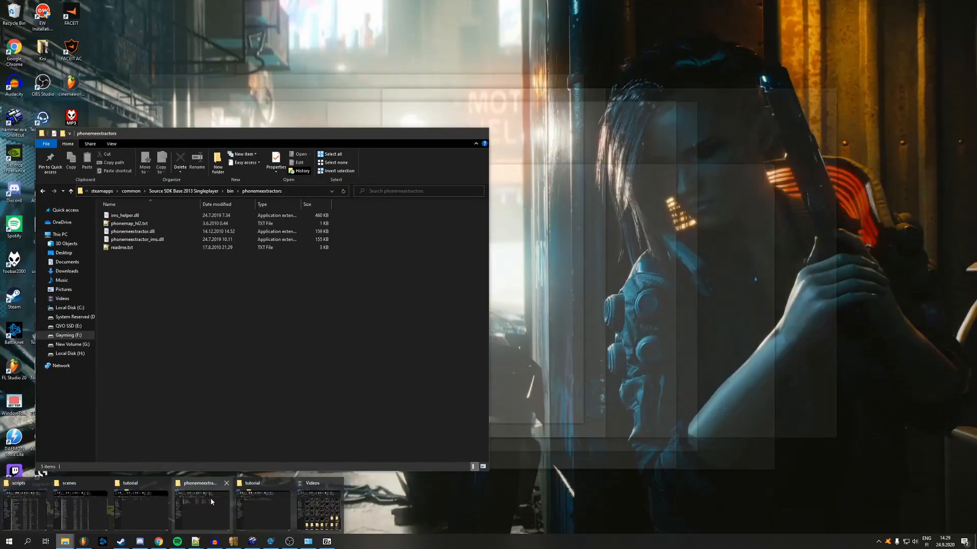
click(212, 502)
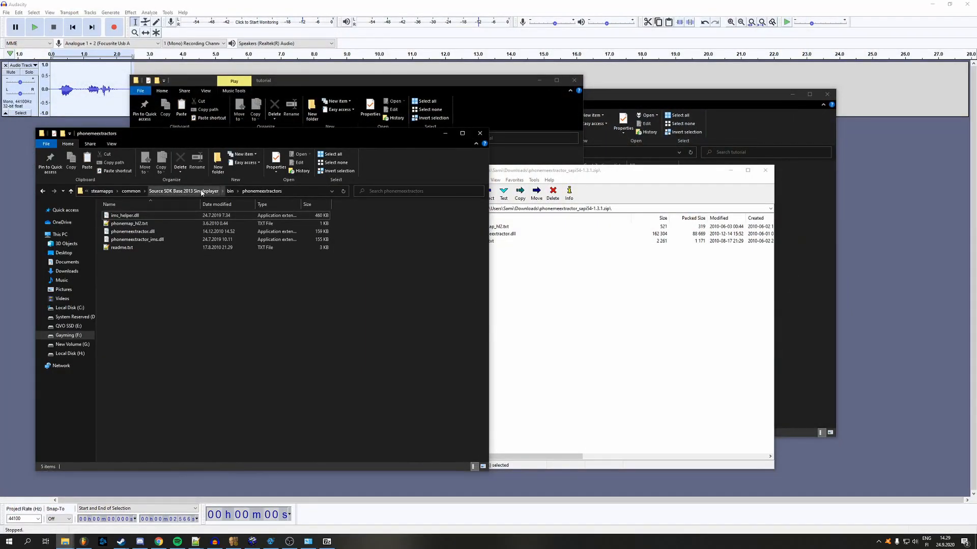
click(201, 190)
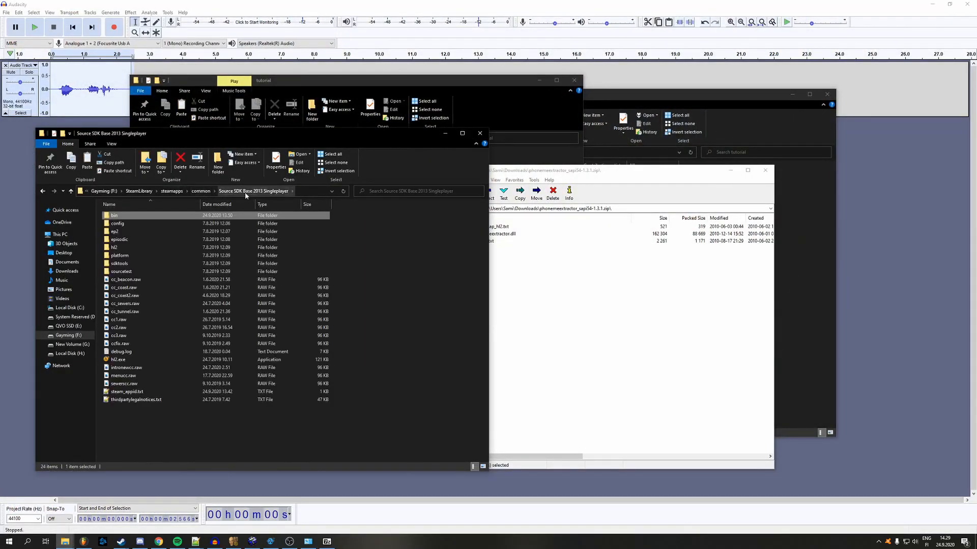
double_click(134, 216)
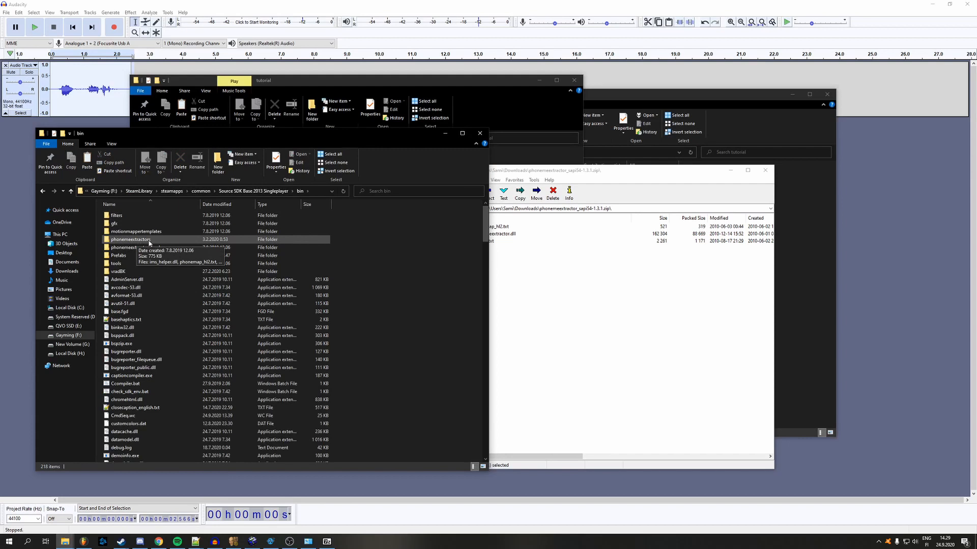
double_click(149, 240)
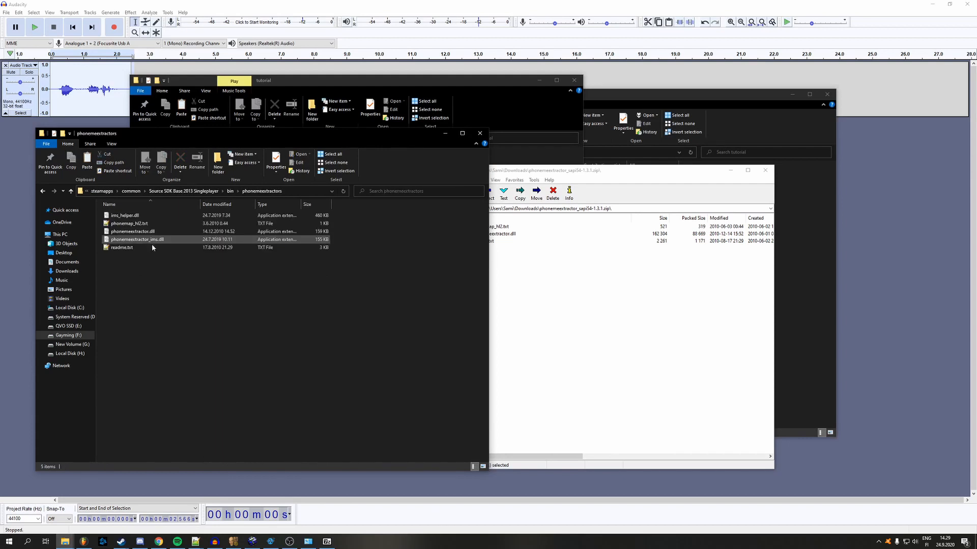
Copy the archive's three files into phonemeextractors, skipping those already there, then close the archive and minimize the folder
click(564, 297)
drag(492, 257, 502, 235)
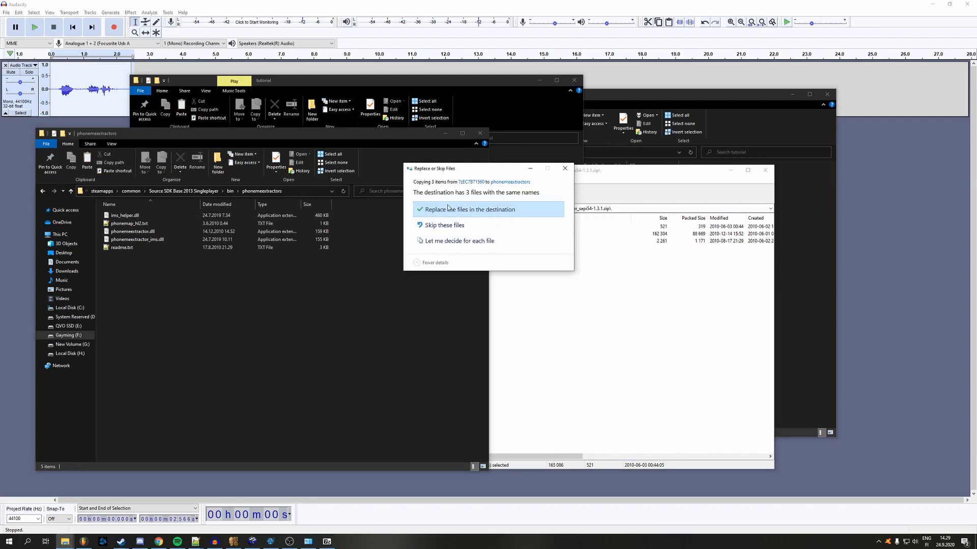
click(448, 230)
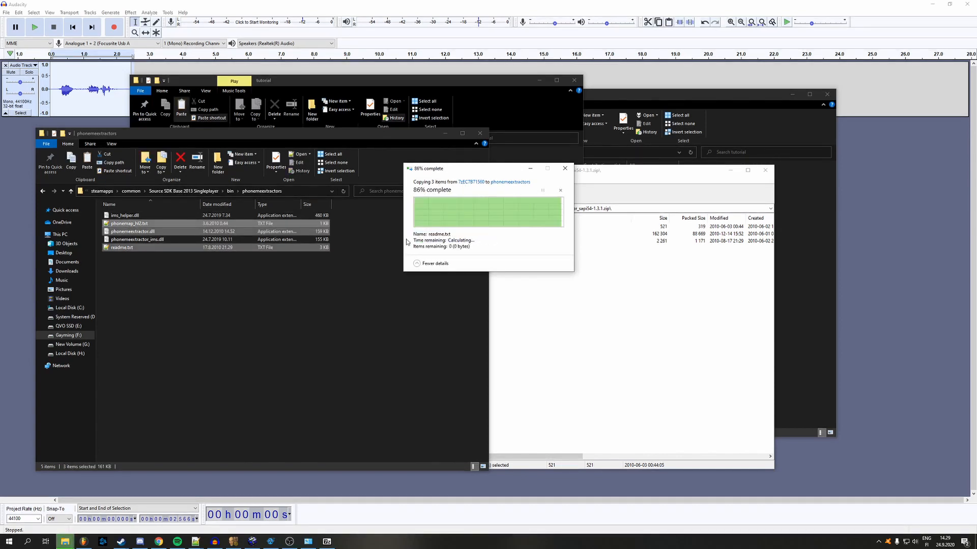
click(554, 264)
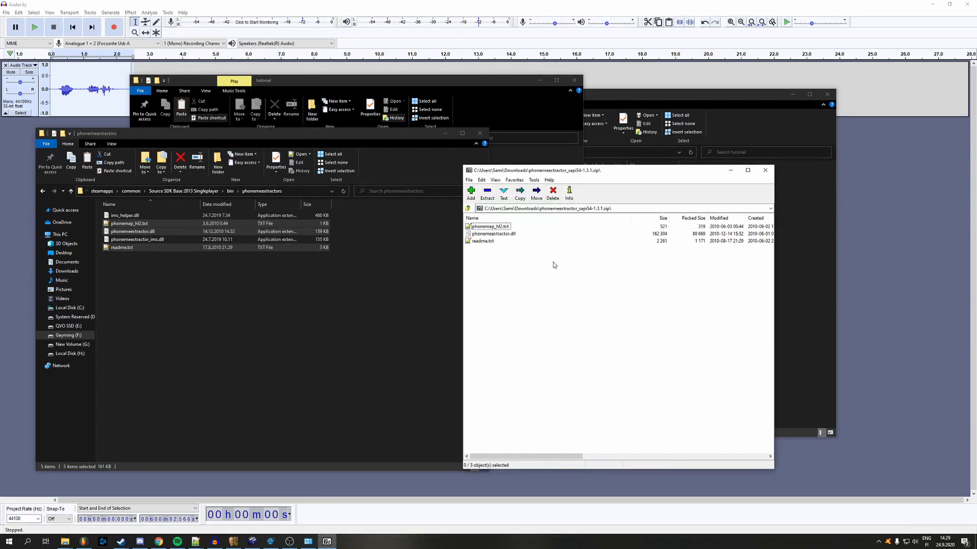
click(765, 171)
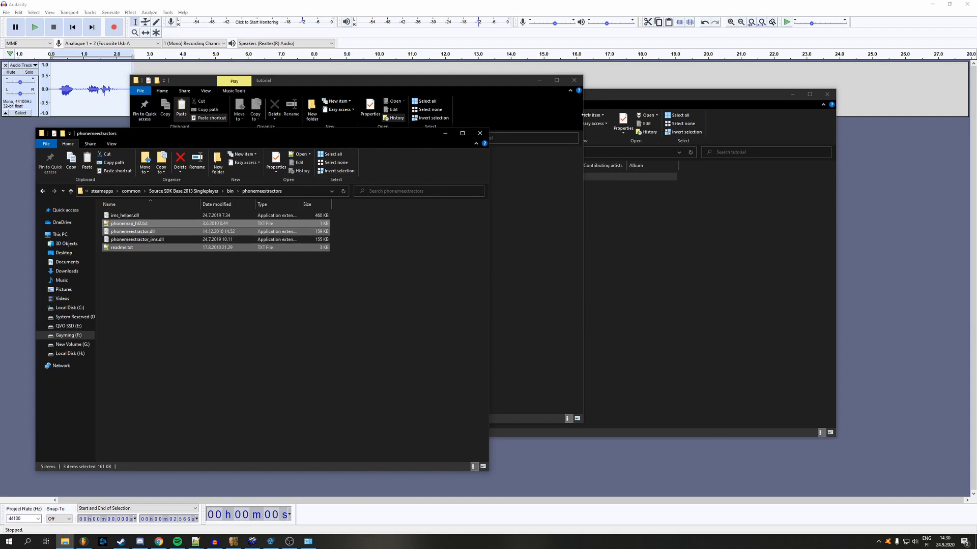
click(446, 134)
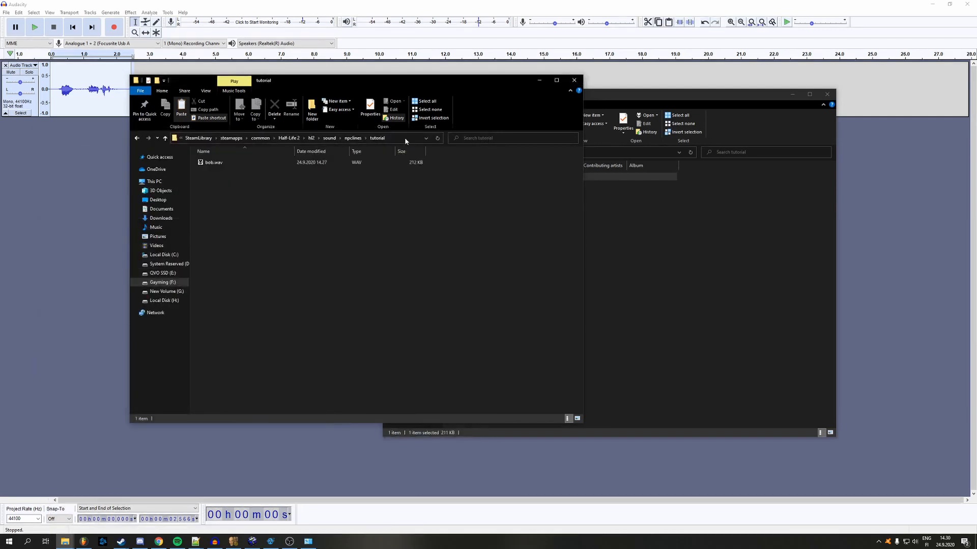
Switch to the mod's sourcemods\amalgam\scripts folder and minimize the Half-Life 2 tutorial folder window
mouse_move(65, 541)
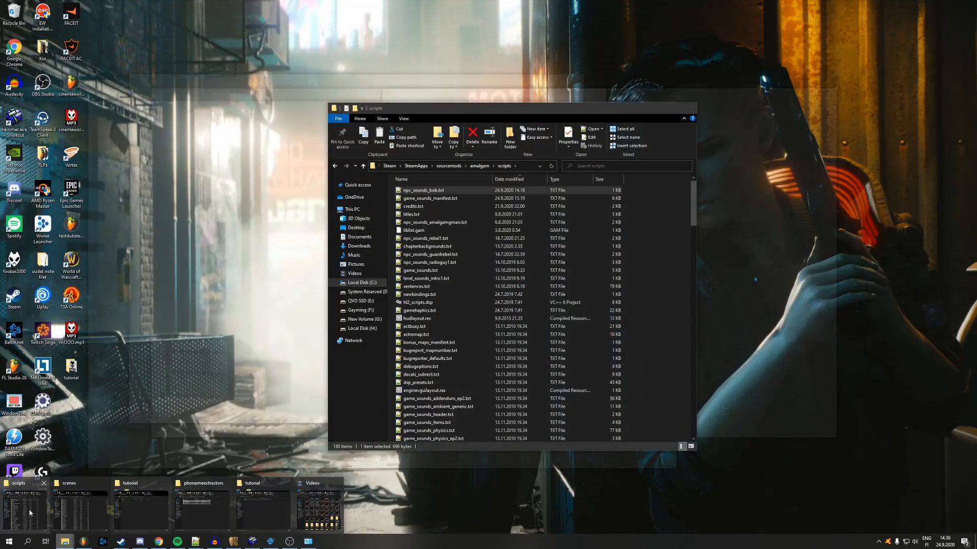
click(26, 511)
click(478, 165)
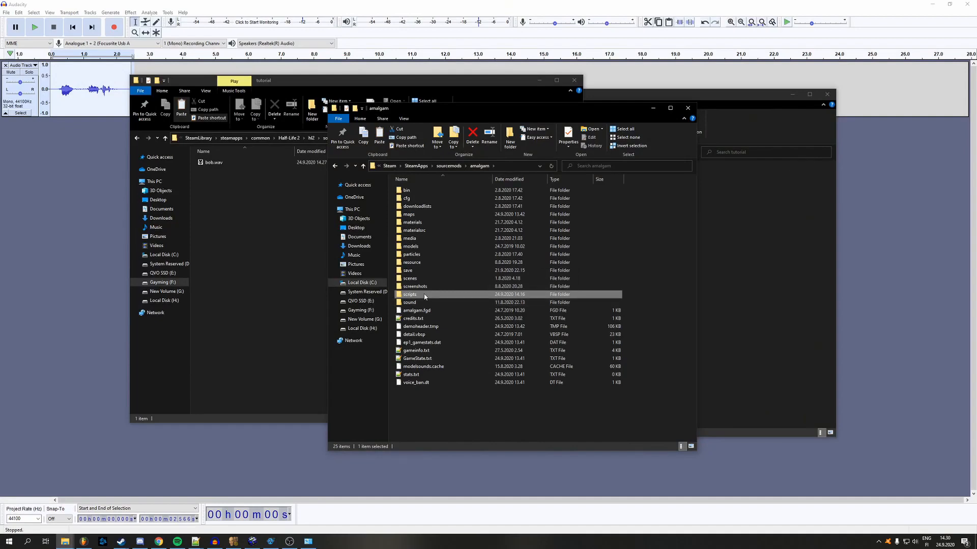
double_click(409, 294)
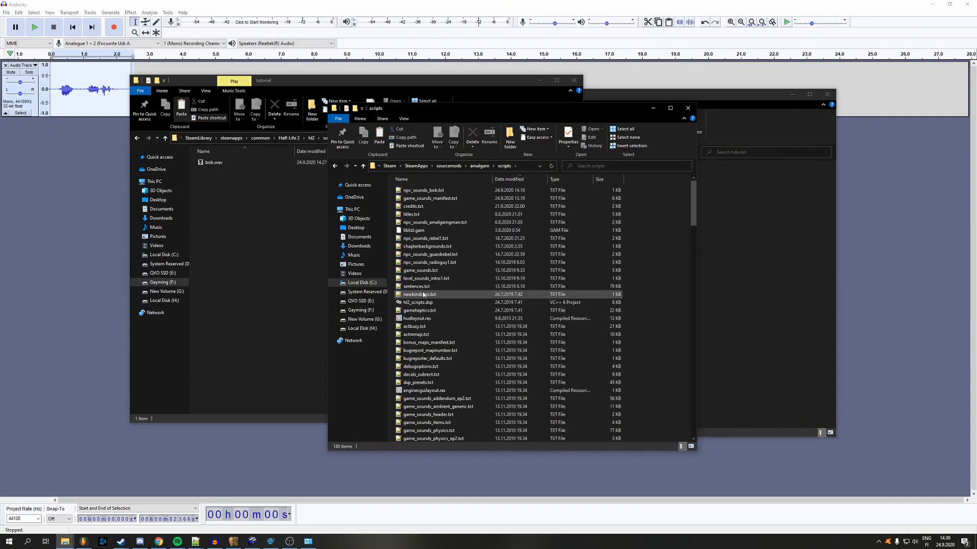
click(540, 81)
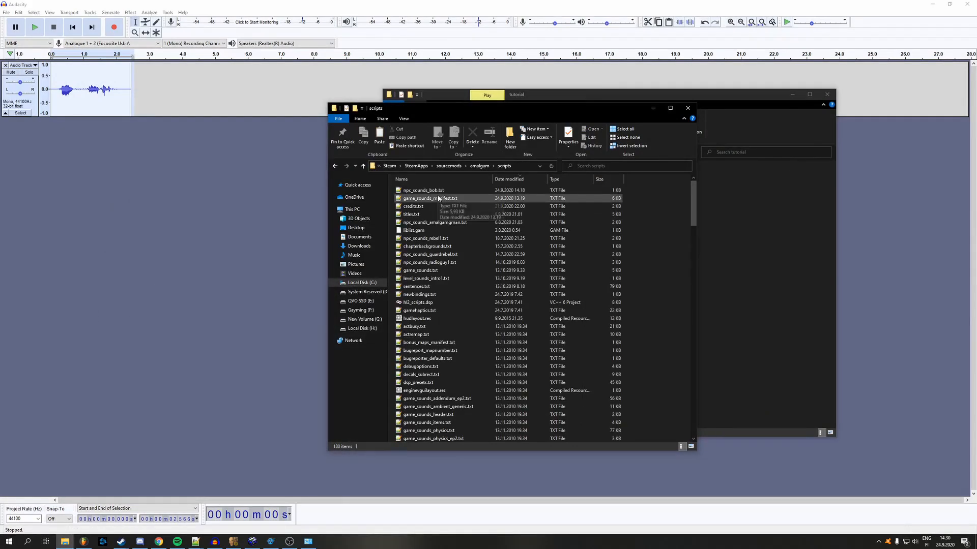
Delete the existing npc_sounds_bob.txt from the amalgam scripts folder
click(439, 191)
key(Delete)
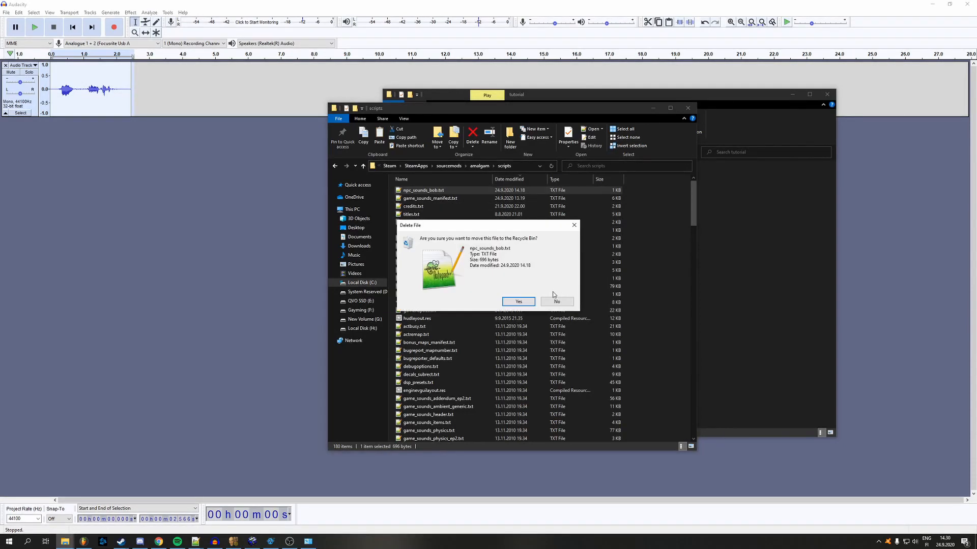
click(519, 302)
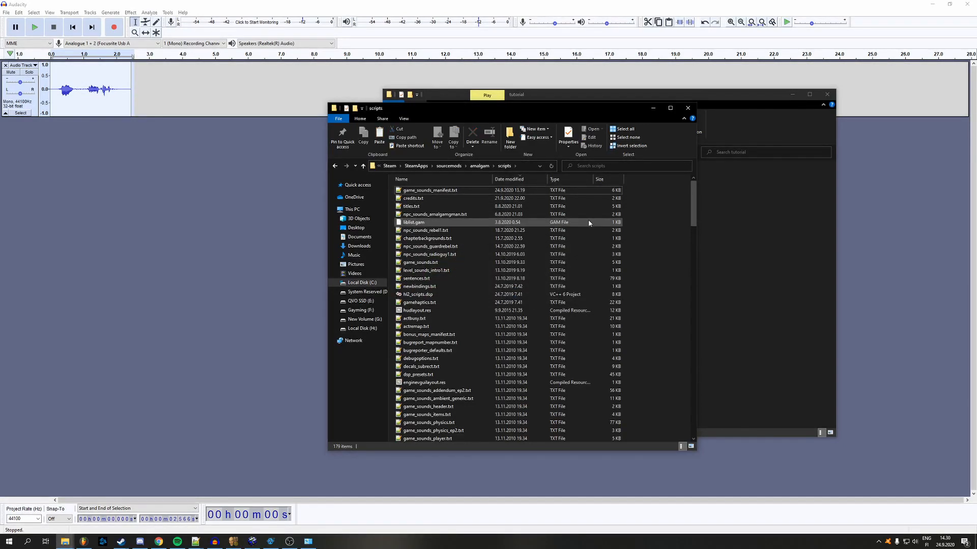
Create a new text document named npc_sounds_bob in the amalgam scripts folder
right_click(639, 237)
mouse_move(597, 325)
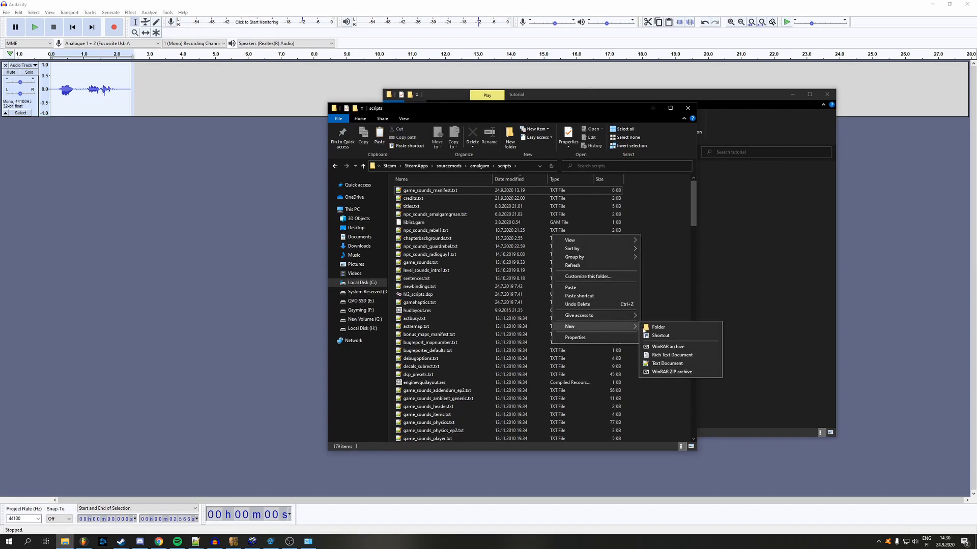
click(672, 364)
text(npc_s)
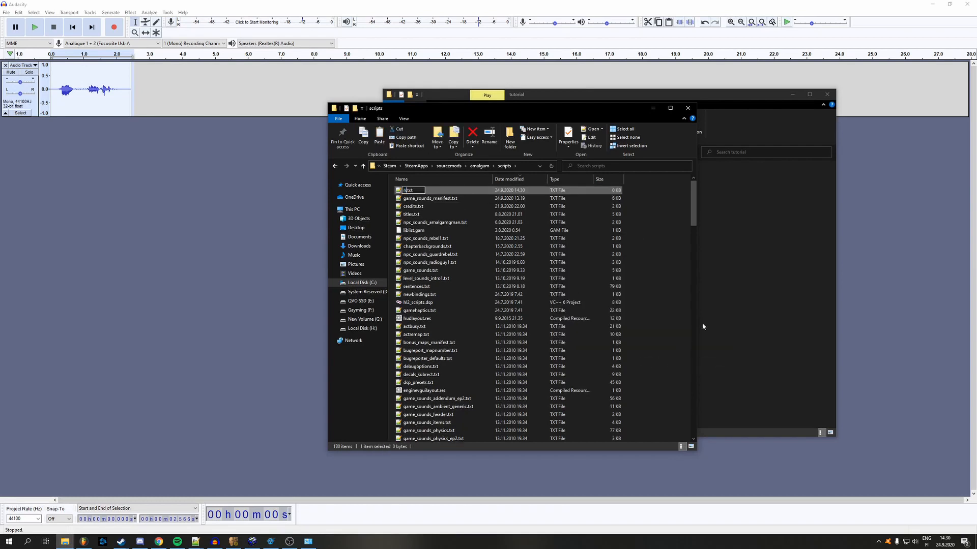
text(ounds_bob)
key(Return)
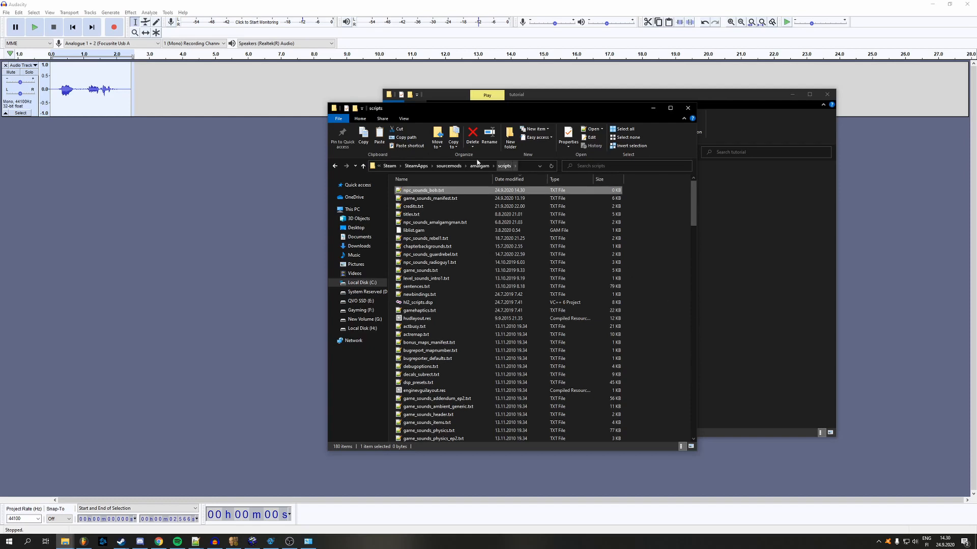
Open npc_sounds_bob.txt in Notepad++, paste in the copied npc_bob_01 sound script template, and save the file
double_click(449, 192)
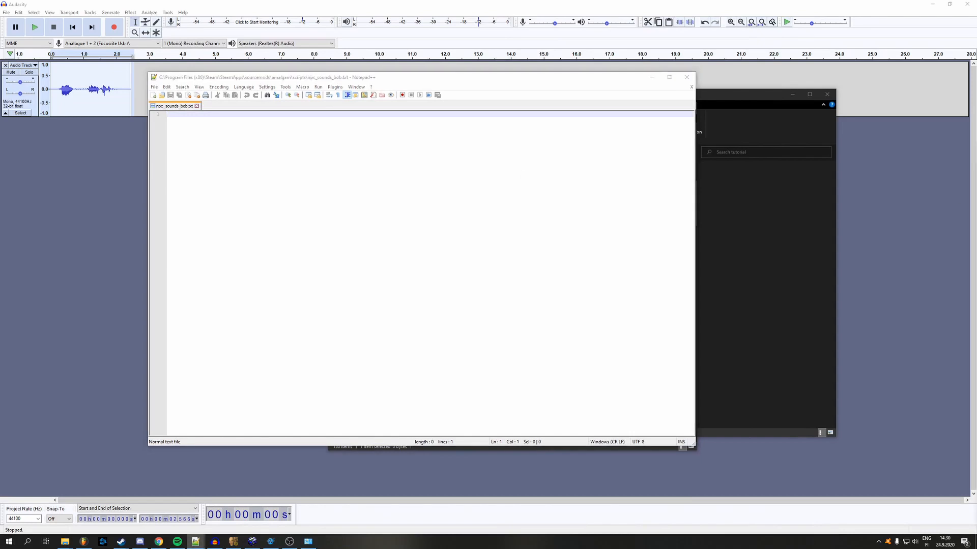
click(314, 200)
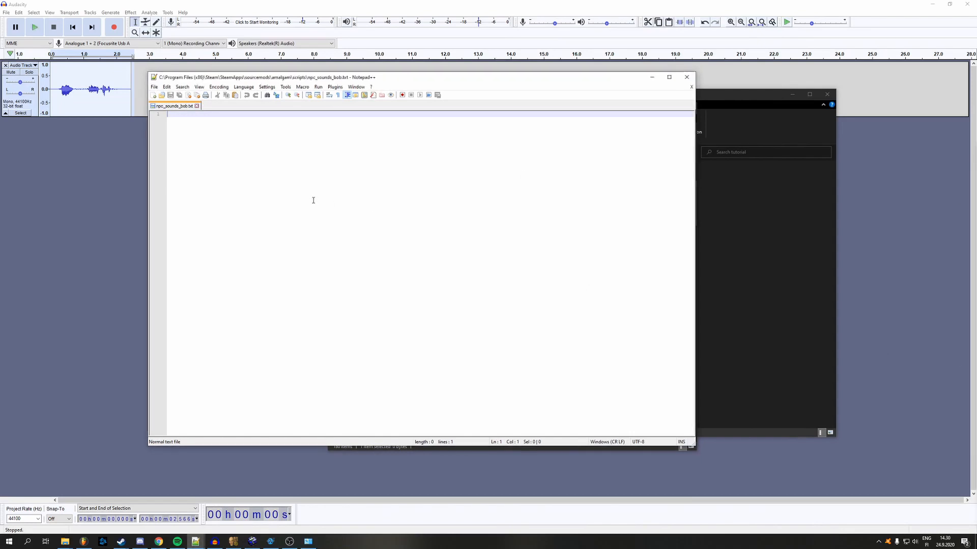
key(ctrl+v)
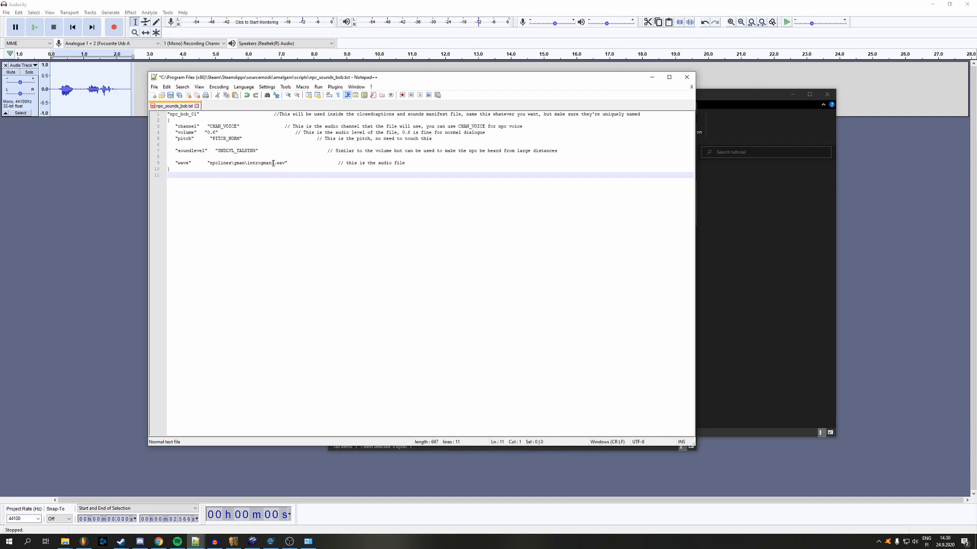
key(ctrl+s)
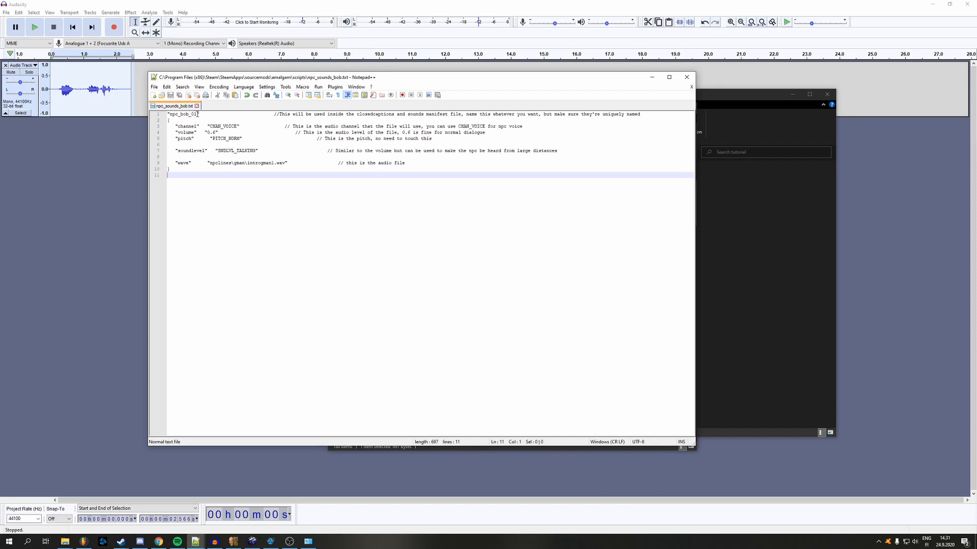
Examine the npc_bob_01 entry name, its comment, and the channel and volume lines of the sound script
drag(198, 114, 169, 115)
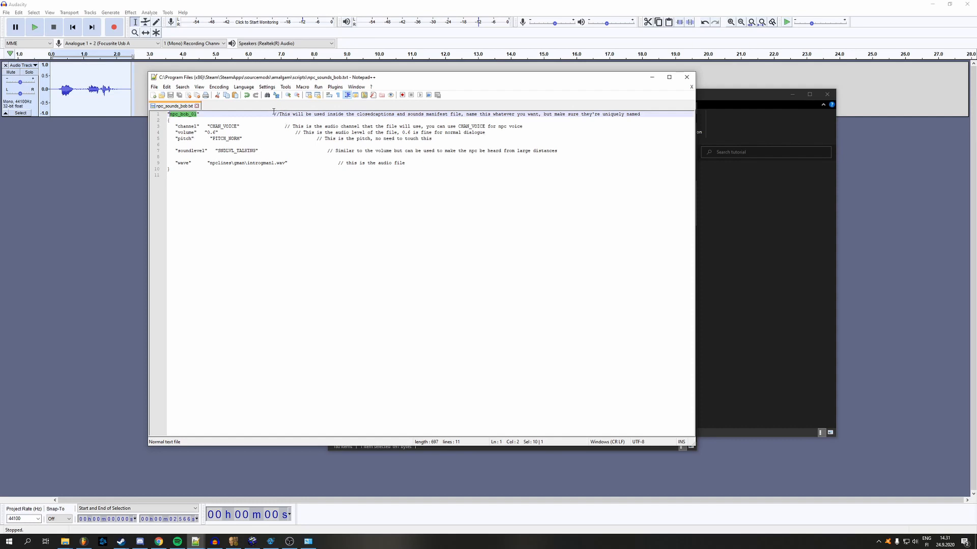
drag(274, 112, 340, 115)
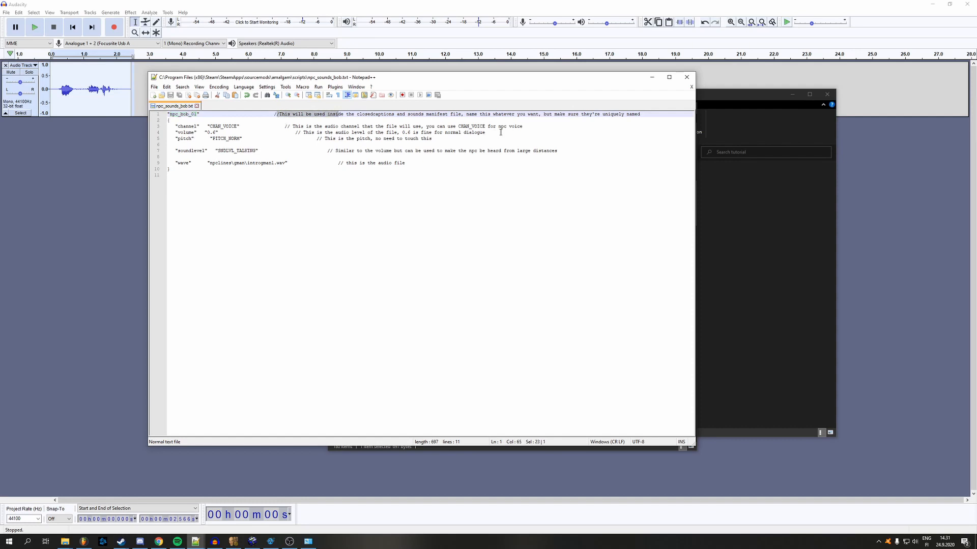
drag(500, 132, 295, 133)
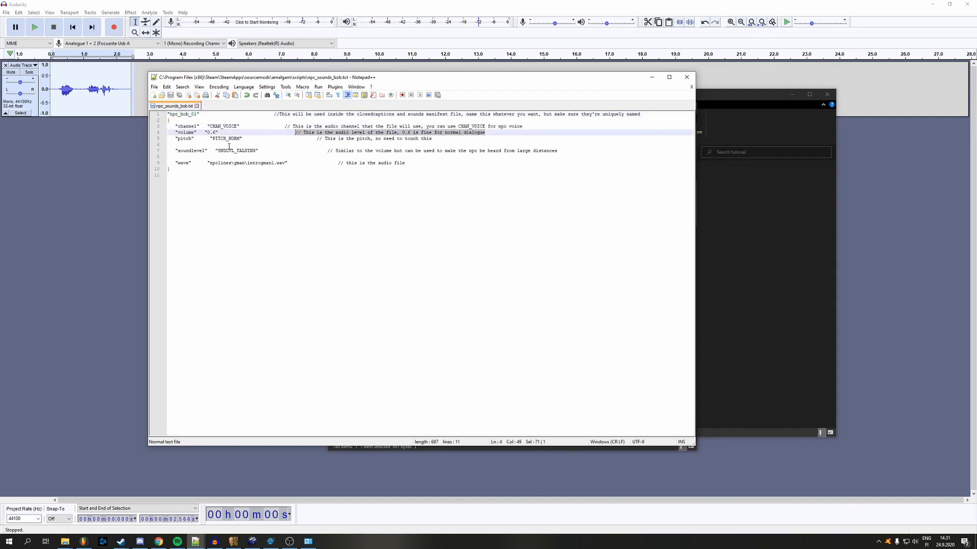
click(220, 126)
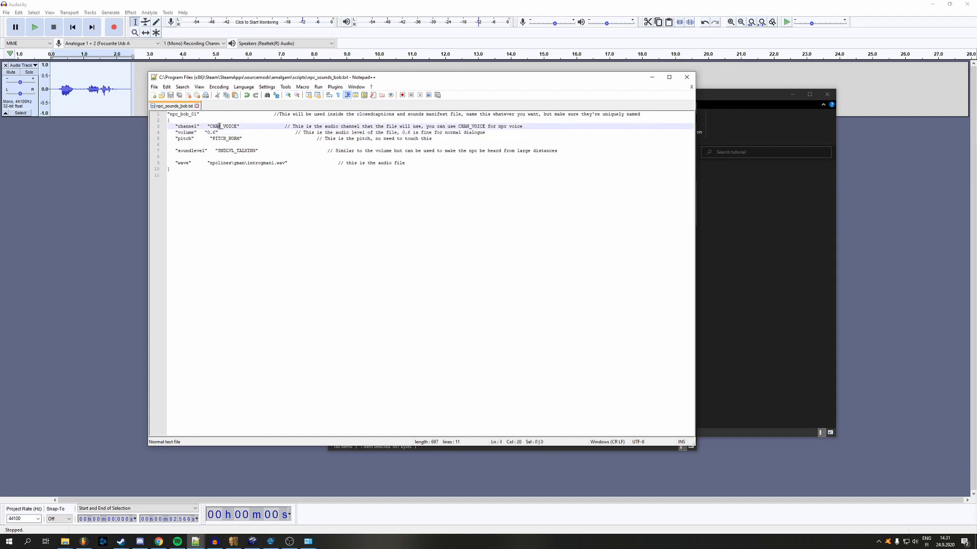
click(212, 131)
drag(198, 114, 170, 115)
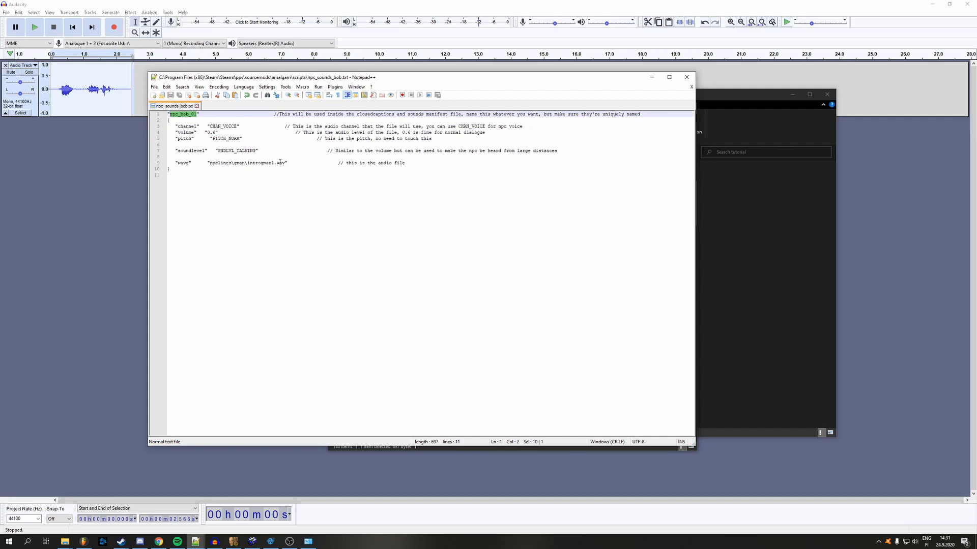
Set the npc_bob_01 wave path to npclines\tutorial\bob.wav and save the sound script
drag(287, 163, 209, 168)
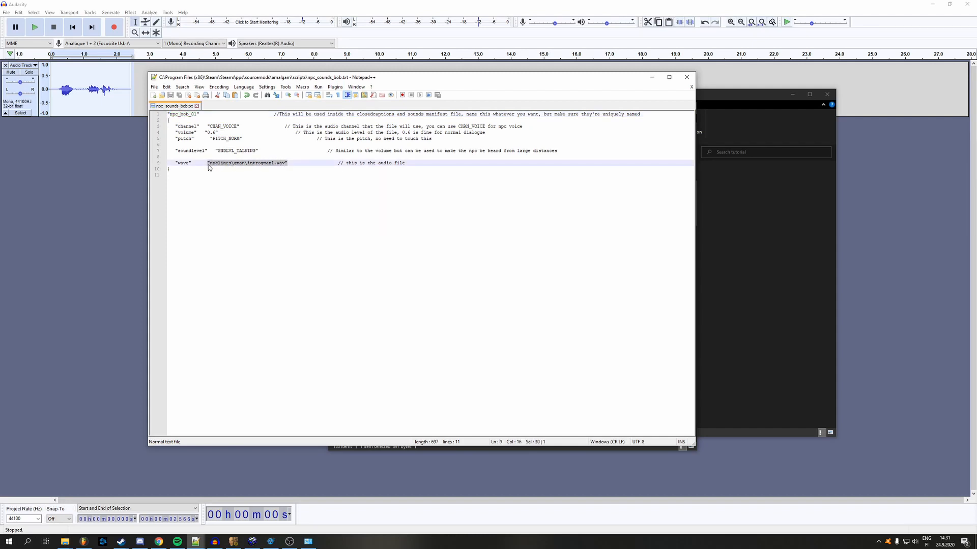
click(285, 163)
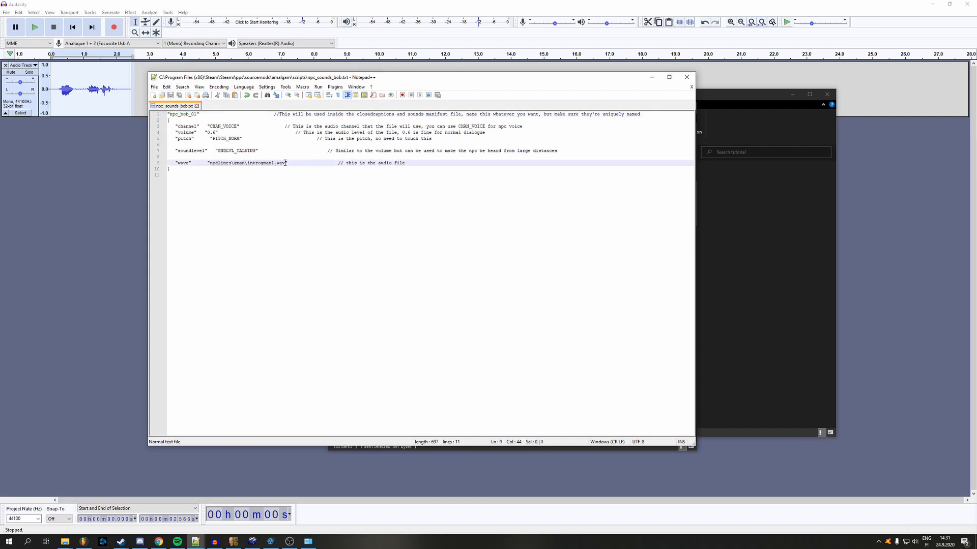
drag(284, 163, 235, 164)
click(242, 167)
text(tutorial)
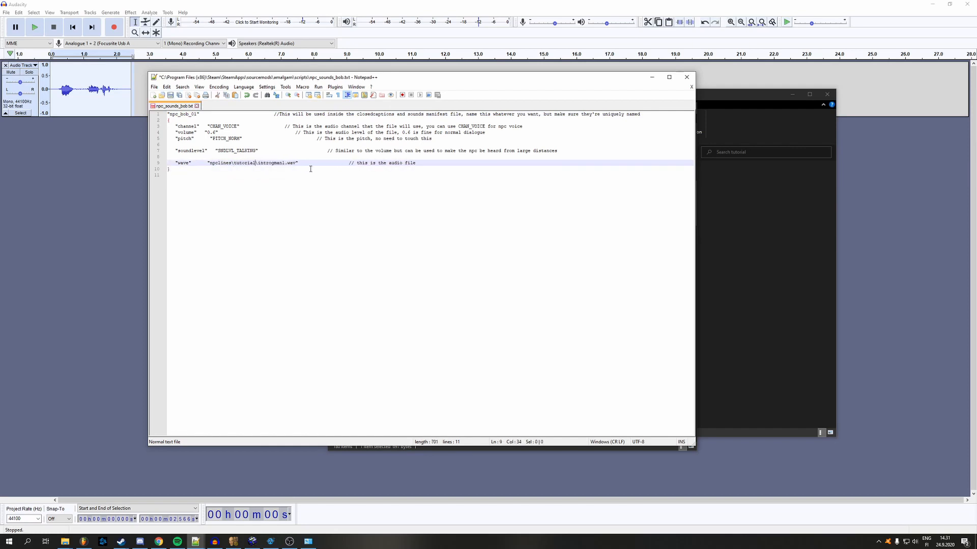
drag(285, 163, 259, 163)
text(bob)
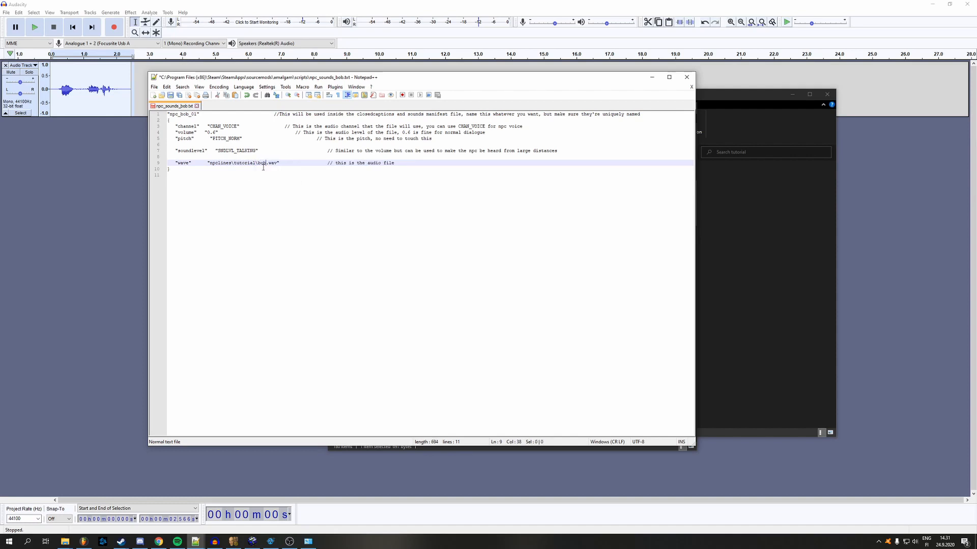
click(275, 182)
key(ctrl+s)
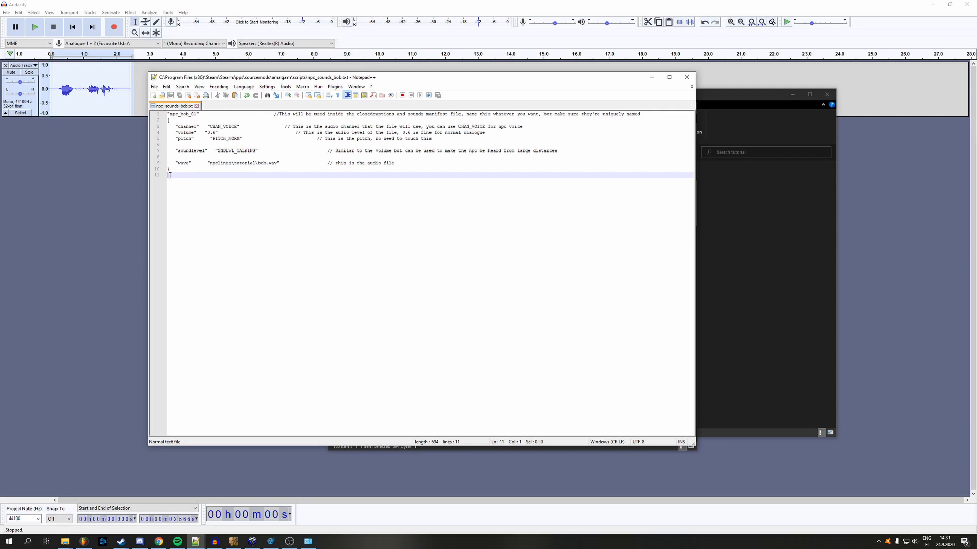
Duplicate the whole npc_bob_01 entry a few lines below the original
drag(170, 176, 160, 116)
key(ctrl+c)
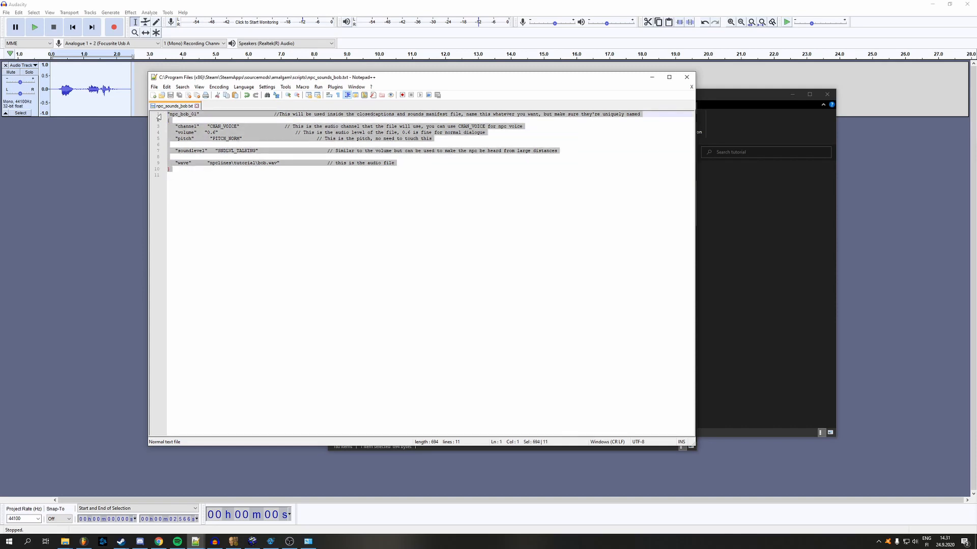
click(194, 177)
key(Return)
key(Return)
key(Return)
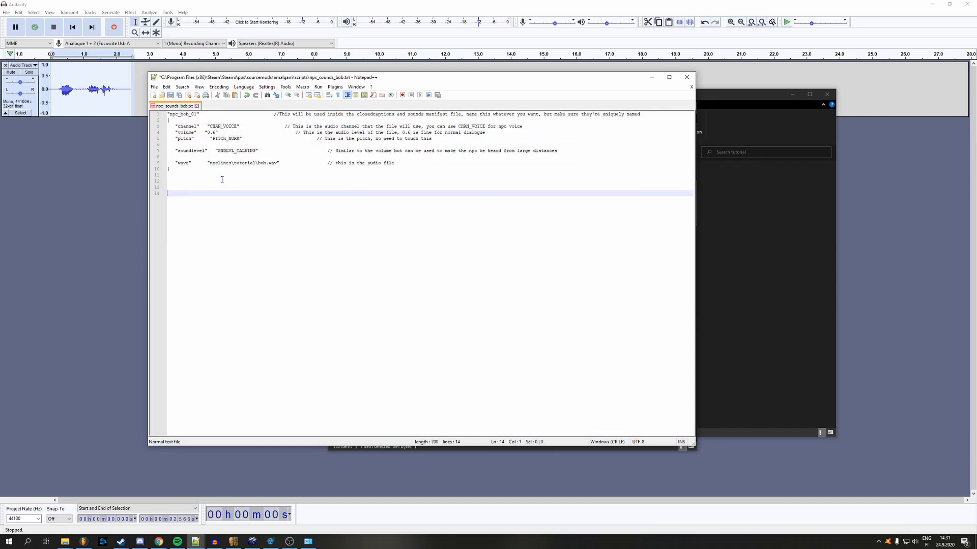
key(ctrl+v)
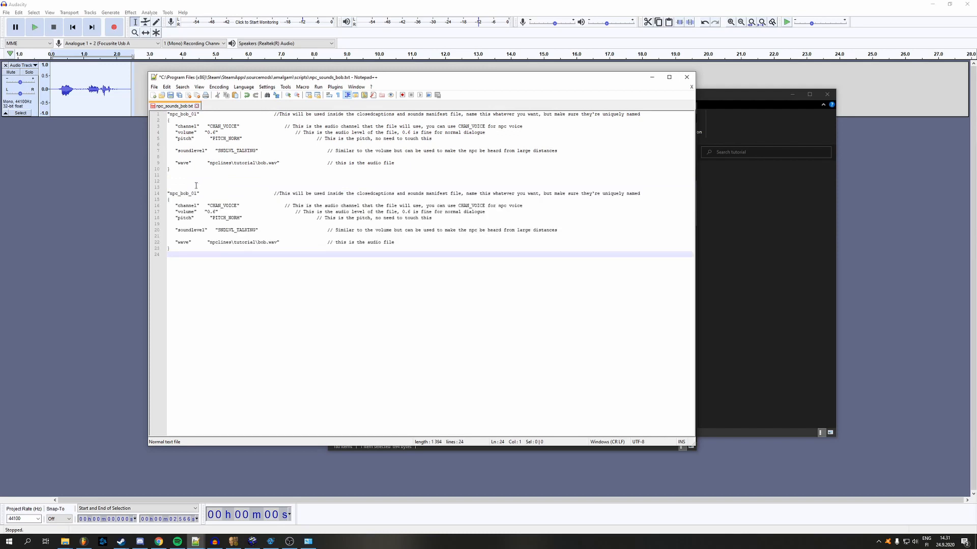
Rename the duplicated entry npc_bob_02 and change its wave file to bob2.wav
click(198, 194)
key(BackSpace)
text(2)
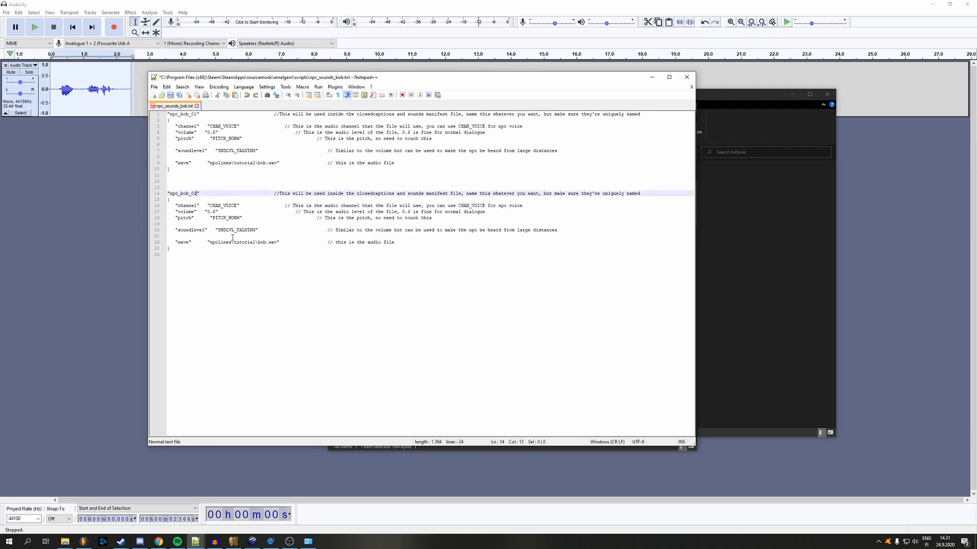
click(265, 243)
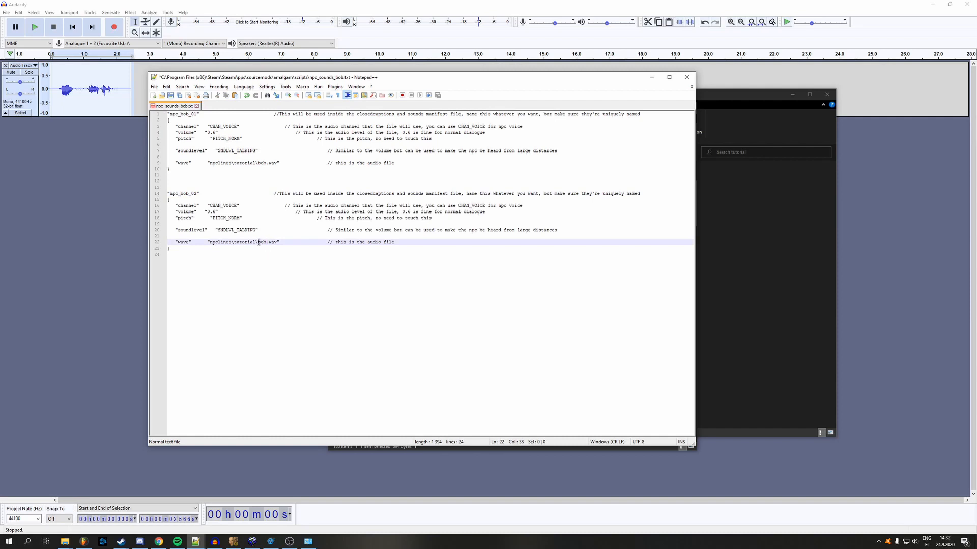
text(2)
Delete the npc_bob_02 entry and the extra blank lines below npc_bob_01, and save the script
drag(183, 275, 162, 188)
key(Delete)
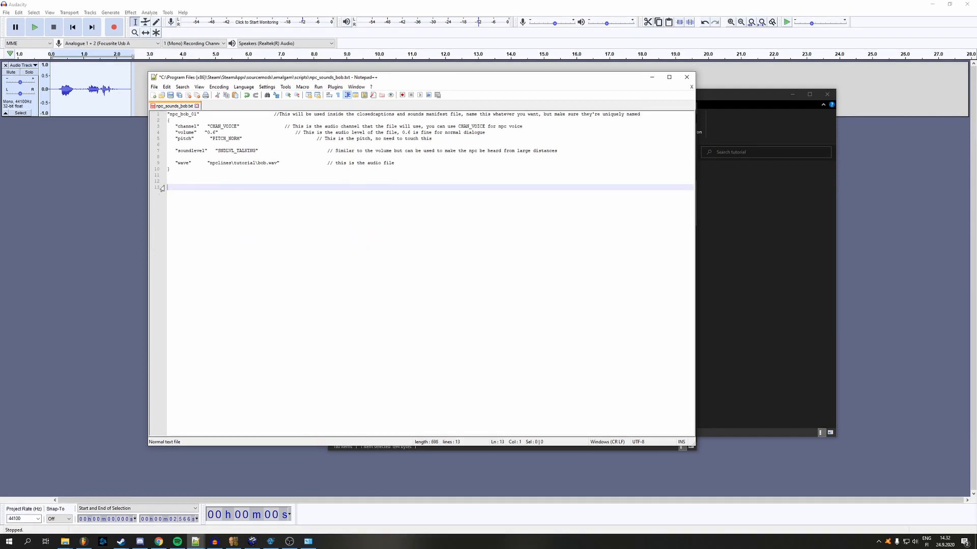
key(BackSpace)
key(BackSpace)
key(ctrl+s)
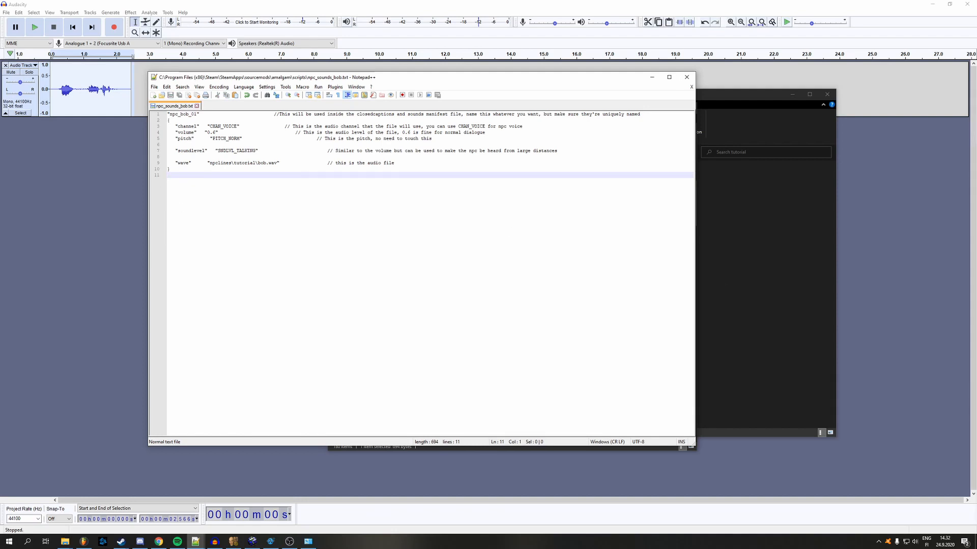
Open game_sounds_manifest.txt from the amalgam scripts folder
click(65, 542)
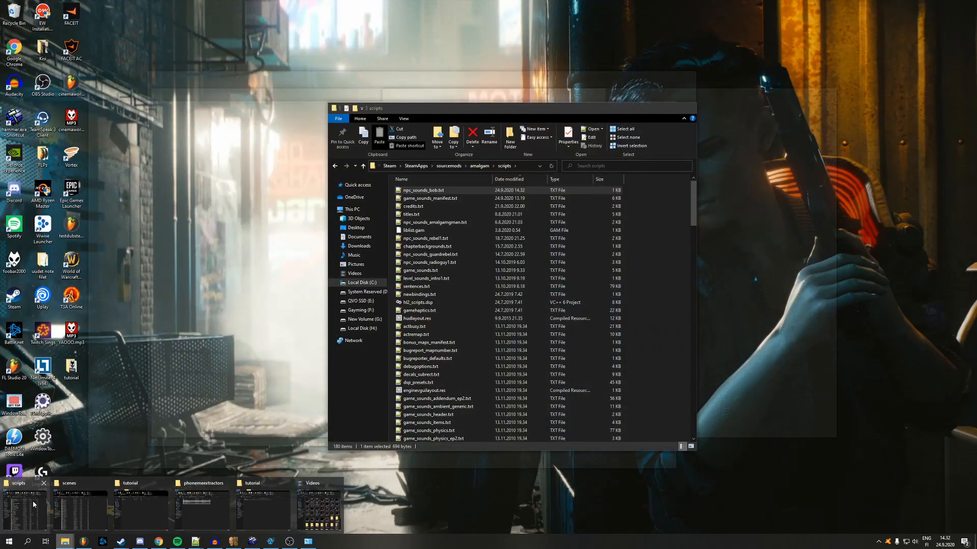
click(33, 504)
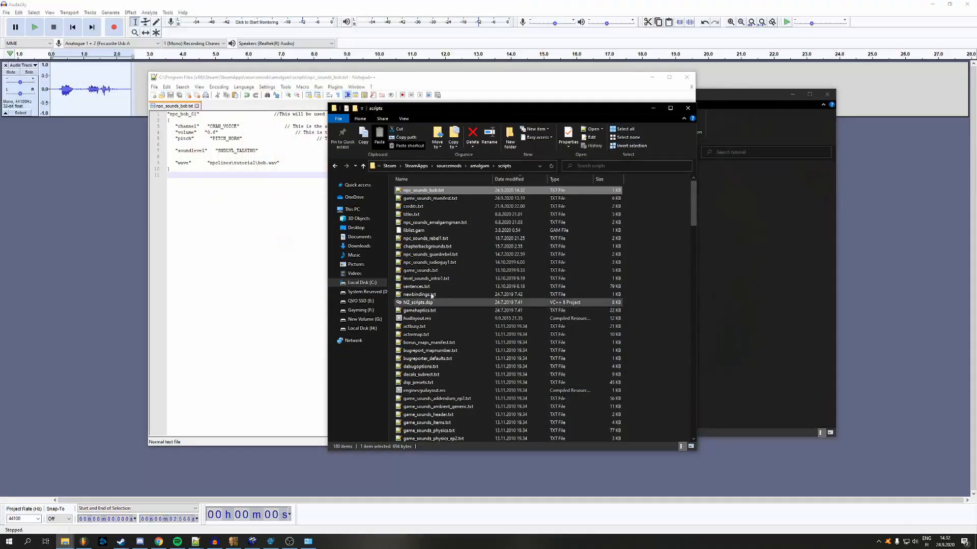
click(436, 200)
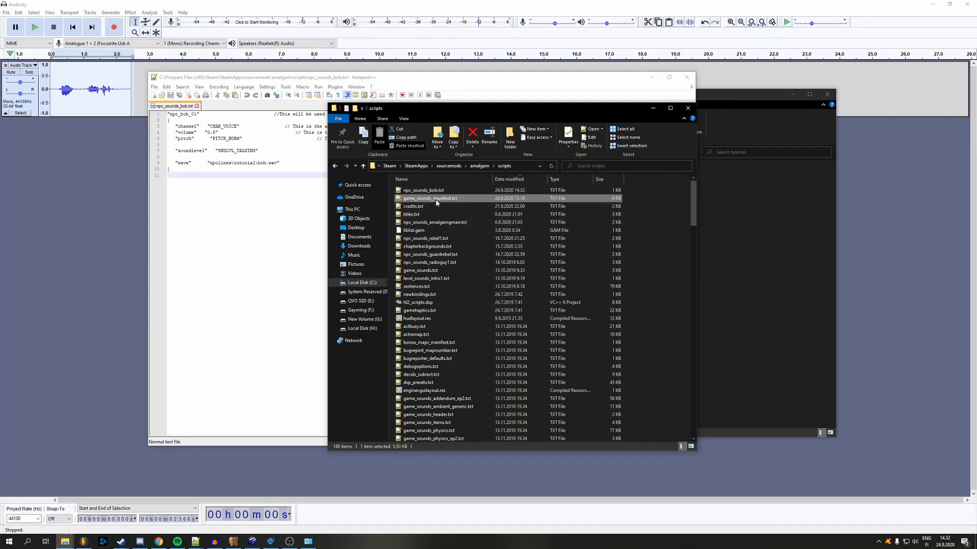
double_click(436, 200)
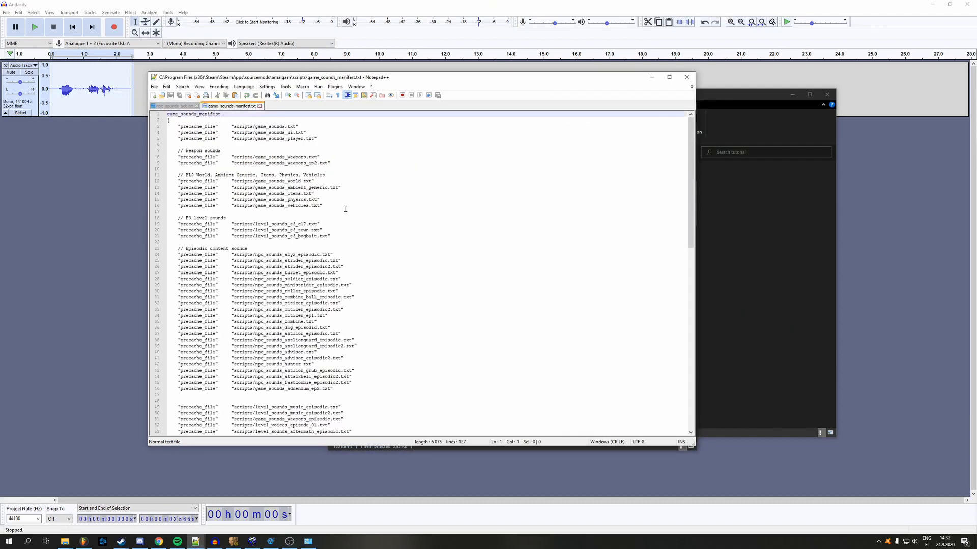
Insert blank lines after the npc_sounds_test1.txt line in the manifest's Amalgam section
scroll(346, 209, down, 20)
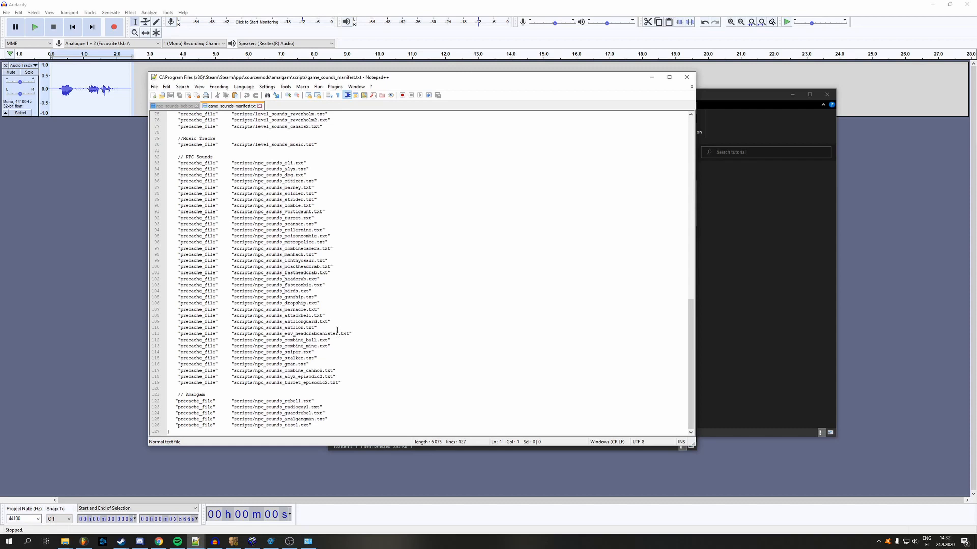
click(326, 424)
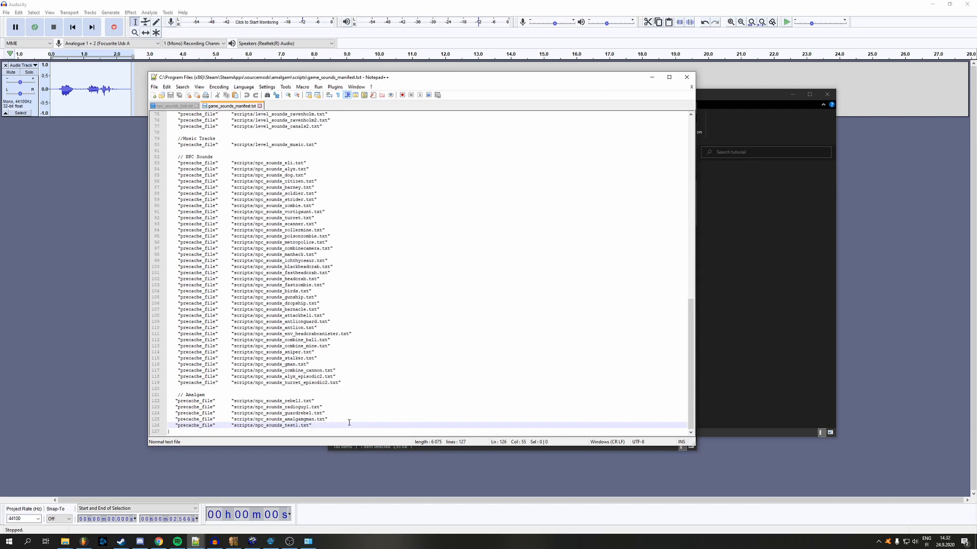
key(Return)
key(Return)
key(Return)
key(Up)
key(Up)
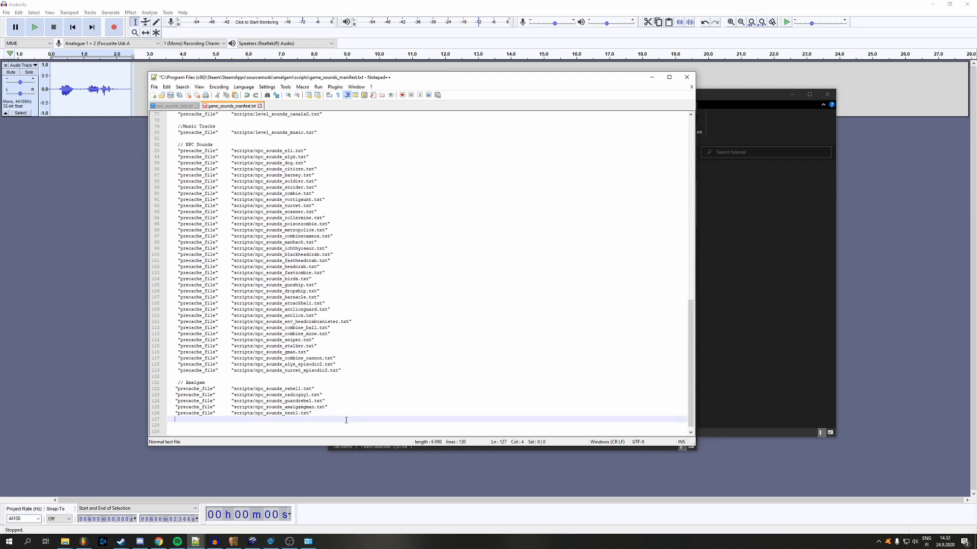
Copy the npc_sounds_test1.txt precache_file line onto the blank line below it and align its indentation
drag(318, 413, 165, 417)
key(ctrl+c)
click(195, 420)
key(ctrl+v)
click(184, 420)
key(BackSpace)
key(BackSpace)
key(BackSpace)
Change the copied precache line to scripts/npc_sounds_bob.txt and save the manifest
drag(299, 420, 284, 421)
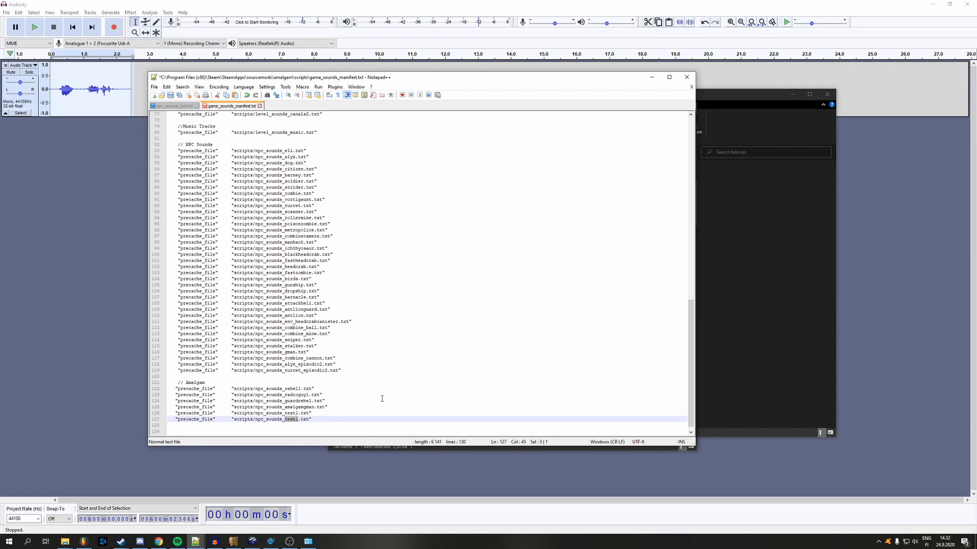
text(bob)
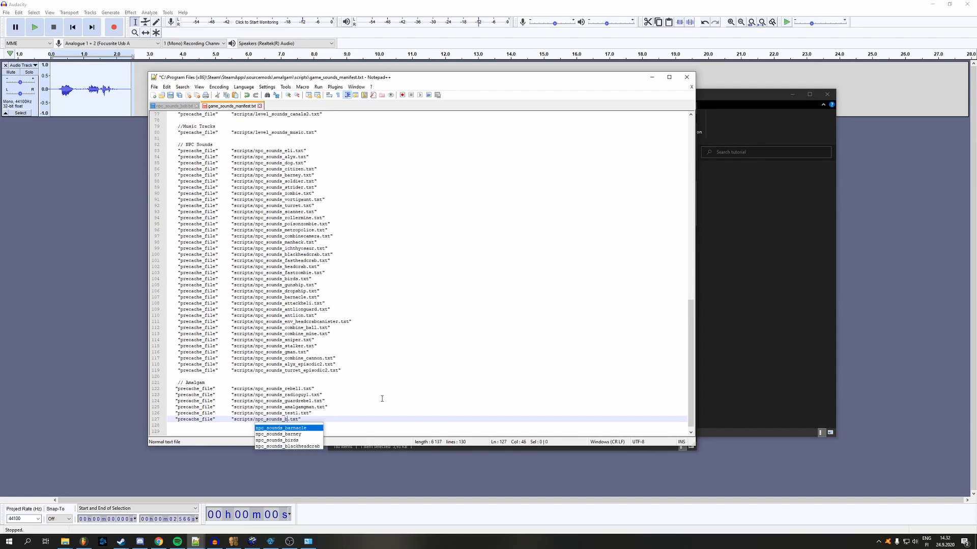
key(ctrl+s)
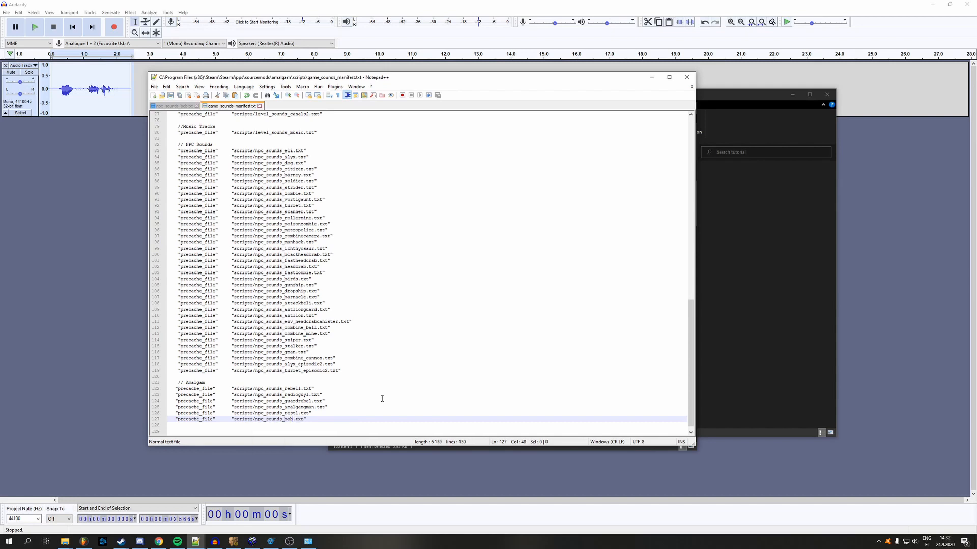
Examine the npc_sounds_bob.txt precache line and the closing bracket at the end of the manifest
drag(312, 420, 234, 421)
click(309, 419)
scroll(185, 416, down, 1)
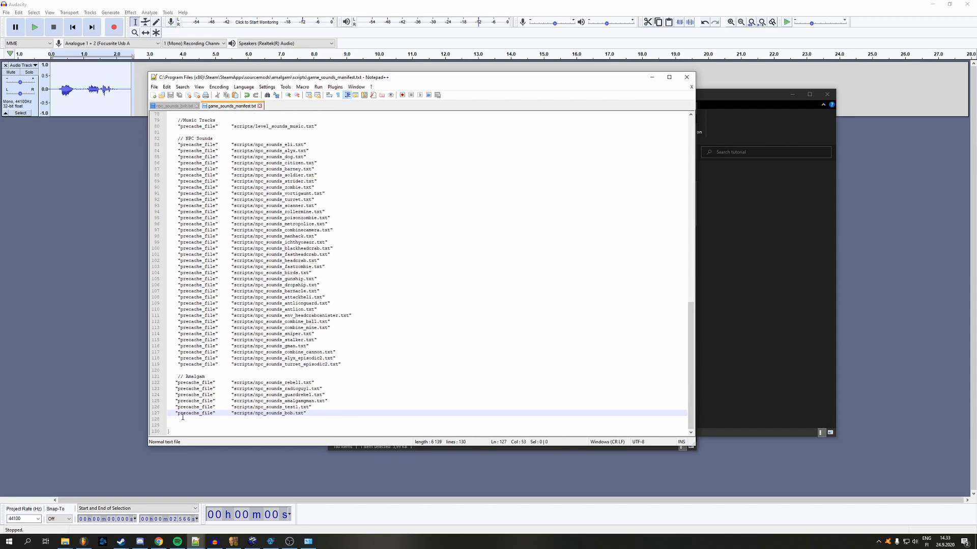
click(174, 430)
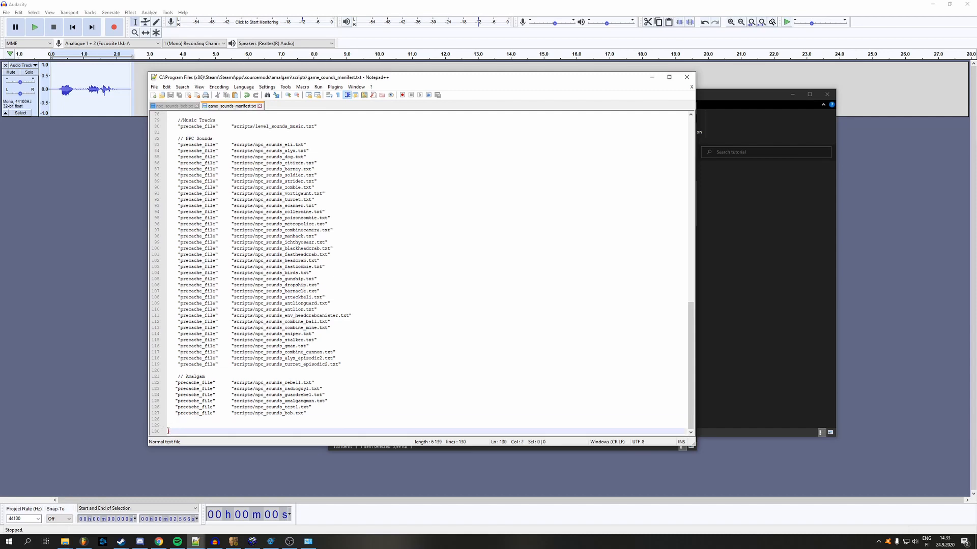
click(175, 416)
key(Down)
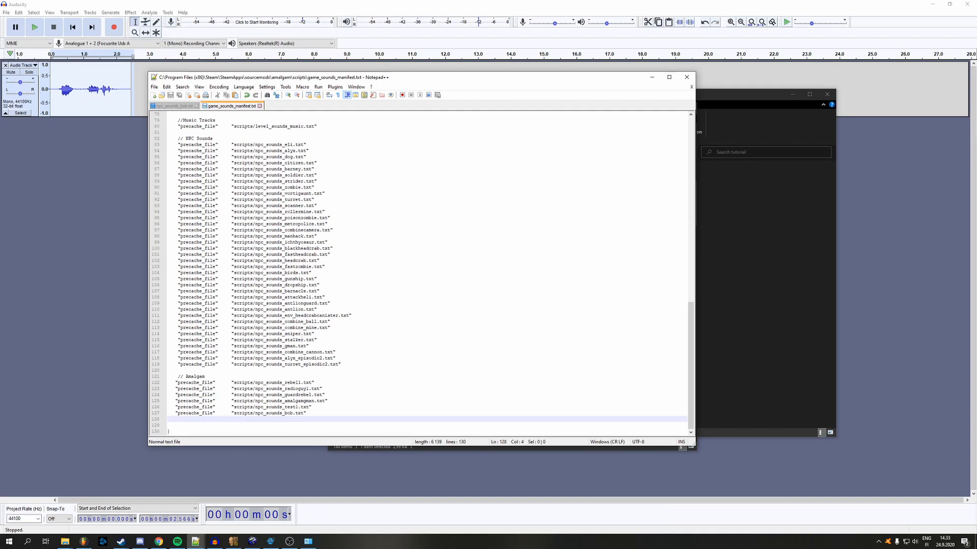
click(303, 260)
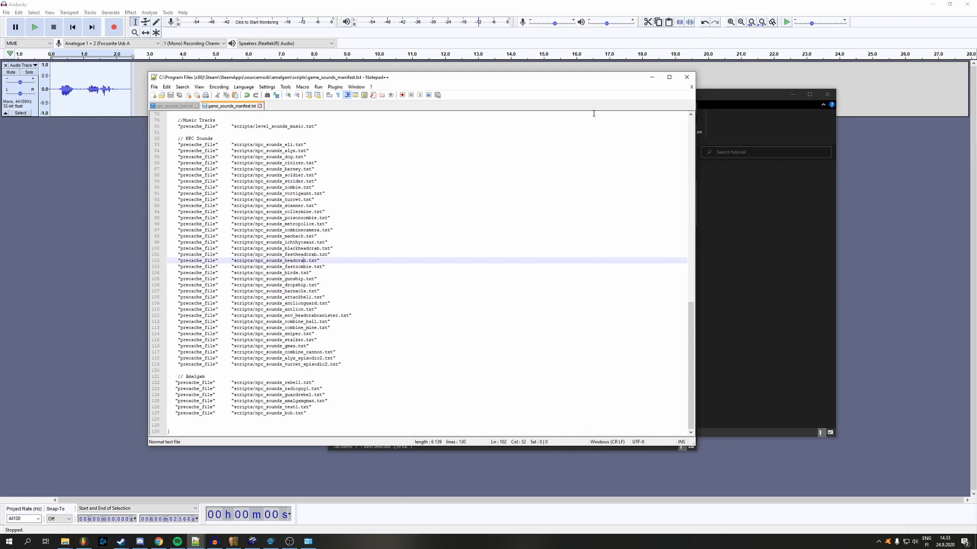
Open closecaption_english.txt from the amalgam resource folder
drag(716, 95, 621, 100)
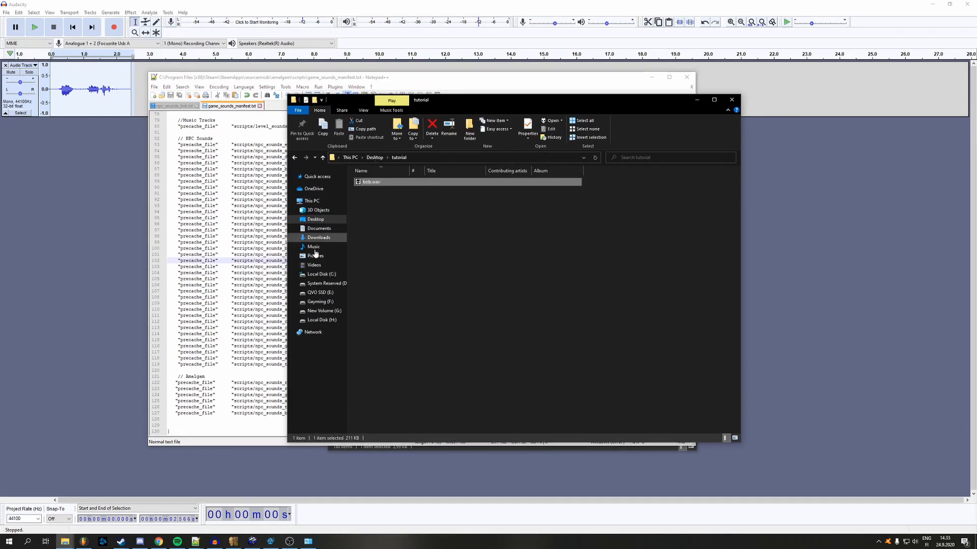
click(65, 541)
click(40, 512)
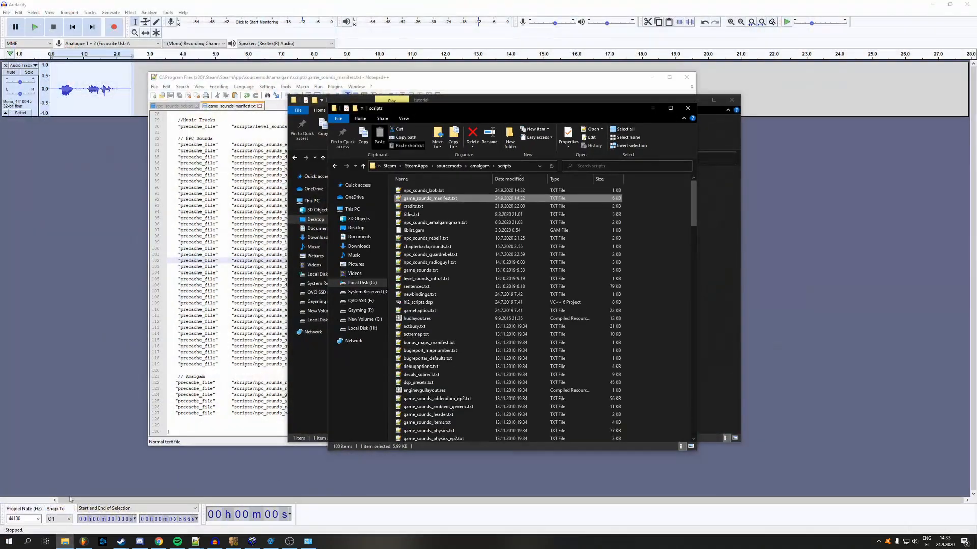
click(479, 166)
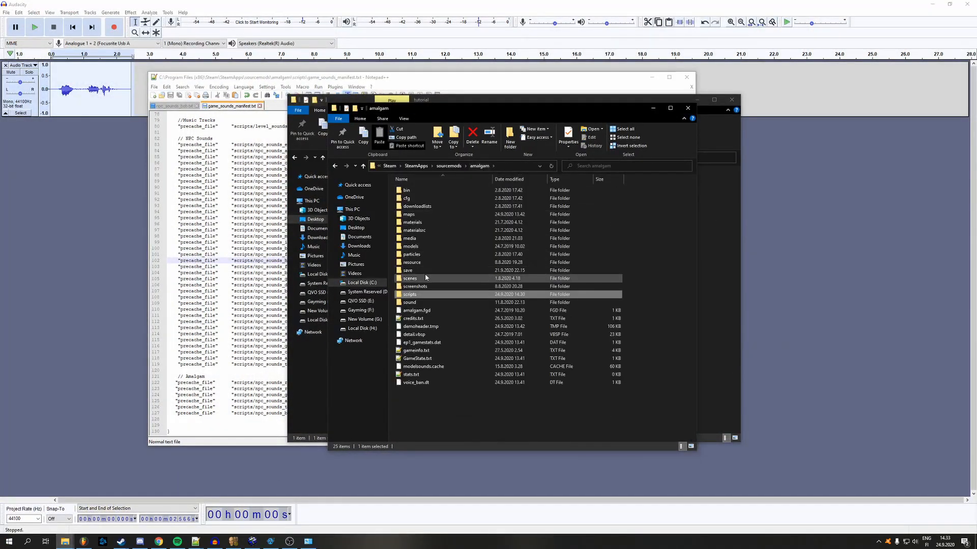
double_click(427, 266)
click(463, 167)
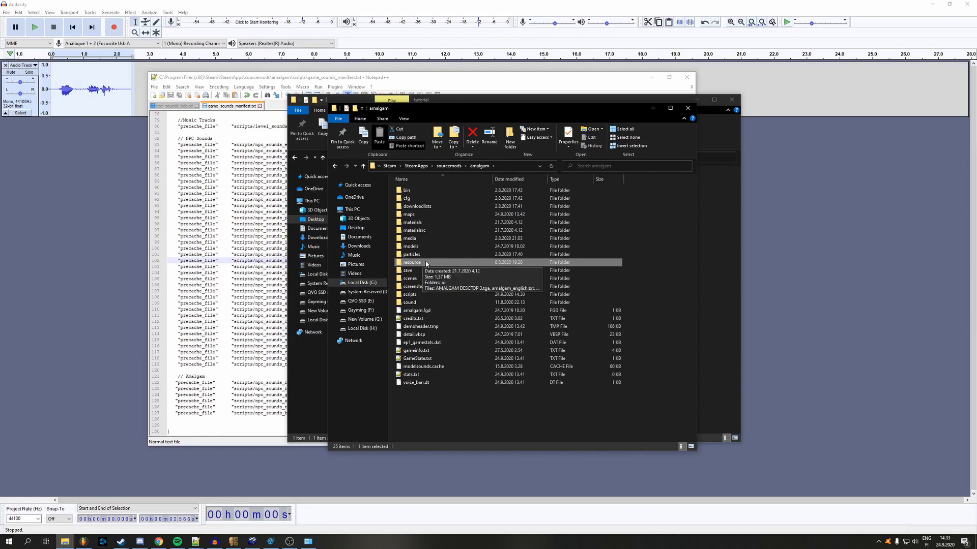
double_click(426, 264)
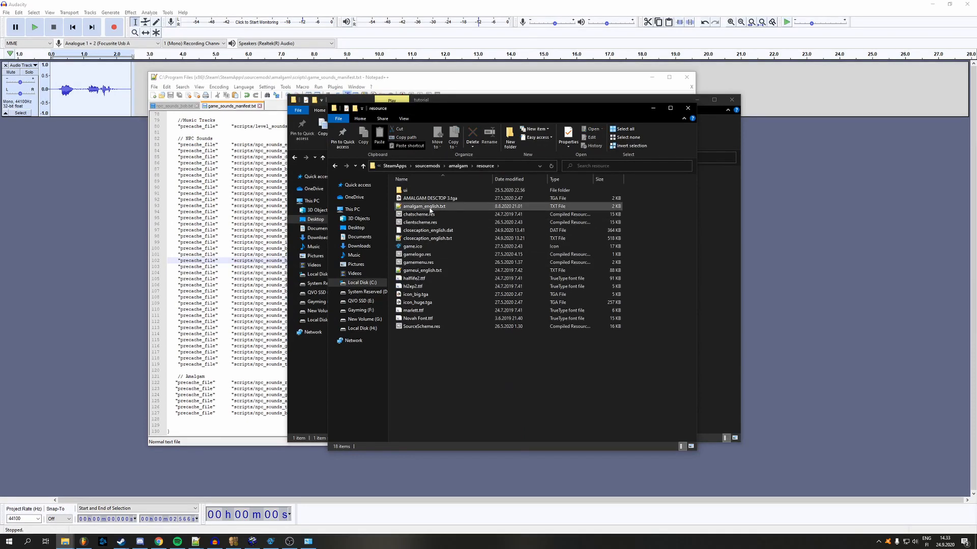
click(438, 239)
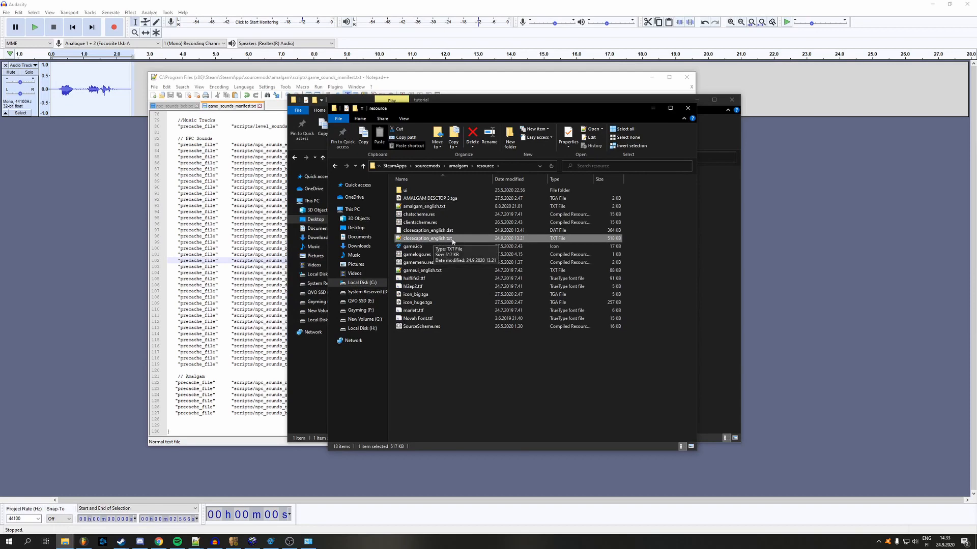
double_click(452, 239)
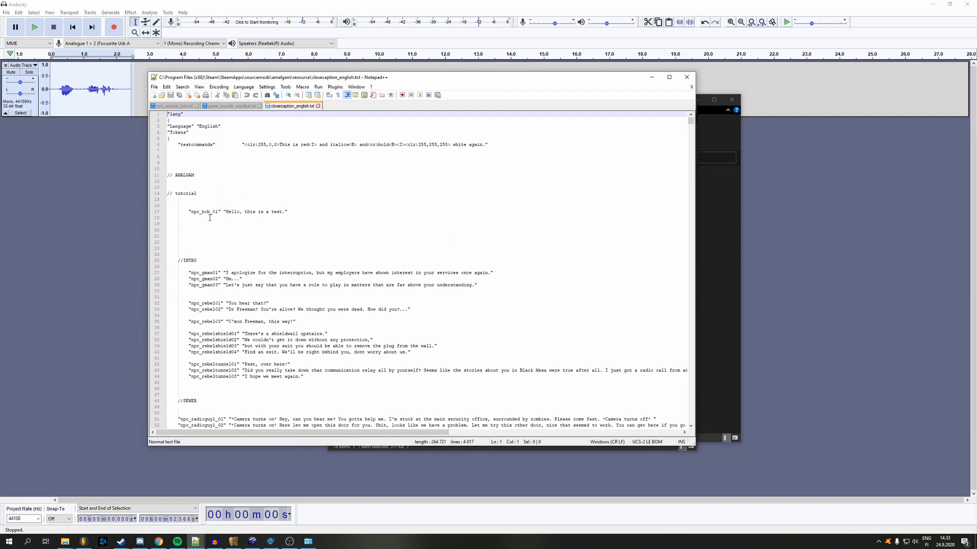
Place closecaption_english.txt directly after npc_sounds_bob.txt among the open files and examine its tutorial caption section
drag(298, 106, 224, 108)
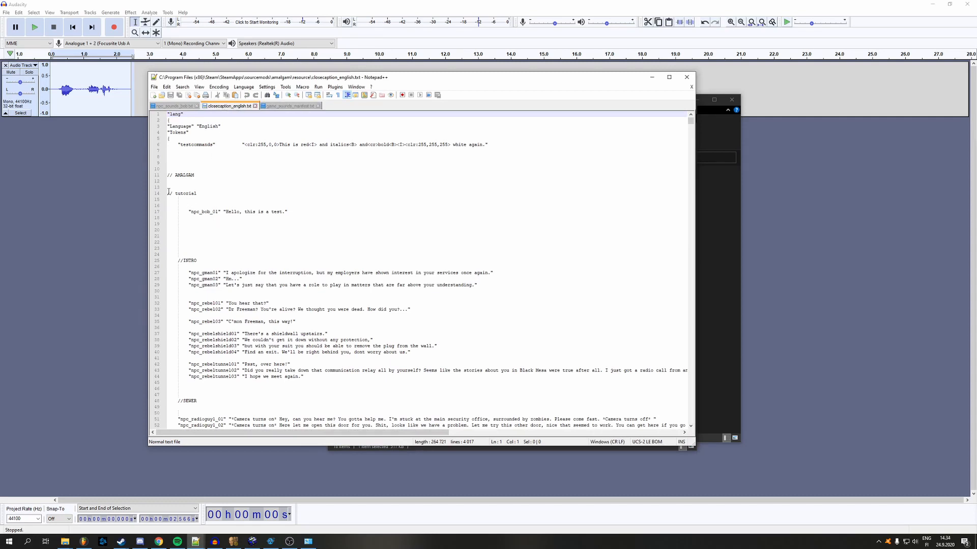
drag(168, 193, 199, 229)
click(198, 230)
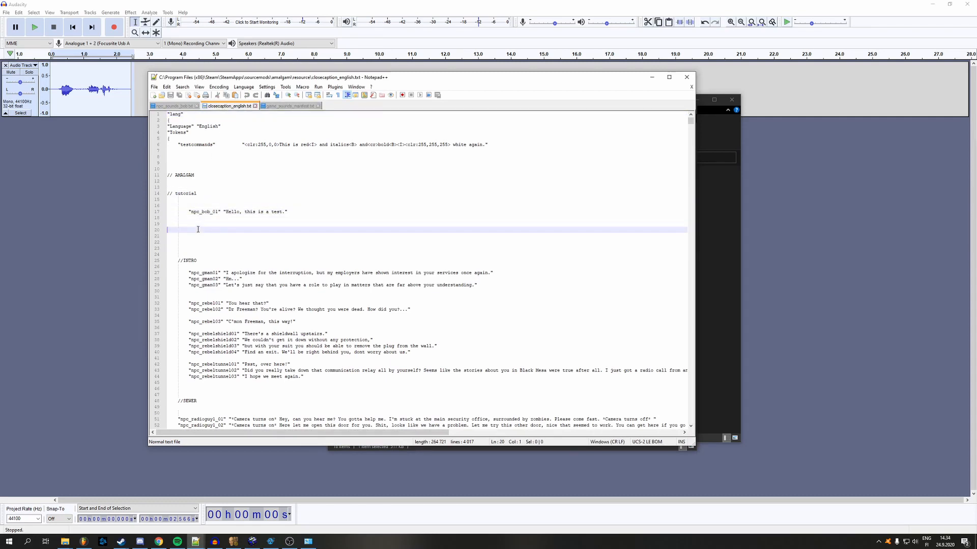
Compare the npc_bob_01 entry name in npc_sounds_bob.txt with the name and caption text in closecaption_english.txt
click(185, 106)
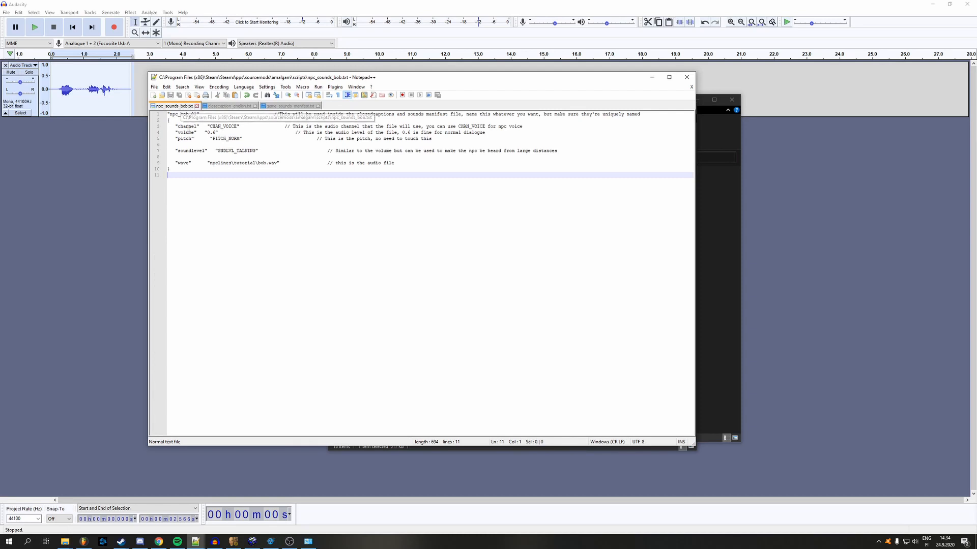
drag(197, 115, 170, 115)
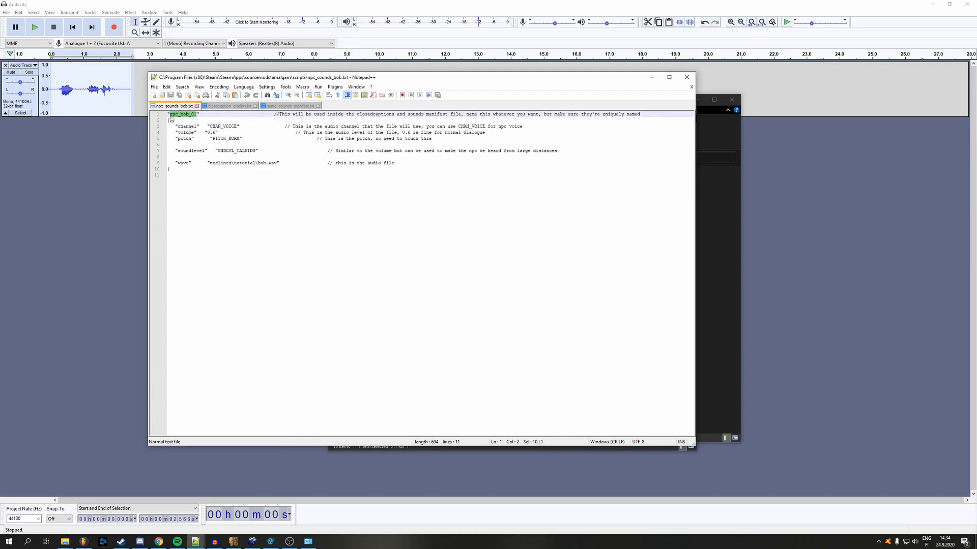
click(200, 114)
click(221, 106)
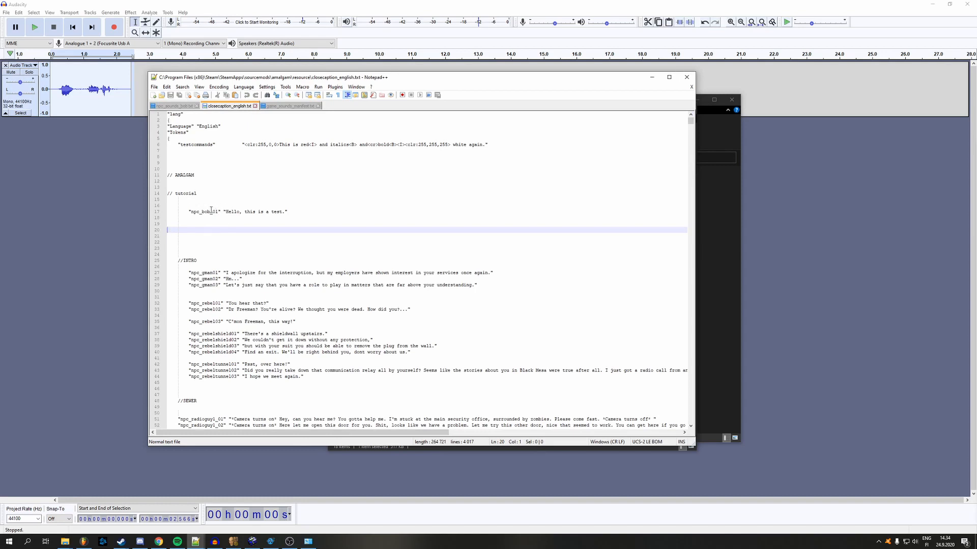
drag(218, 211, 288, 212)
click(197, 218)
click(194, 219)
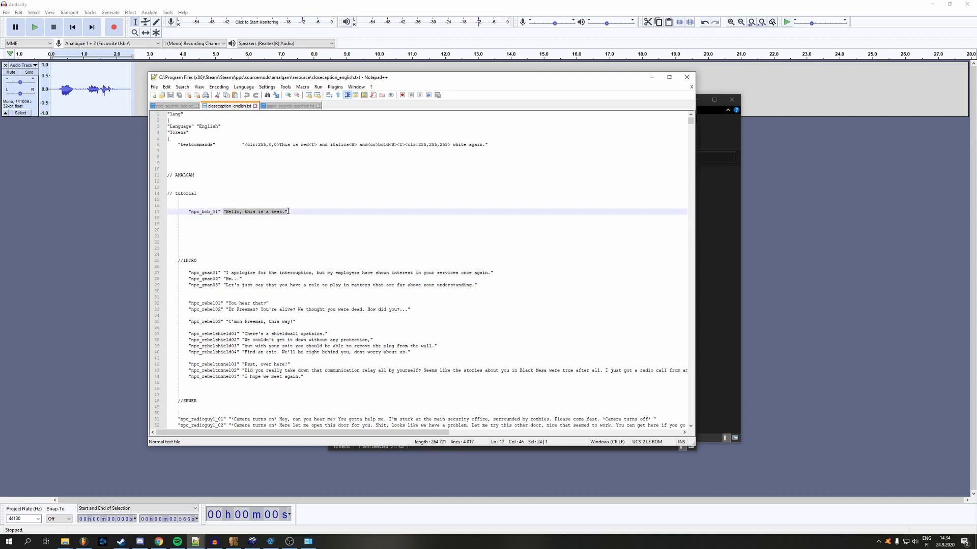
Add an example npc_bob_02 entry with placeholder caption text below the npc_bob_01 line in closecaption_english.txt
click(291, 217)
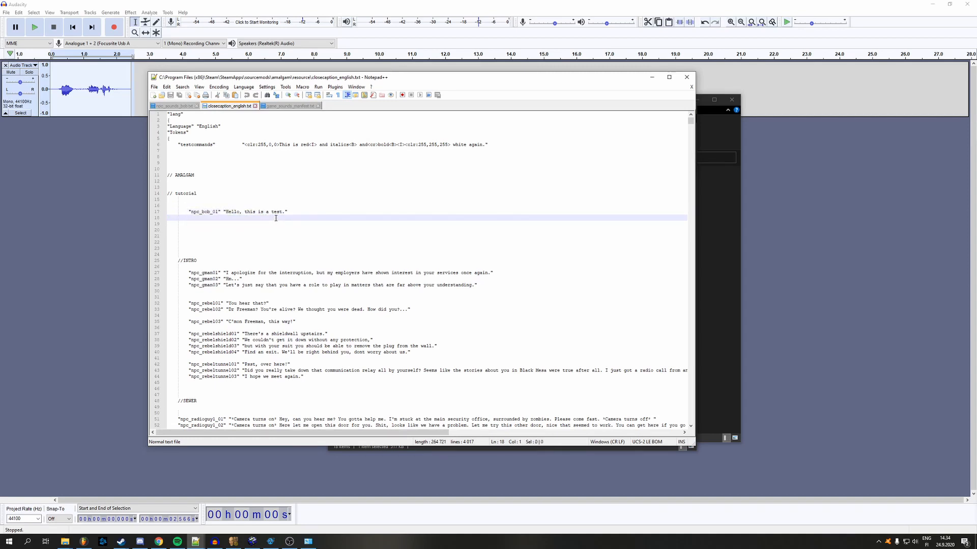
key(Tab)
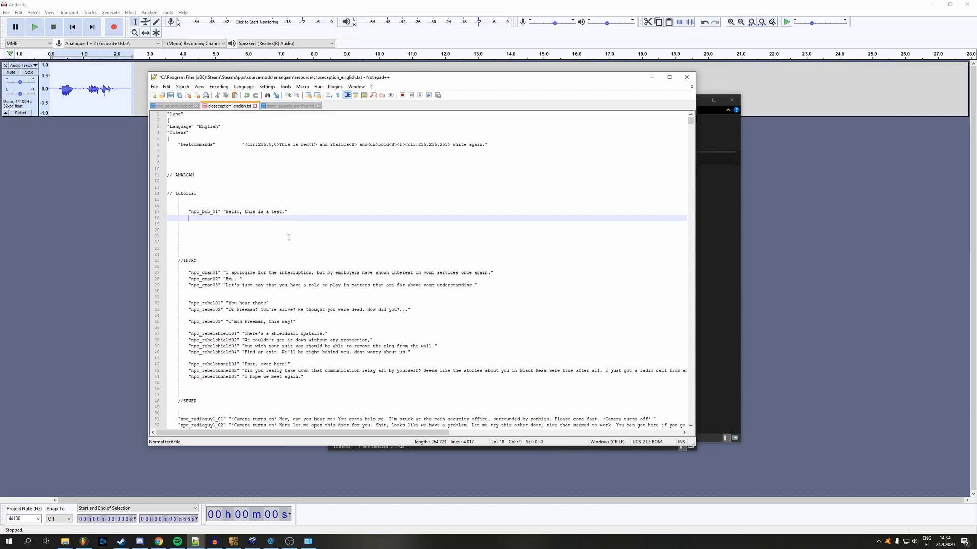
key(shift+Return)
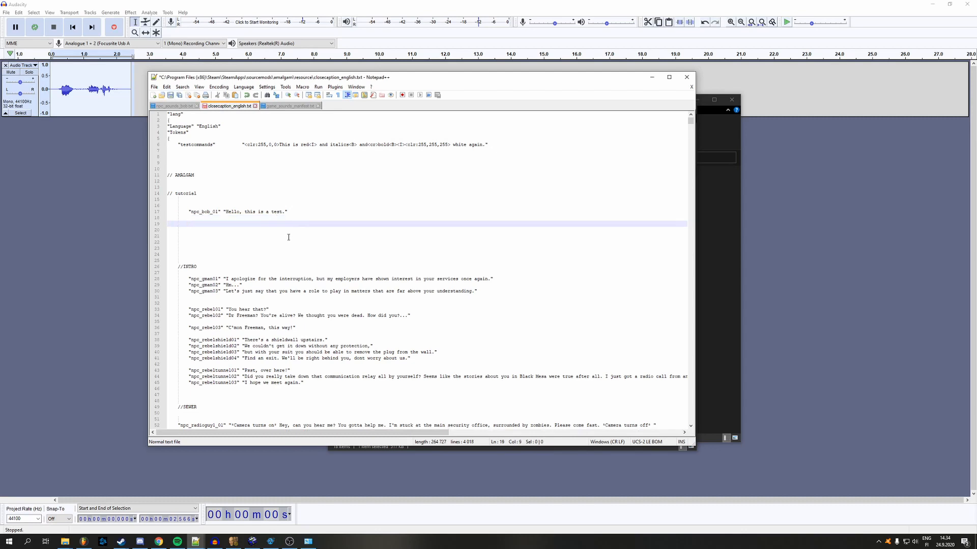
text("np)
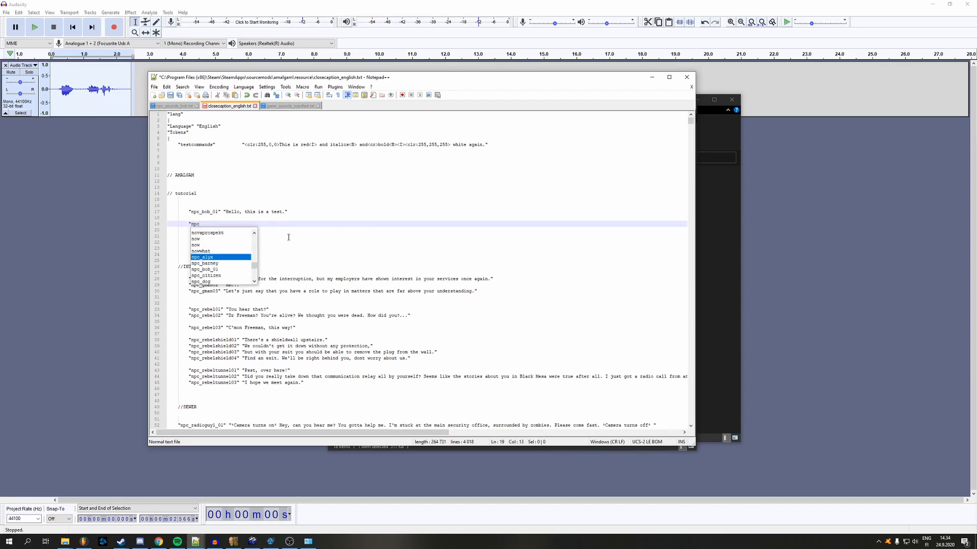
text(c_bob)
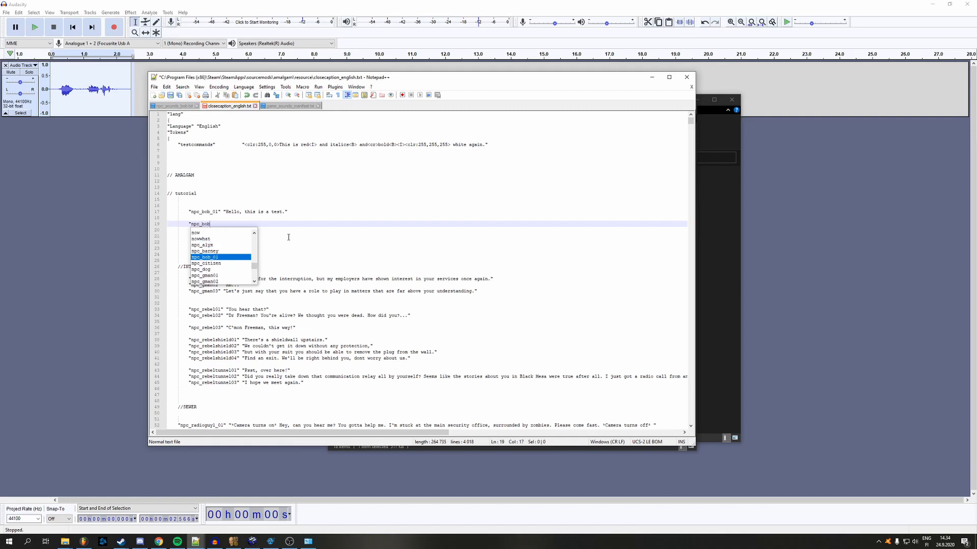
text(_02")
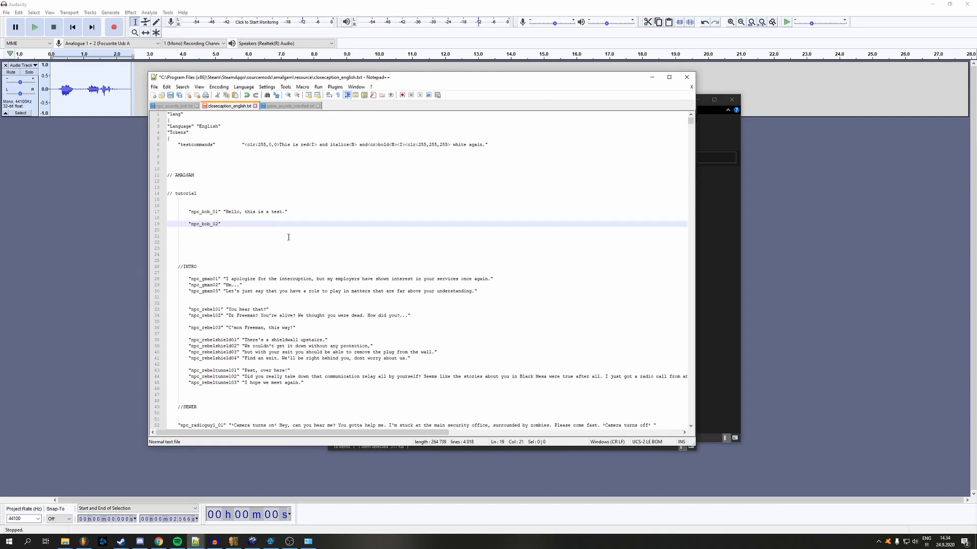
text( ")
drag(222, 224, 219, 224)
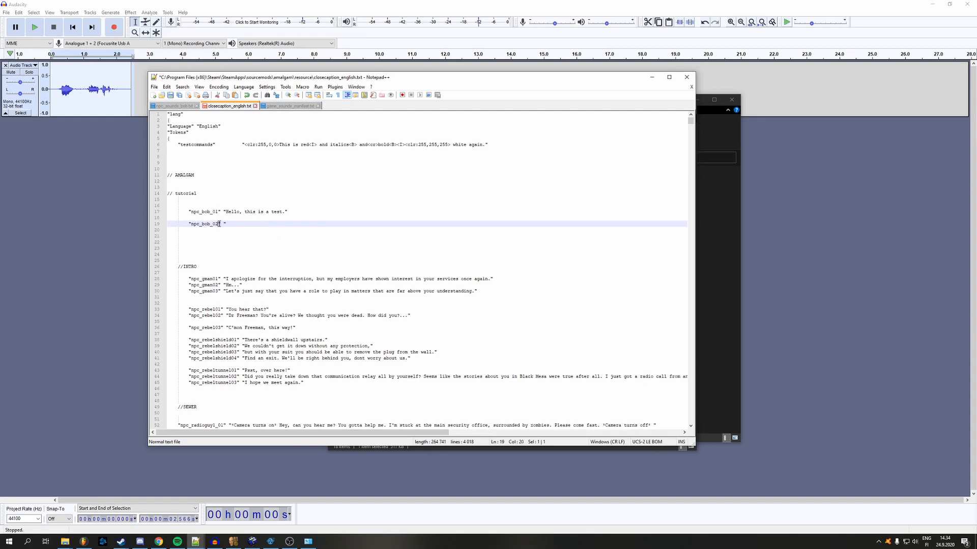
click(191, 225)
text(asdasdfasdoinoi")
Delete the example npc_bob_02 entry and its extra blank line from the tutorial caption section
key(shift+Left)
key(shift+Left)
key(shift+Left)
key(shift+Left)
key(shift+Left)
key(shift+Left)
key(shift+Left)
key(shift+Left)
key(shift+Left)
key(shift+Left)
key(shift+Left)
key(shift+Left)
key(shift+Left)
key(shift+Left)
key(shift+Left)
key(shift+Left)
key(shift+Left)
key(shift+Left)
key(shift+Left)
key(shift+Left)
key(BackSpace)
key(BackSpace)
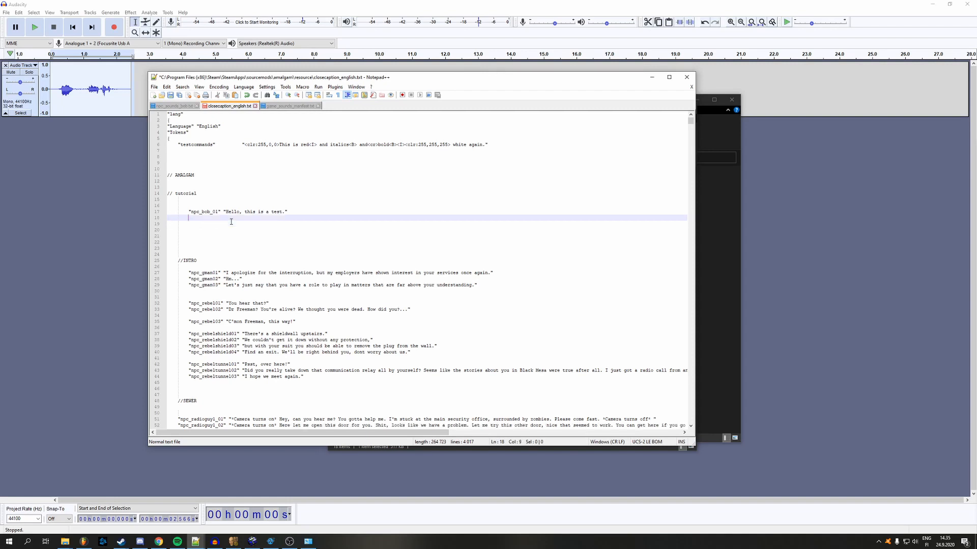
Save closecaption_english.txt and review how its captions are grouped under section comments, from tutorial to OUTRO
key(ctrl+s)
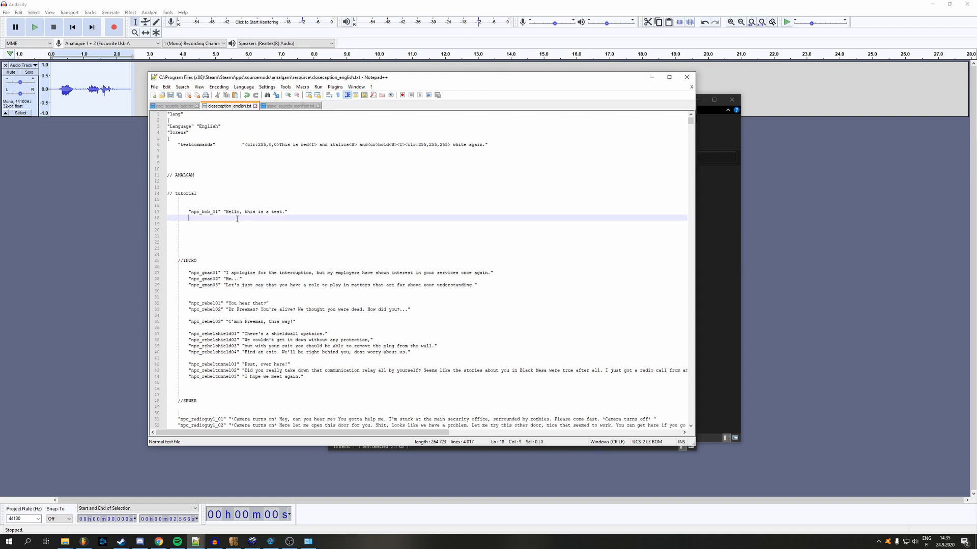
scroll(231, 242, down, 2)
scroll(236, 268, up, 2)
scroll(218, 265, down, 8)
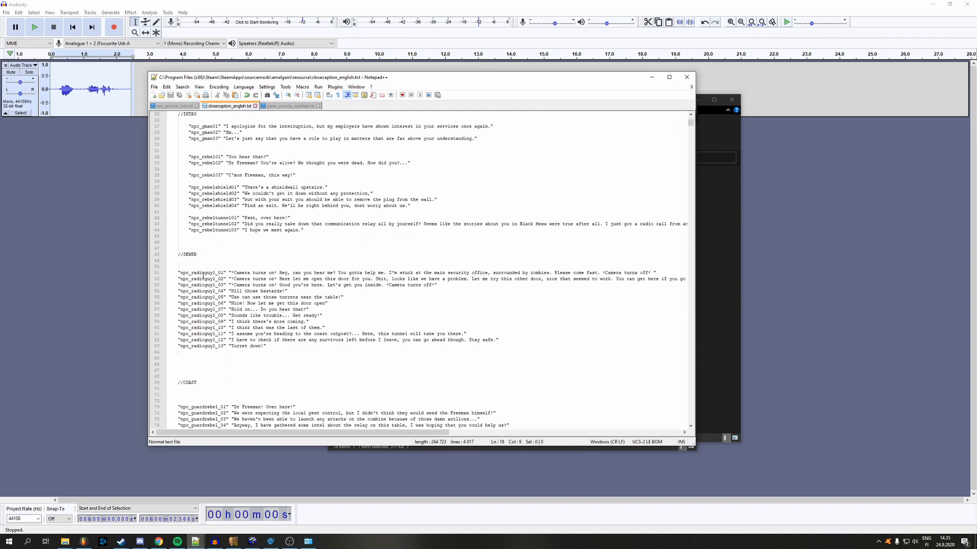
scroll(210, 278, down, 6)
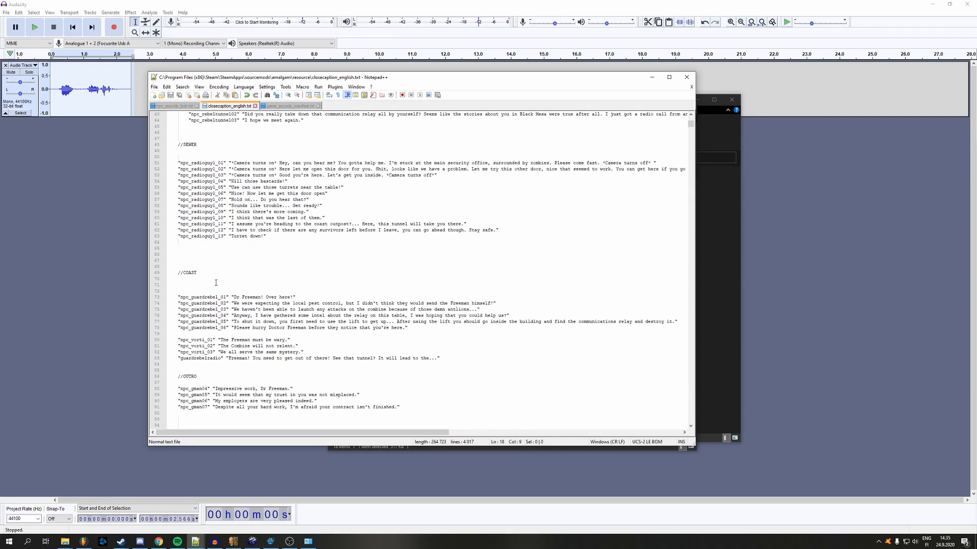
scroll(215, 284, down, 5)
scroll(220, 296, up, 18)
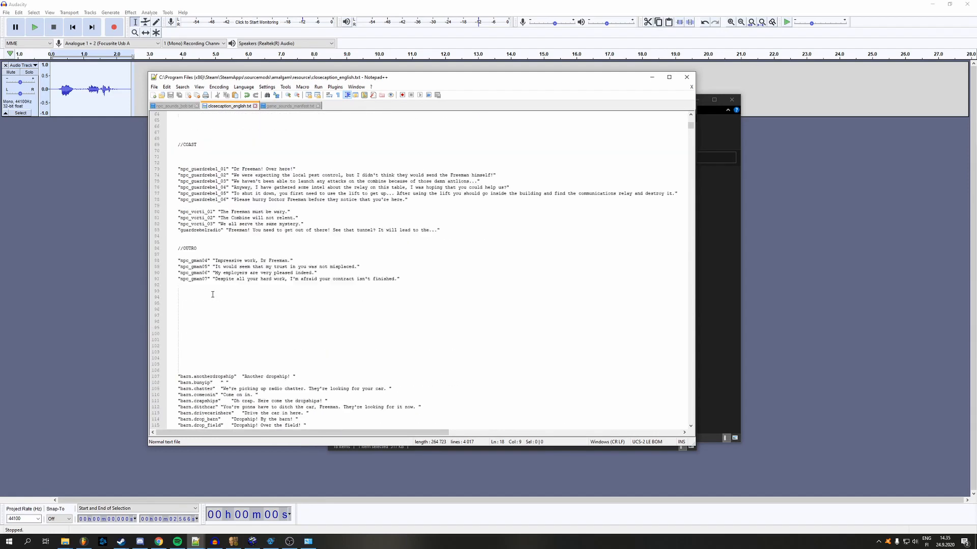
scroll(213, 294, up, 1)
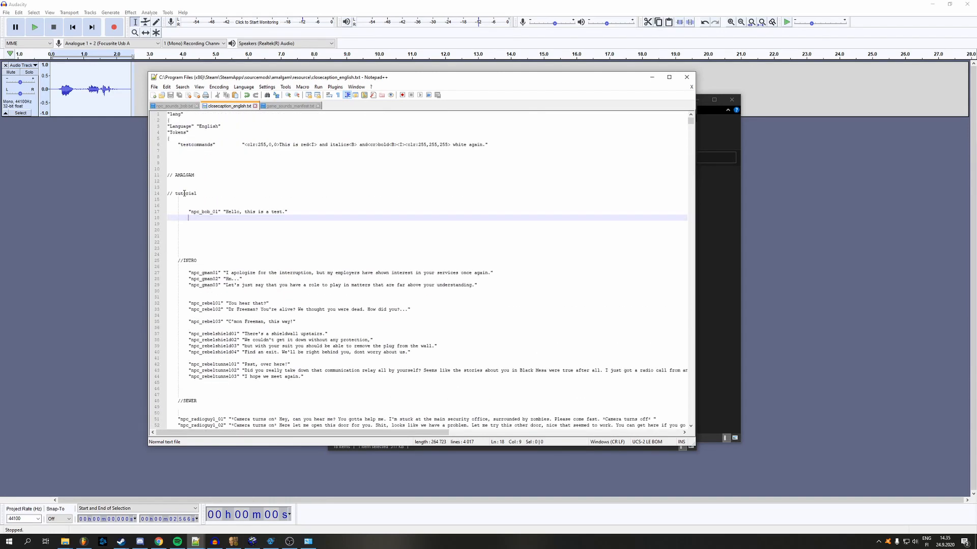
click(211, 195)
click(210, 207)
click(209, 218)
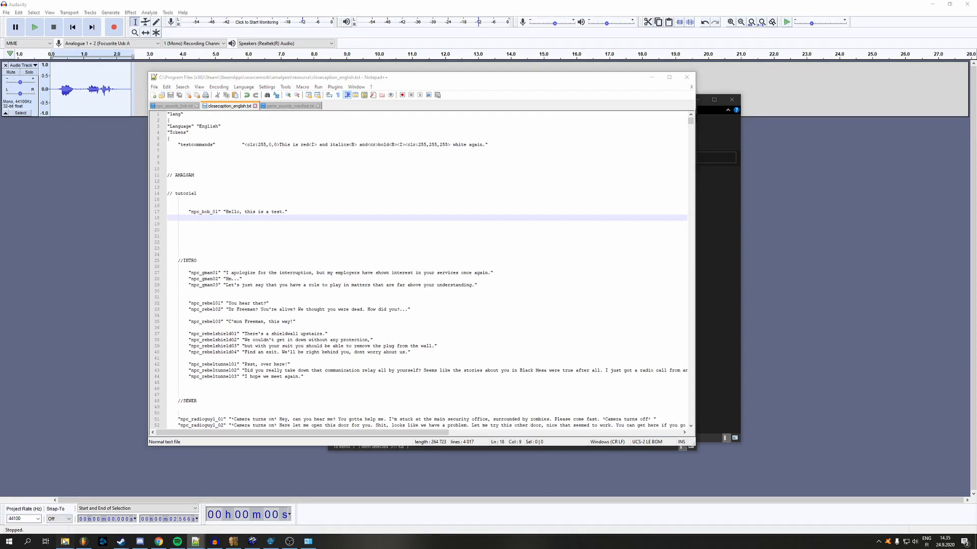
Switch to the amalgam resource folder in File Explorer and copy closecaption_english.txt
mouse_move(64, 541)
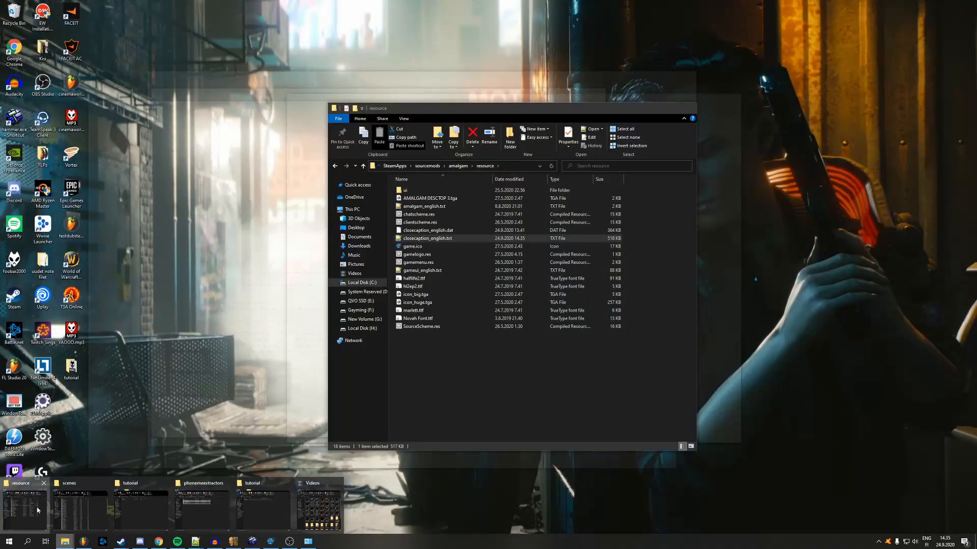
click(45, 508)
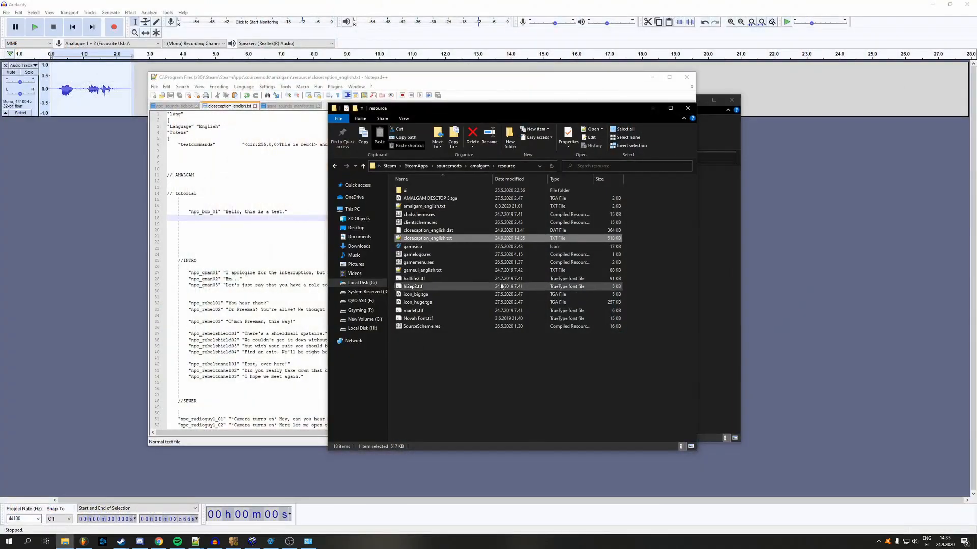
click(463, 231)
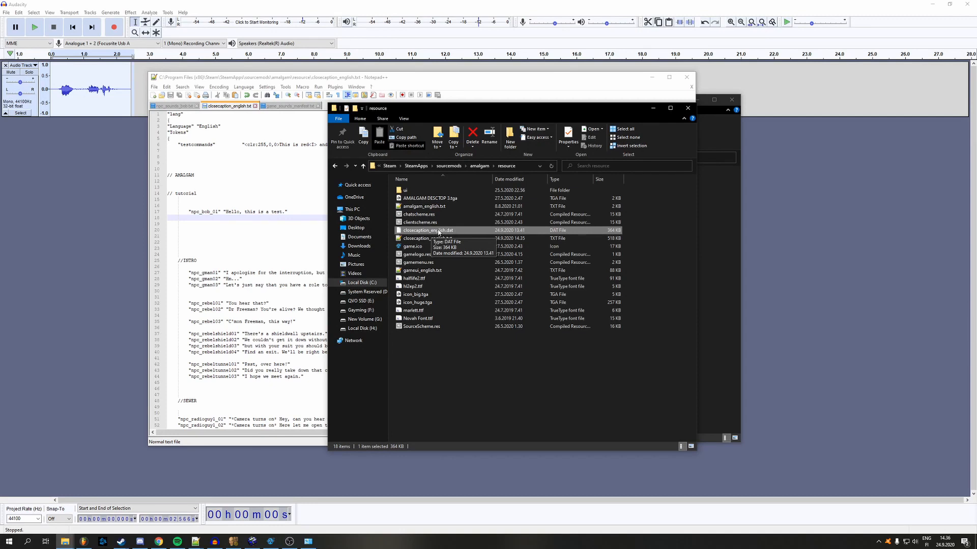
click(452, 238)
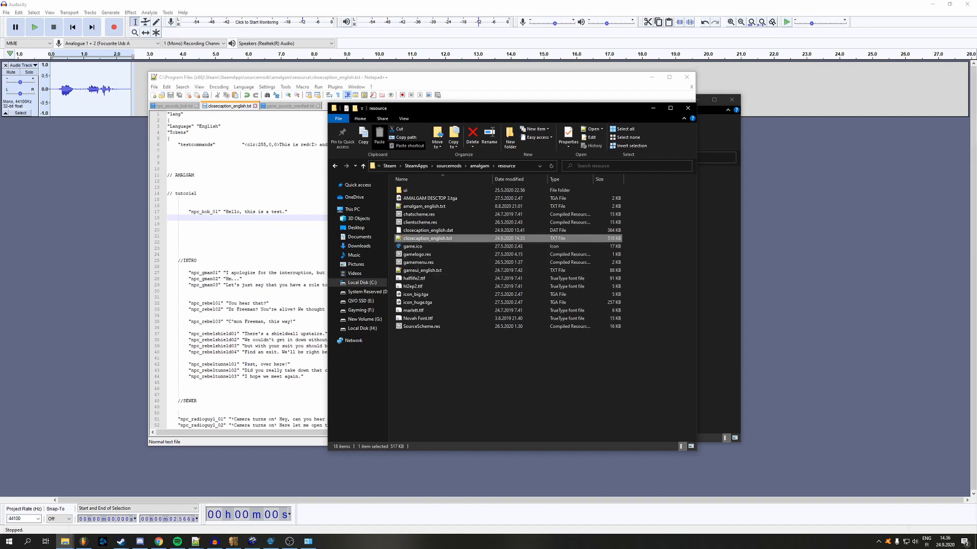
right_click(464, 241)
click(350, 402)
Open the hl2 folder of the Half-Life 2 installation and arrange its window beside the amalgam resource window
mouse_move(65, 541)
mouse_move(81, 502)
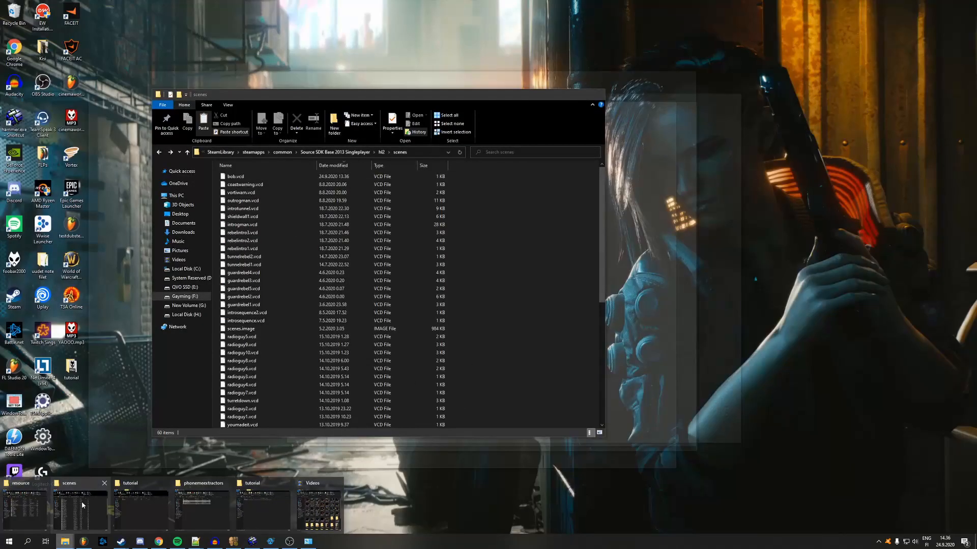
mouse_move(142, 510)
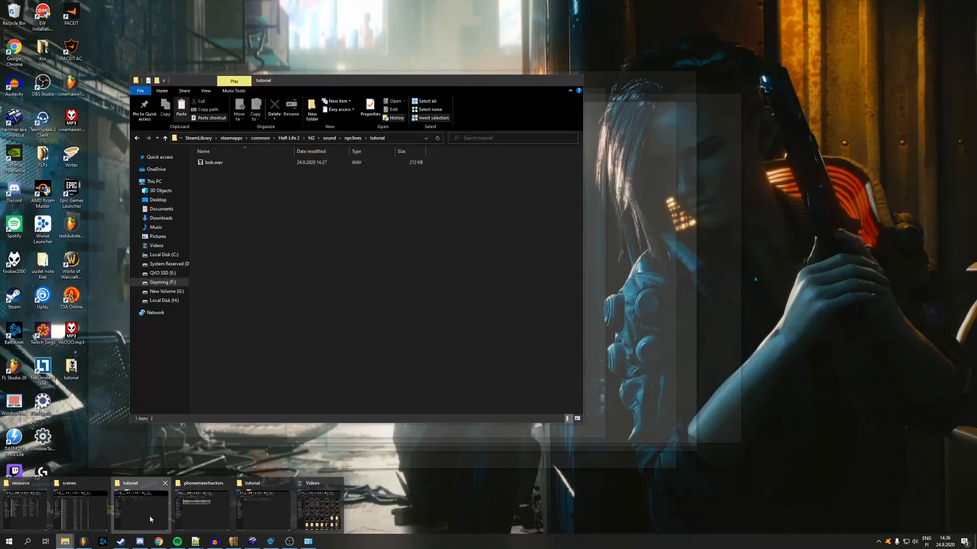
click(165, 522)
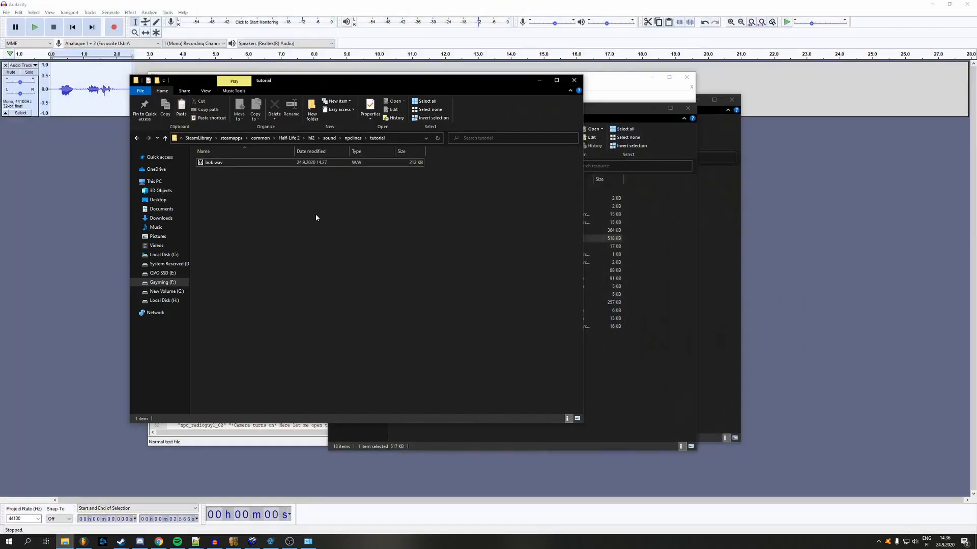
click(289, 139)
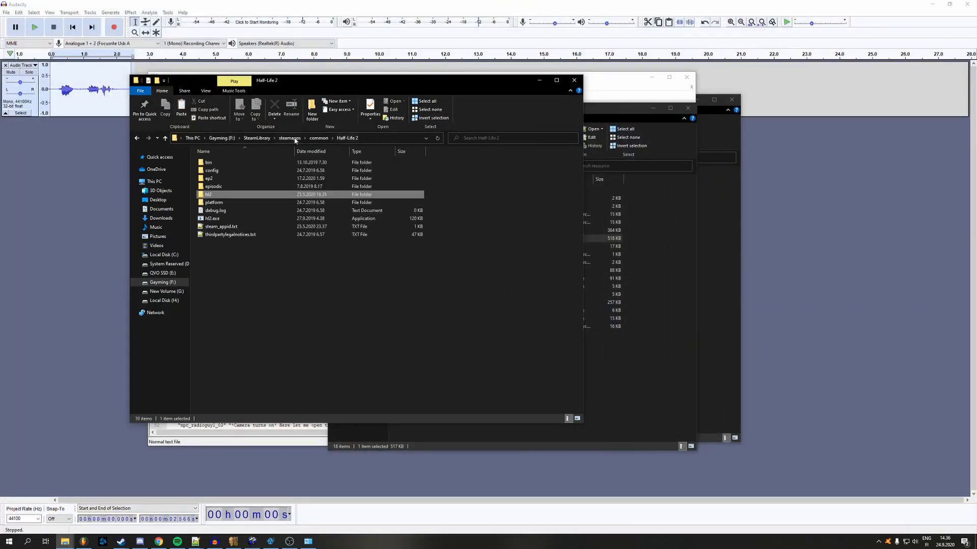
double_click(230, 195)
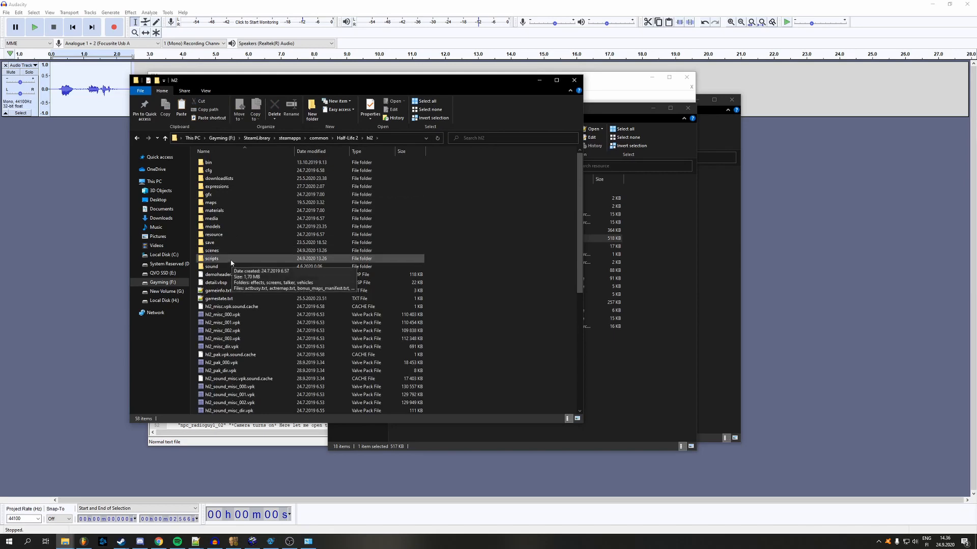
drag(499, 83, 417, 100)
drag(536, 112, 646, 126)
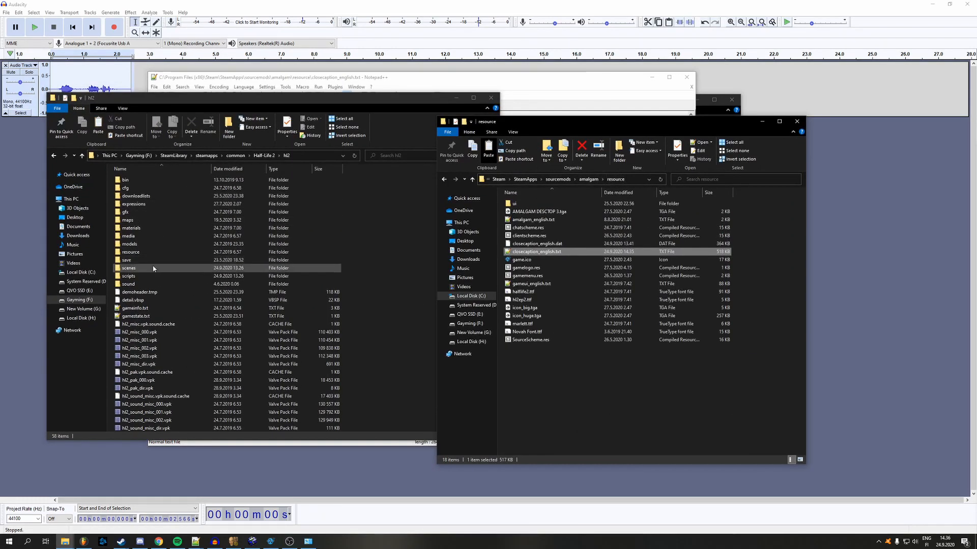
Paste closecaption_english.txt into hl2's resource folder, replacing the existing file
double_click(131, 252)
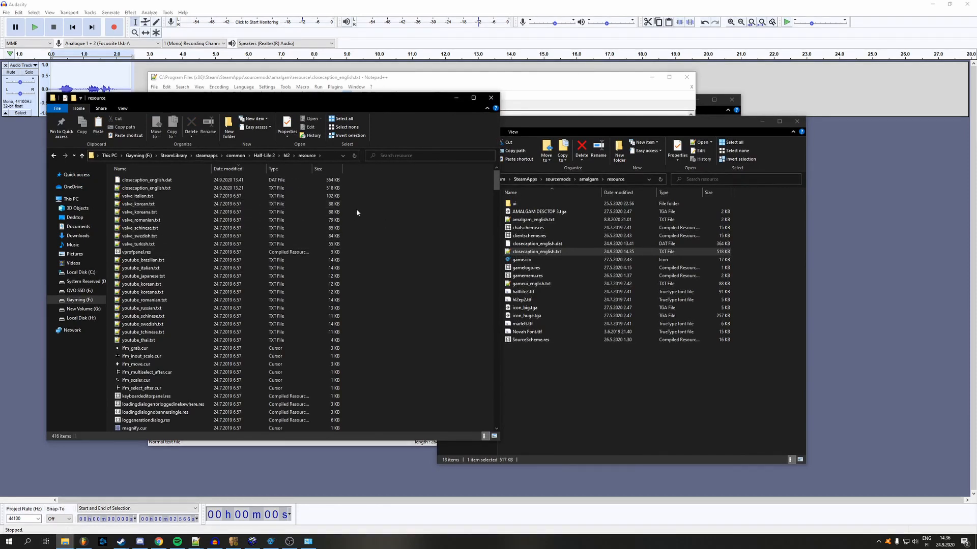
key(ctrl+v)
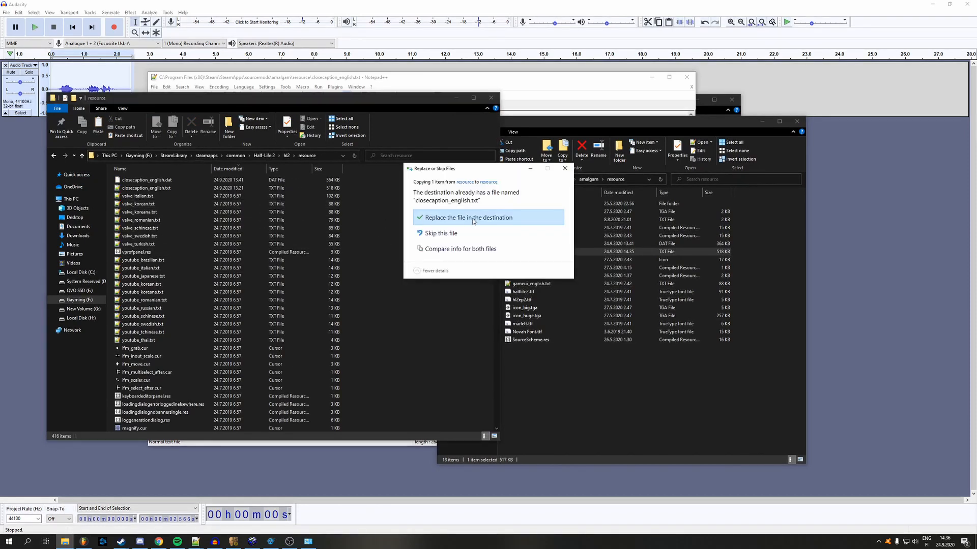
click(473, 219)
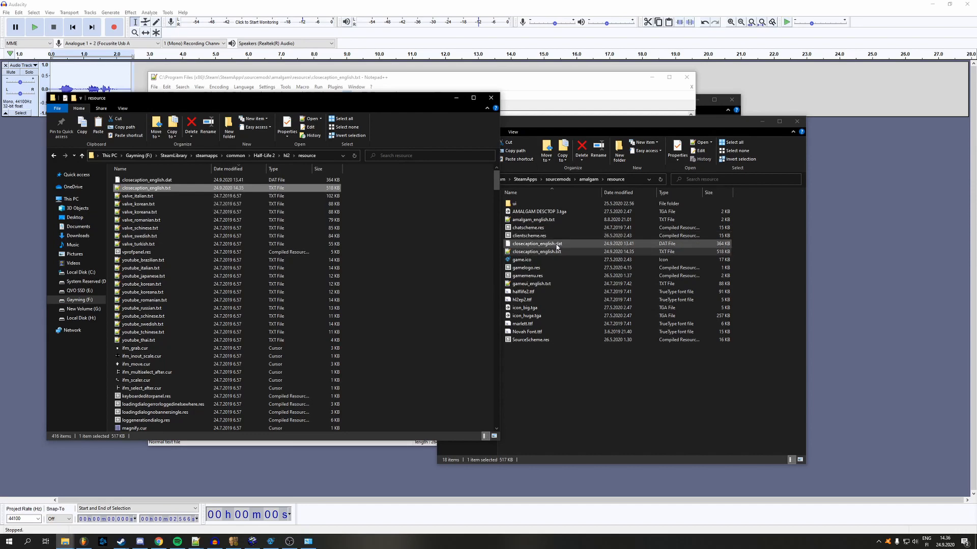
Open the closecaption_english.txt in hl2's resource folder, check its tutorial caption entry, then close it and minimize the editor
double_click(192, 187)
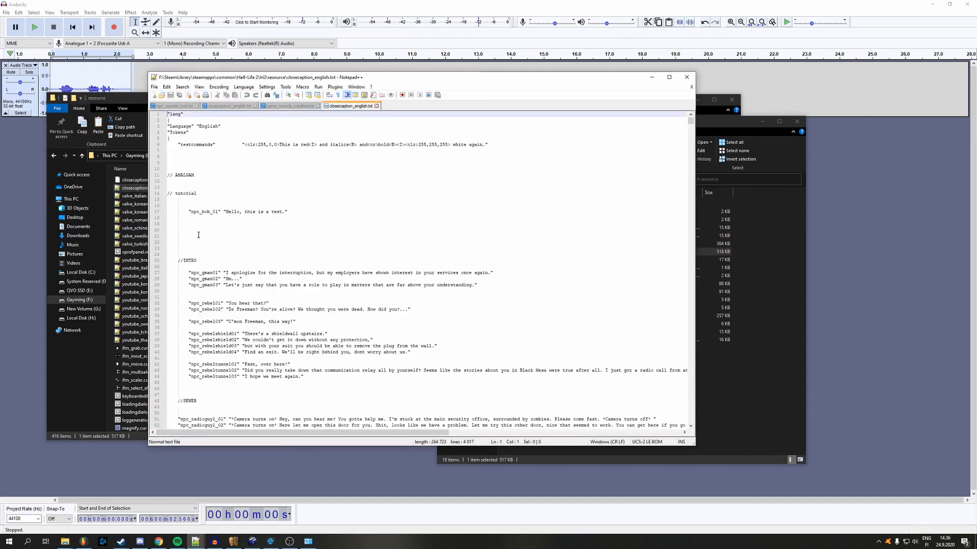
scroll(199, 233, down, 3)
scroll(202, 228, up, 3)
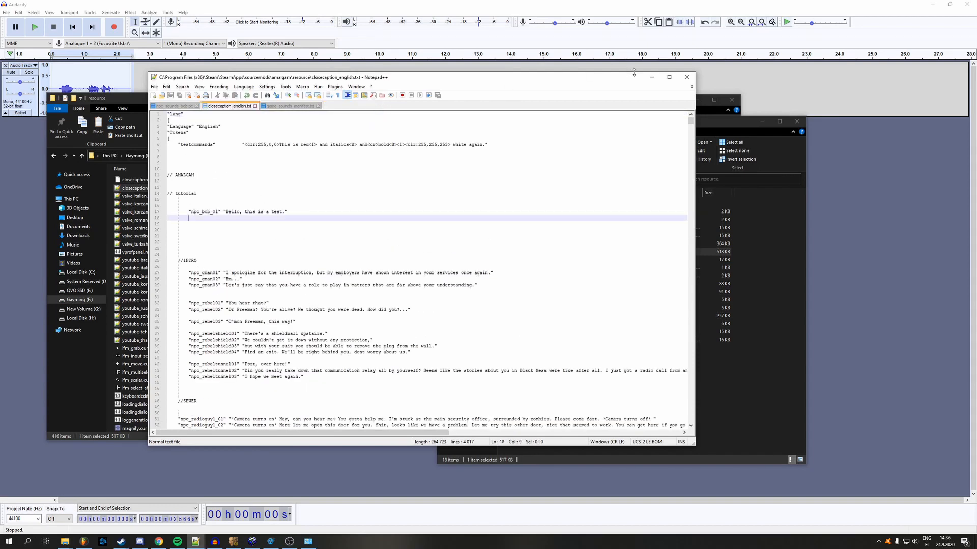
click(651, 76)
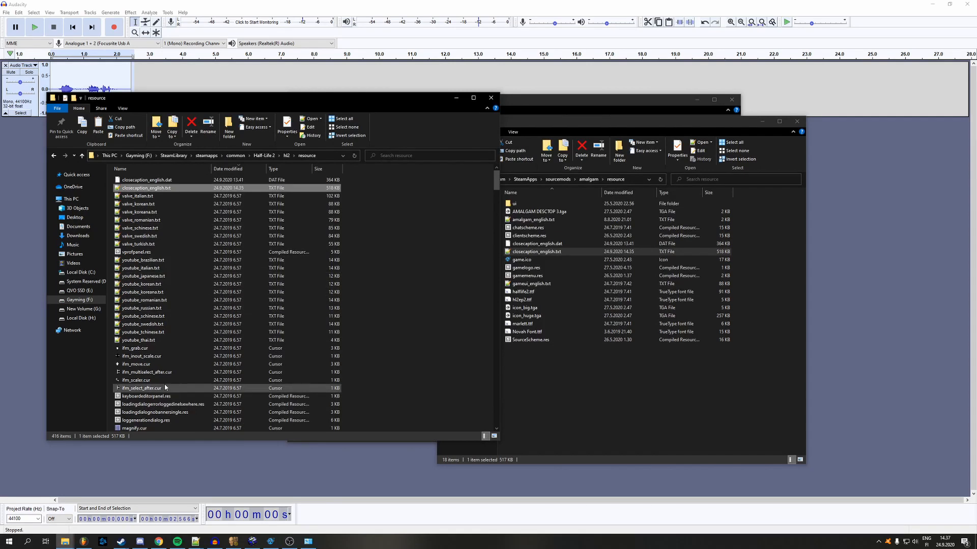
Open the bin folder of Source SDK Base 2013 Singleplayer in File Explorer and locate captioncompiler.exe and Ccompiler.bat
click(64, 542)
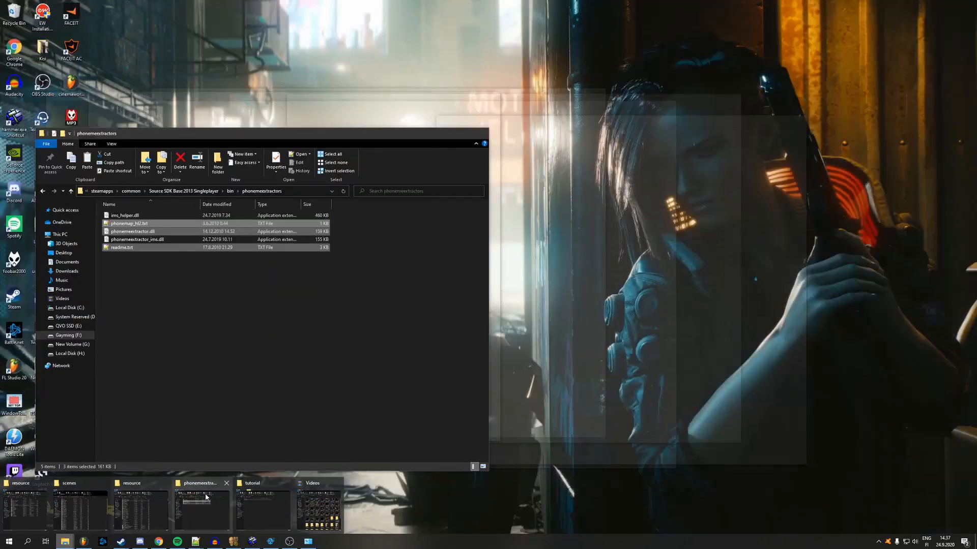
click(210, 508)
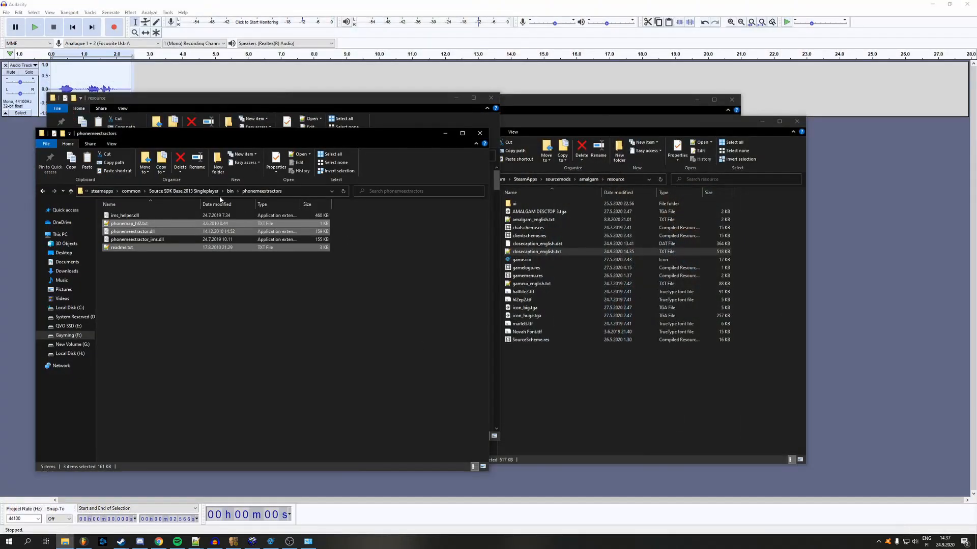
click(232, 191)
click(253, 191)
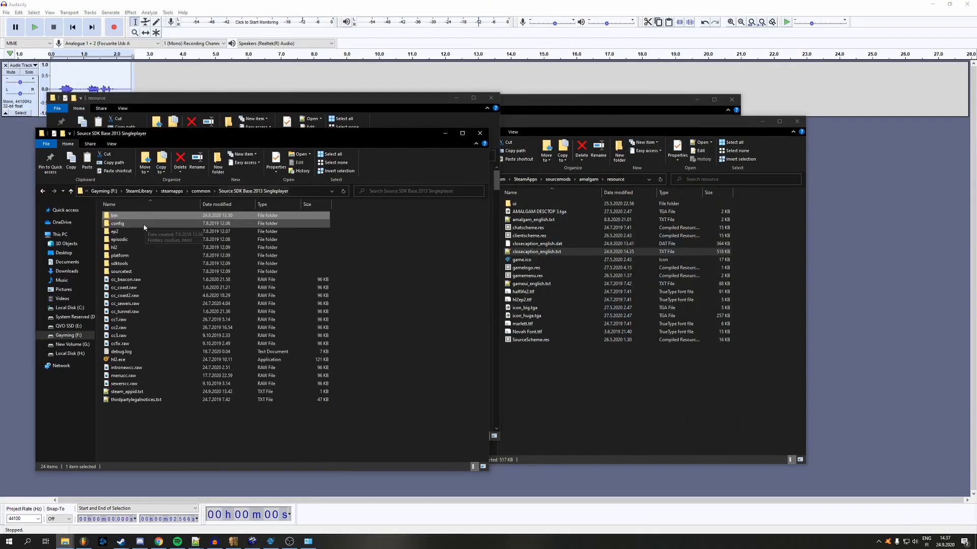
double_click(133, 217)
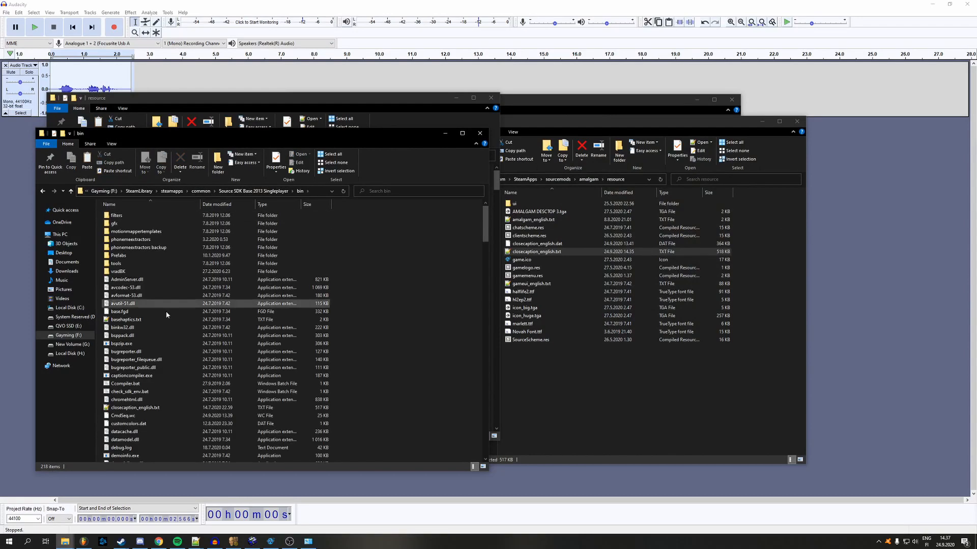
scroll(168, 326, down, 3)
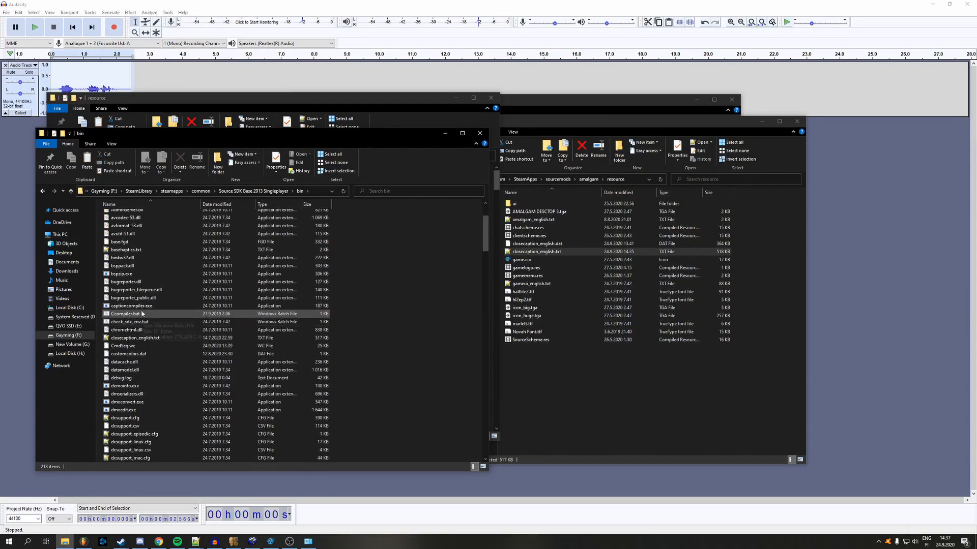
click(131, 307)
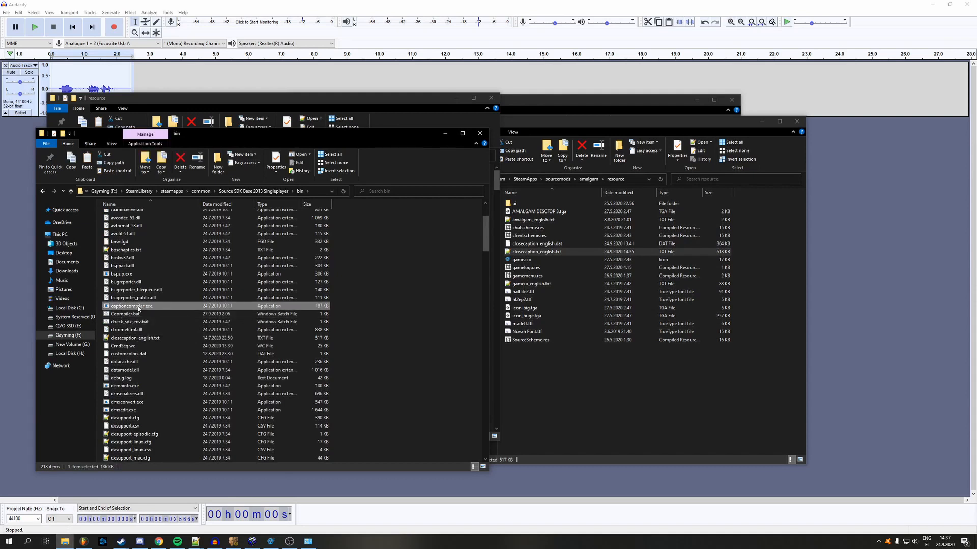
scroll(142, 308, down, 1)
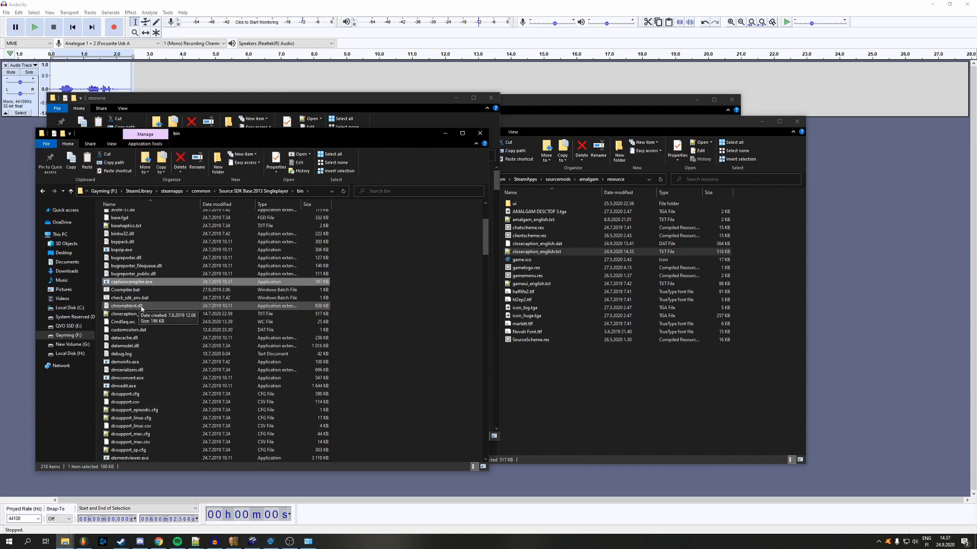
click(135, 290)
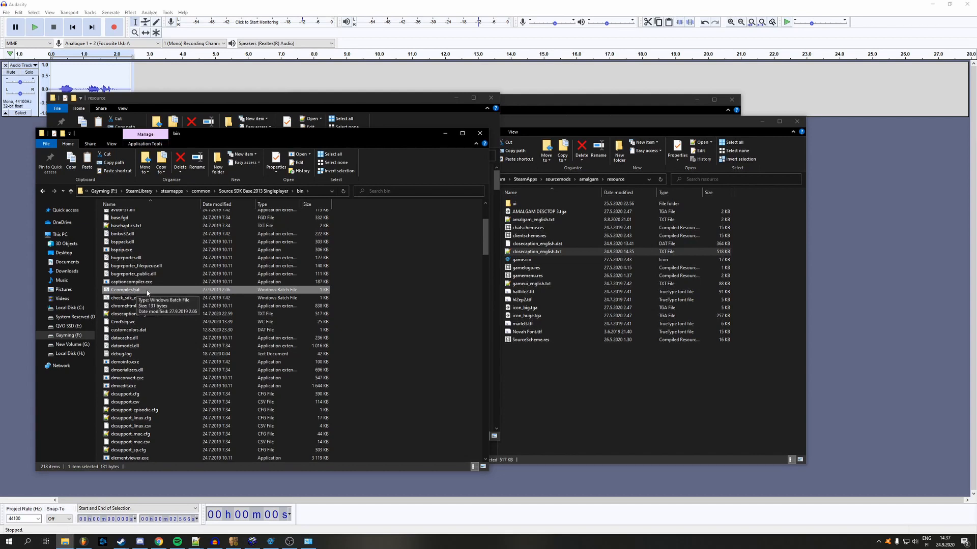
Create a new text document named ccompile.txt in the bin folder
click(382, 297)
right_click(375, 295)
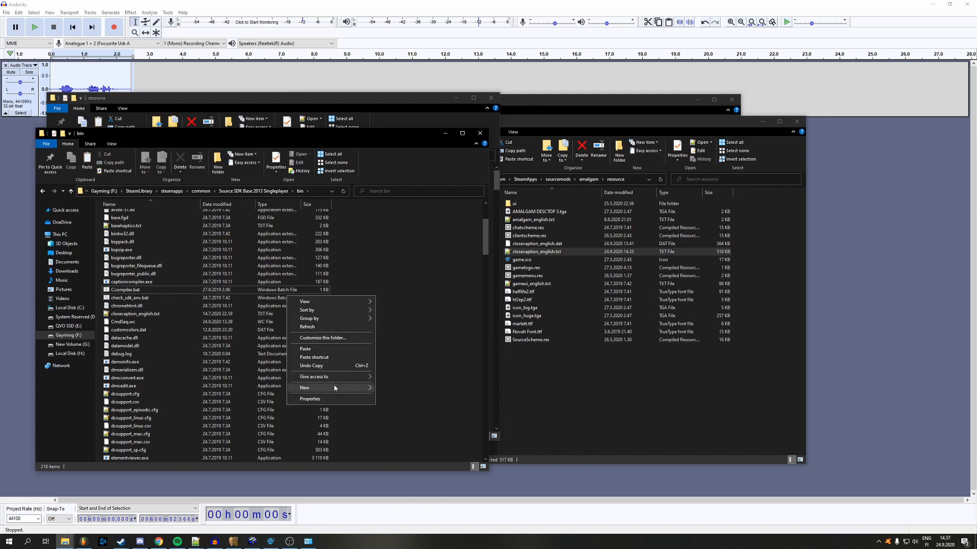
mouse_move(334, 387)
click(410, 424)
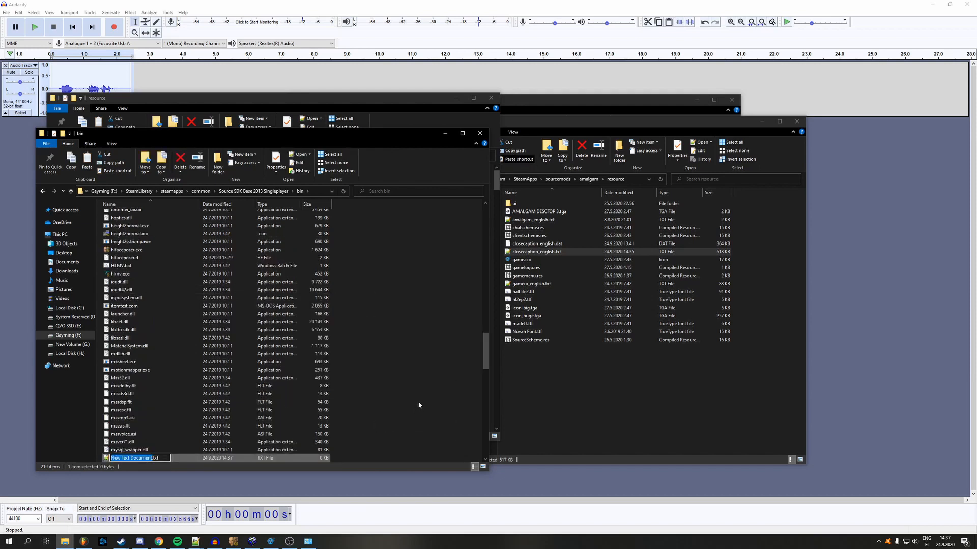
text(ccompile)
key(Return)
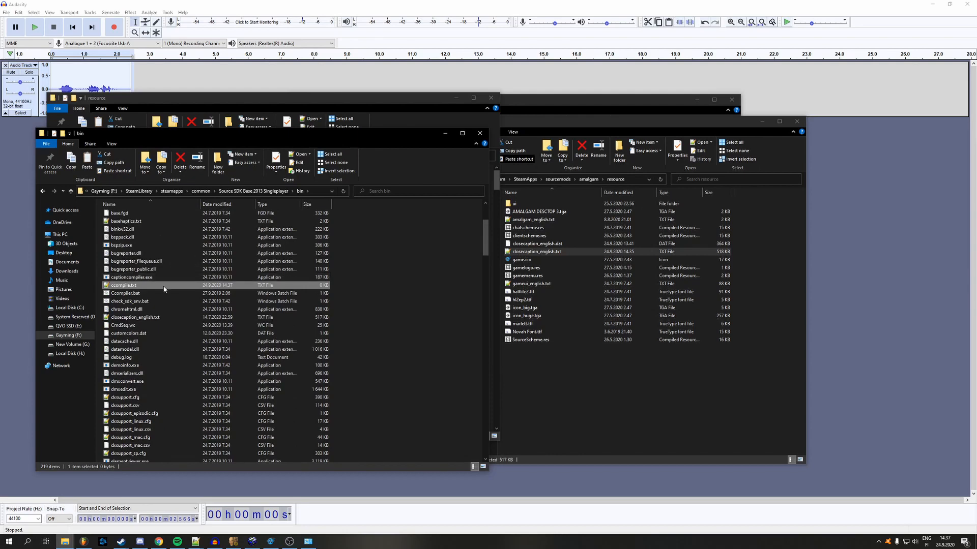
Open the new ccompile.txt for editing in Notepad++
double_click(163, 286)
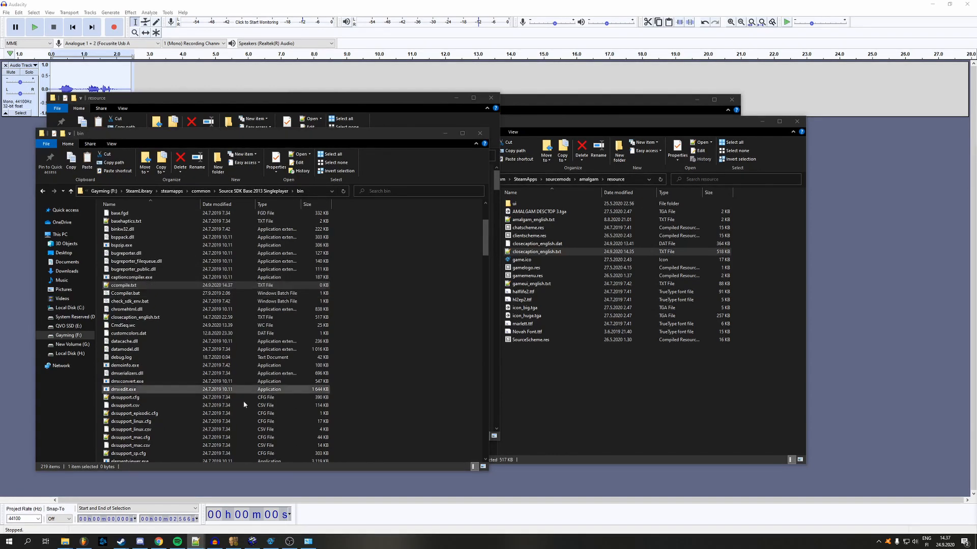
mouse_move(196, 541)
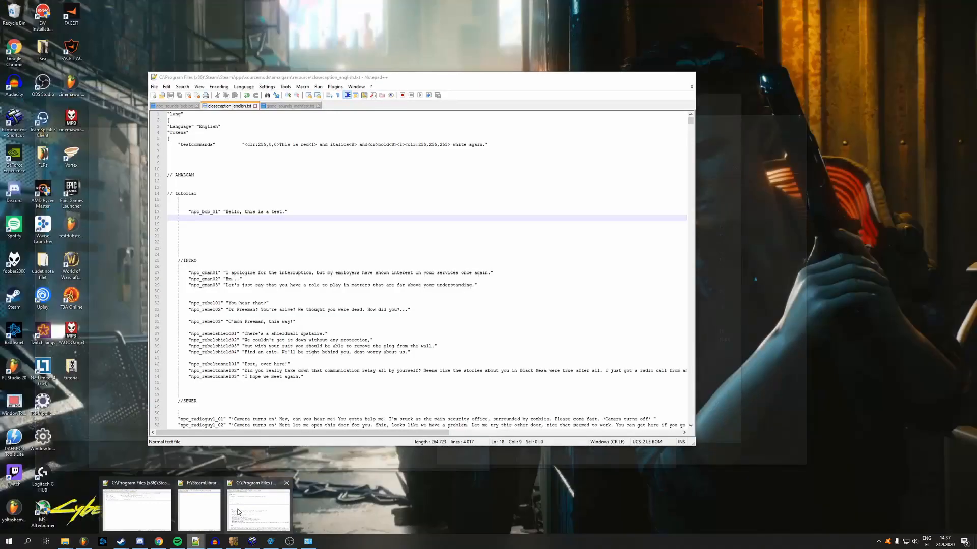
click(237, 512)
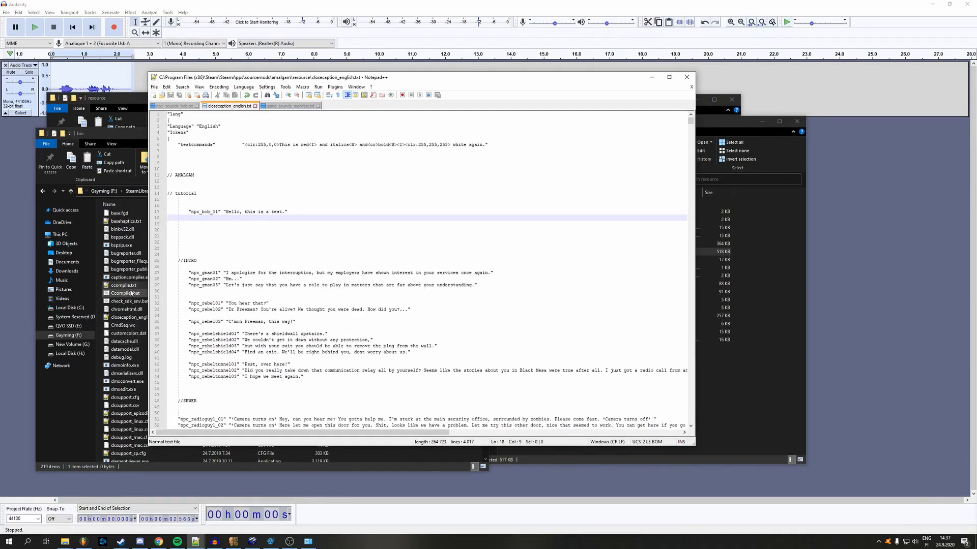
double_click(123, 285)
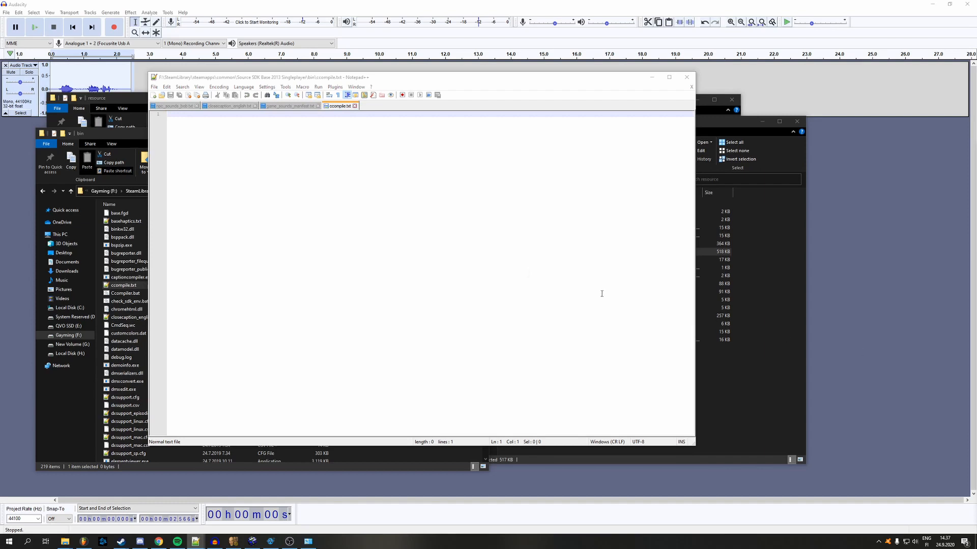
Enter "F:\SteamLibrary\steamapps\common\Source SDK Base 2013 Singleplayer\bin\captioncompiler.exe" -v "closecaption_english.txt" on ccompile.txt's first line, with pause on line 3, and save
click(390, 218)
text("F:\SteamLibrary\steamapps\common\Source SDK Base 2013 Singleplayer\bin\captioncompiler.exe" -v "closecaption_english.txt"  pause)
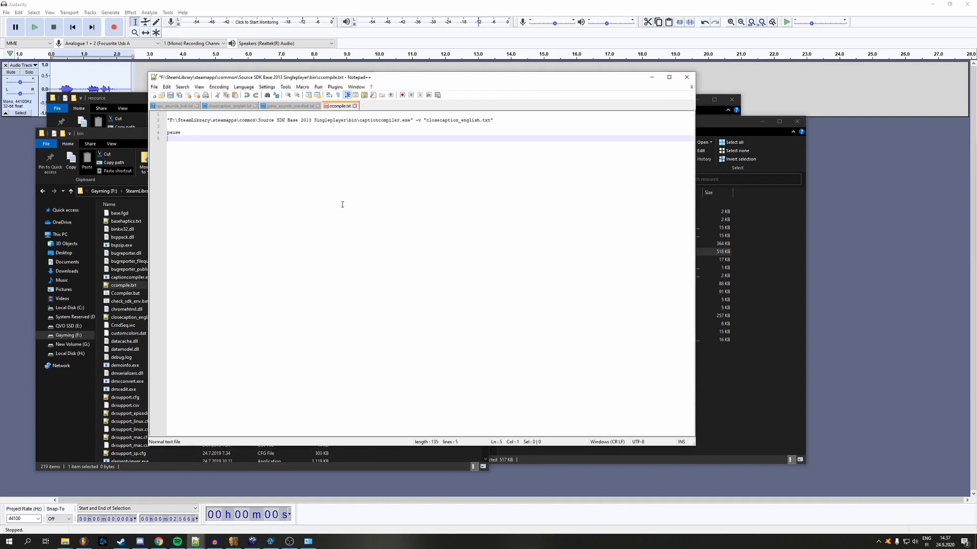
click(168, 121)
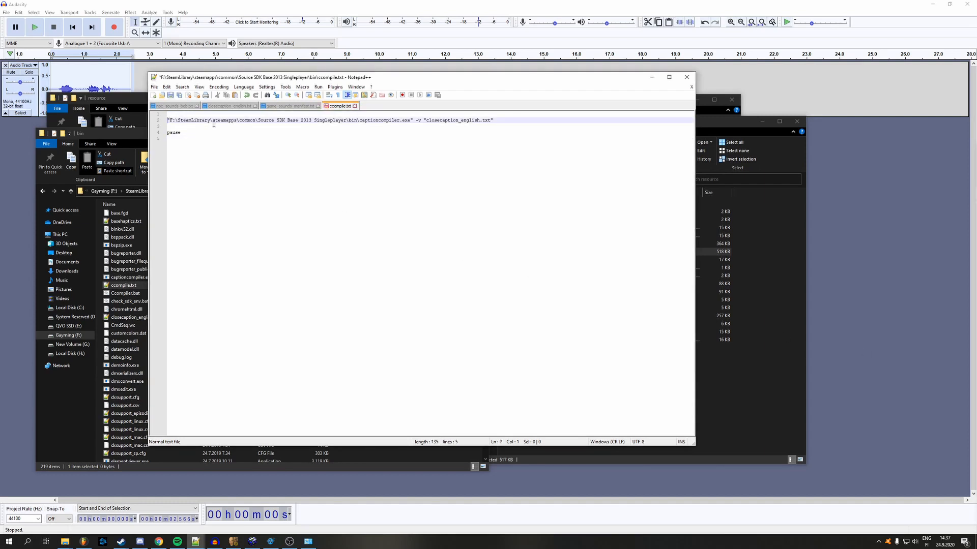
key(BackSpace)
key(ctrl+s)
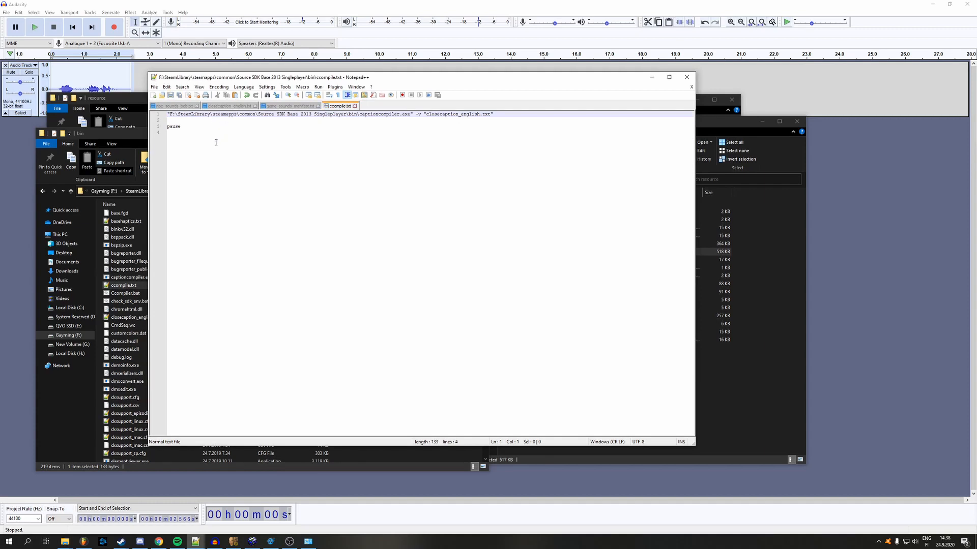
Examine the drive letter and the full captioncompiler.exe path in the first line of ccompile.txt
click(195, 136)
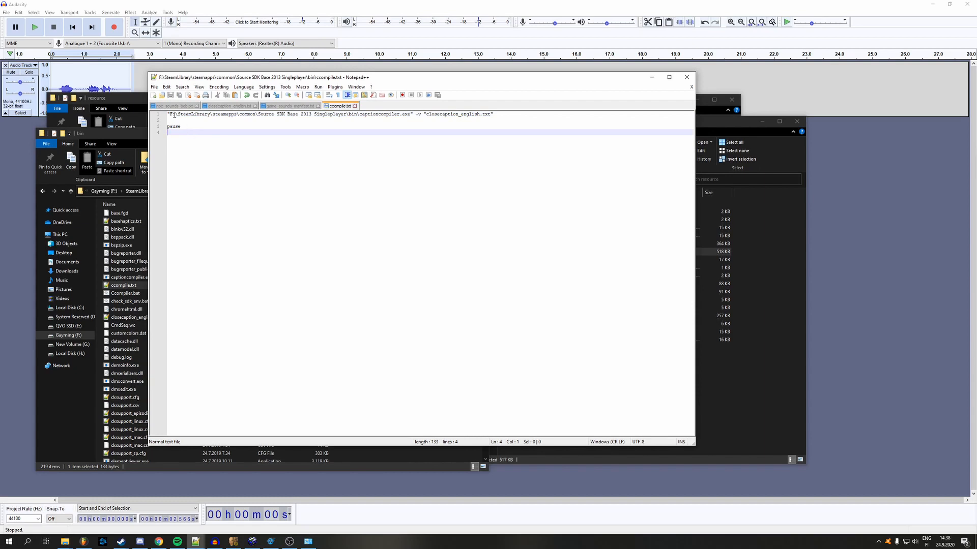
drag(175, 115, 169, 115)
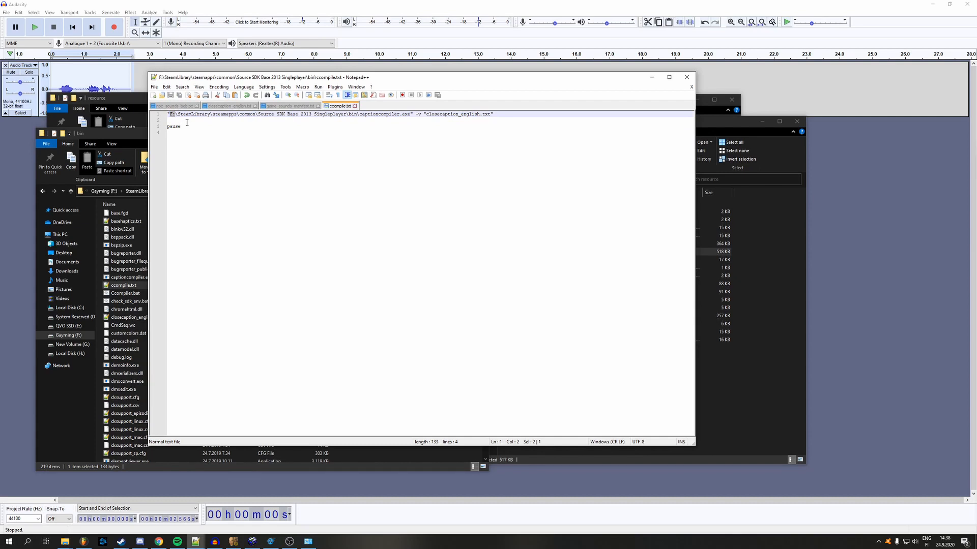
click(184, 119)
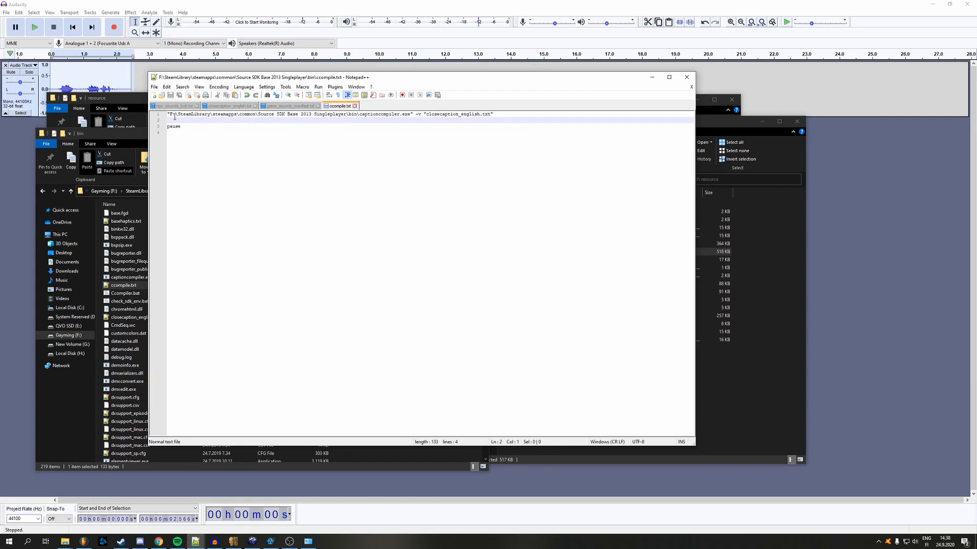
drag(174, 114, 171, 115)
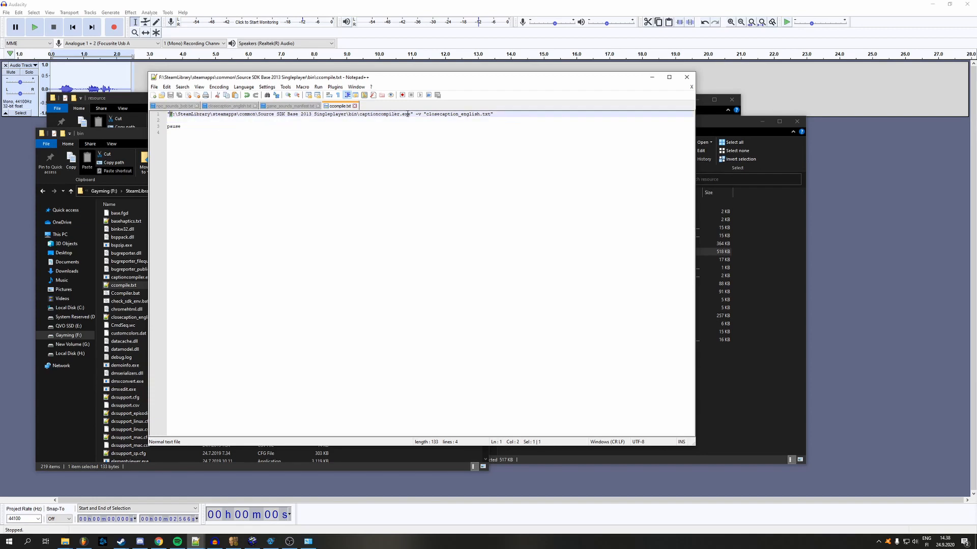
drag(412, 114, 167, 115)
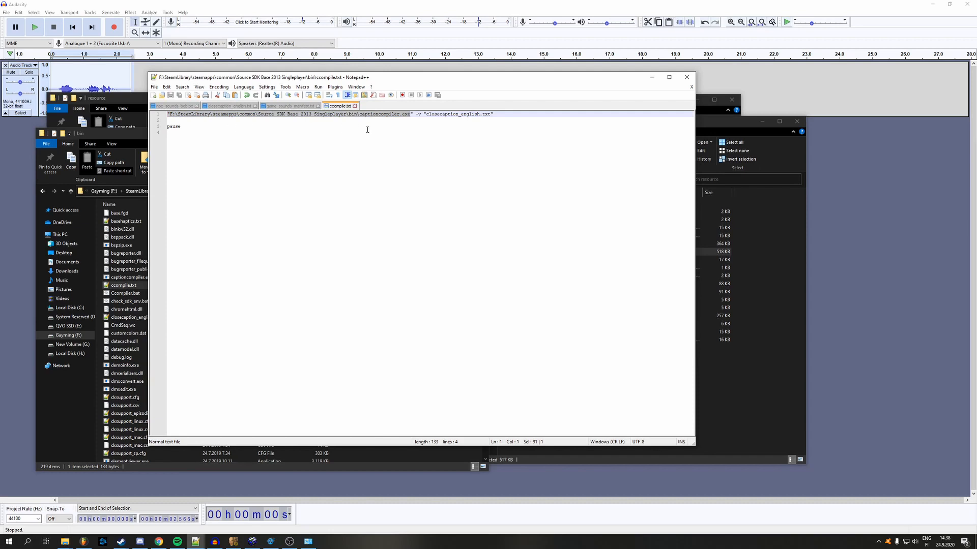
click(410, 114)
drag(410, 114, 170, 117)
click(180, 121)
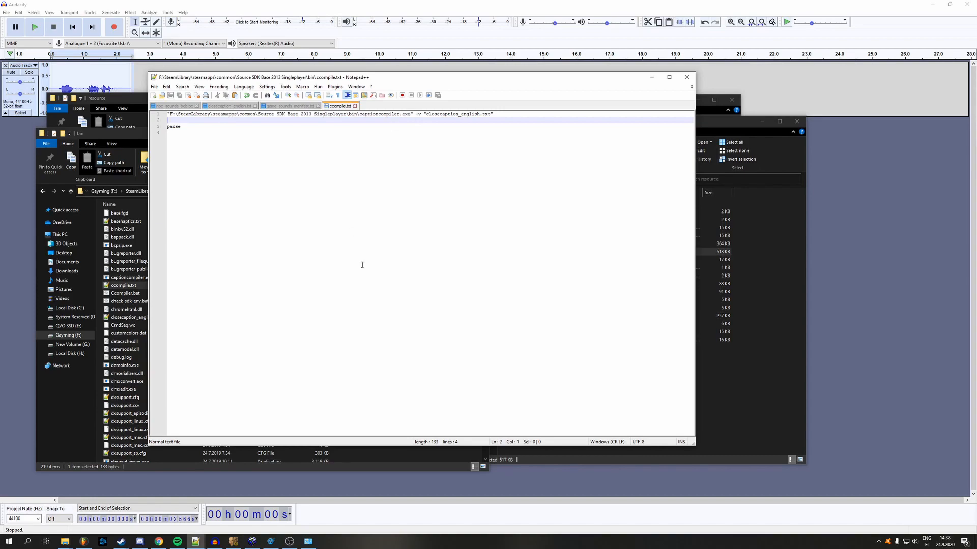
Switch to the scenes window in File Explorer and navigate it to the bin folder of Source SDK Base 2013 Singleplayer
click(64, 541)
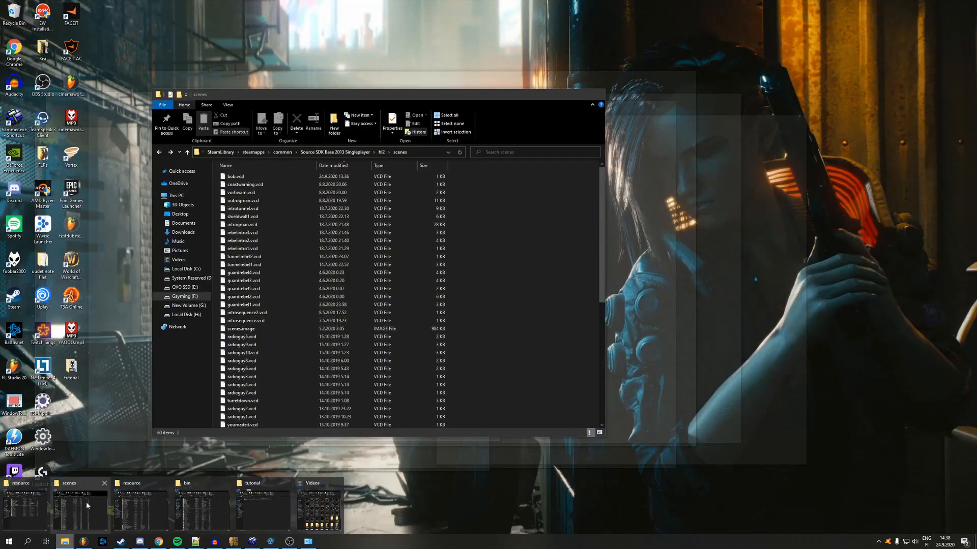
click(87, 501)
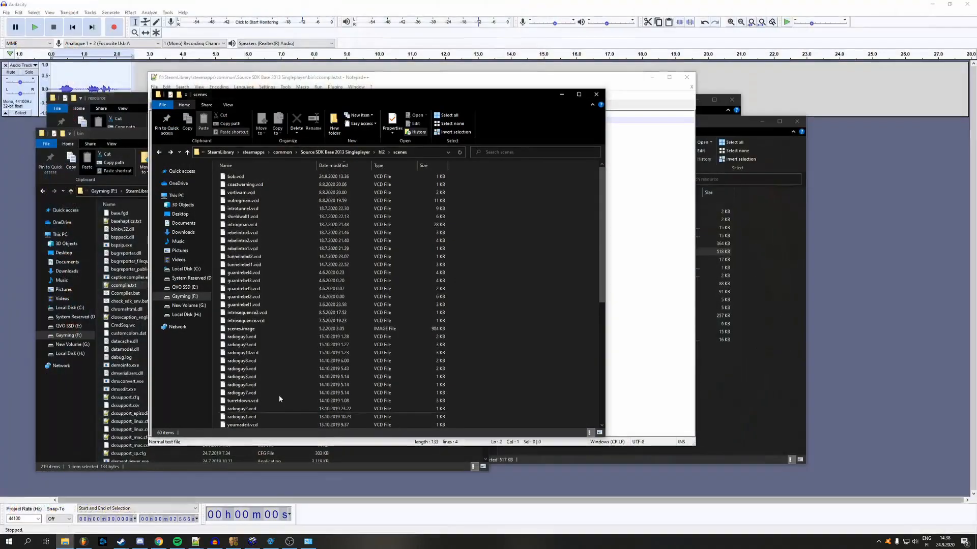
click(381, 152)
click(370, 152)
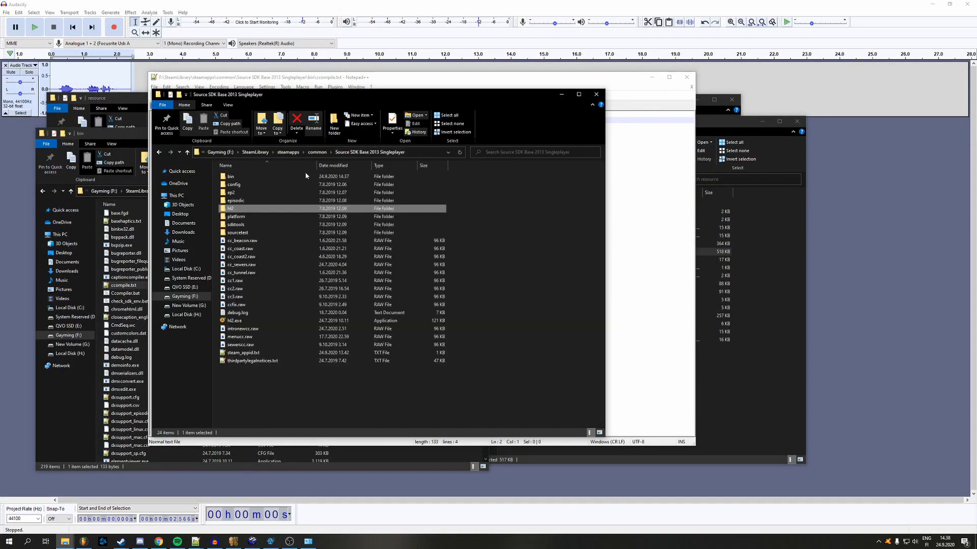
double_click(272, 176)
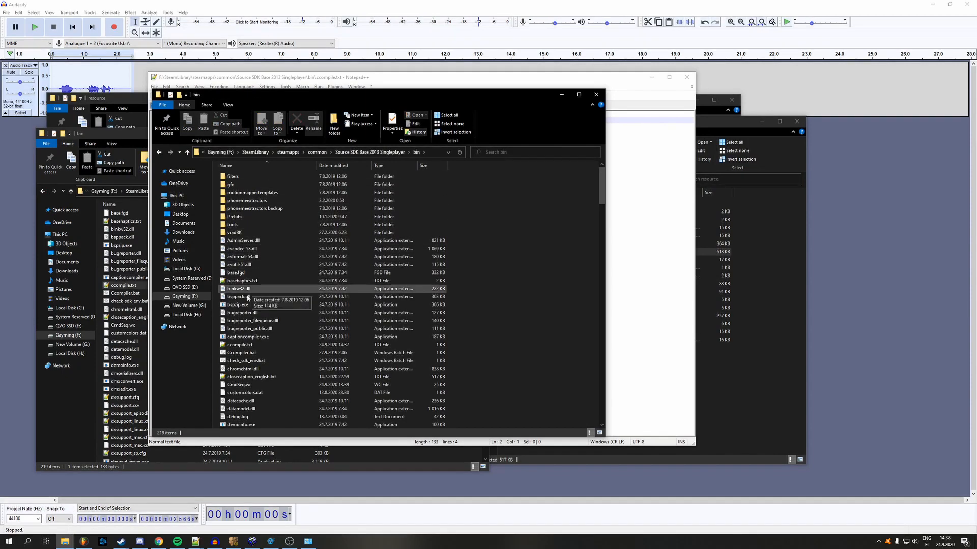
Open the properties of captioncompiler.exe and copy its full location path
scroll(264, 293, down, 2)
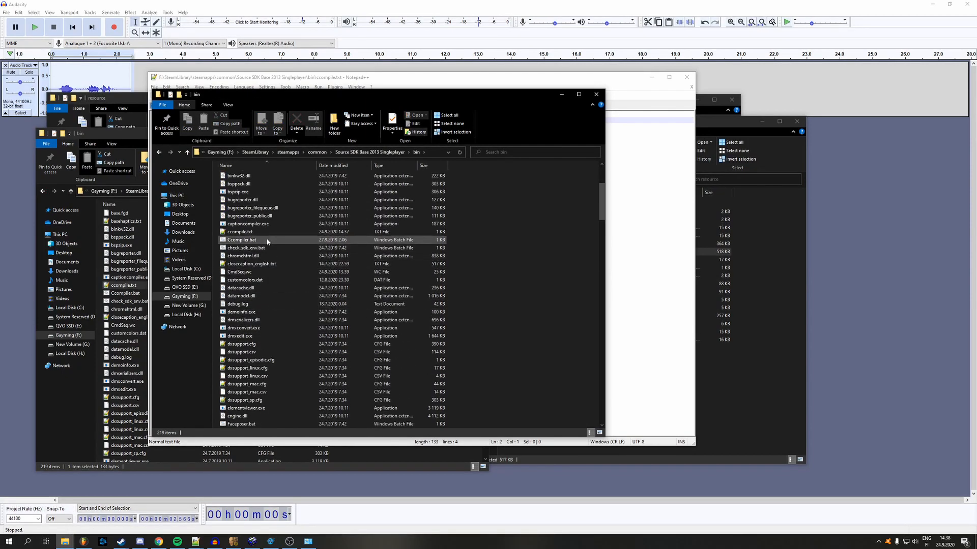
click(260, 226)
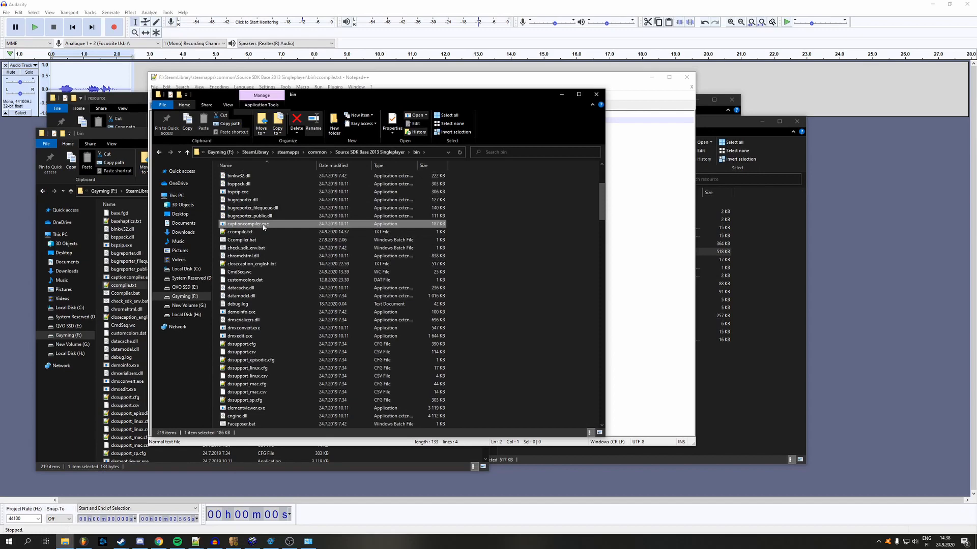
right_click(262, 225)
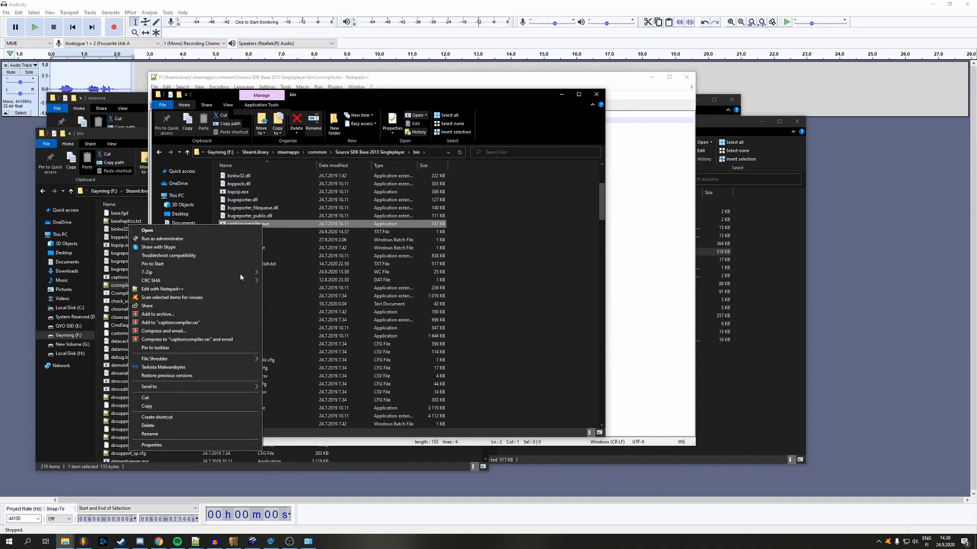
click(184, 444)
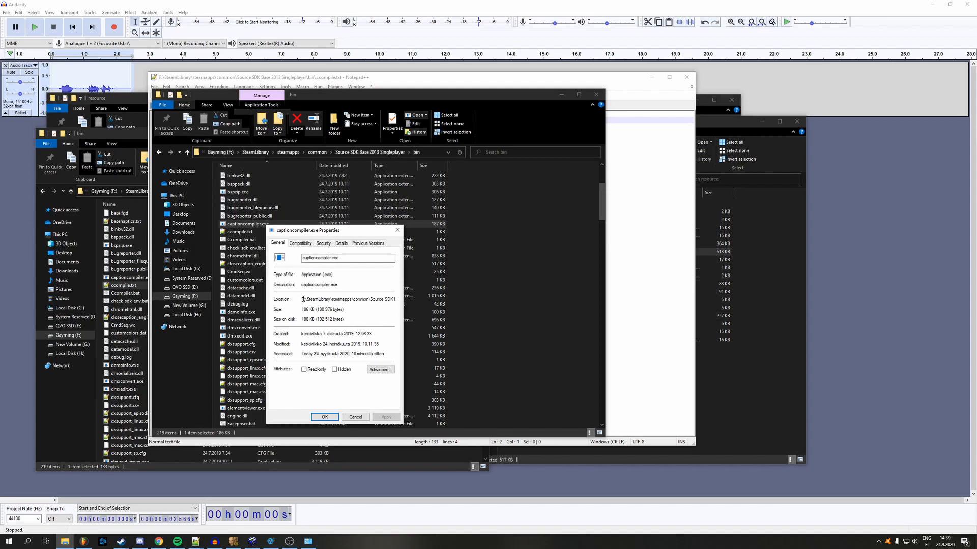
drag(318, 299, 399, 298)
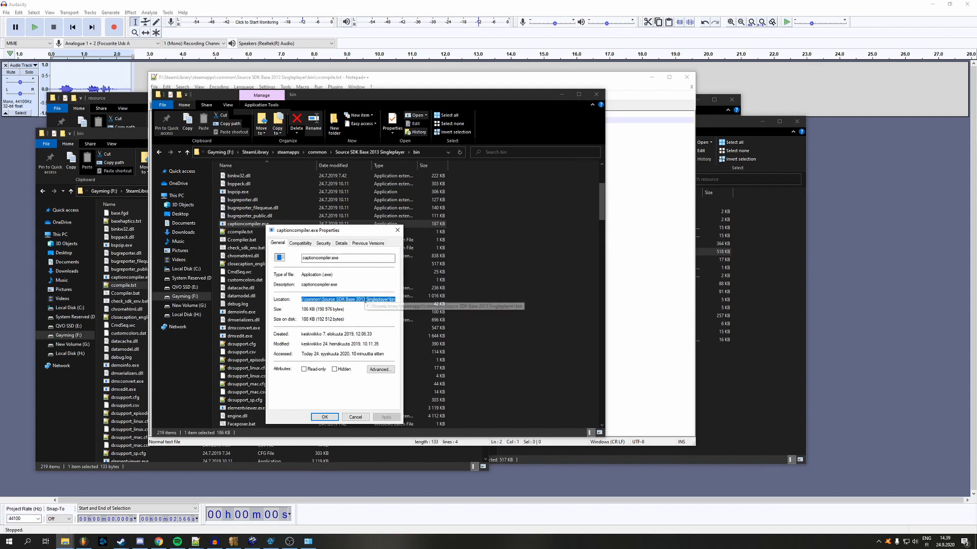
right_click(364, 301)
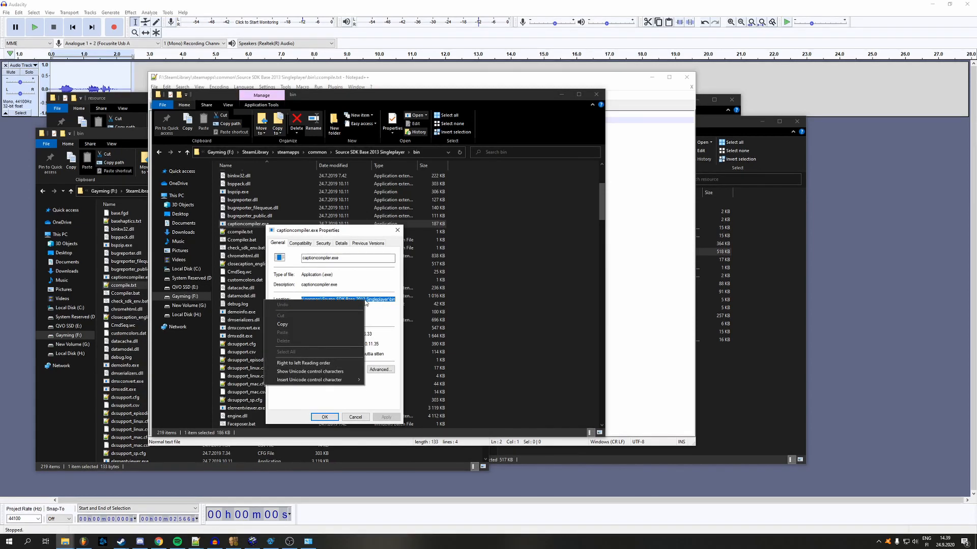
click(331, 324)
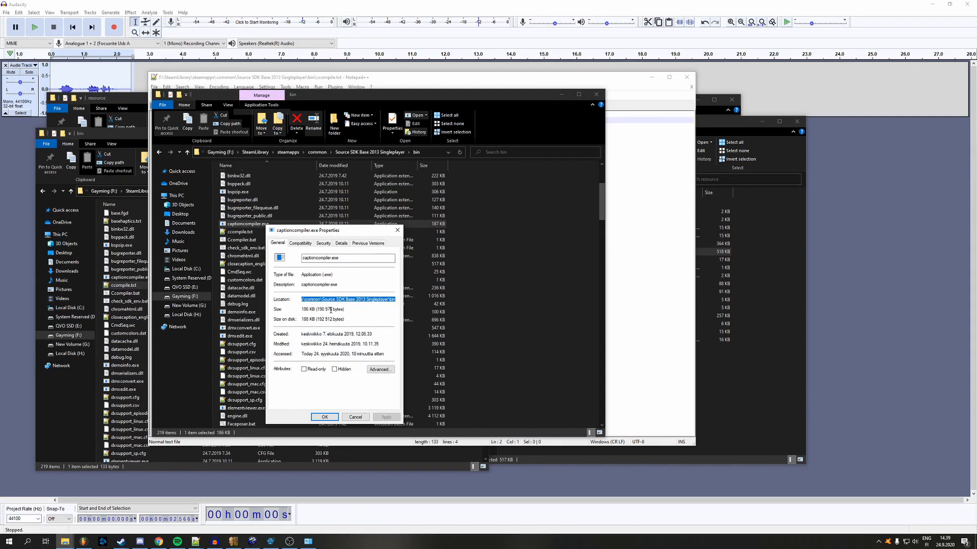
Replace the folder path before \captioncompiler.exe in ccompile.txt with the copied F:\SteamLibrary\steamapps\common\Source SDK Base 2013 Singleplayer\bin, save, and minimize the editor
click(628, 150)
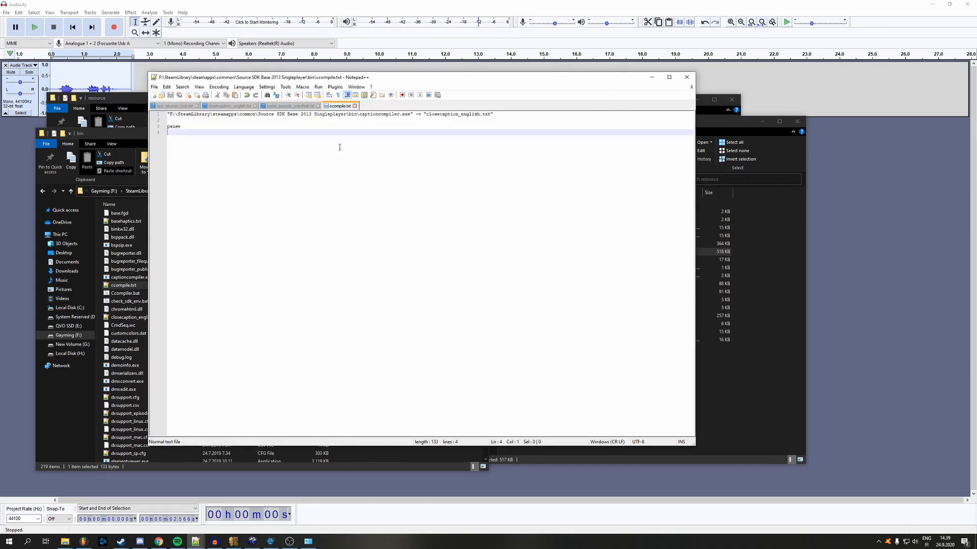
click(246, 123)
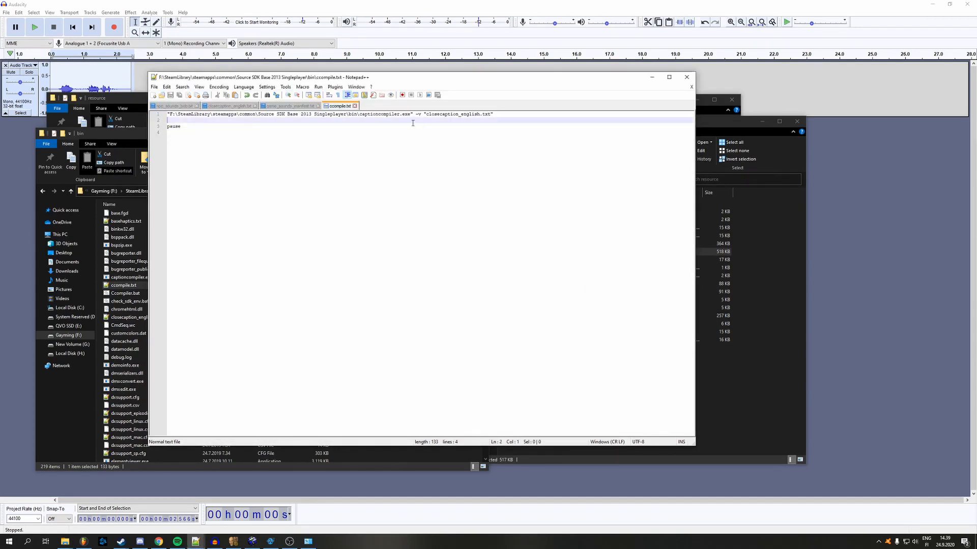
drag(357, 114, 172, 114)
key(ctrl+v)
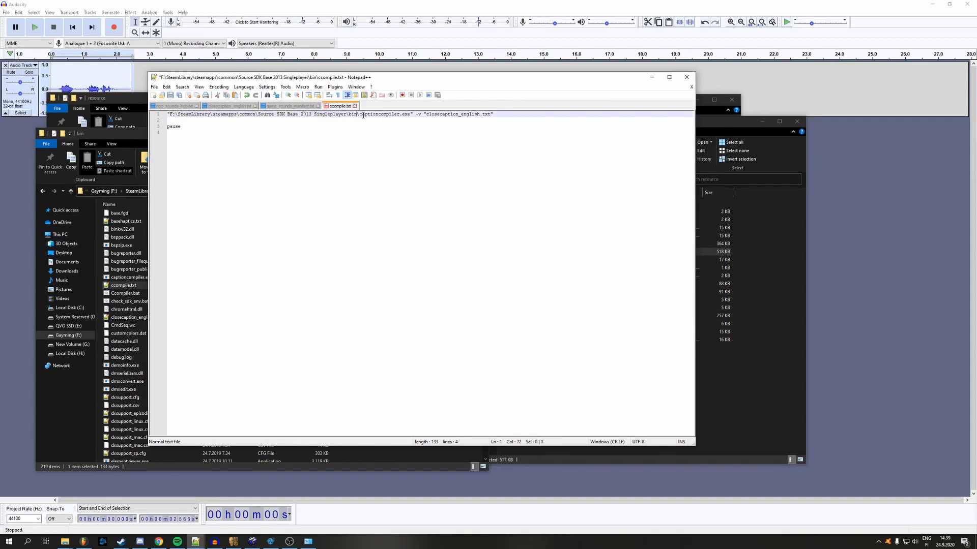
key(ctrl+s)
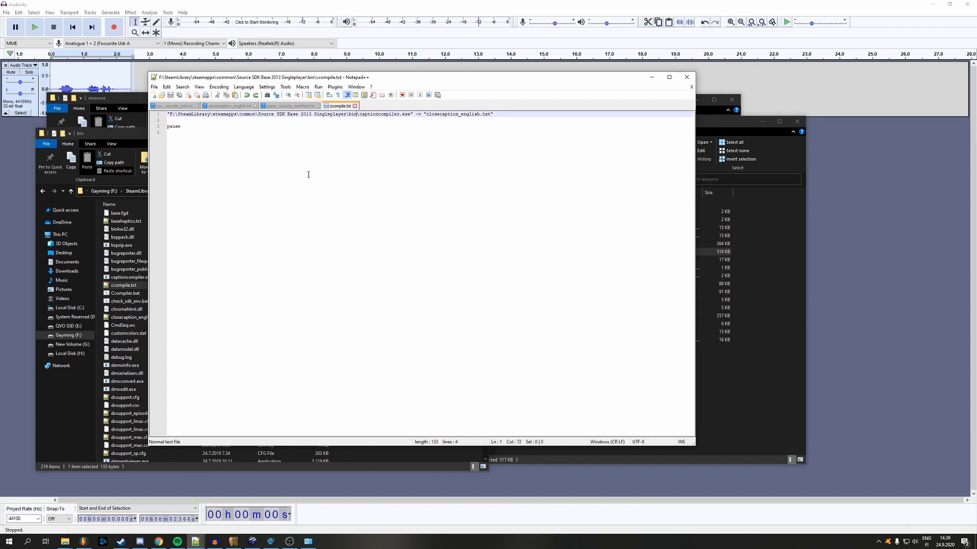
click(653, 79)
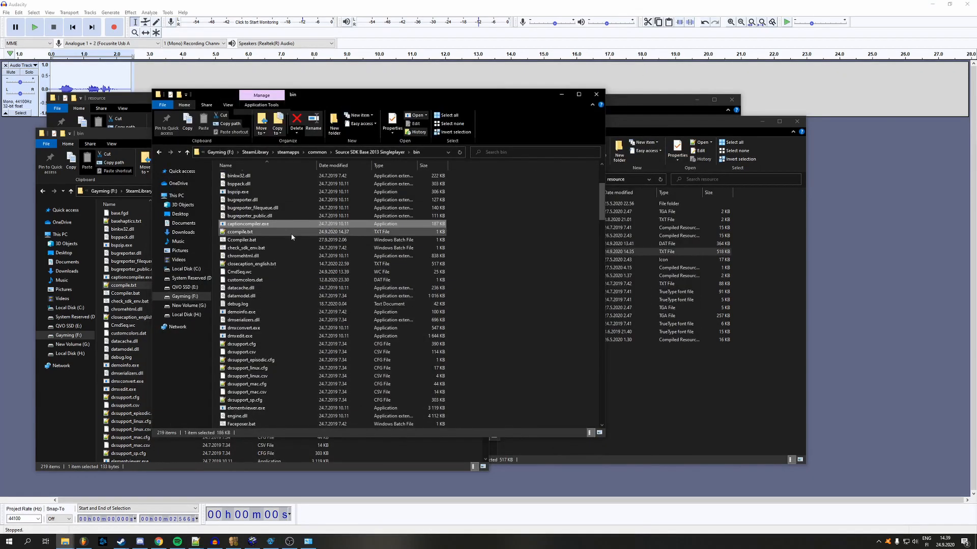
Rename ccompile.txt in the bin folder to ccompile.bat and accept the file extension change
right_click(260, 234)
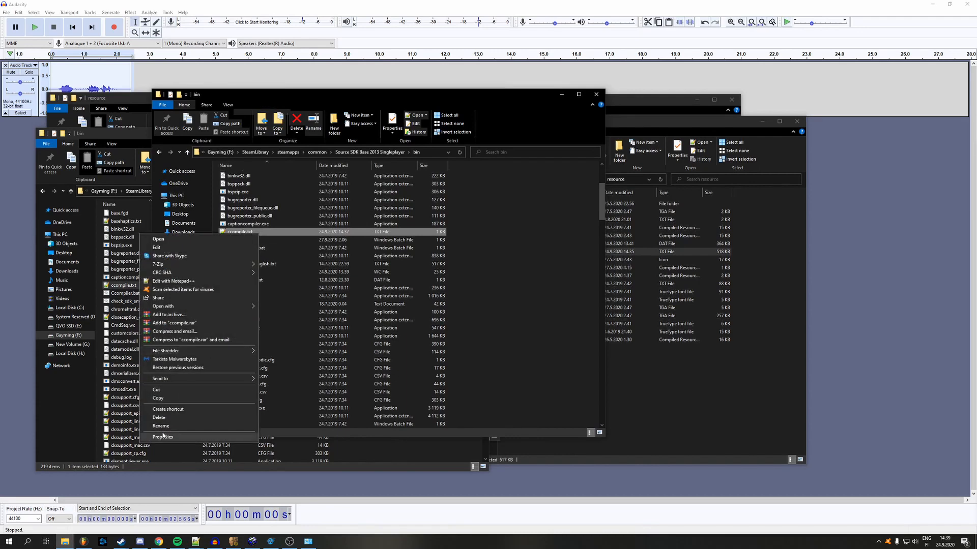
click(160, 426)
key(End)
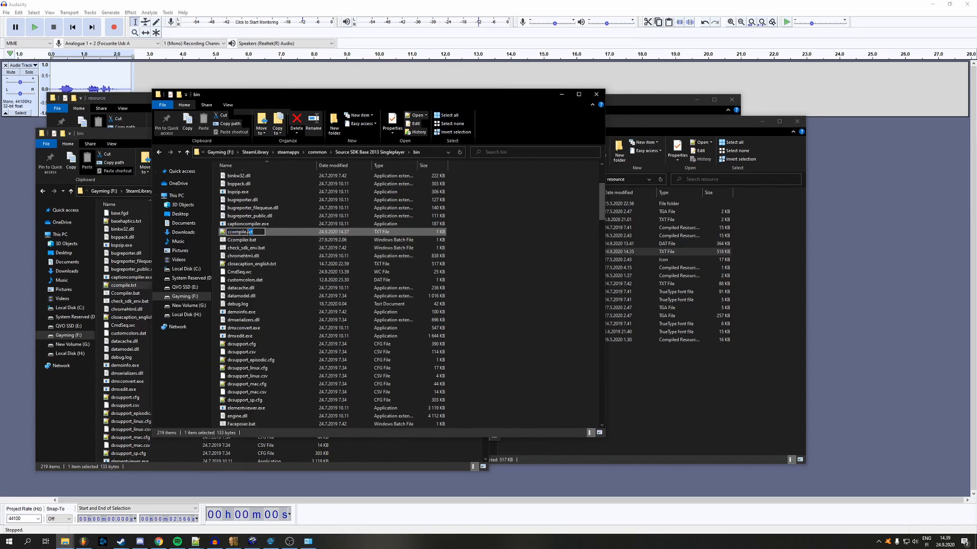
key(shift+Left)
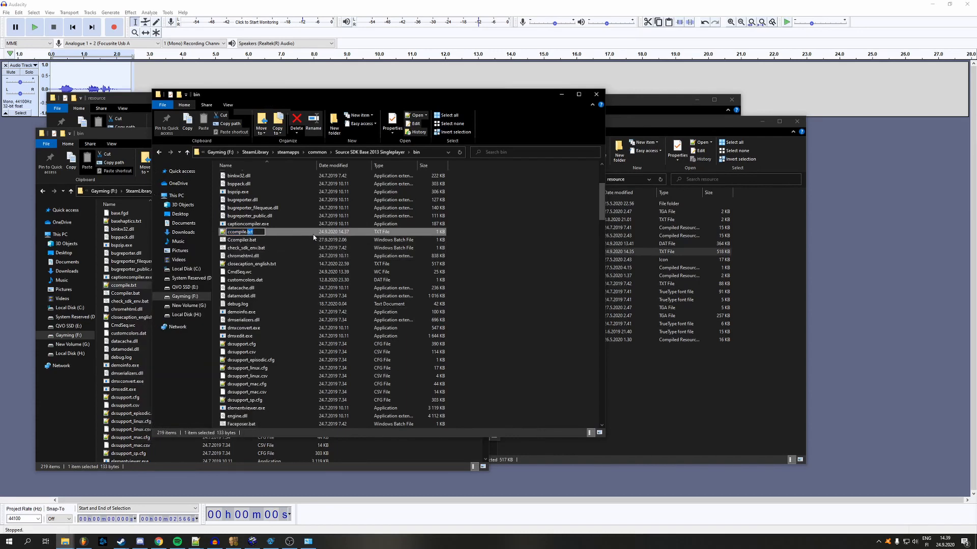
text(ba)
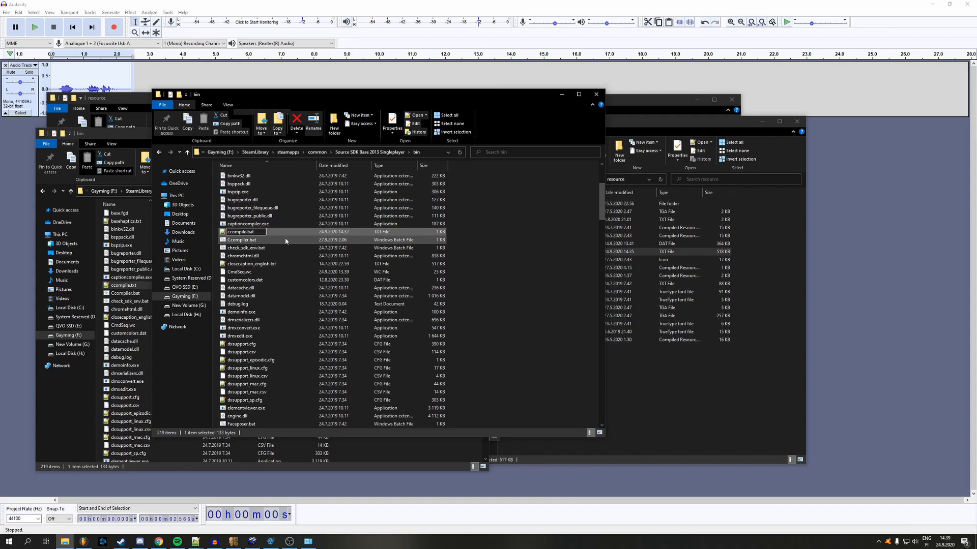
key(Return)
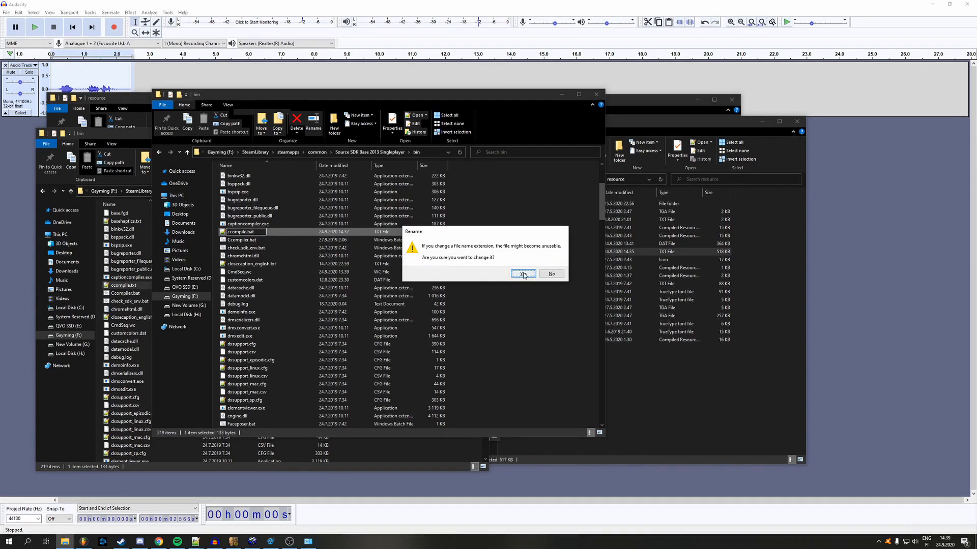
click(524, 275)
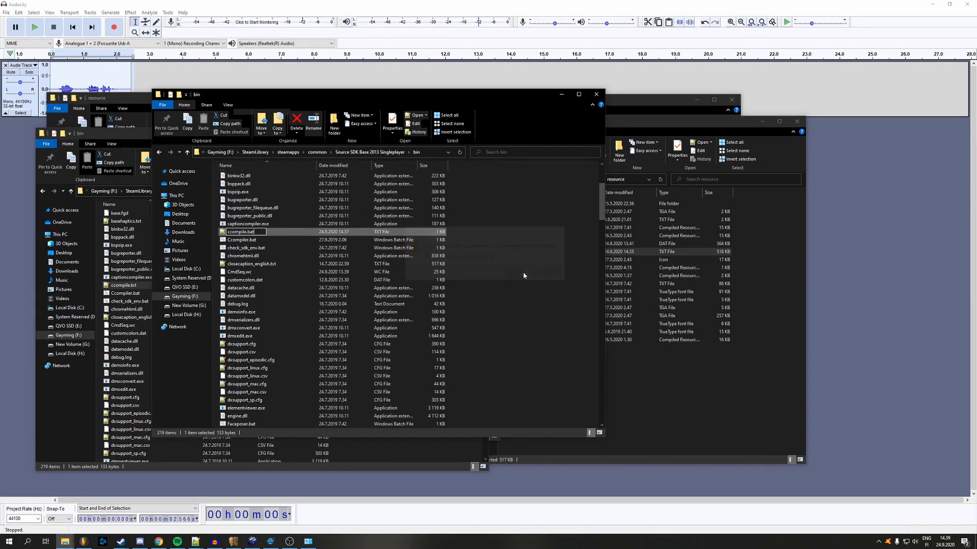
Open the existing Ccompiler.bat for editing, examine its command lines, and close it without changes
click(252, 242)
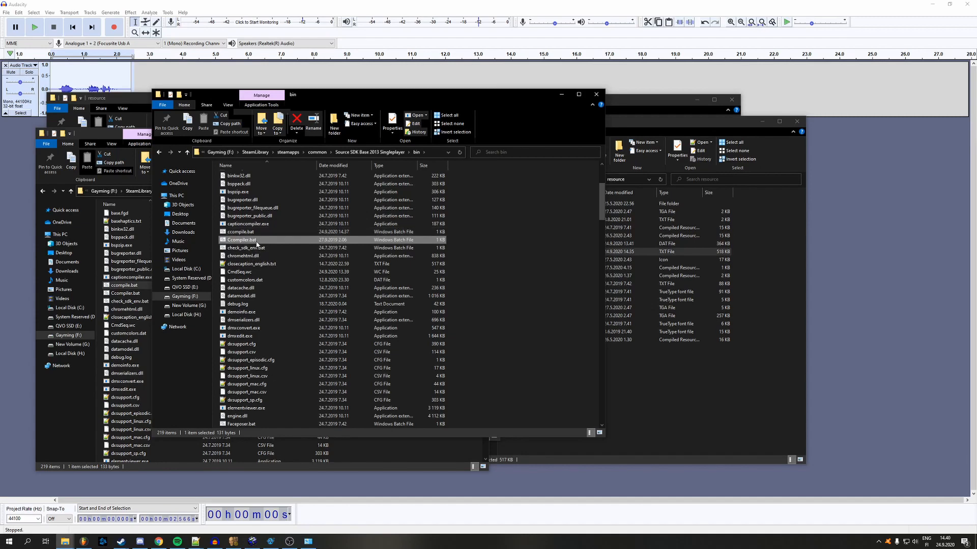
right_click(256, 243)
click(208, 257)
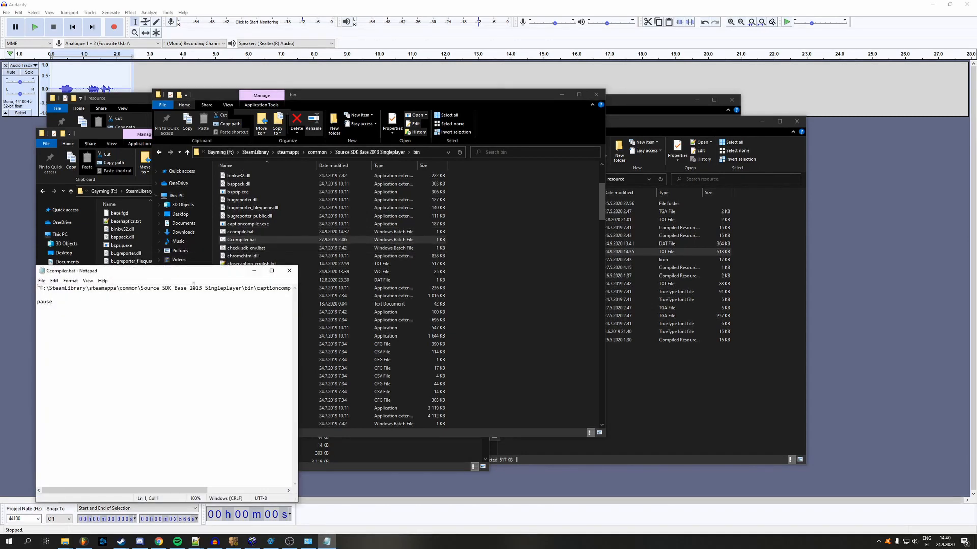
drag(126, 489, 71, 487)
click(289, 271)
Delete the duplicate ccompile.bat from the bin folder, moving it to the Recycle Bin
key(Delete)
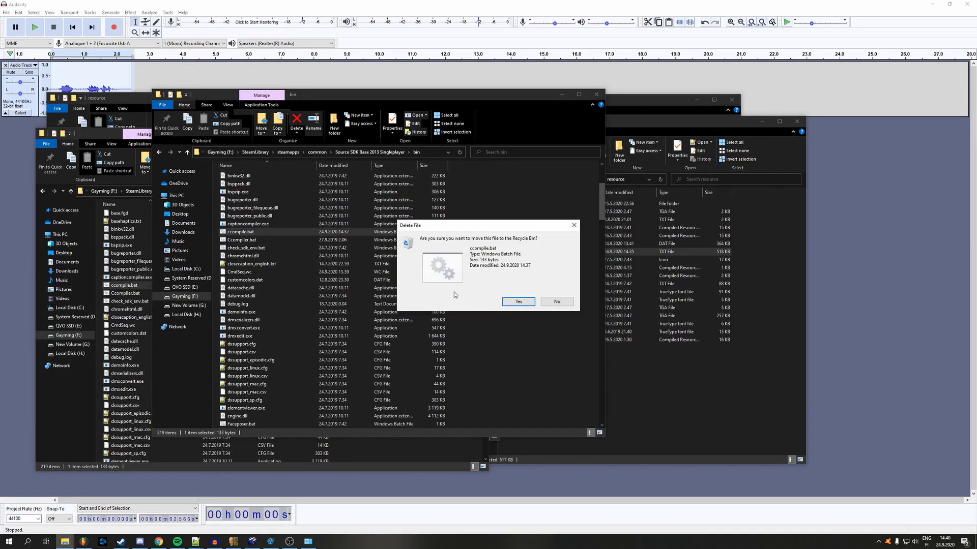
click(511, 304)
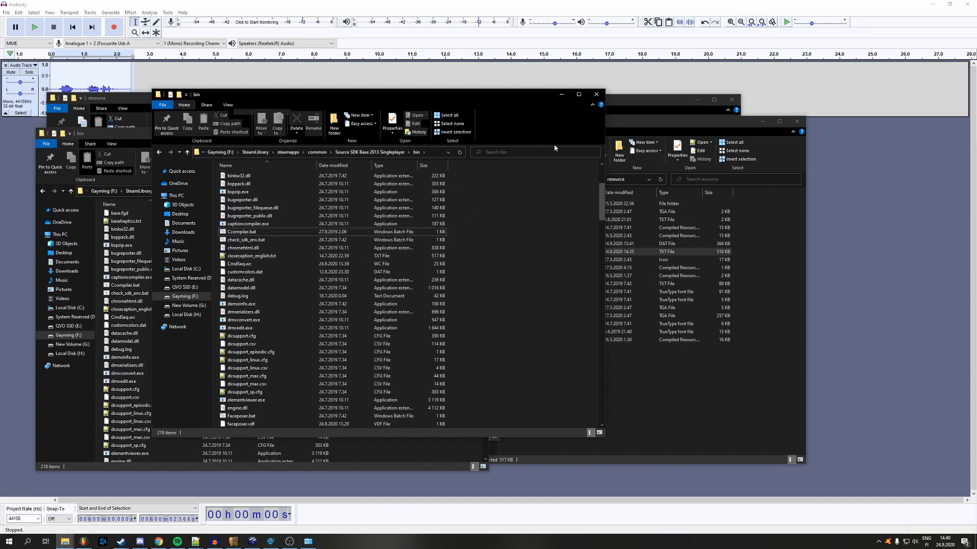
Arrange the bin window beside the hl2 resource window, run Ccompiler.bat to compile the captions, and dismiss the console and bin window
drag(393, 96, 588, 109)
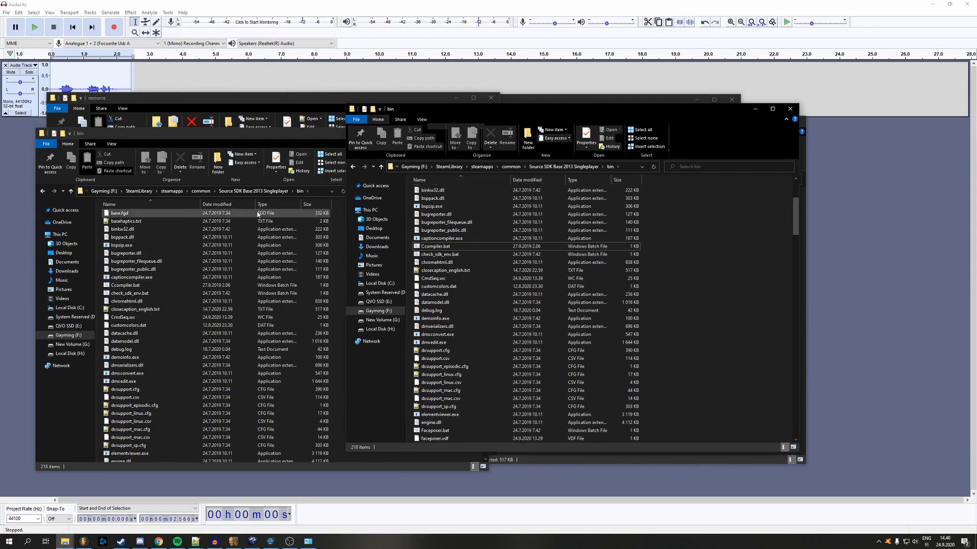
drag(460, 110, 471, 141)
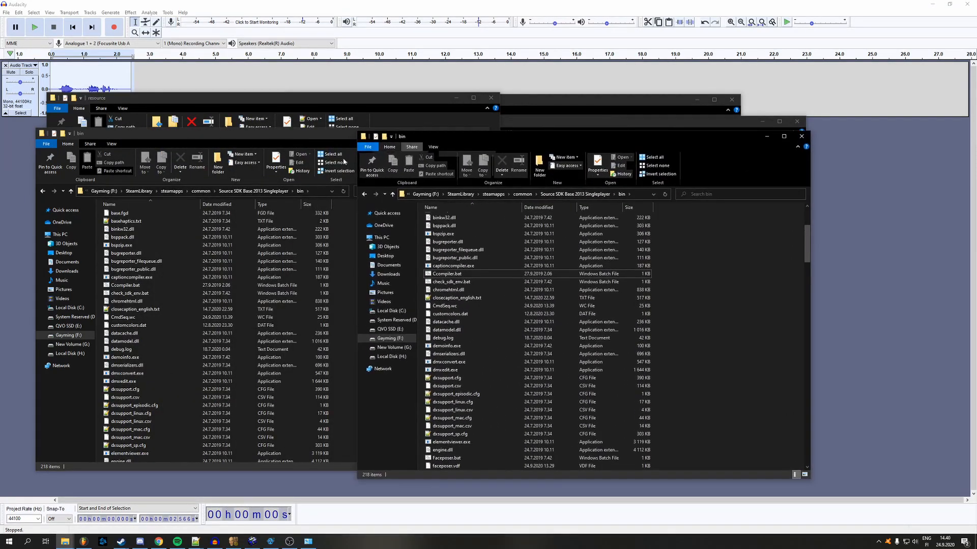
drag(354, 104, 340, 104)
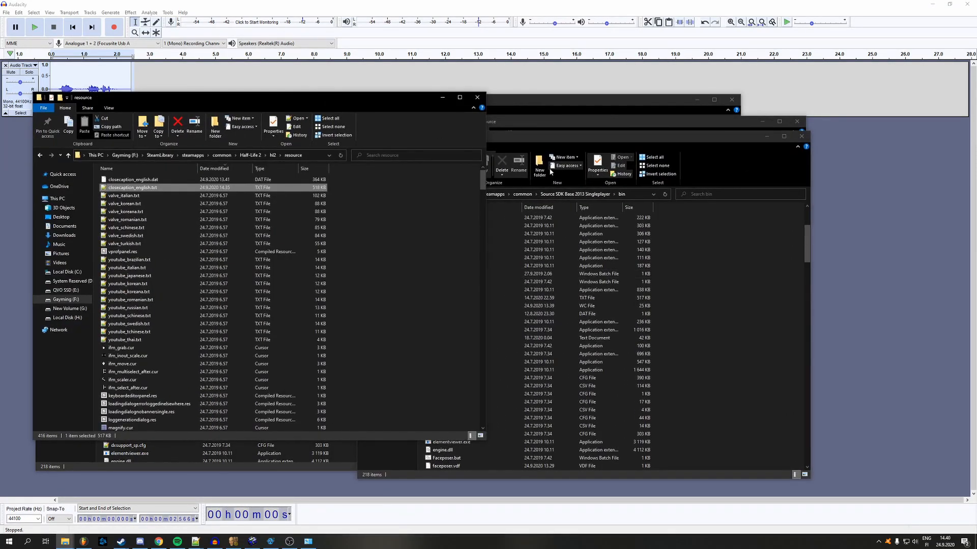
drag(538, 135, 424, 108)
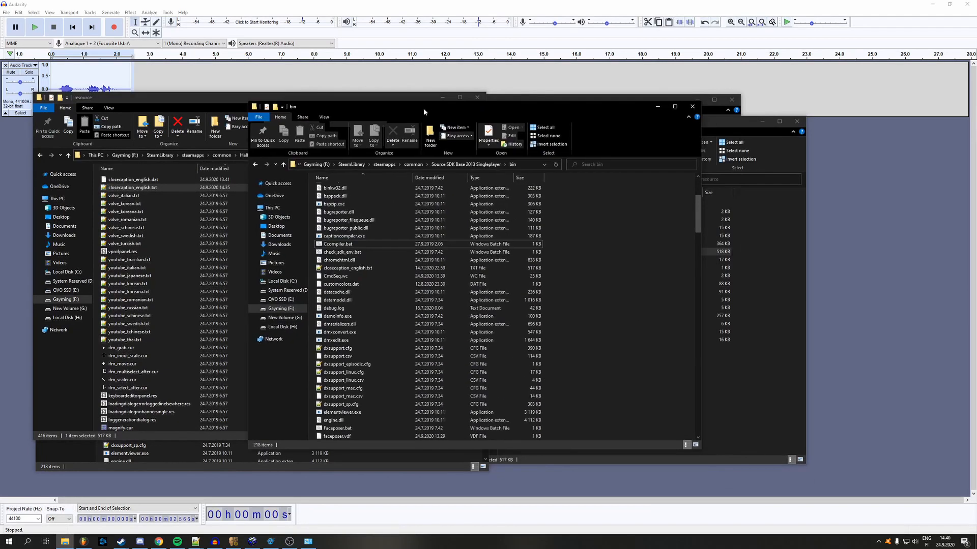
double_click(358, 244)
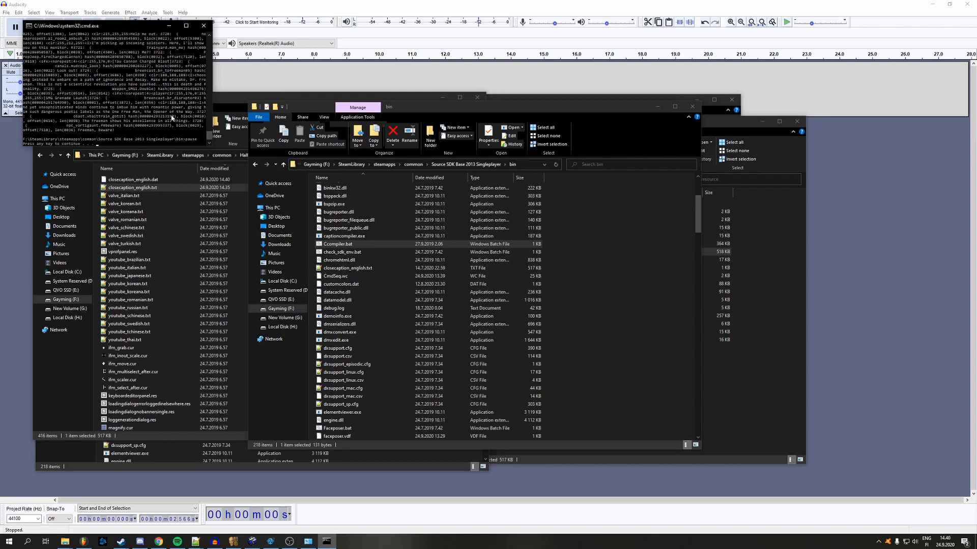
key(Return)
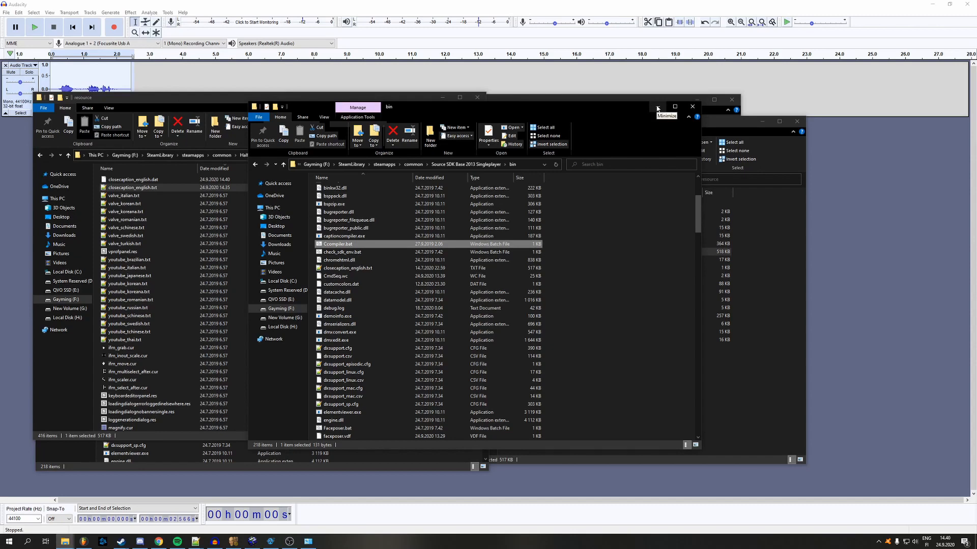
click(657, 108)
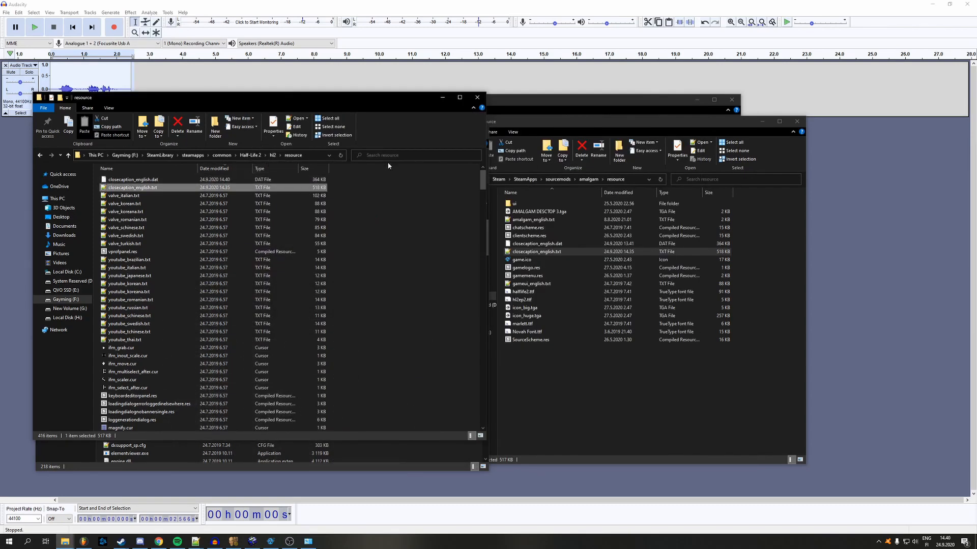
Copy closecaption_english.dat from Half-Life 2's hl2 resource folder into the amalgam mod's resource folder, replacing the existing file
click(284, 181)
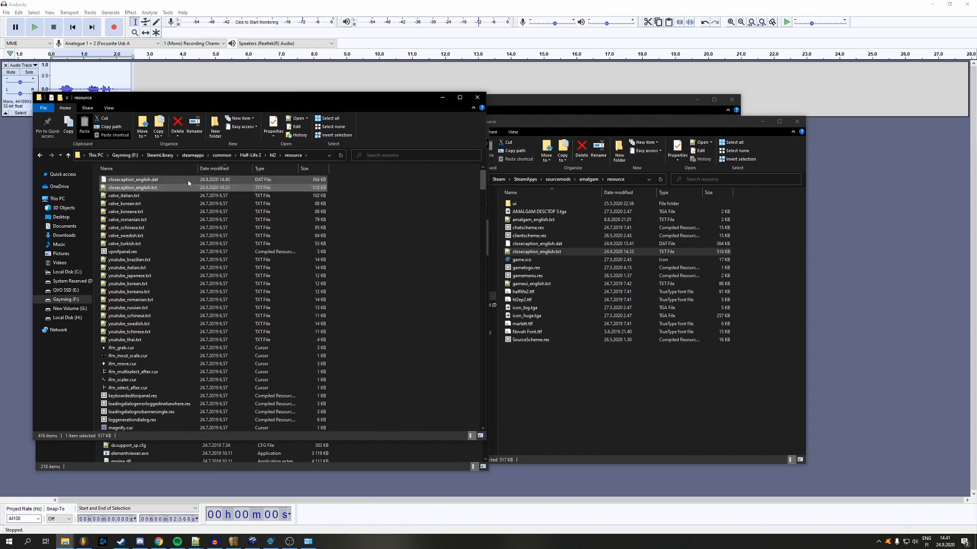
right_click(168, 181)
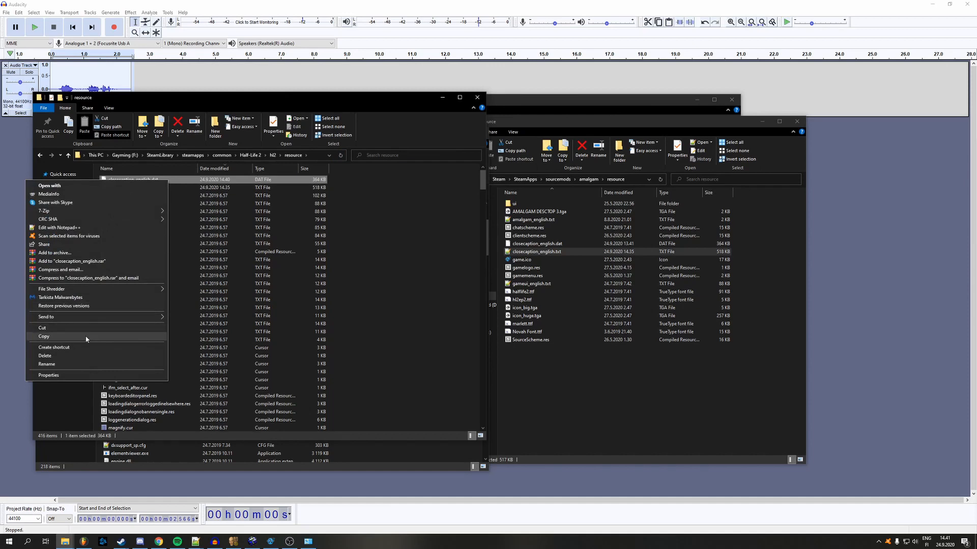
click(83, 338)
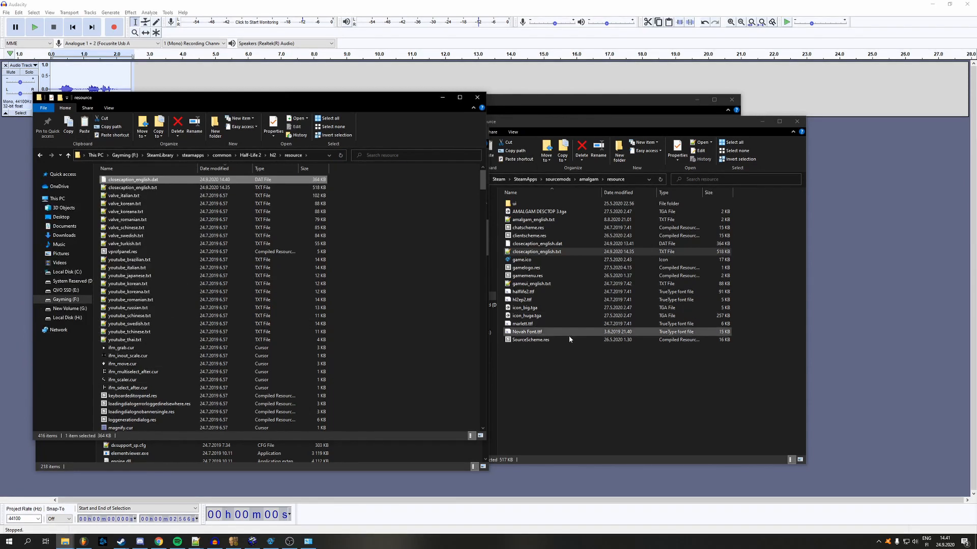
click(574, 358)
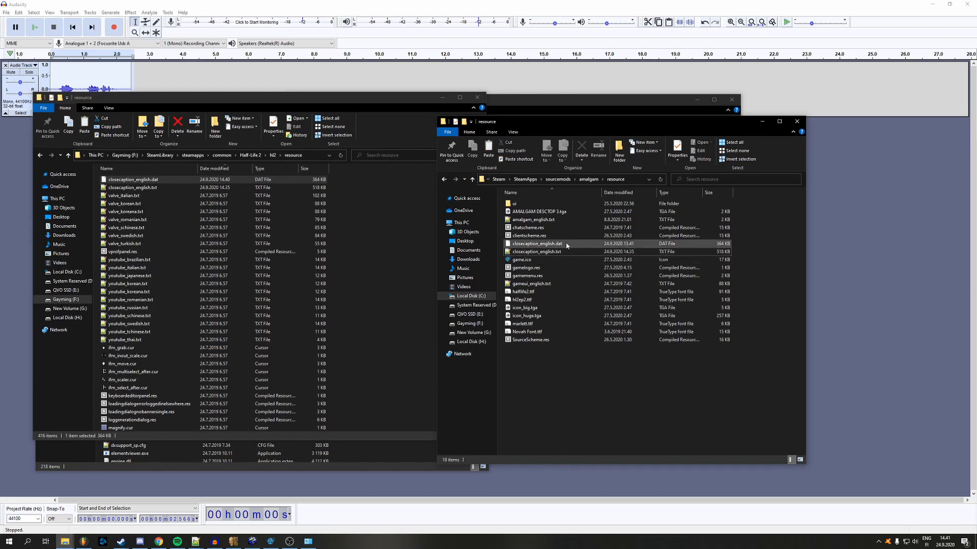
key(ctrl+v)
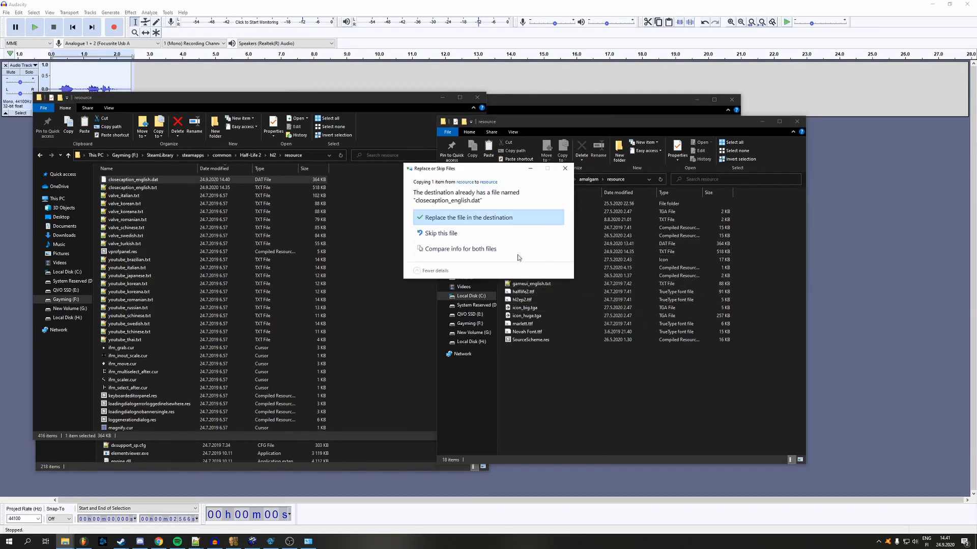
click(468, 217)
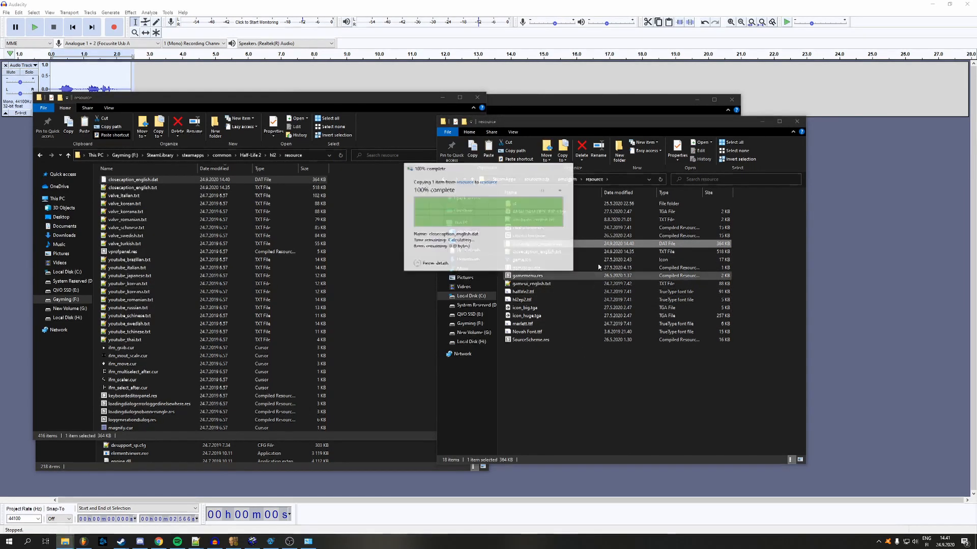
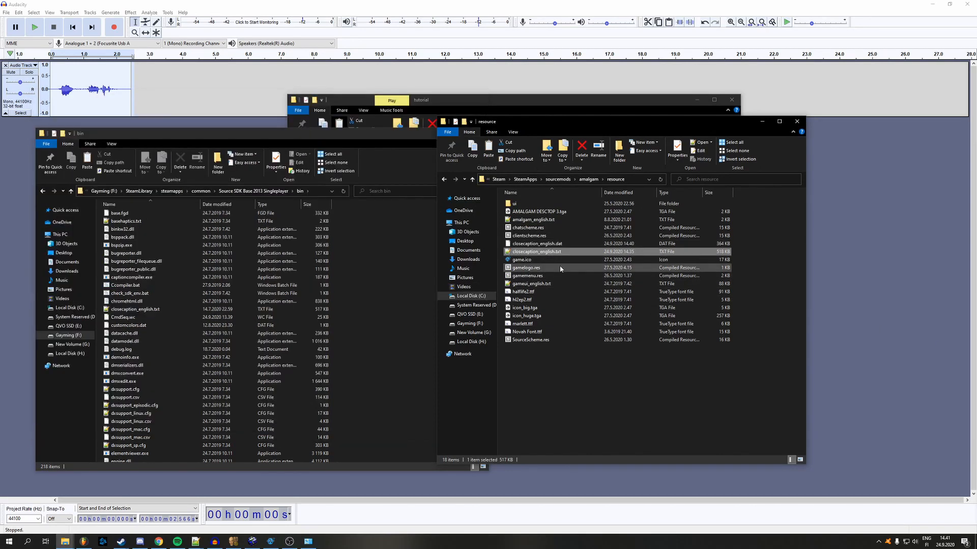
Go to the amalgam mod's scripts folder and copy game_sounds_manifest.txt and npc_sounds_bob.txt to the clipboard
click(588, 179)
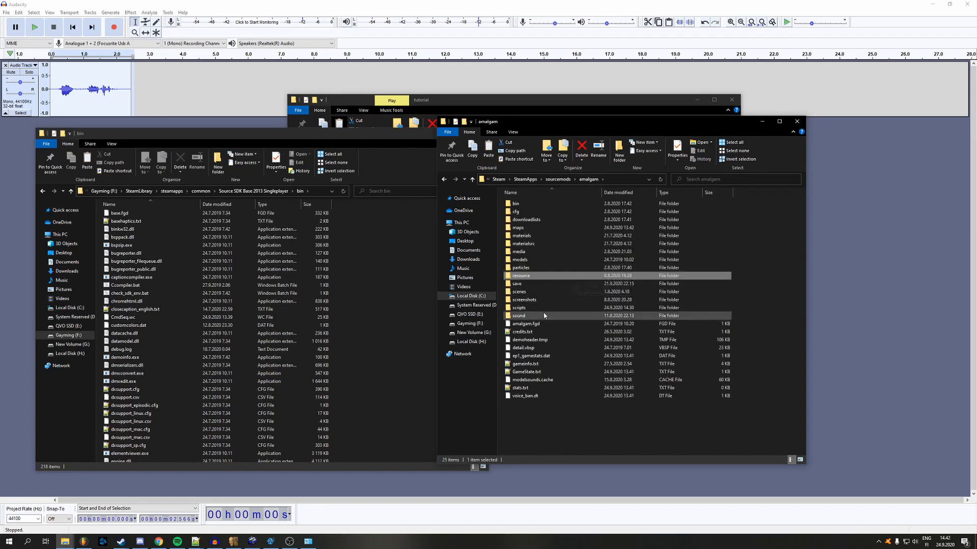
double_click(543, 307)
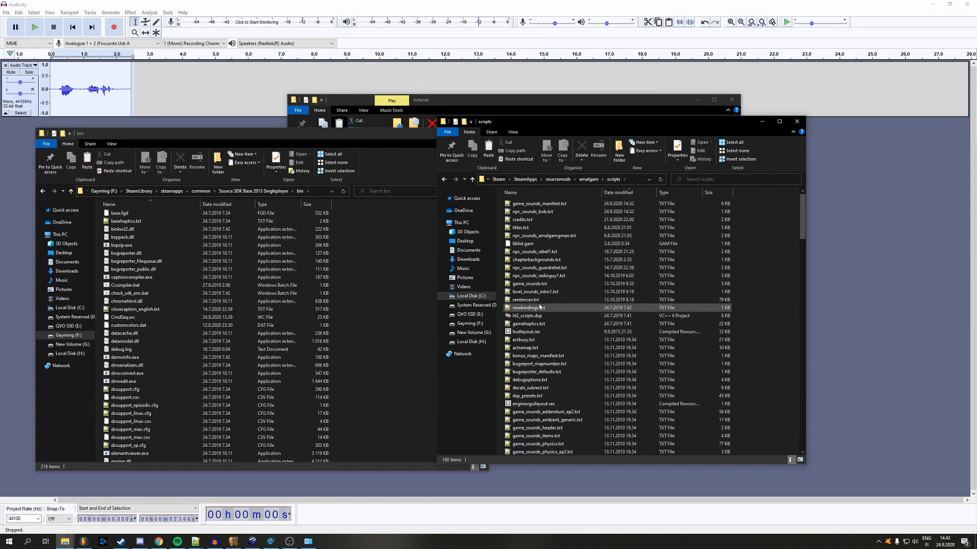
click(556, 206)
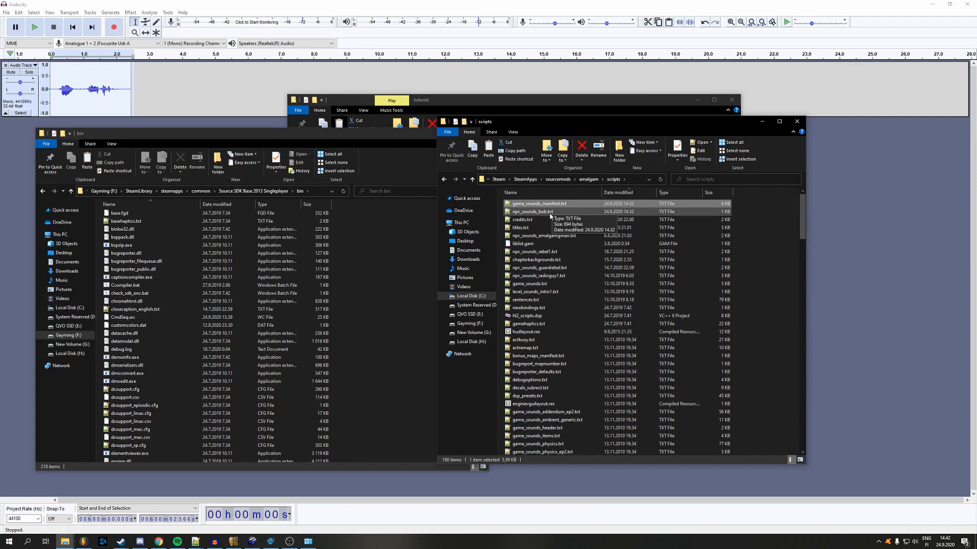
click(550, 212)
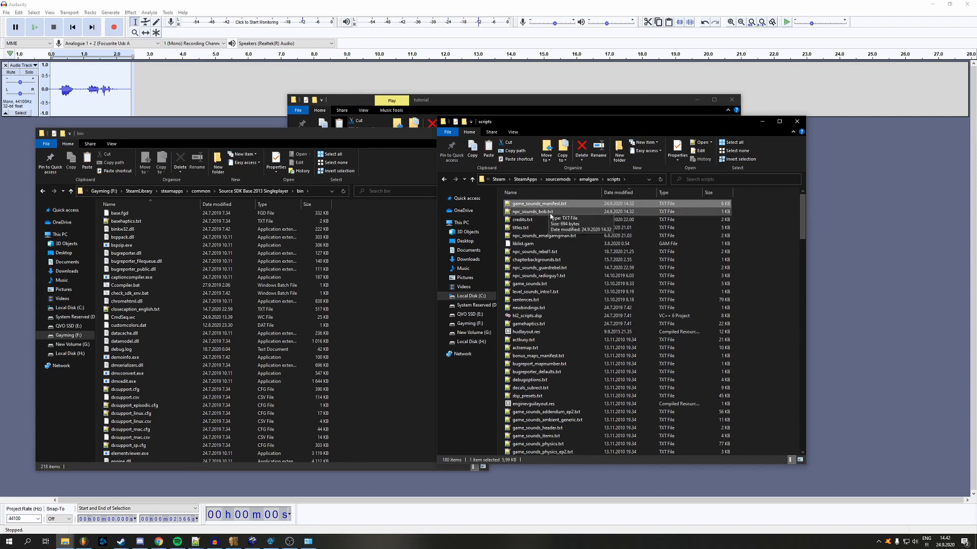
key(shift+Up)
right_click(551, 212)
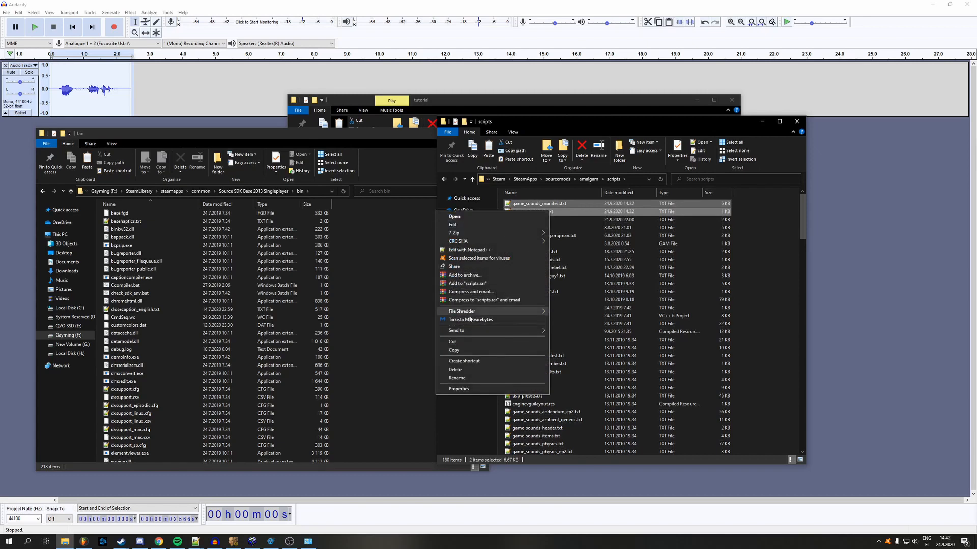
click(464, 346)
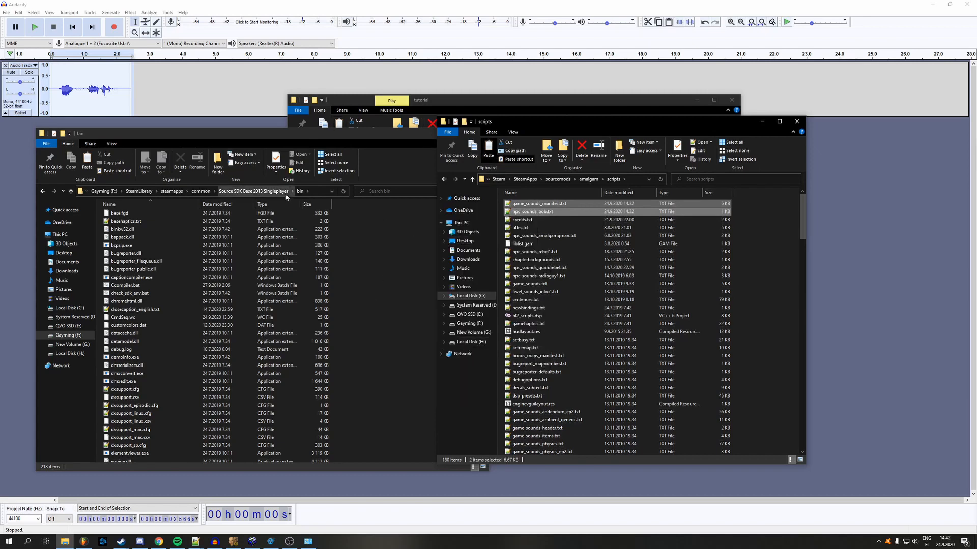
Paste the two copied sound script files into Half-Life 2's hl2 scripts folder, replacing the existing game_sounds_manifest.txt
mouse_move(64, 541)
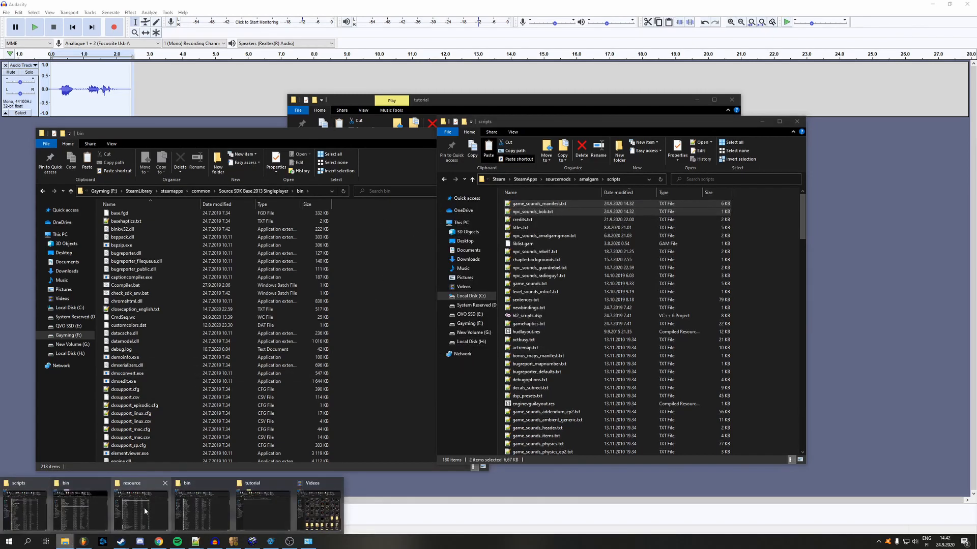
click(145, 508)
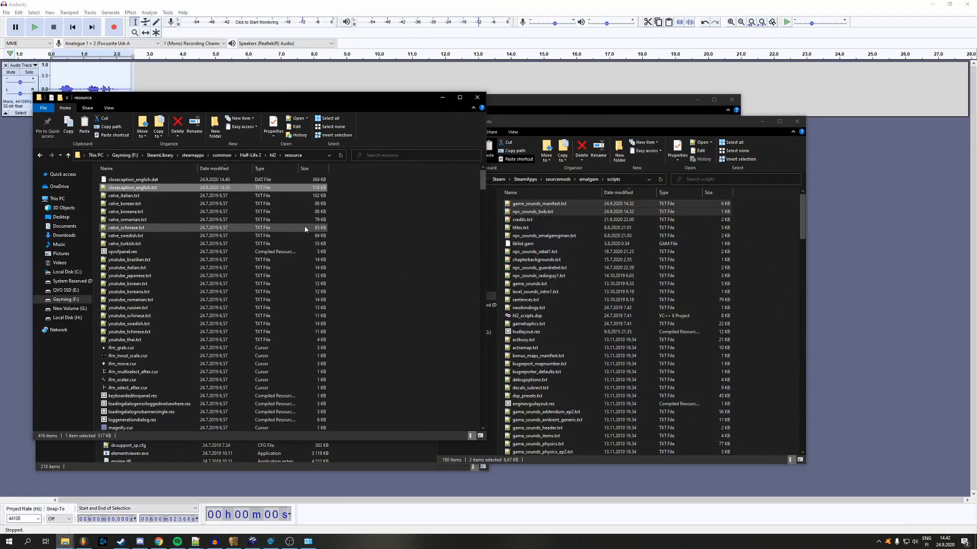
click(272, 155)
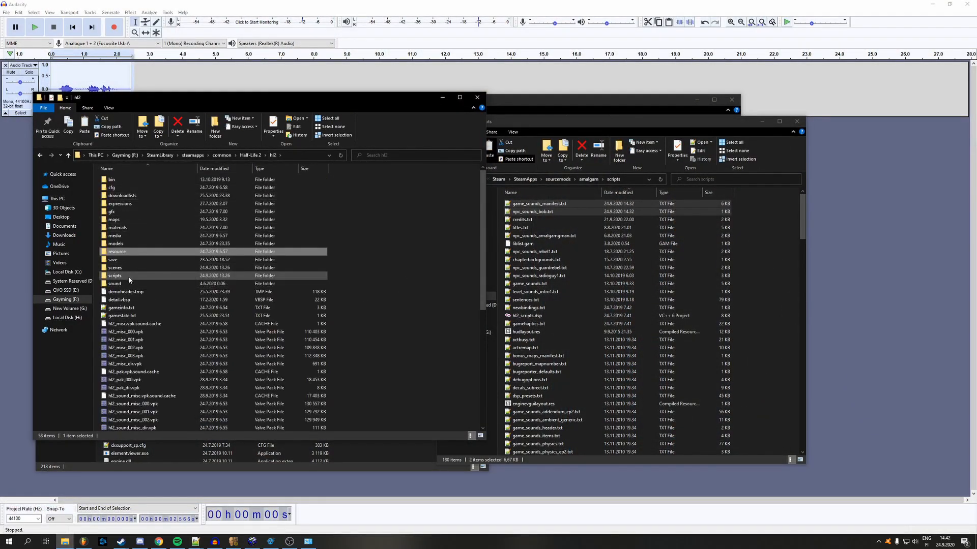
double_click(128, 277)
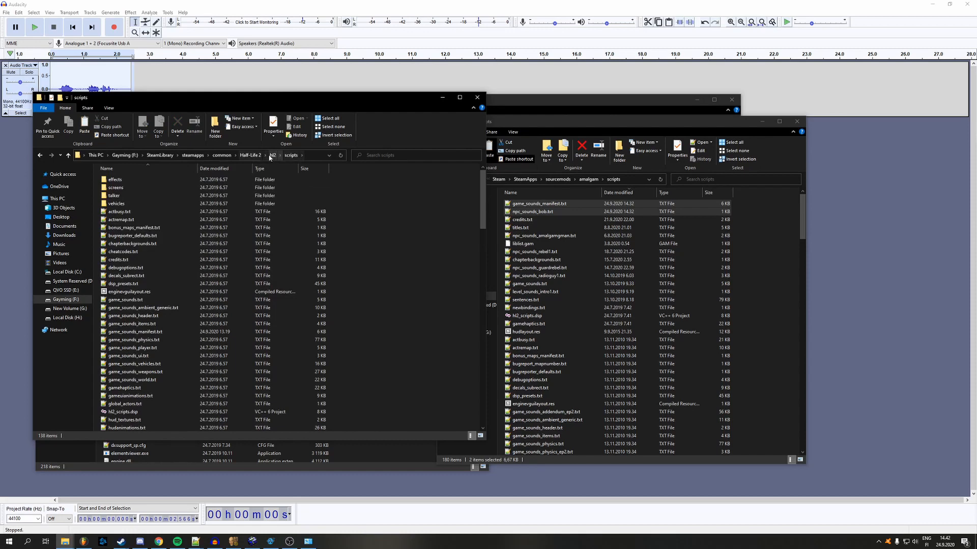
right_click(375, 258)
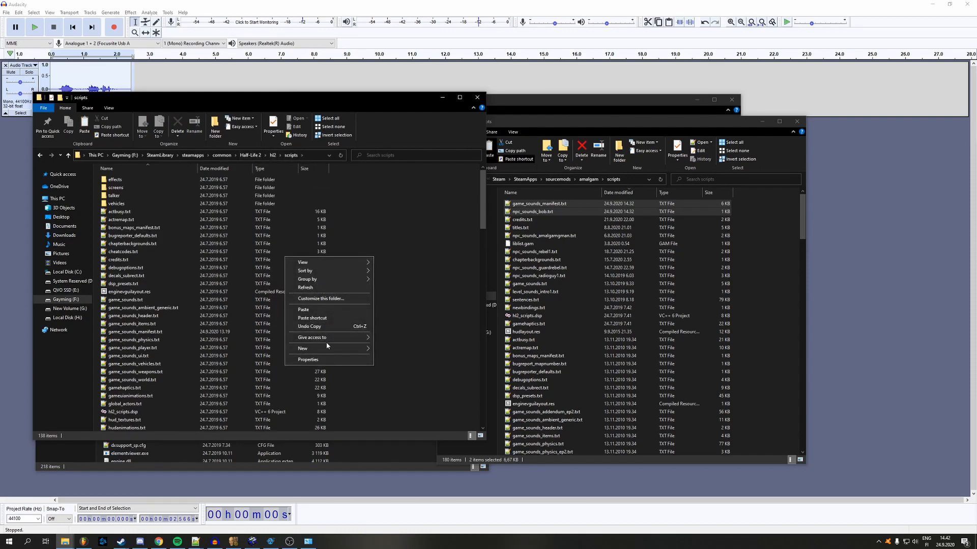
click(319, 315)
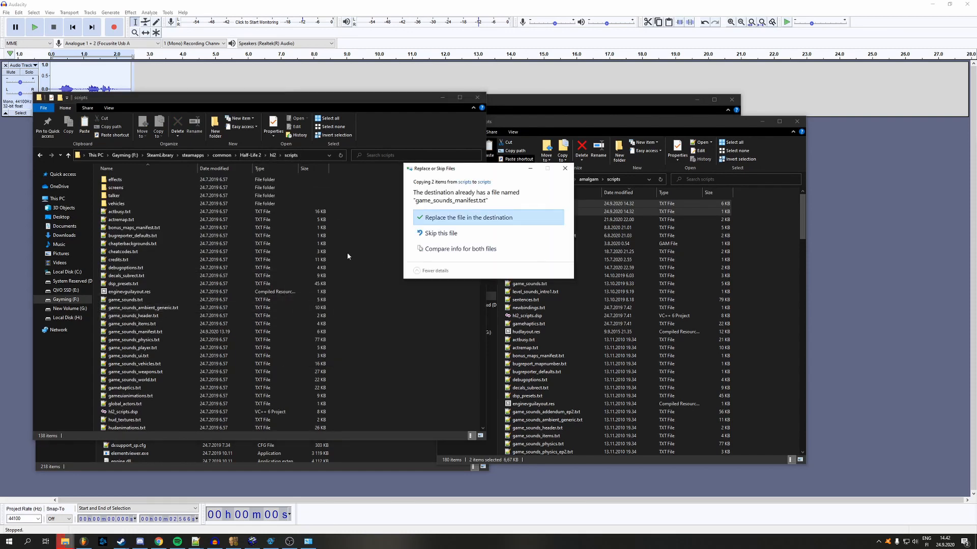
click(464, 219)
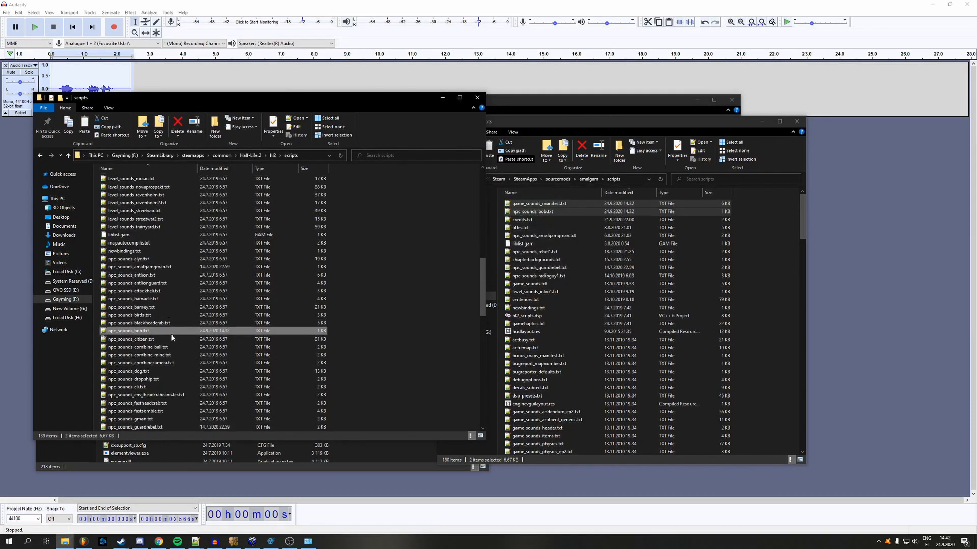
Sort hl2's scripts folder by date modified and select npc_sounds_bob.txt to check the copied files
scroll(359, 330, up, 12)
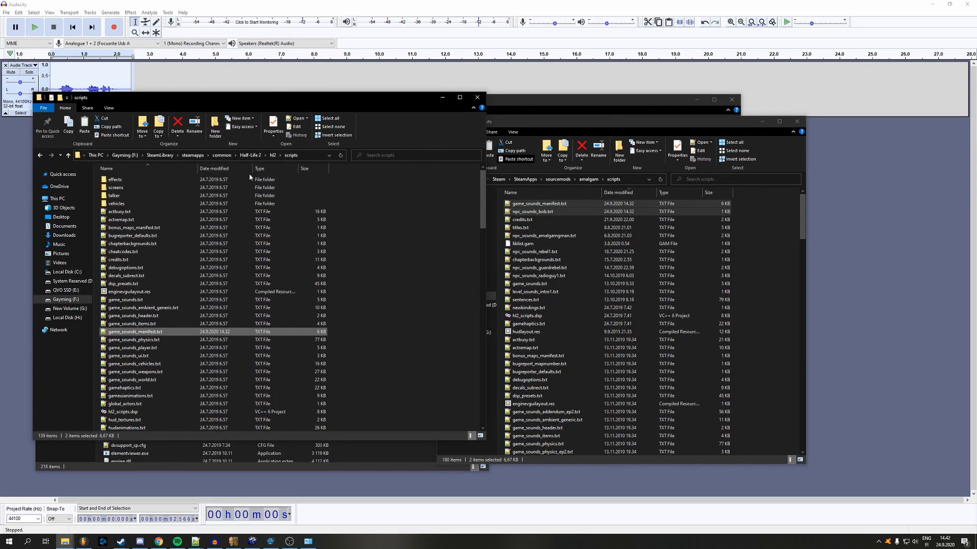
click(226, 169)
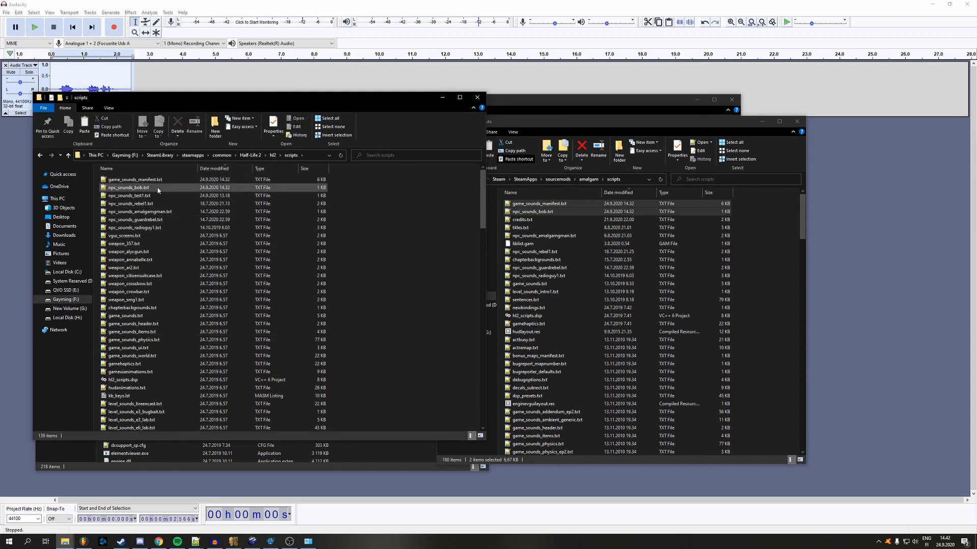
click(144, 188)
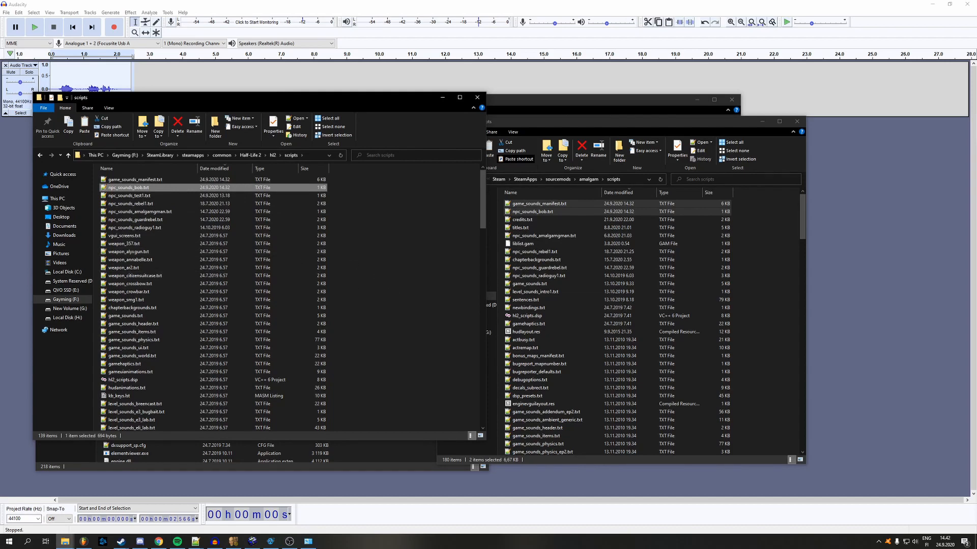
Go to Half-Life 2's hl2 sound\npclines\tutorial folder to check for the bob.wav voice line
click(273, 155)
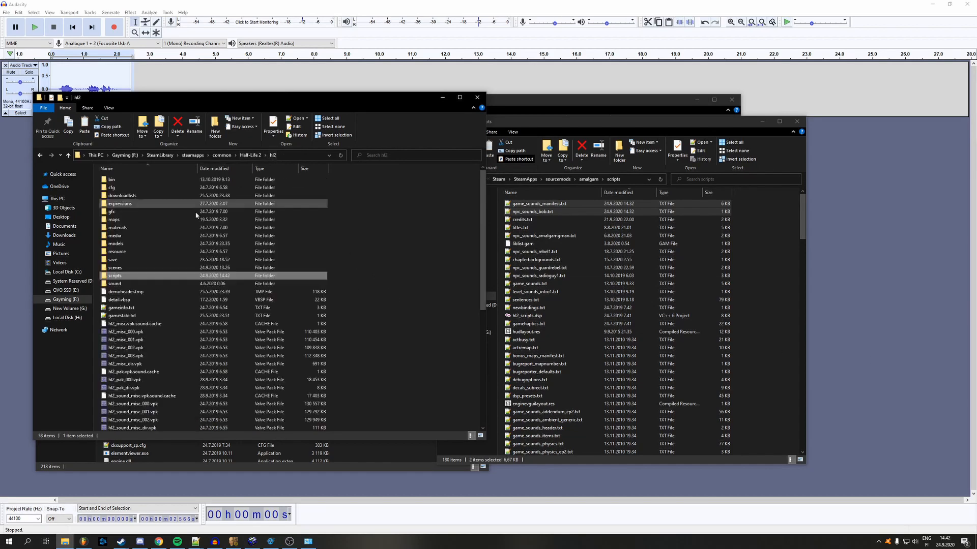
double_click(141, 284)
double_click(138, 181)
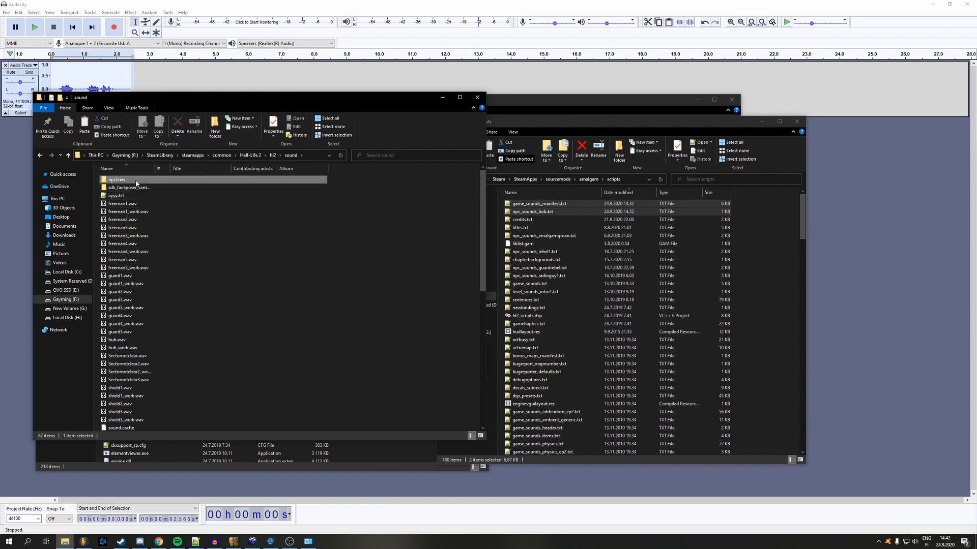
double_click(133, 227)
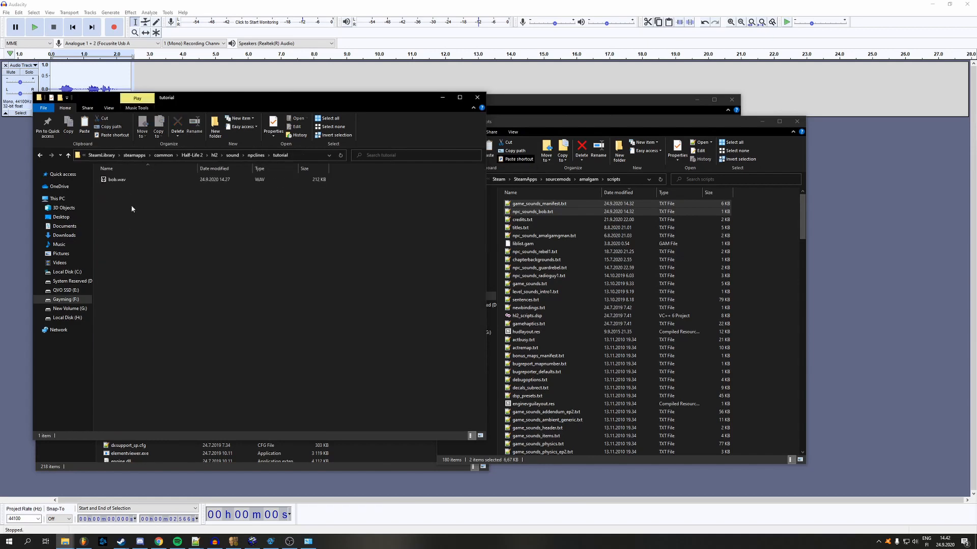
Open the amalgam mod's sound\npclines\tutorial folder to check for bob.wav, and return to the hl2 tutorial folder window
click(588, 179)
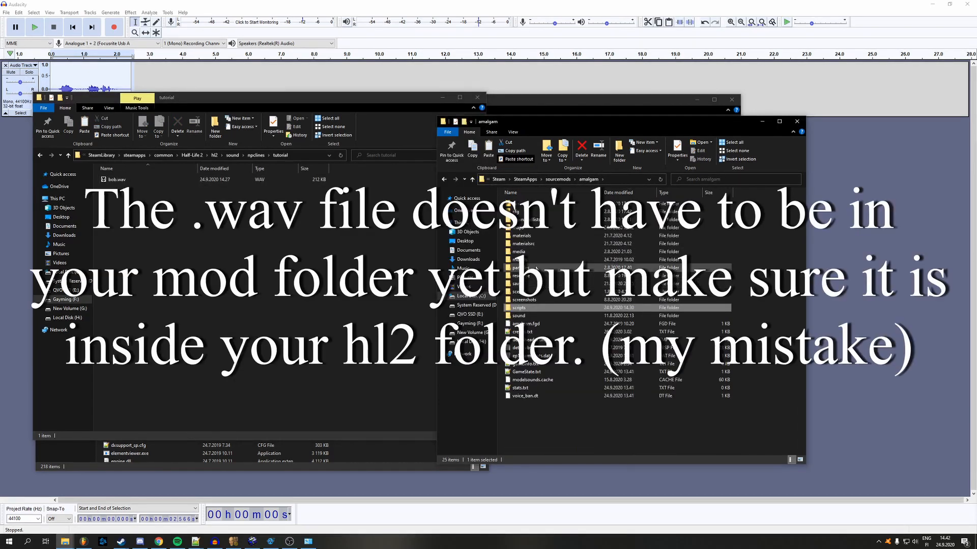
double_click(533, 315)
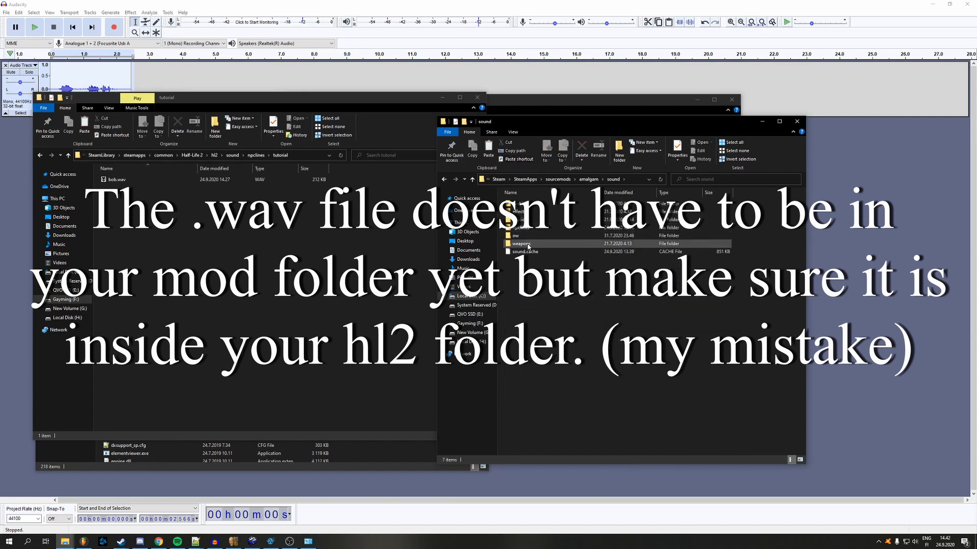
double_click(529, 227)
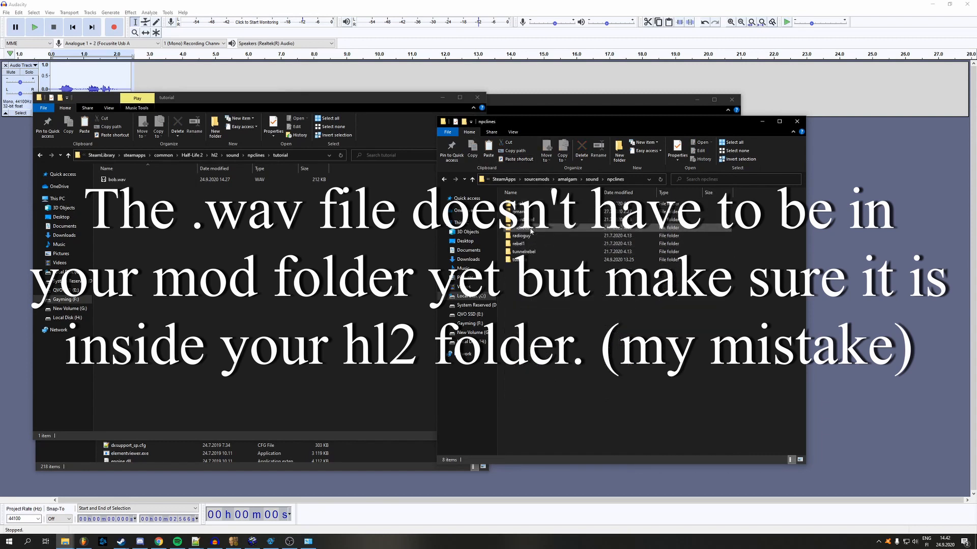
double_click(524, 260)
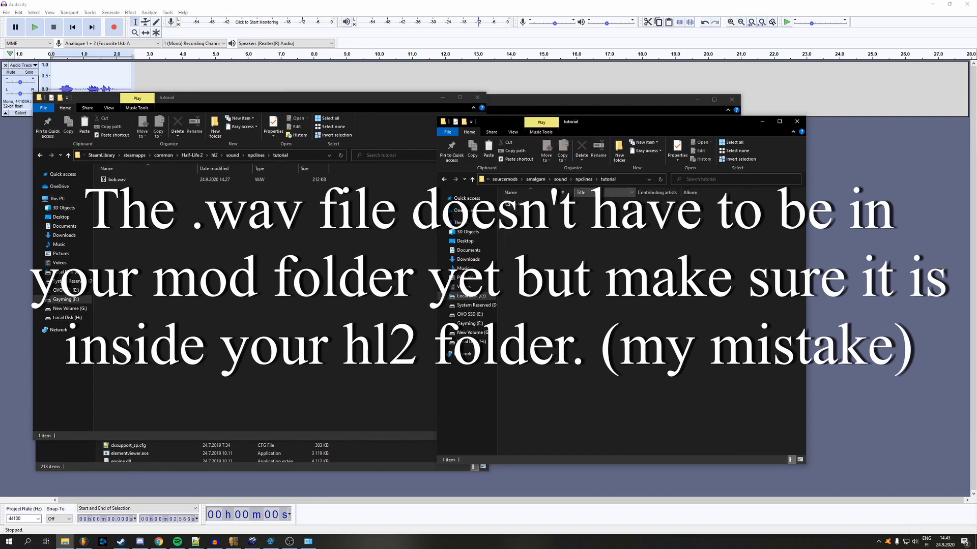
click(218, 228)
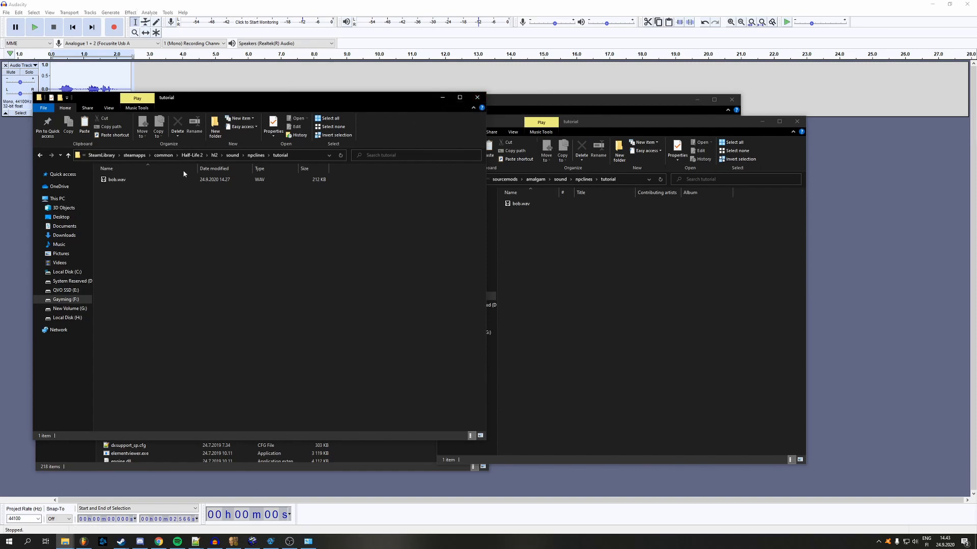
Switch to Face Poser and load the character model male_08.mdl from models\humans\group01
click(233, 542)
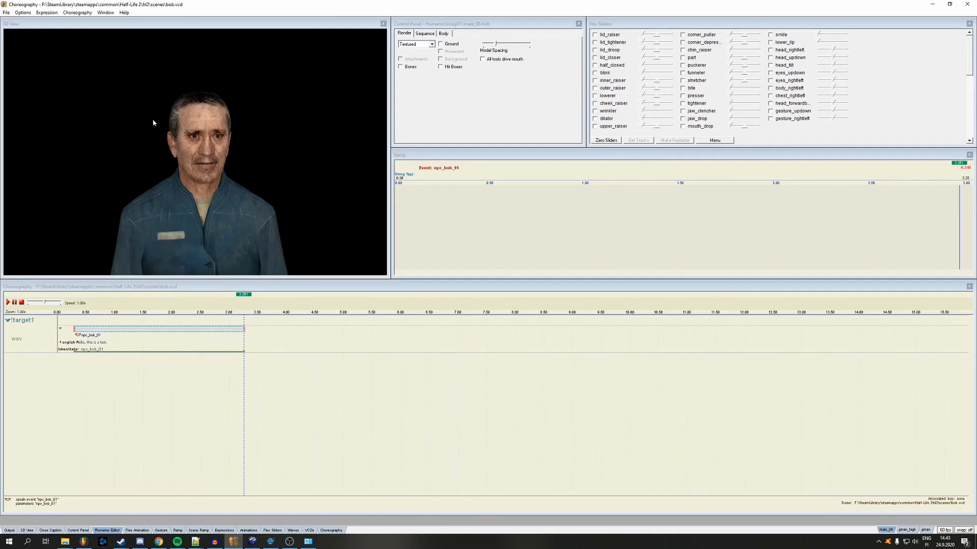
click(6, 12)
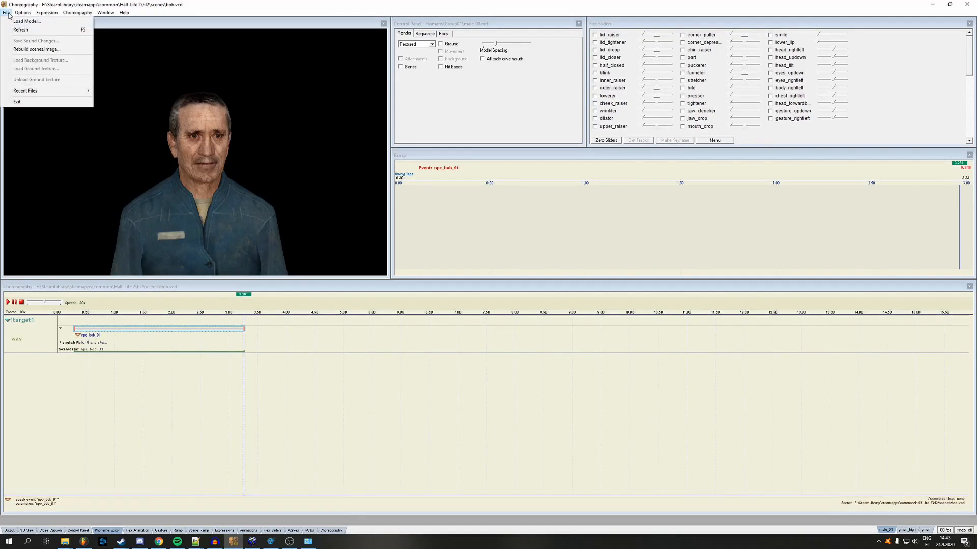
click(25, 22)
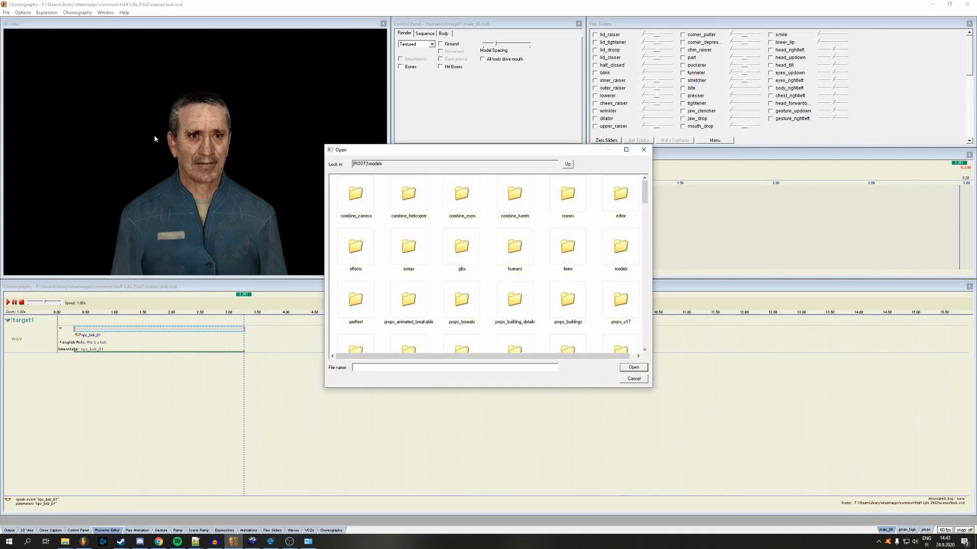
scroll(411, 248, down, 5)
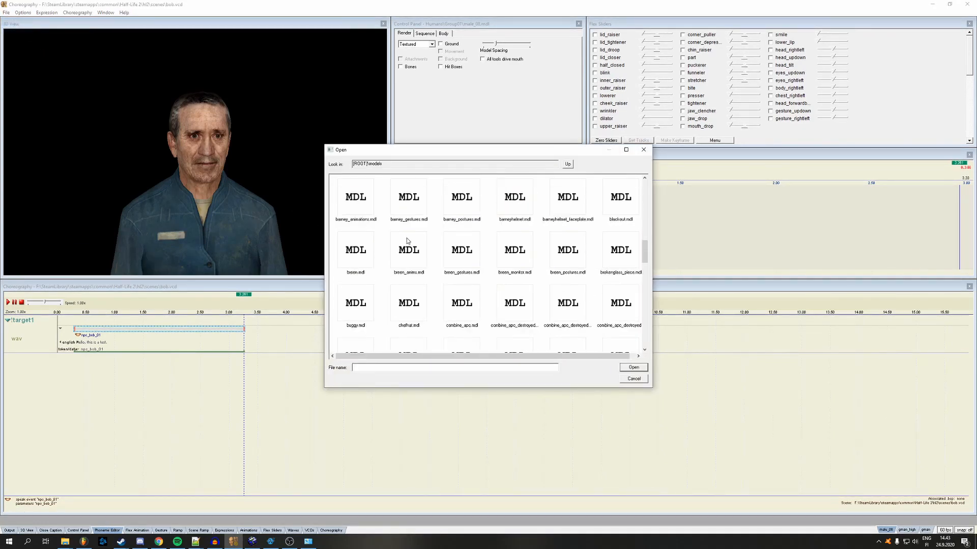
scroll(407, 240, down, 10)
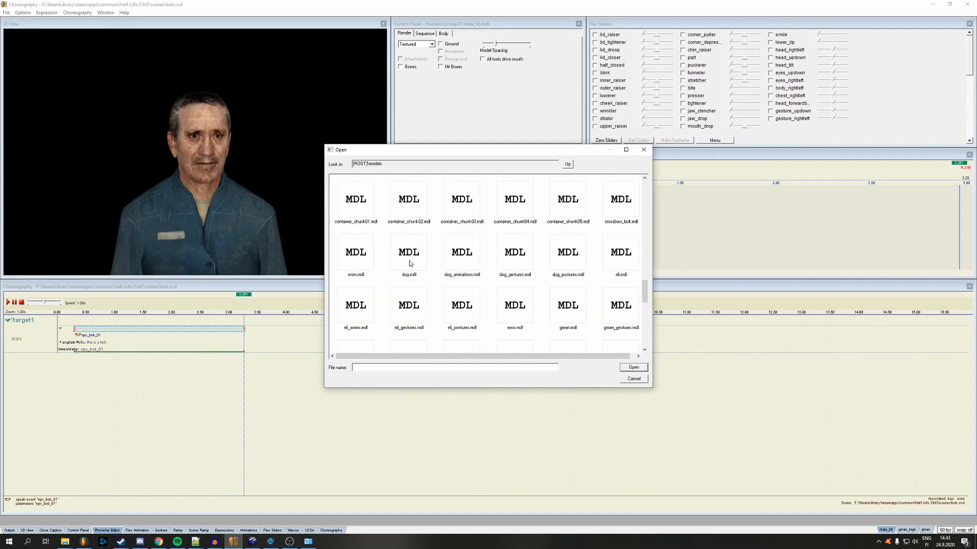
scroll(411, 268, up, 8)
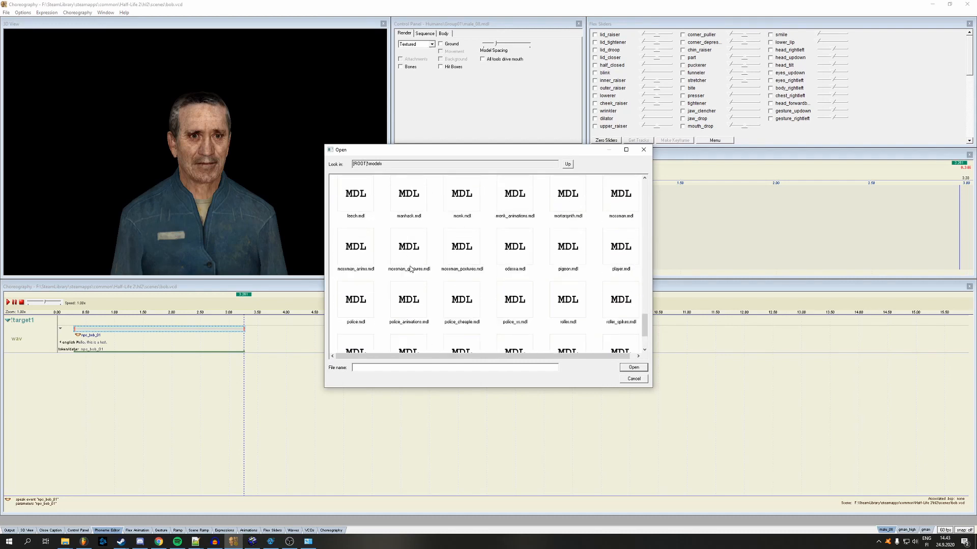
scroll(411, 269, up, 6)
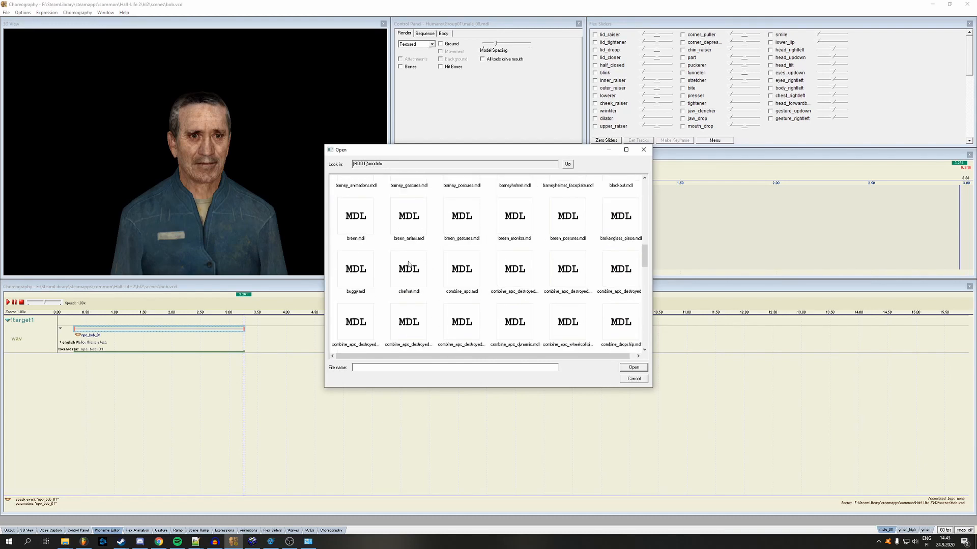
scroll(411, 264, up, 1)
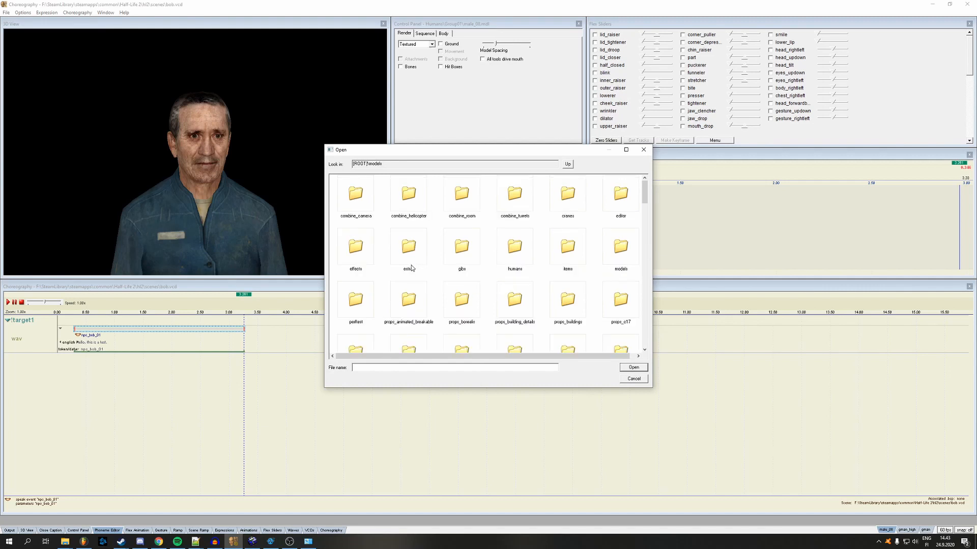
double_click(515, 252)
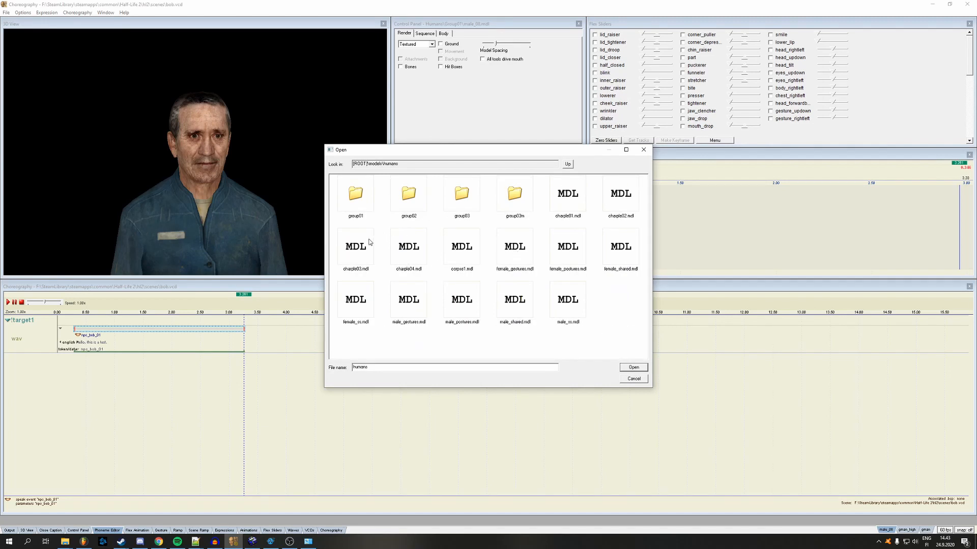
double_click(362, 194)
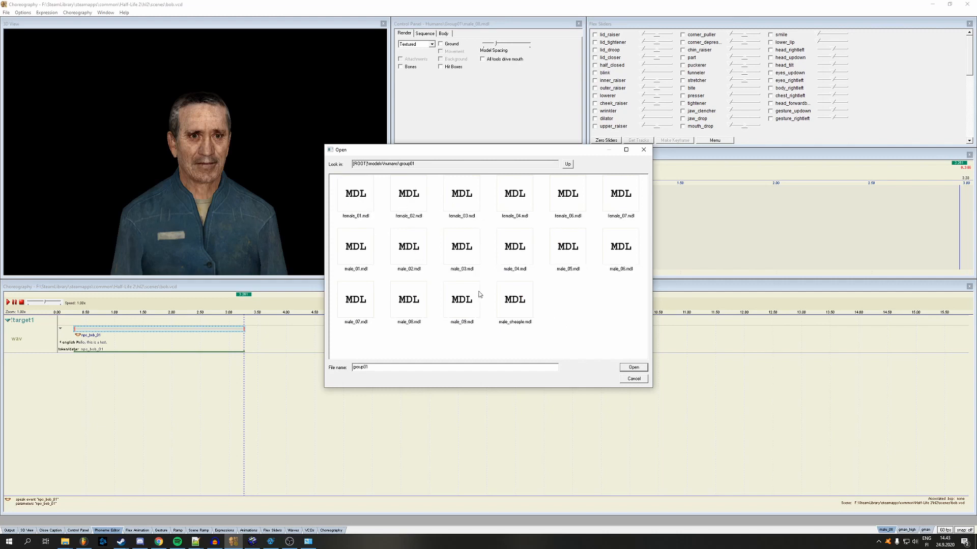
click(407, 307)
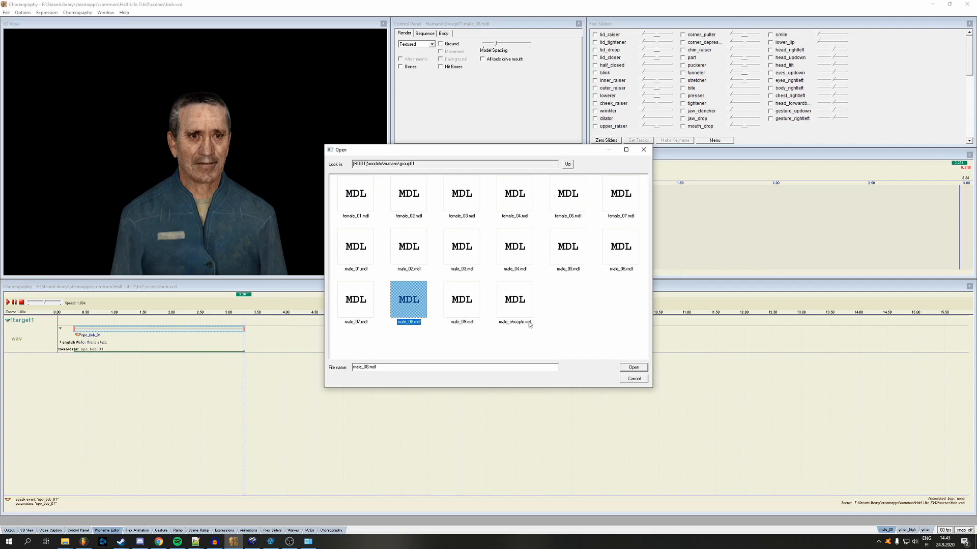
click(636, 367)
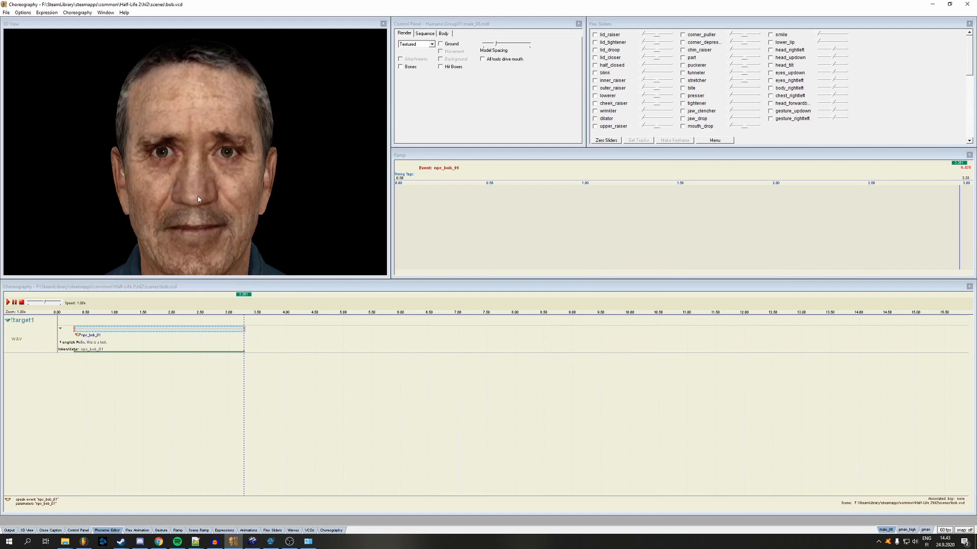
Reframe the loaded character in the 3D view to show its head and upper body
drag(198, 197, 224, 195)
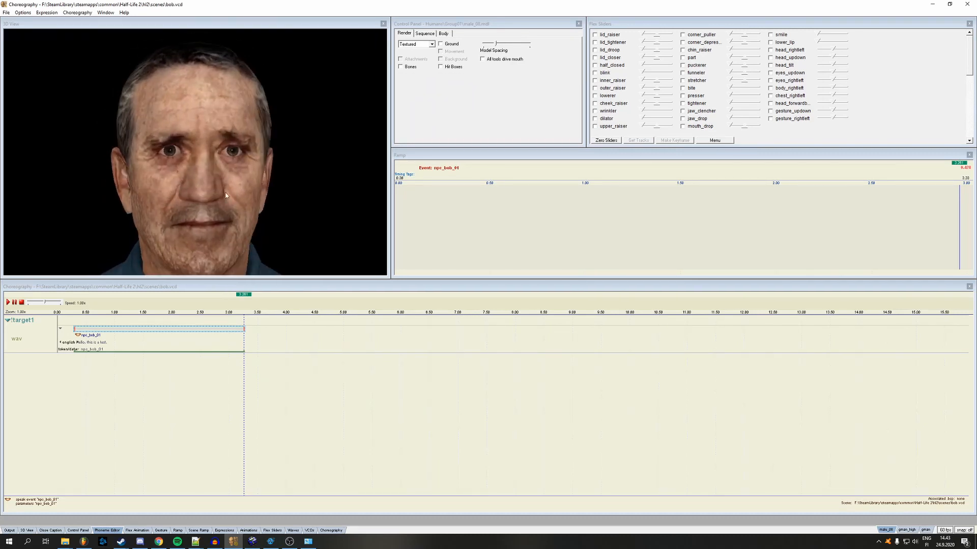
shift+drag(248, 143, 269, 108)
right_drag(270, 127, 249, 211)
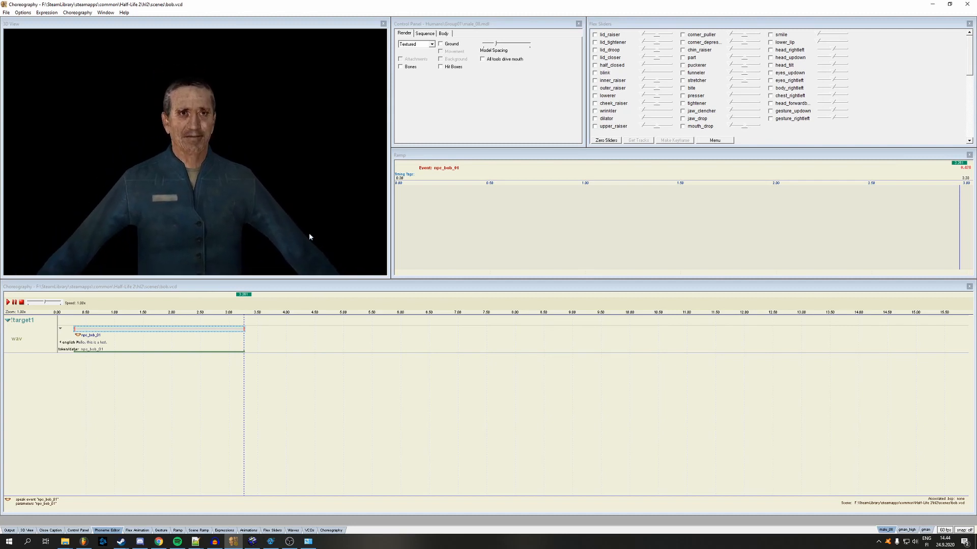
Start a new choreography scene, delete the old bob.vcd from the hl2 scenes folder and save the new scene as bob.vcd there
click(79, 13)
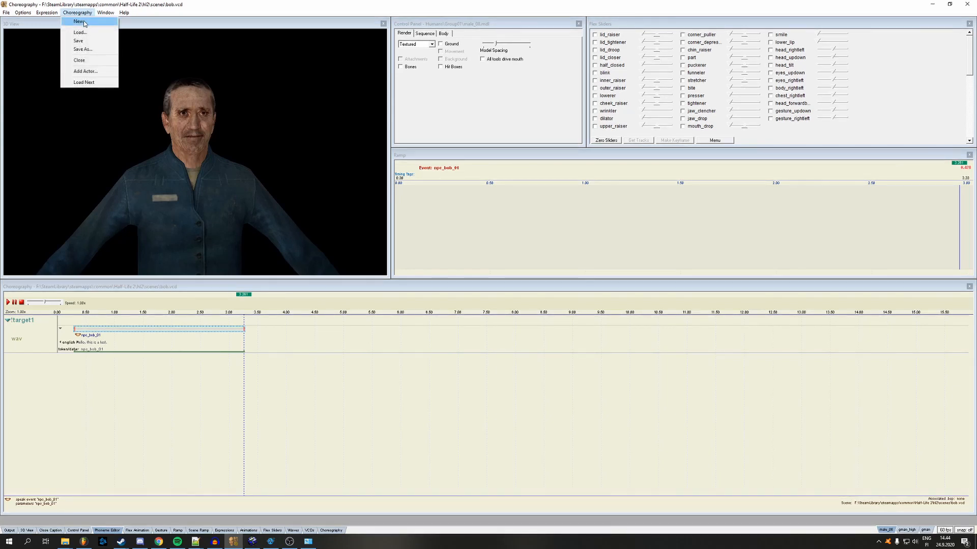
click(81, 22)
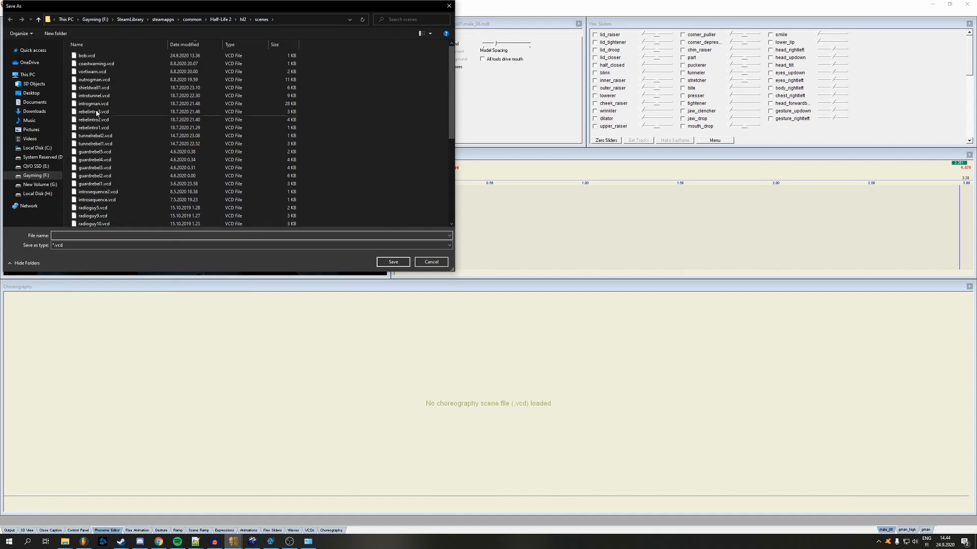
click(124, 56)
key(Delete)
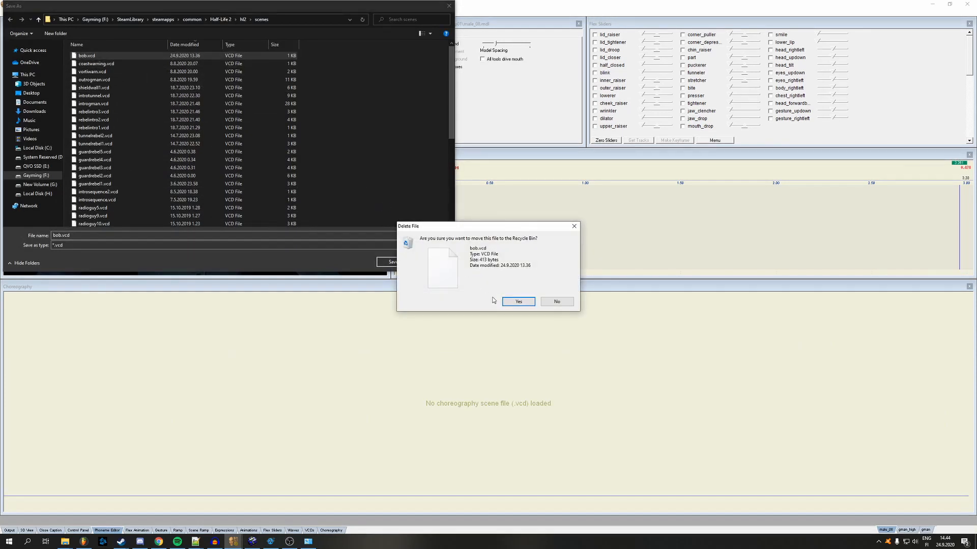
click(514, 302)
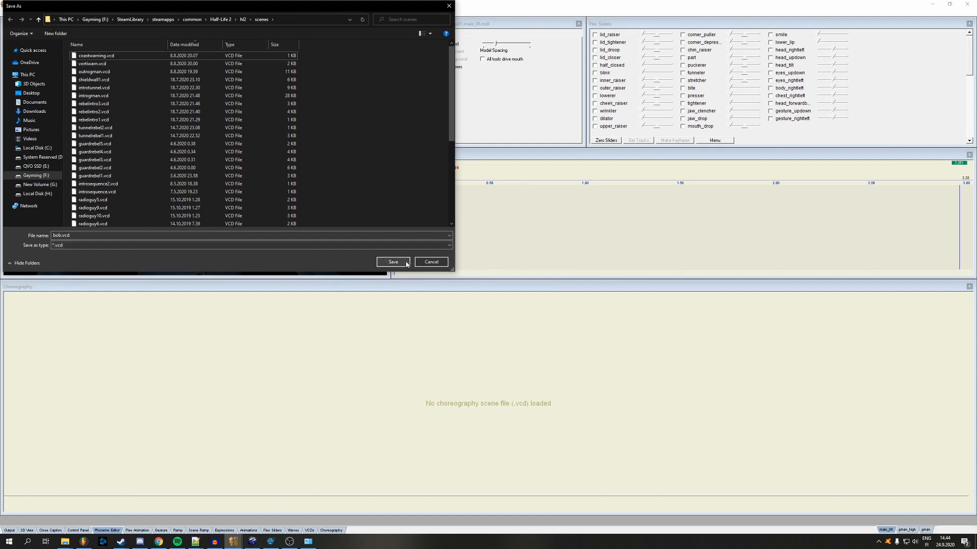
click(405, 263)
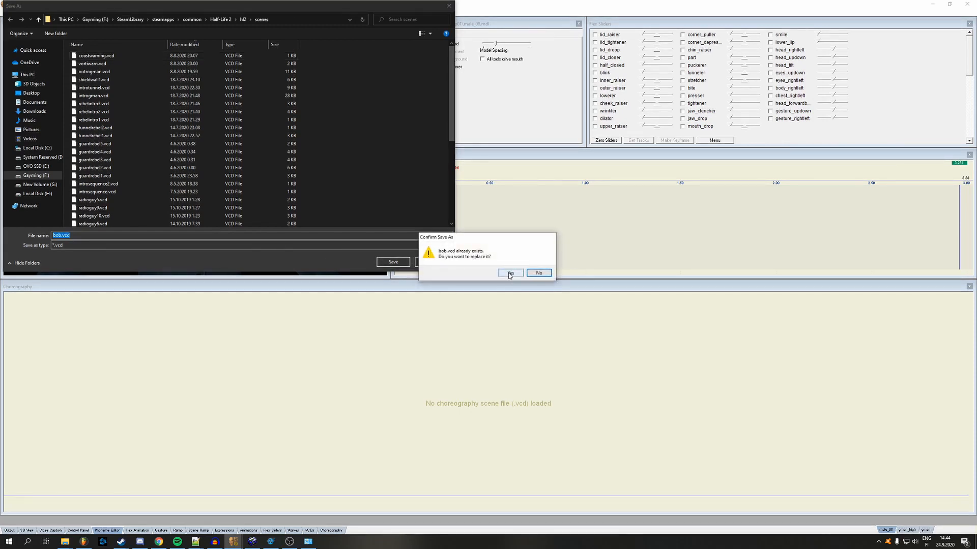
click(509, 273)
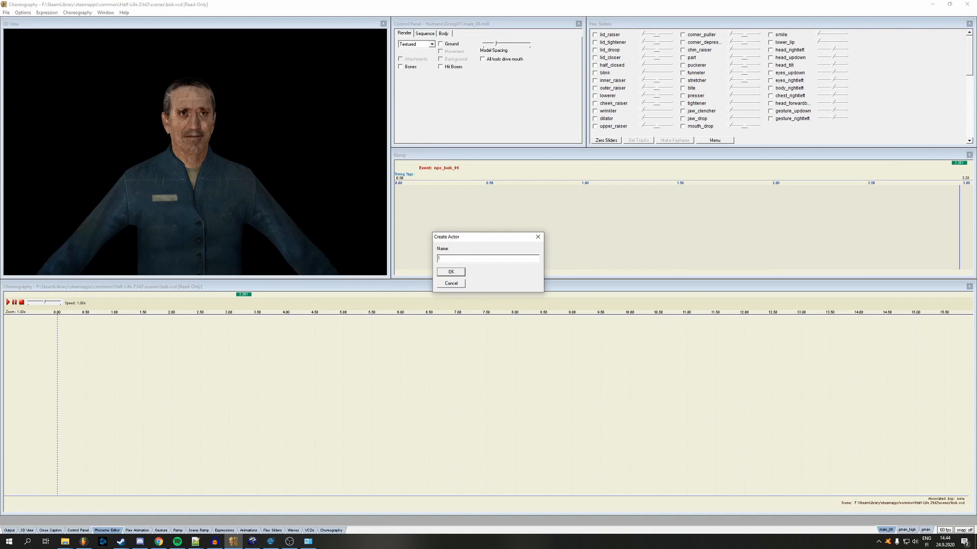
Enter !target1 as the new actor's name and switch to Hammer to check Target 1 of the logic_choreographed_scene entity against it
text(rget1)
click(253, 541)
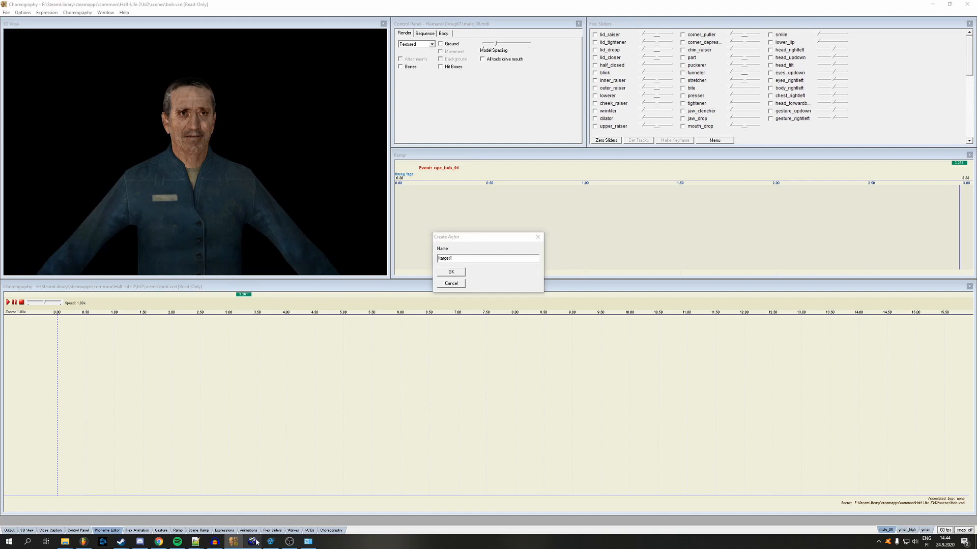
click(294, 145)
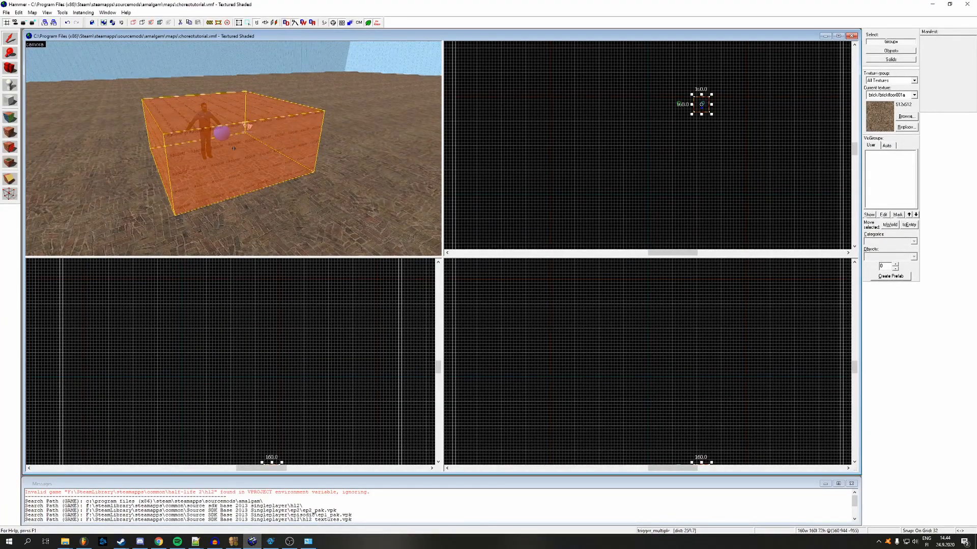
key(w)
key(z)
double_click(277, 145)
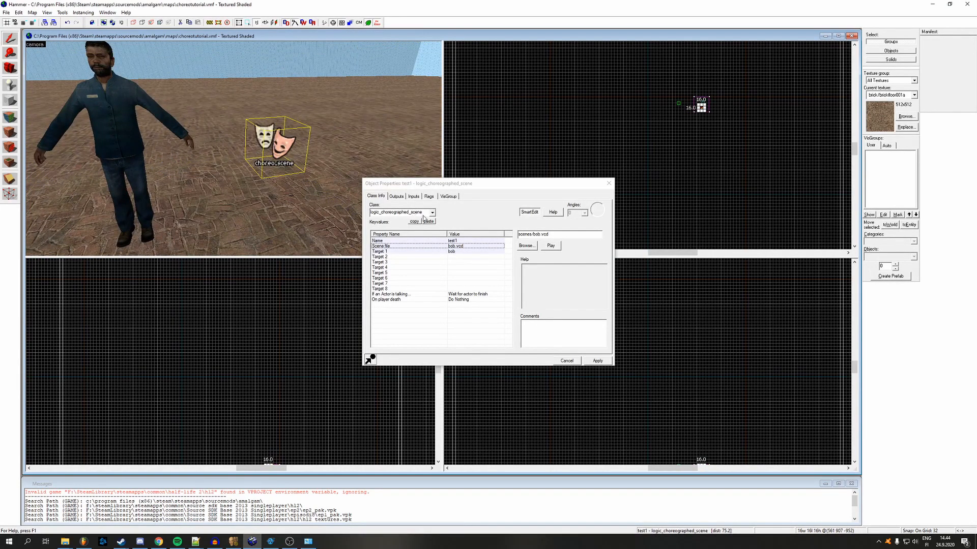
click(411, 251)
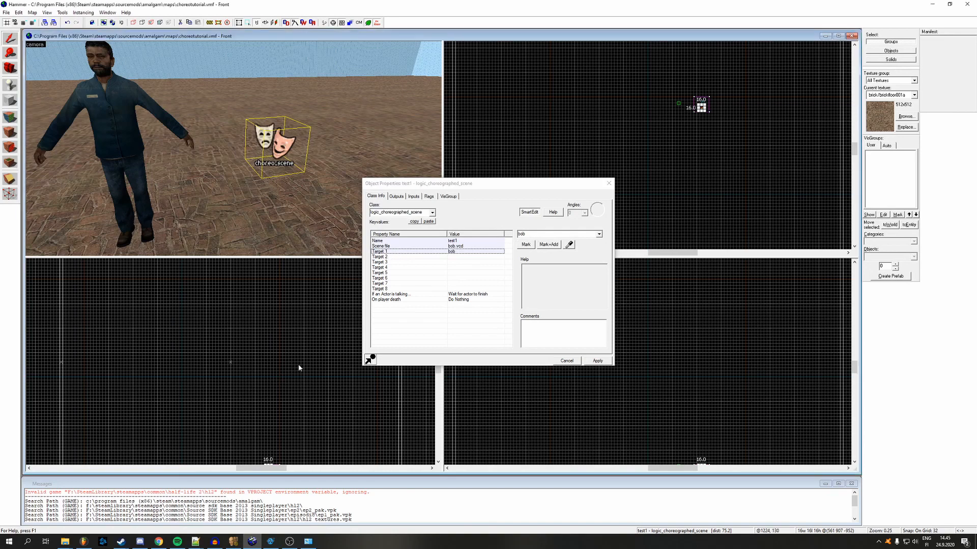
click(234, 542)
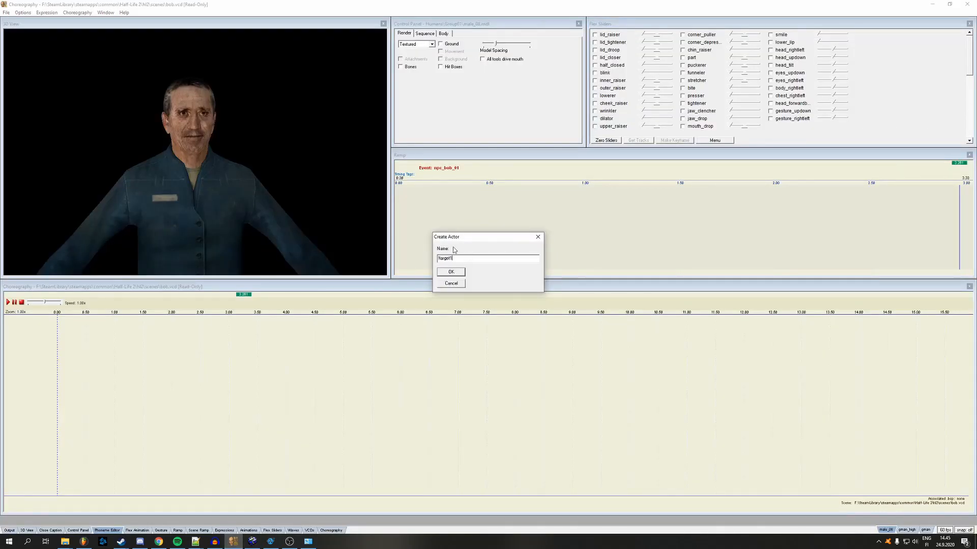
click(252, 541)
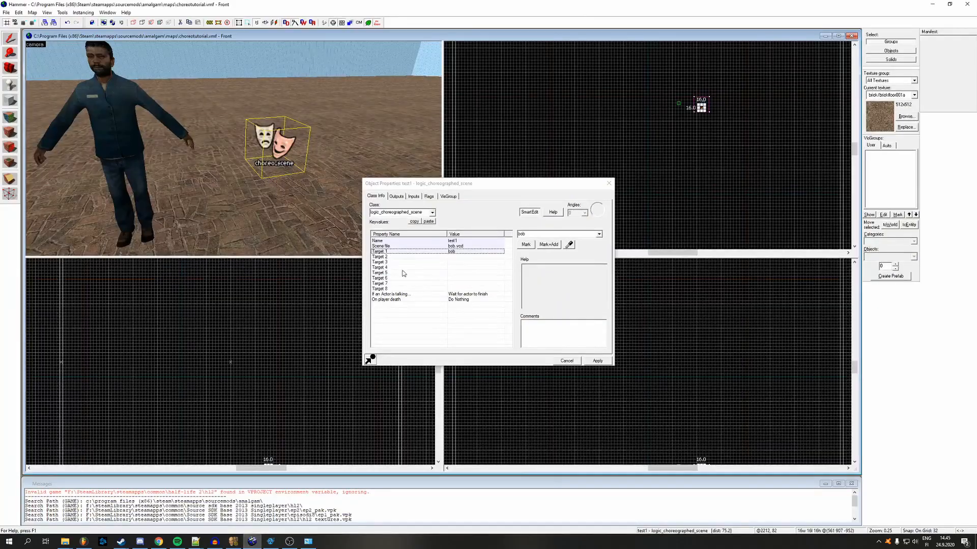
click(398, 252)
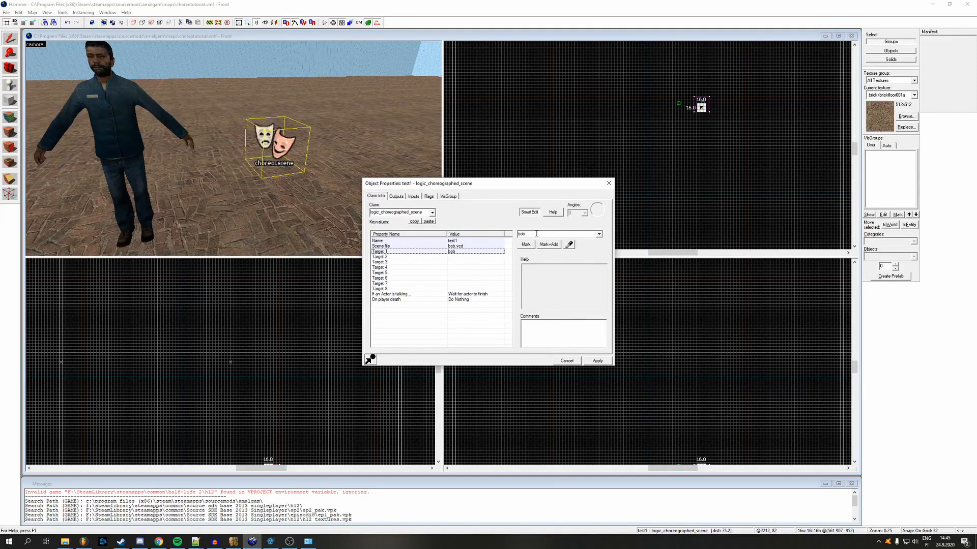
Return to Face Poser and try bob as the new actor's name
click(233, 542)
drag(469, 259, 421, 256)
text(bob)
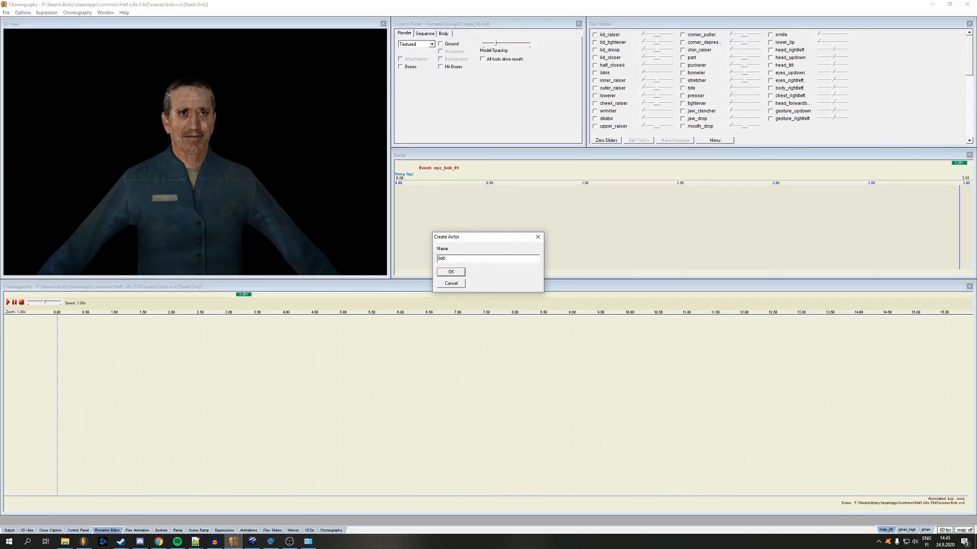
Change the actor's name to !target1, recheck the scene entity's Target 1 in Hammer, and create the actor in Face Poser
key(BackSpace)
key(BackSpace)
key(BackSpace)
click(253, 542)
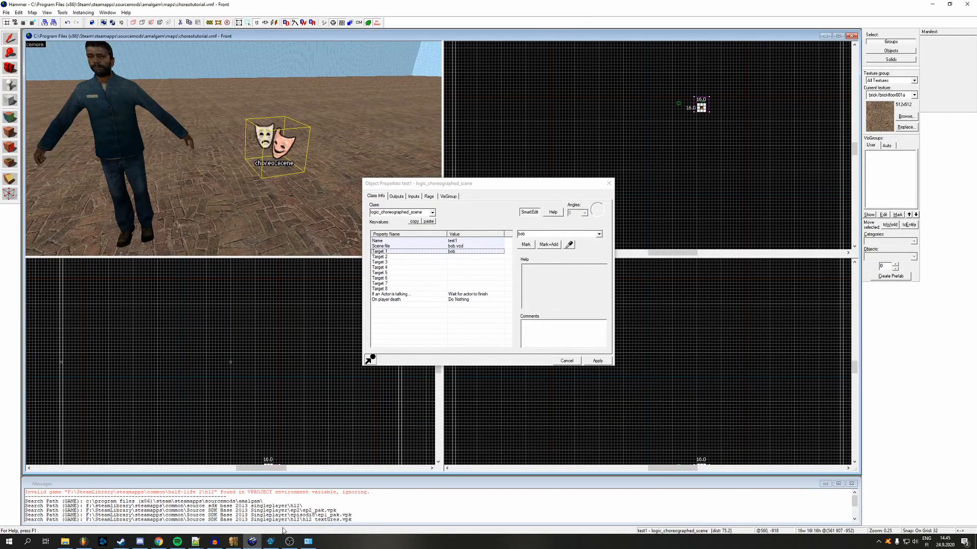
click(233, 542)
click(455, 273)
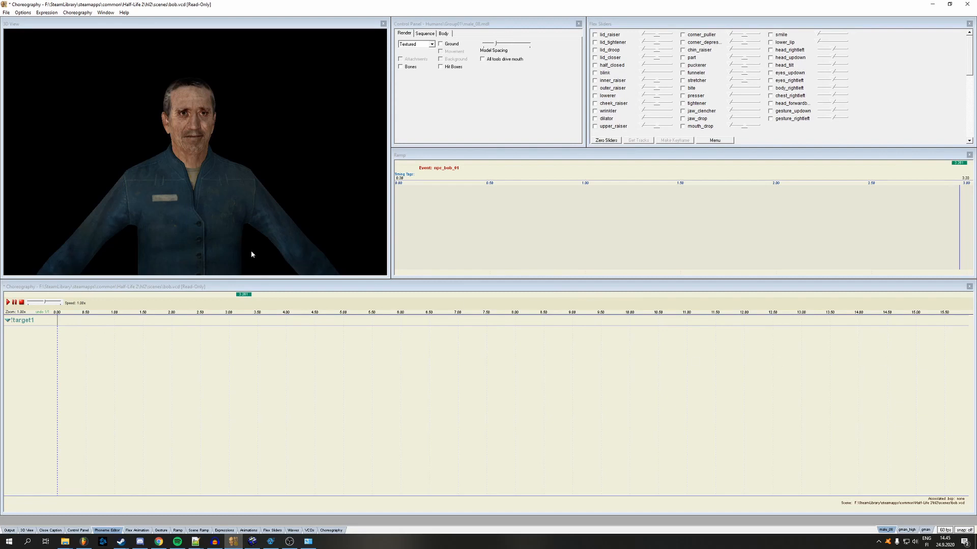
Save the bob.vcd choreography scene
click(77, 13)
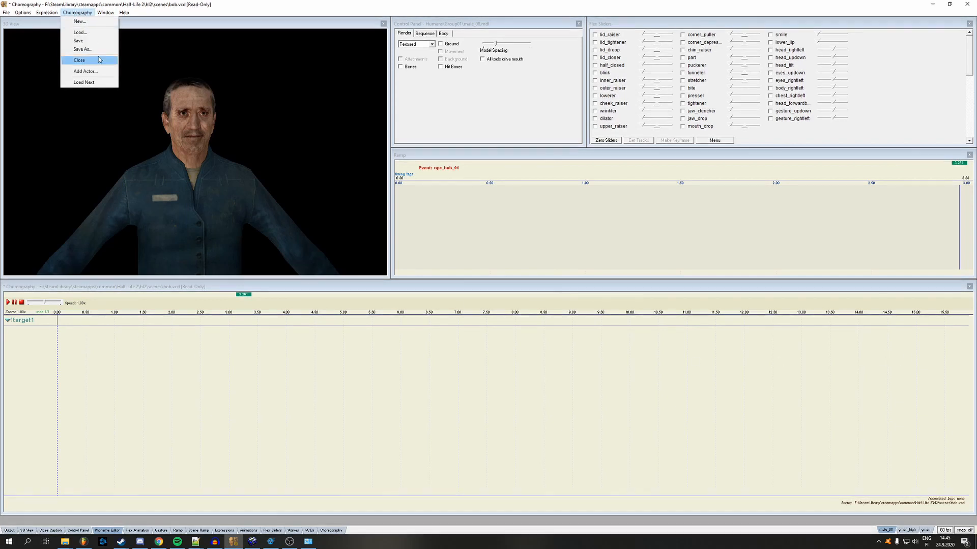
click(94, 38)
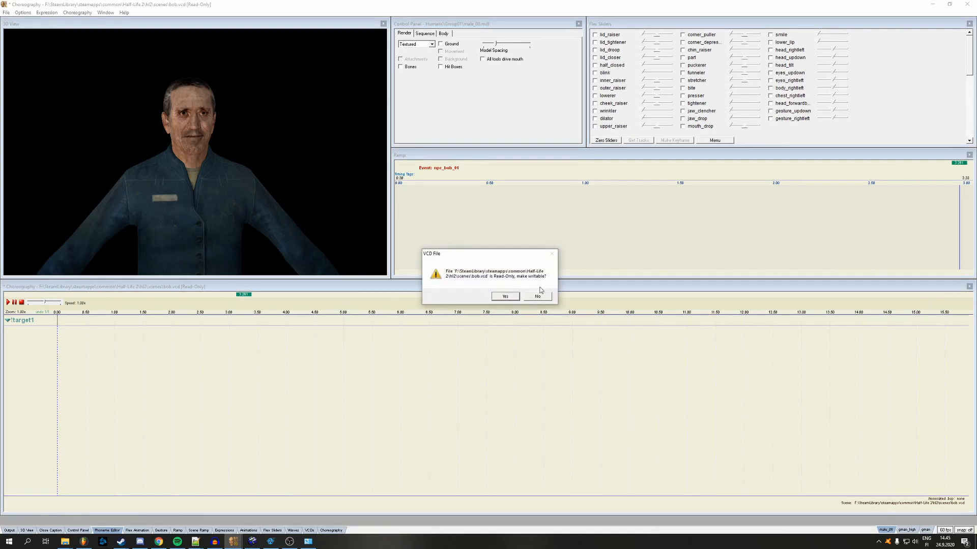
Make the bob.vcd scene file writable and add a channel named wav to the !target1 actor
click(505, 296)
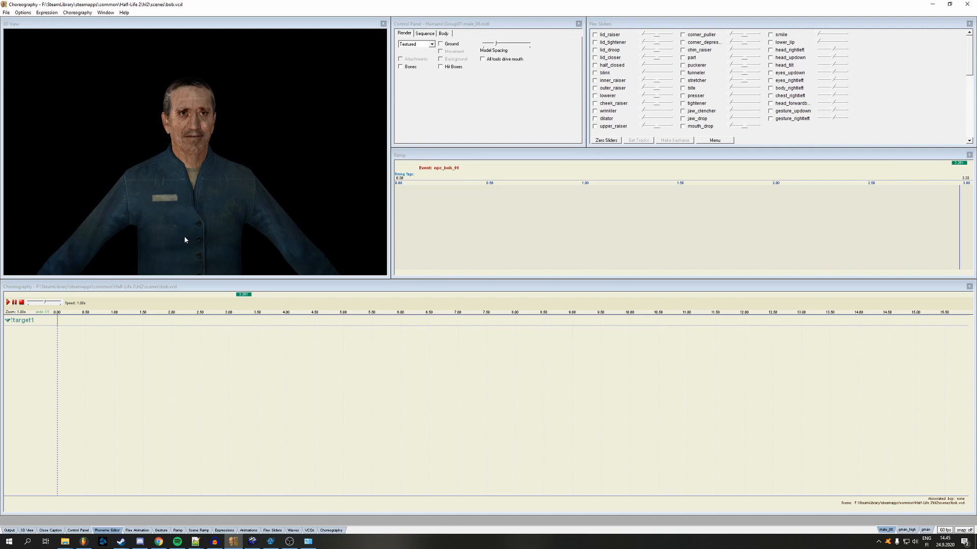
right_click(127, 323)
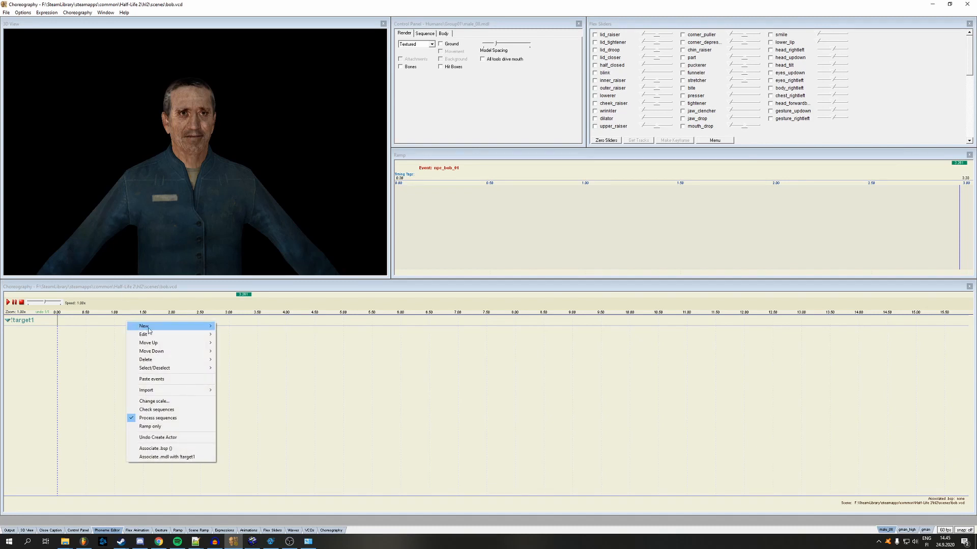
mouse_move(148, 330)
click(88, 320)
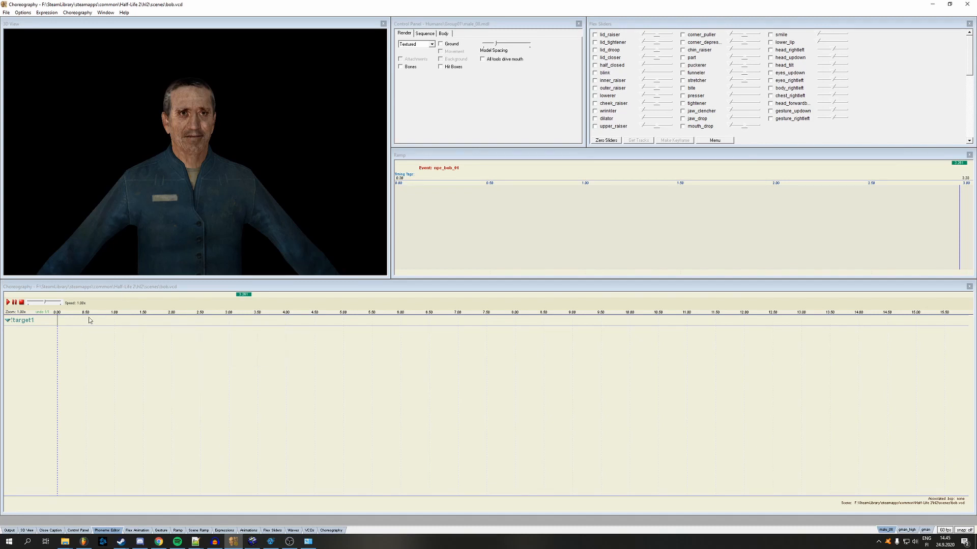
right_click(121, 323)
mouse_move(157, 326)
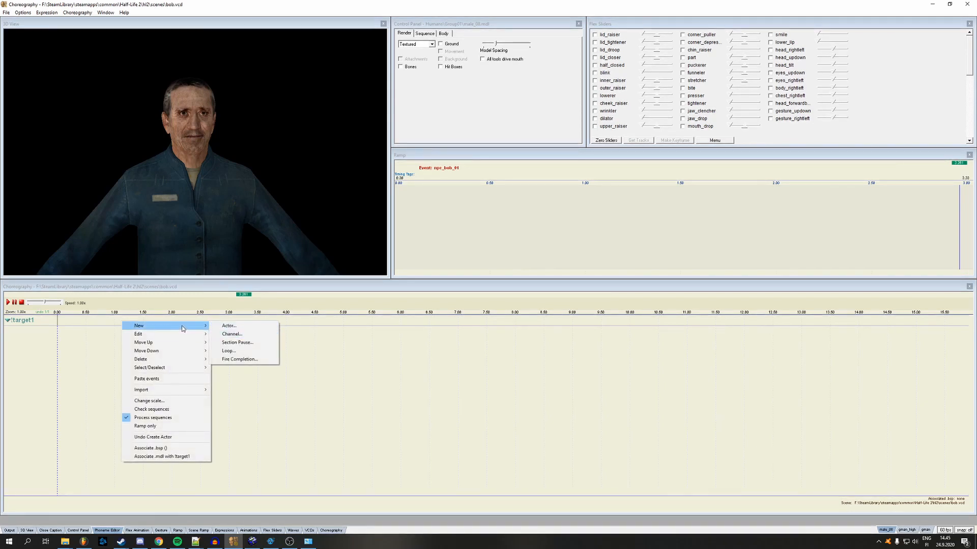
click(243, 335)
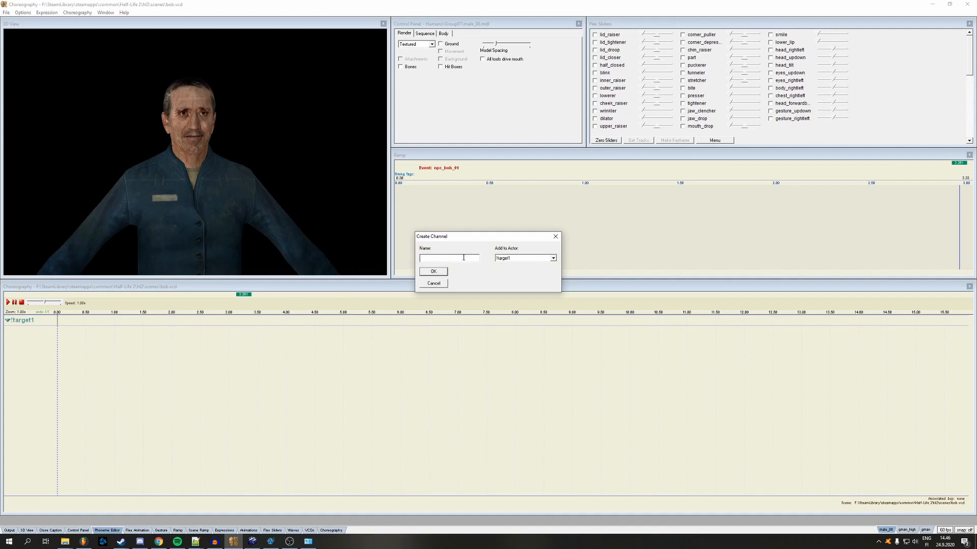
text(wav)
click(436, 273)
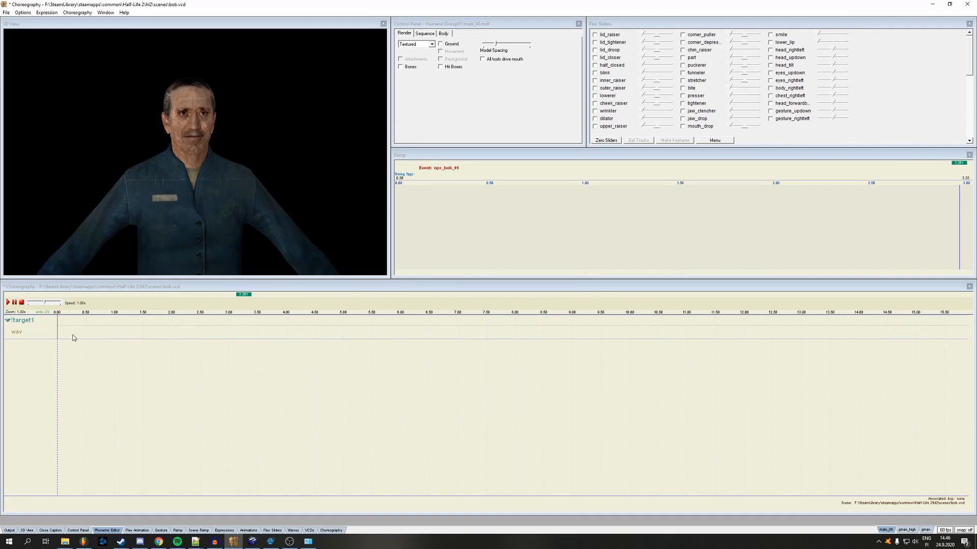
Start a new Speak event in the wav channel and look up its sound entry name in npc_sounds_bob.txt in Notepad++
right_click(121, 333)
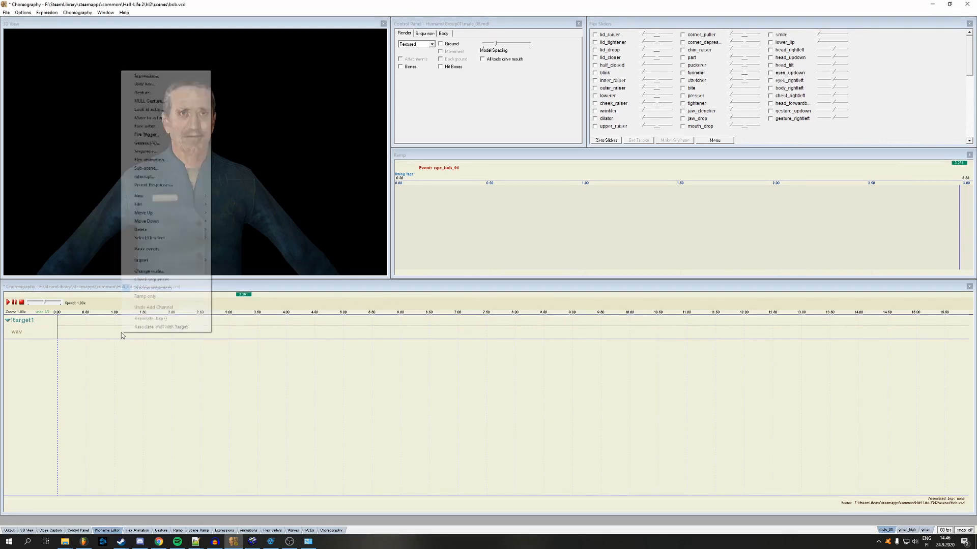
click(175, 84)
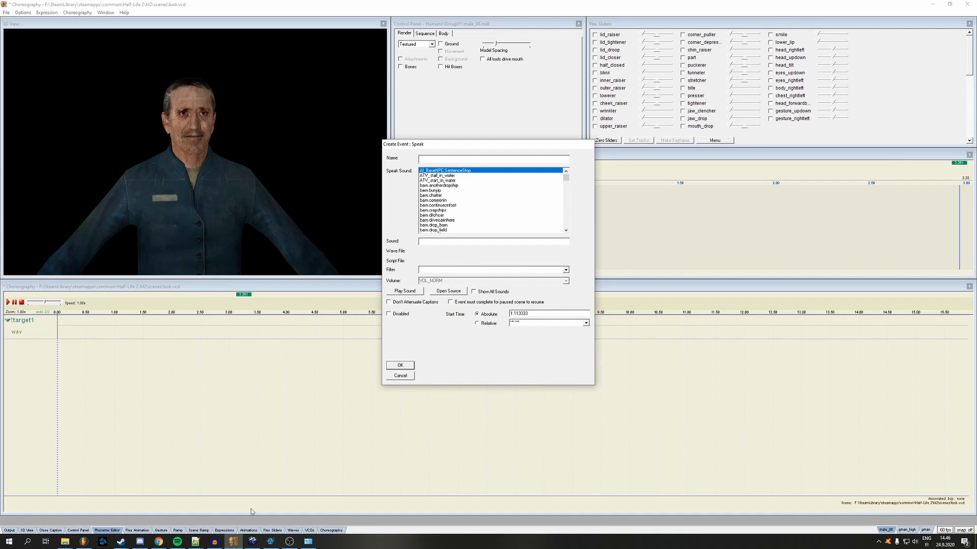
mouse_move(195, 541)
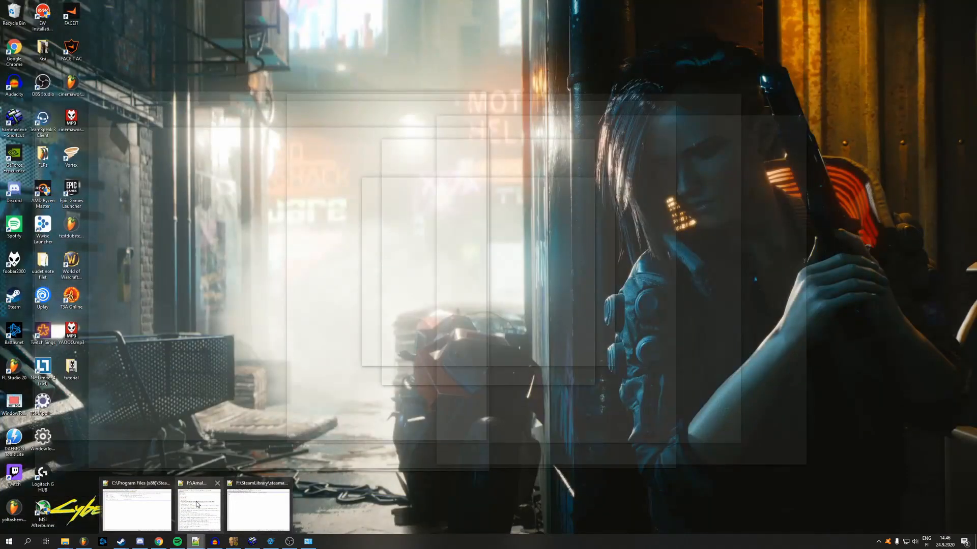
mouse_move(164, 503)
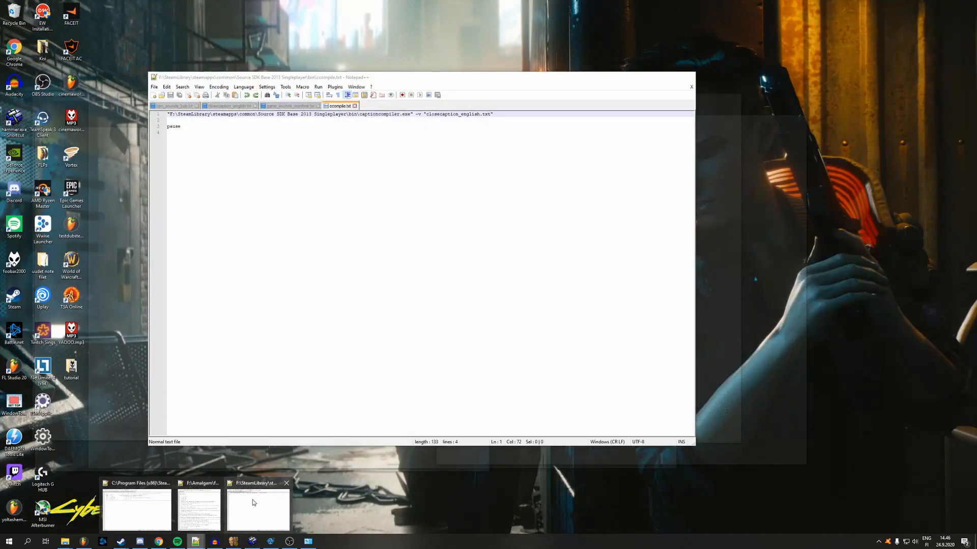
click(252, 499)
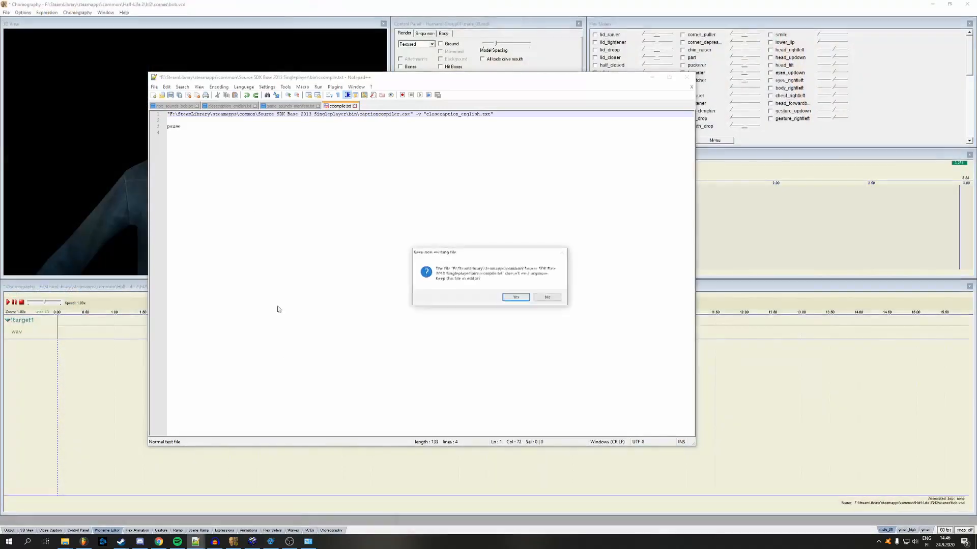
click(548, 297)
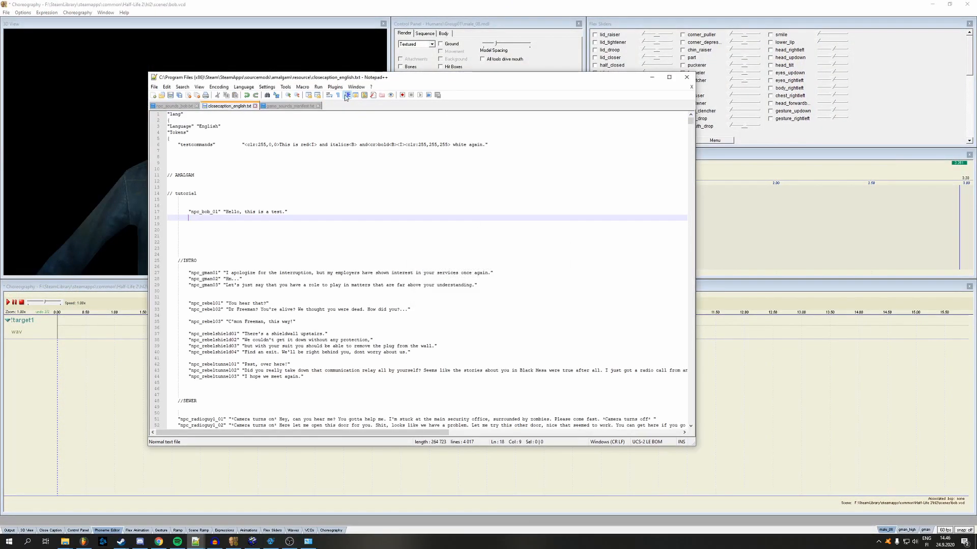
click(188, 106)
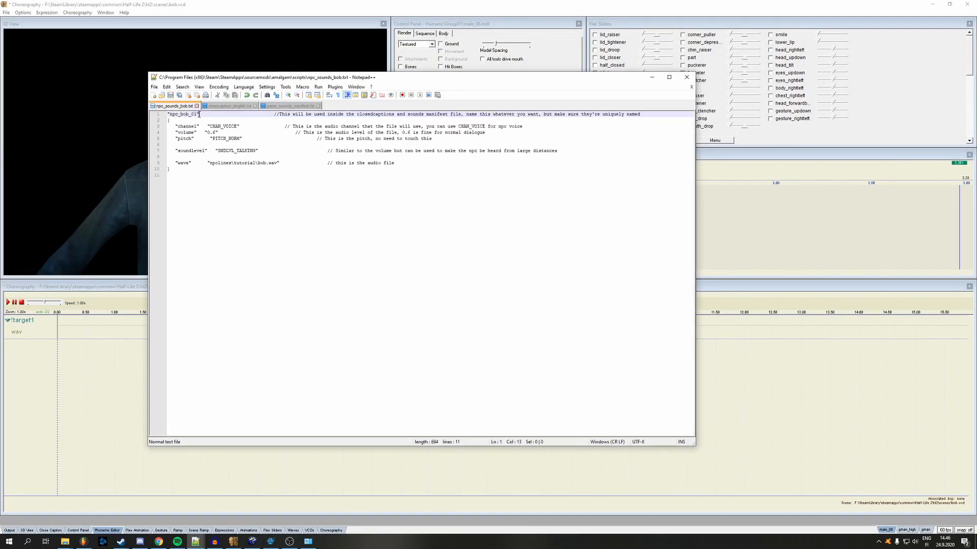
mouse_move(198, 115)
mouse_down()
mouse_move(170, 115)
mouse_move(196, 116)
mouse_up()
click(651, 77)
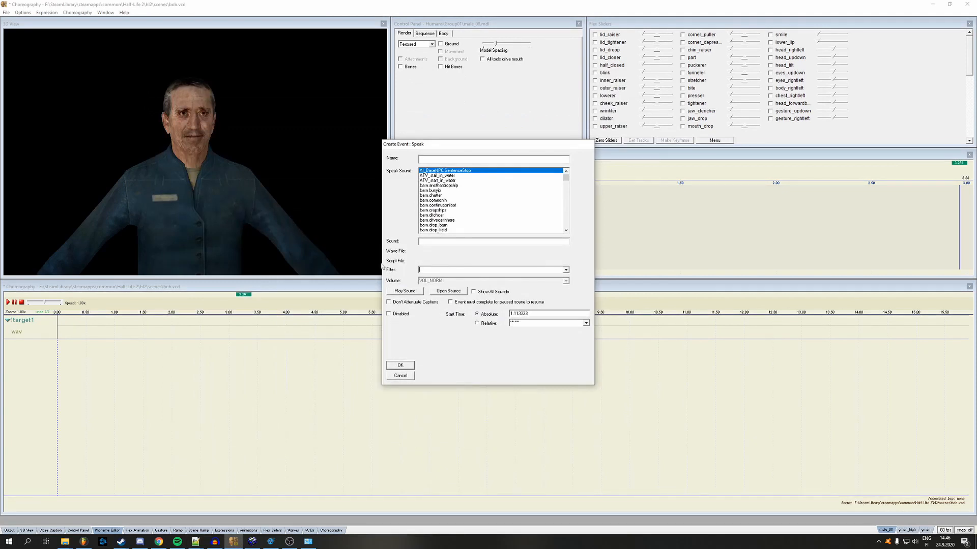
Filter the speak sounds by bob, preview npc_bob_01, and create the Speak event with it
click(432, 270)
text(bob)
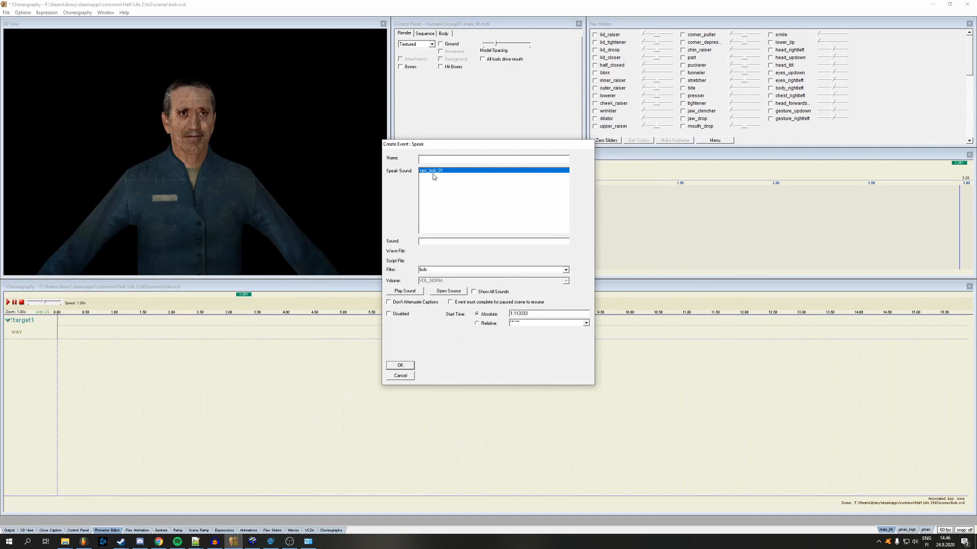
click(440, 171)
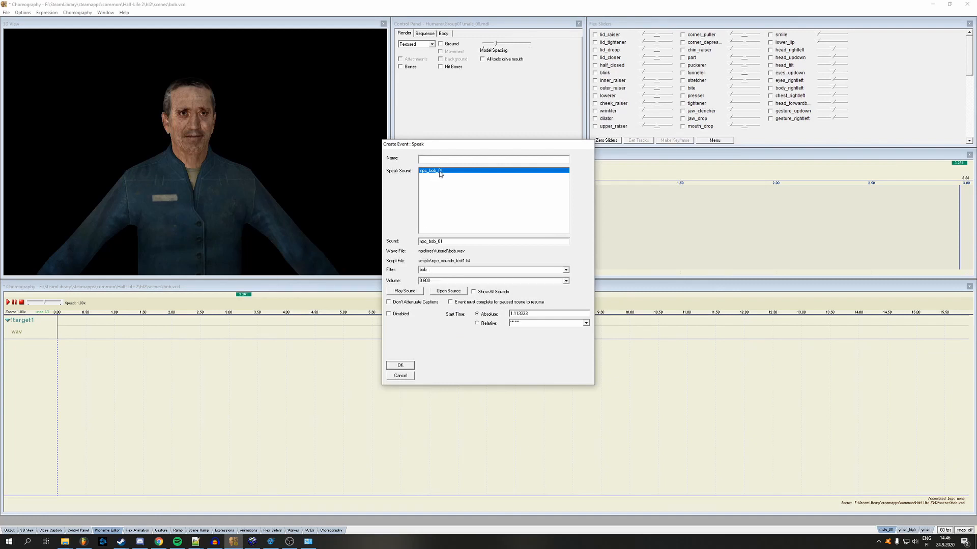
click(416, 294)
click(400, 365)
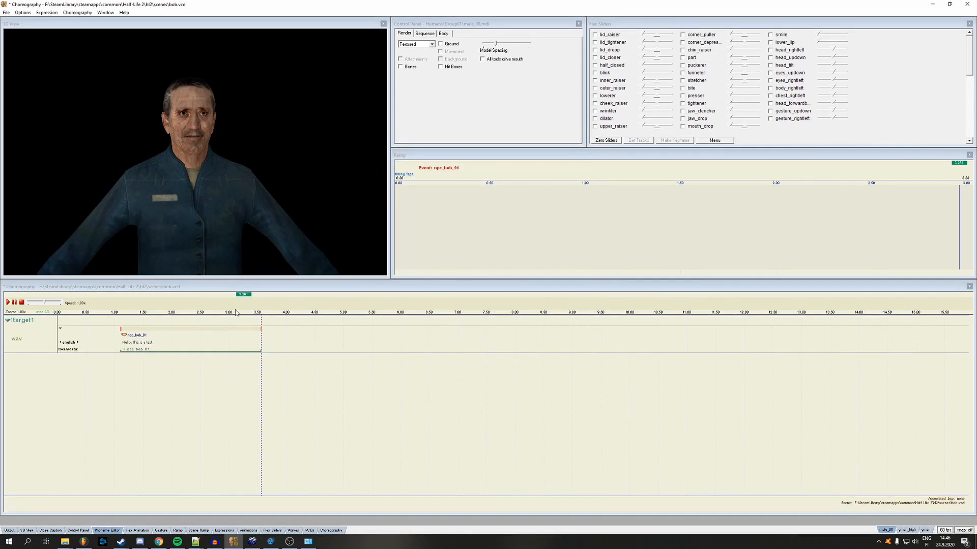
Move the npc_bob_01 event along the timeline so it starts at about 0.25 s
drag(136, 344, 94, 345)
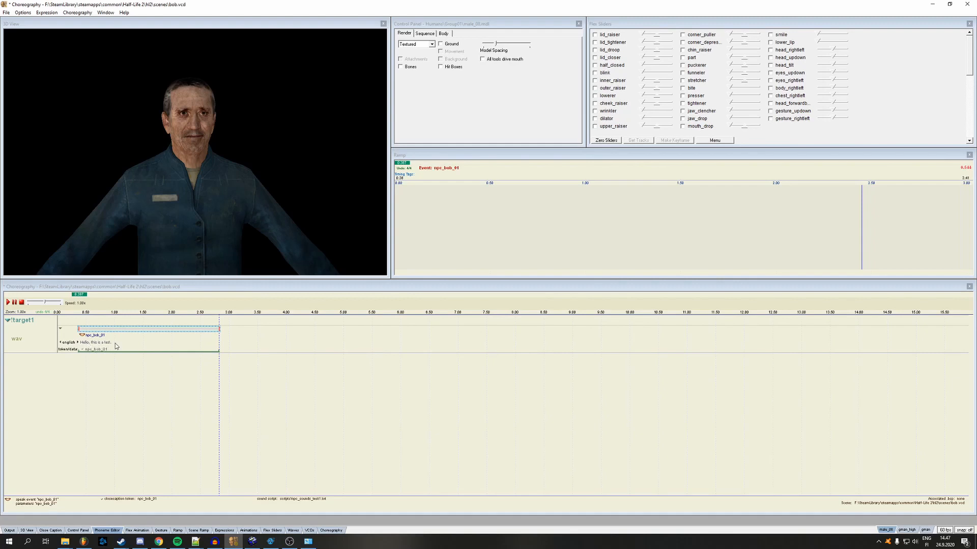
drag(89, 294, 55, 294)
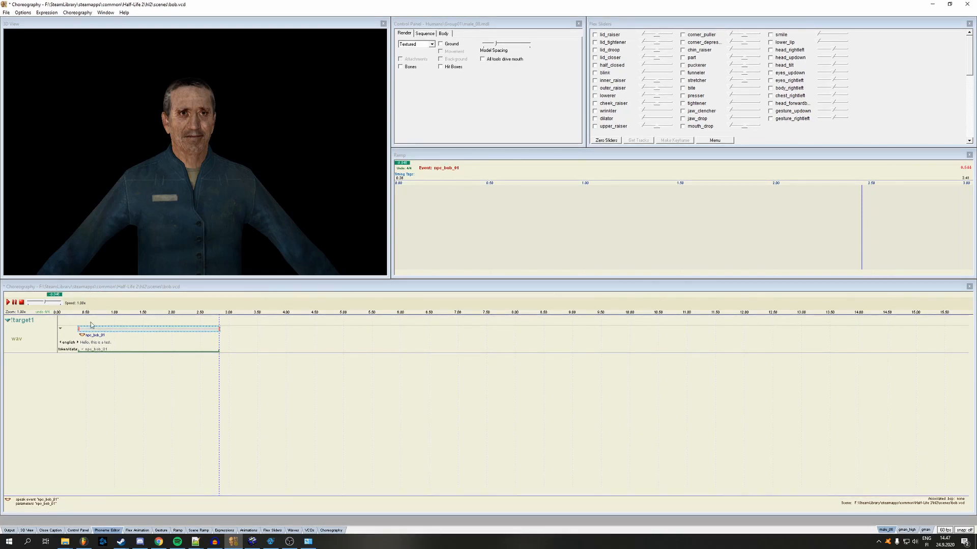
drag(100, 334, 94, 333)
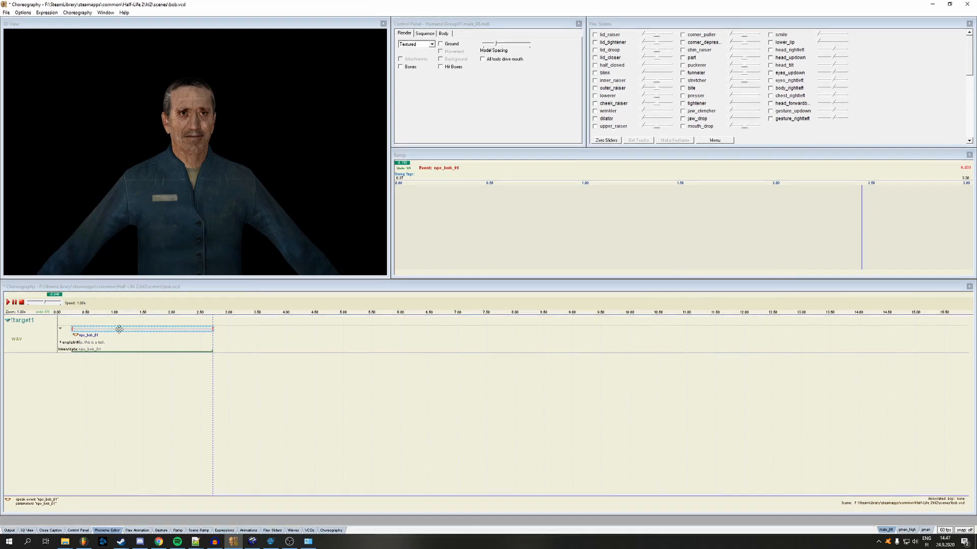
click(142, 331)
drag(209, 331, 275, 329)
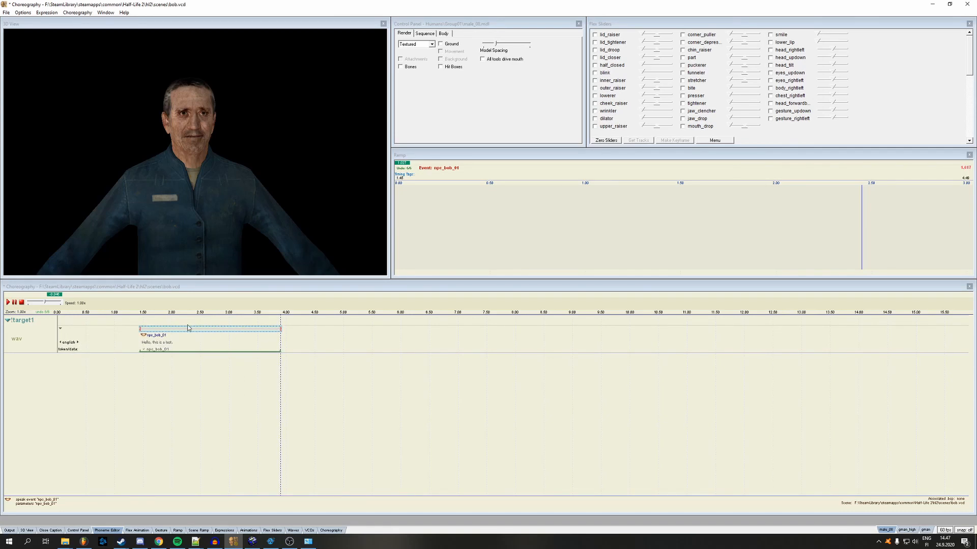
drag(189, 328, 352, 329)
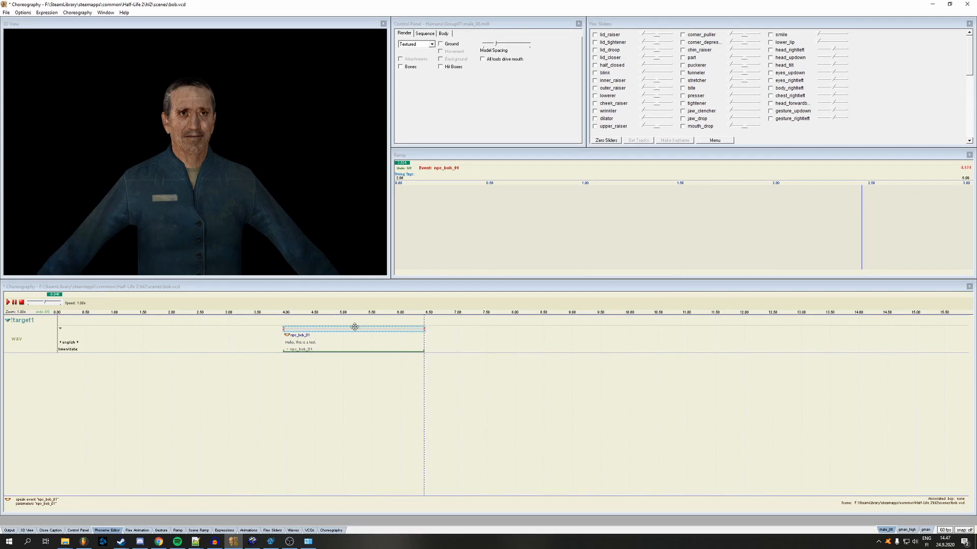
drag(159, 333, 141, 329)
Rewind the choreography scrubber to the start of the timeline and play the scene
drag(55, 294, 70, 294)
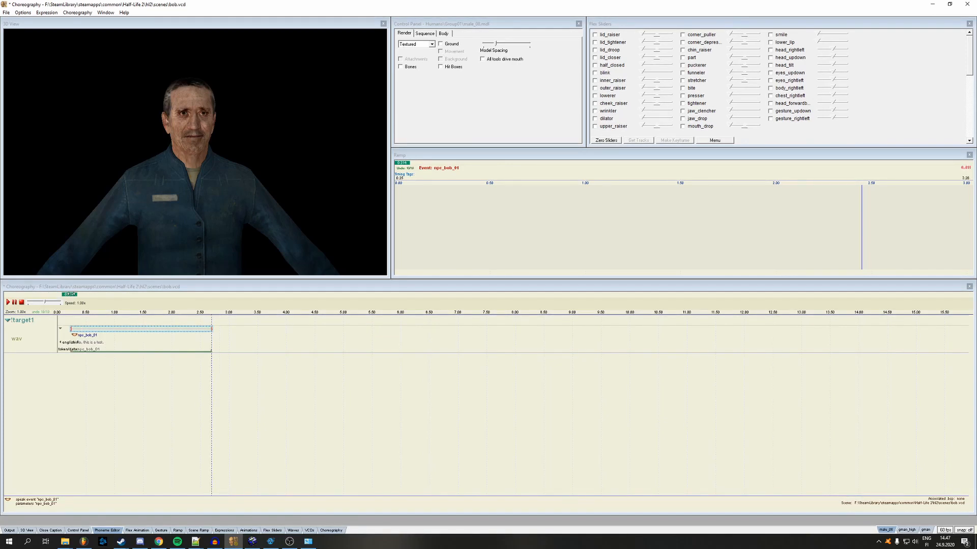
mouse_move(184, 293)
mouse_down()
mouse_move(214, 294)
mouse_move(60, 294)
mouse_up()
click(8, 303)
Open the Phoneme Editor and load bob.wav from the sound\npclines\tutorial folder
click(114, 531)
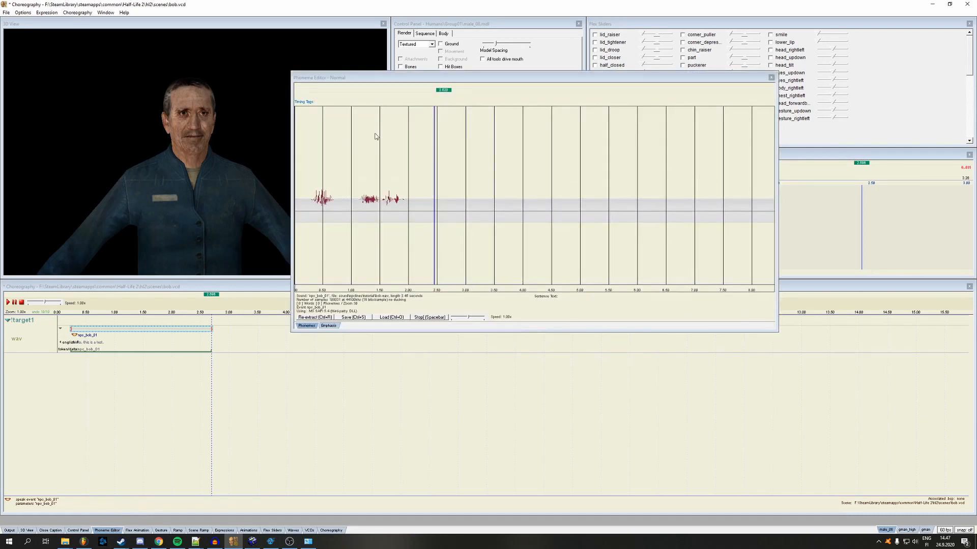
scroll(374, 191, up, 3)
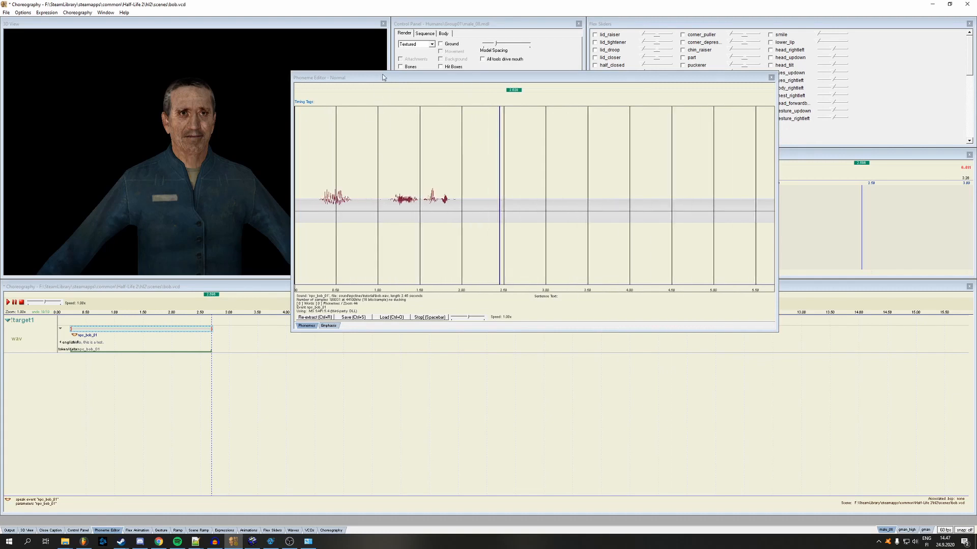
drag(383, 77, 342, 100)
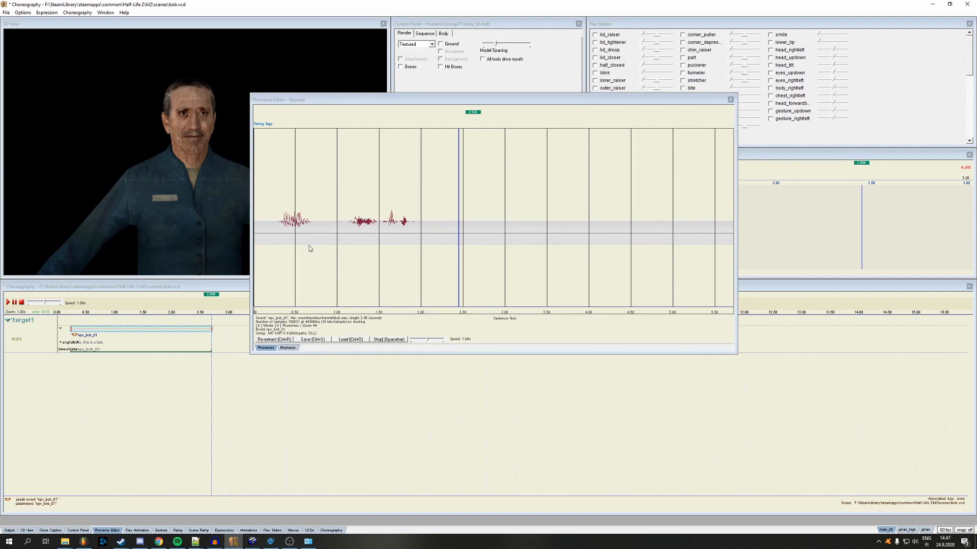
click(351, 339)
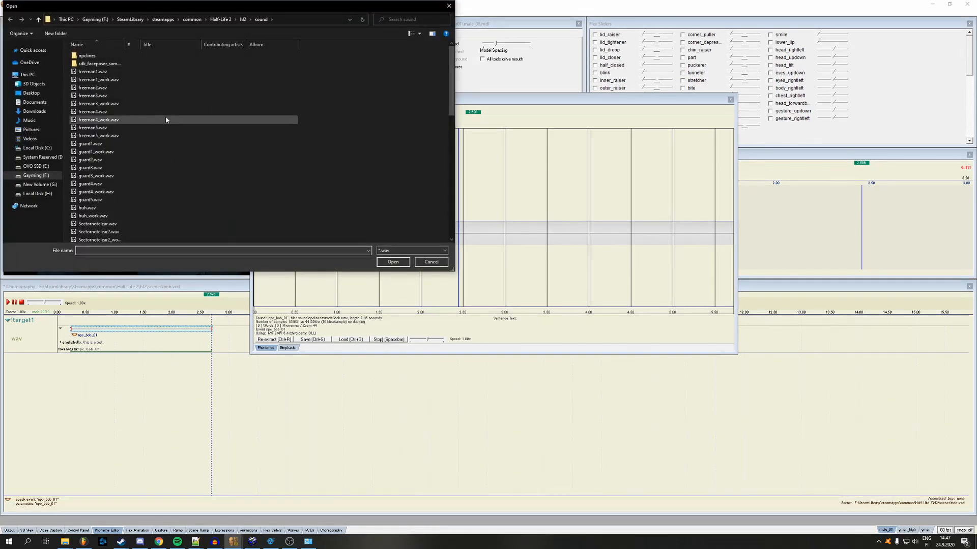
drag(158, 9, 252, 77)
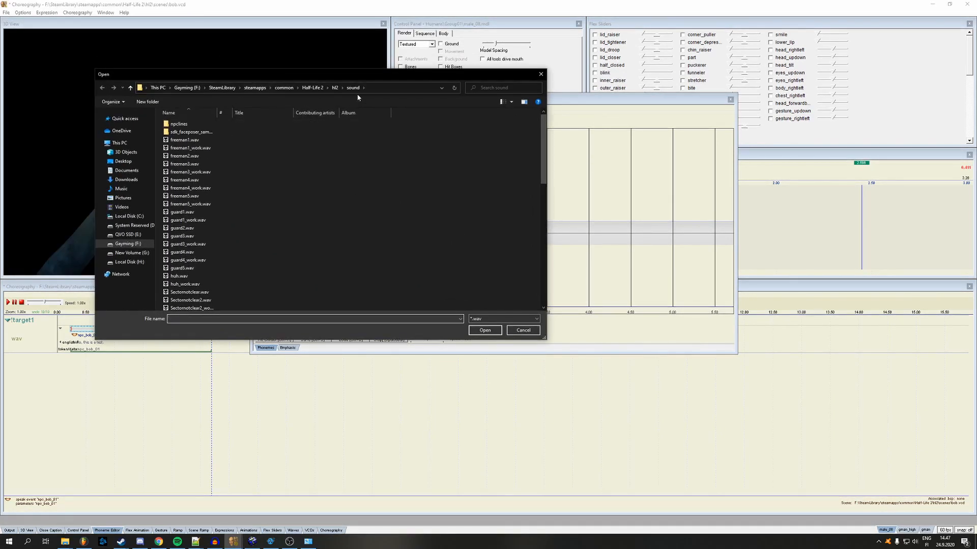
double_click(205, 125)
double_click(197, 172)
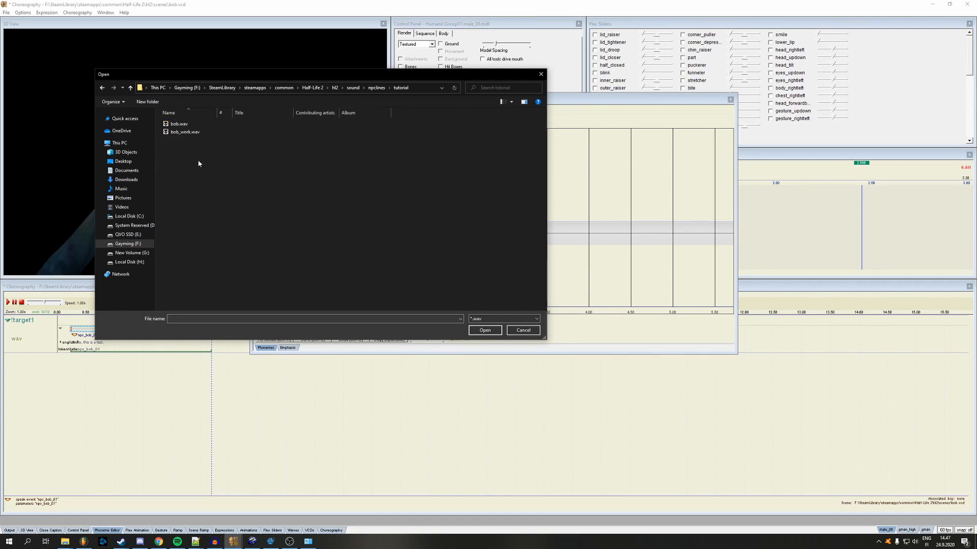
click(177, 126)
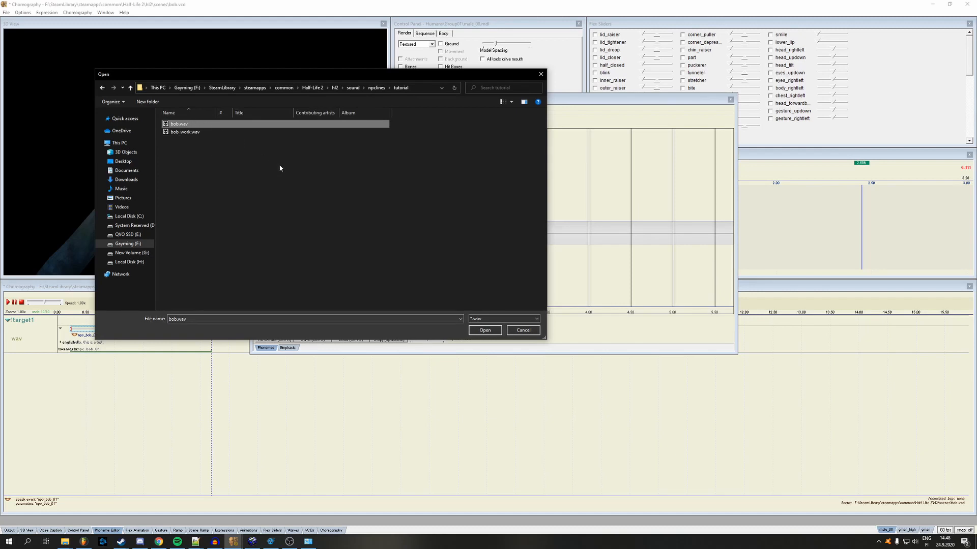
click(485, 330)
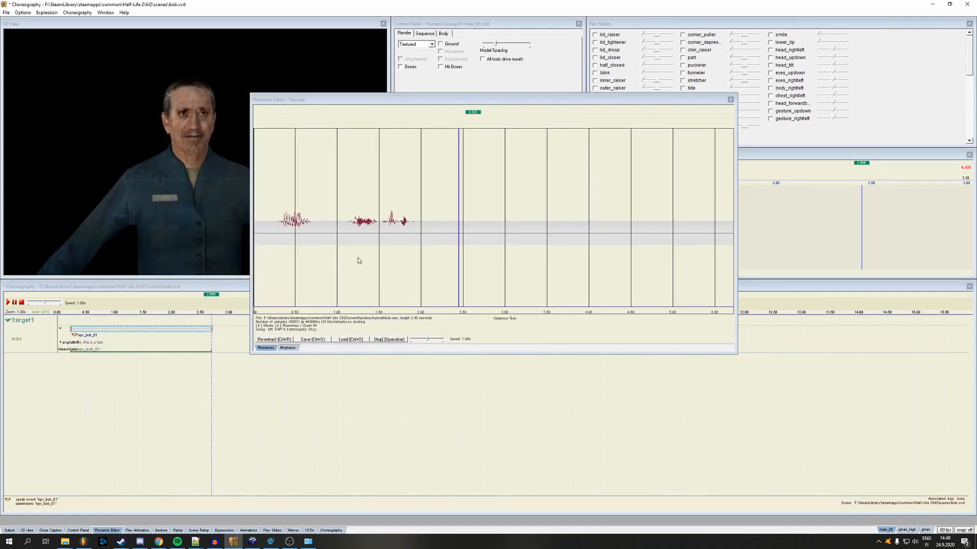
Try selecting the whole spoken phrase and the first word in the bob.wav waveform, clearing each selection
click(277, 225)
drag(269, 234, 436, 234)
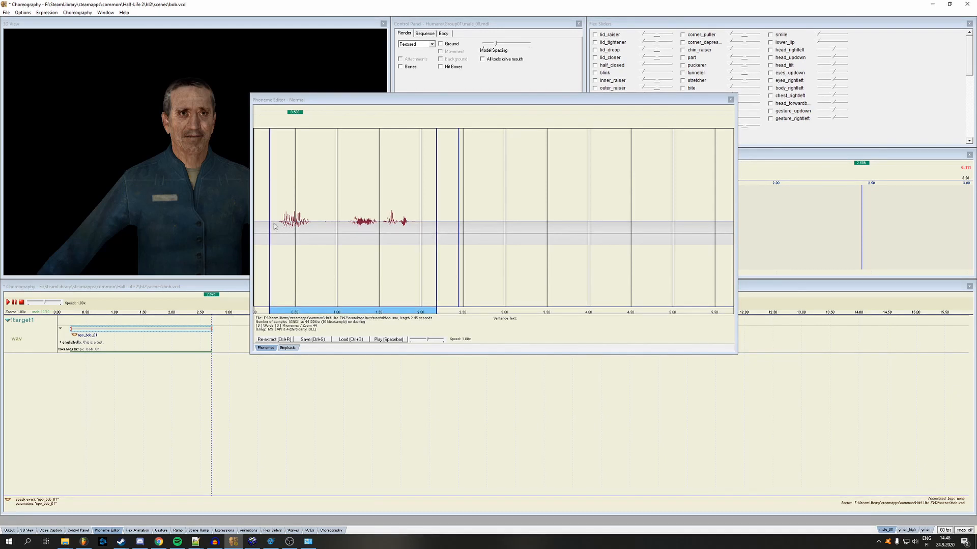
click(401, 227)
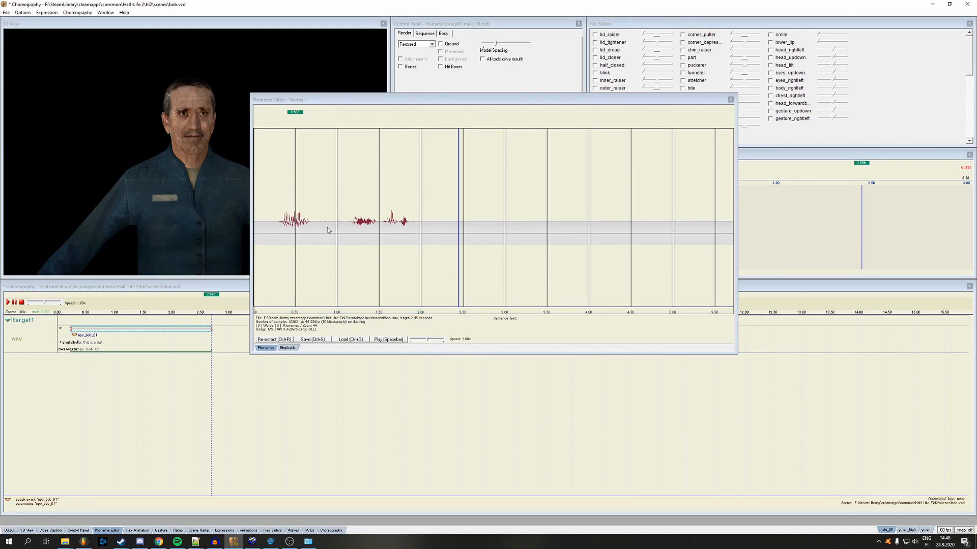
drag(267, 227, 326, 230)
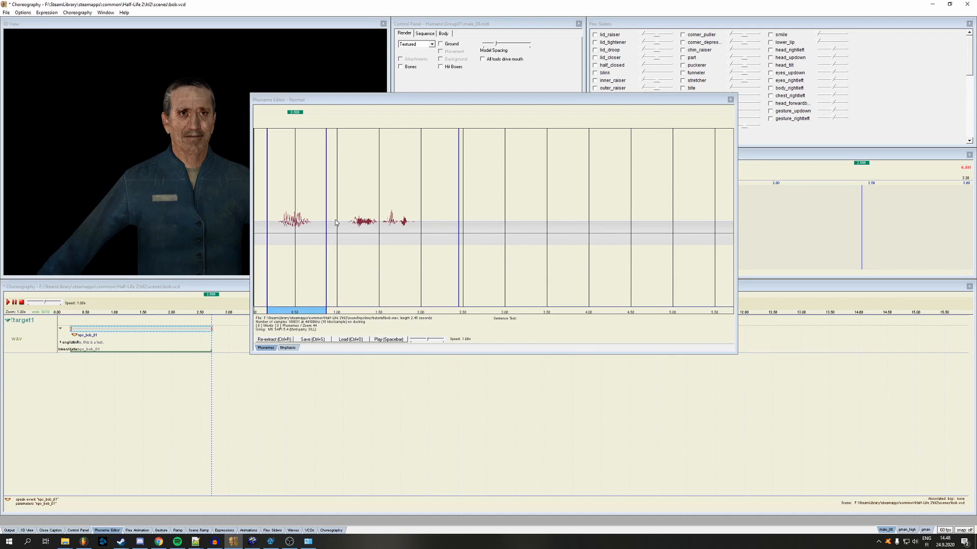
click(335, 222)
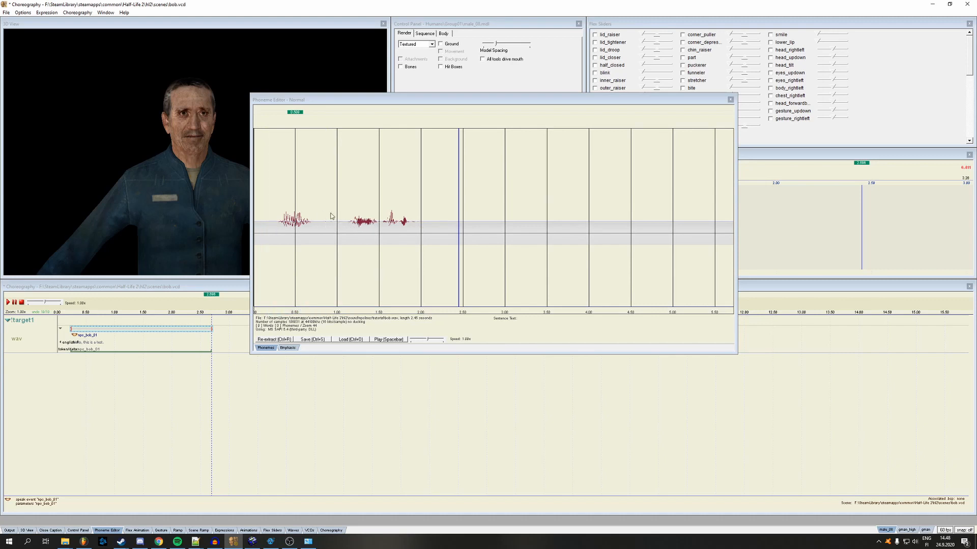
right_click(332, 237)
drag(323, 230, 326, 230)
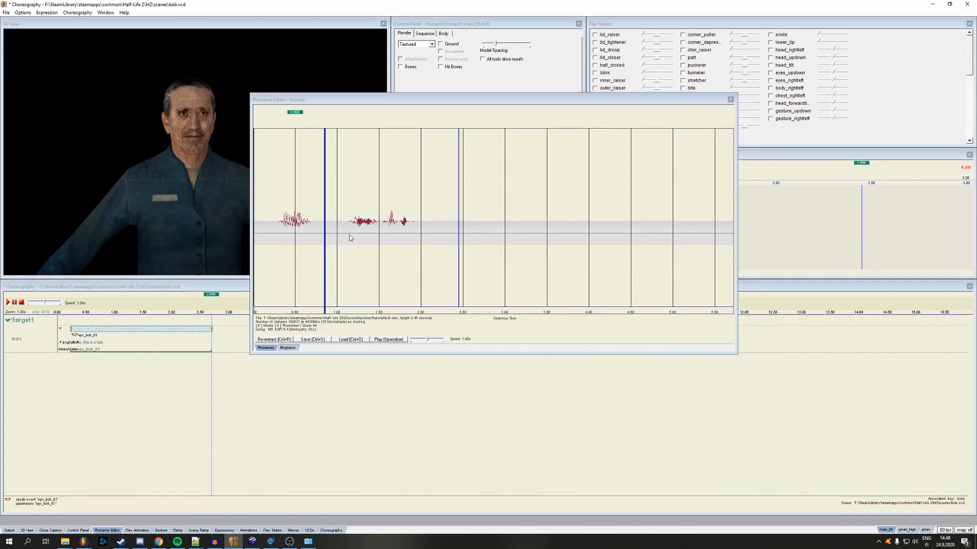
click(348, 234)
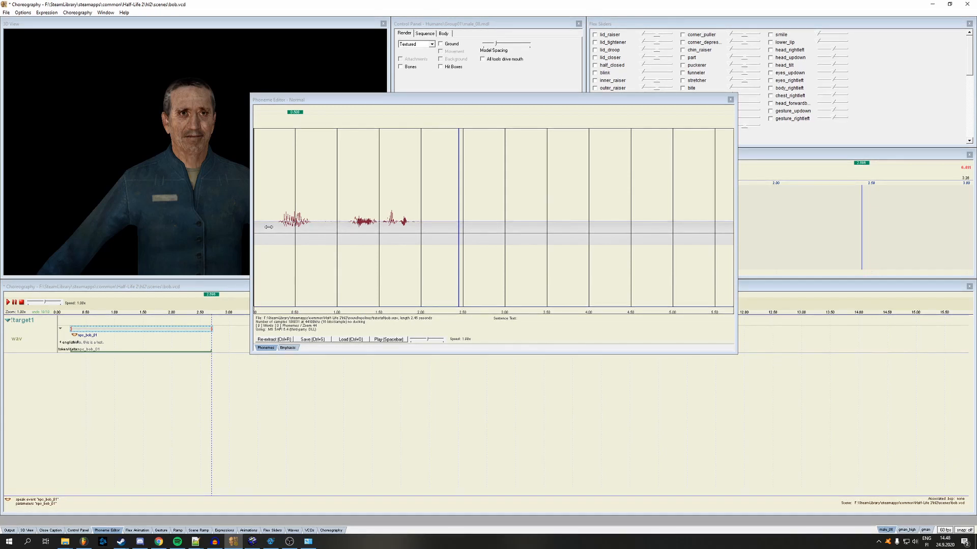
drag(269, 227, 324, 228)
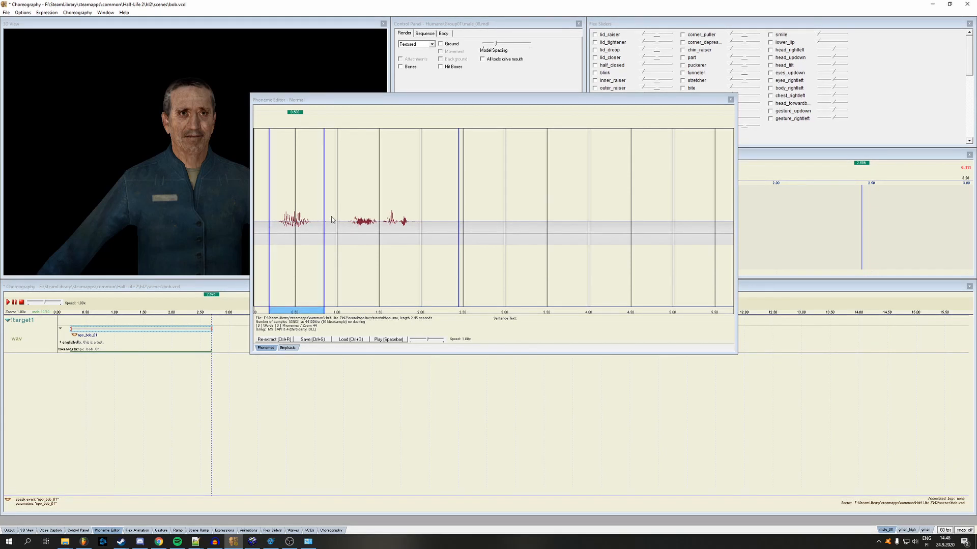
click(337, 225)
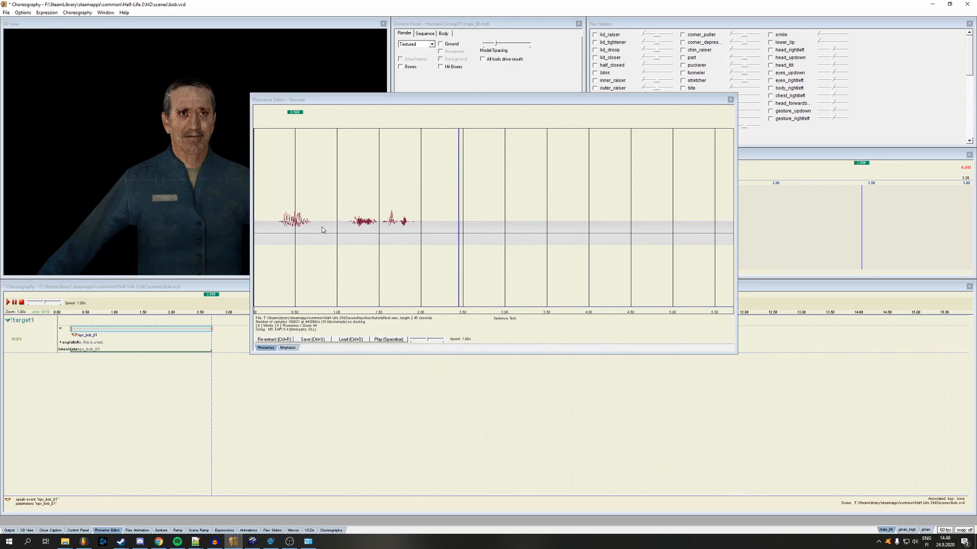
Try redoing the phoneme extraction for the whole bob.wav clip and for its selected first word
scroll(309, 235, up, 3)
scroll(310, 236, up, 2)
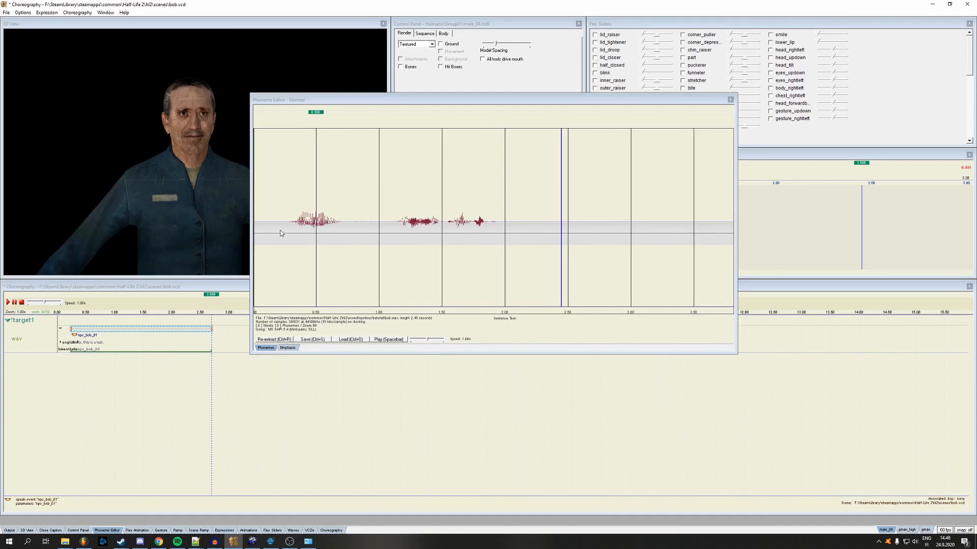
right_click(295, 225)
click(295, 224)
right_click(356, 223)
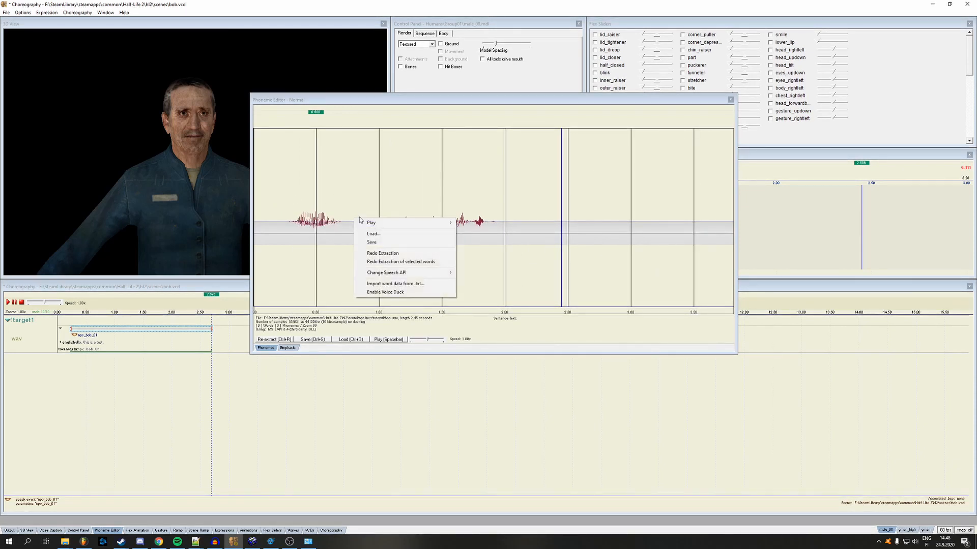
click(402, 253)
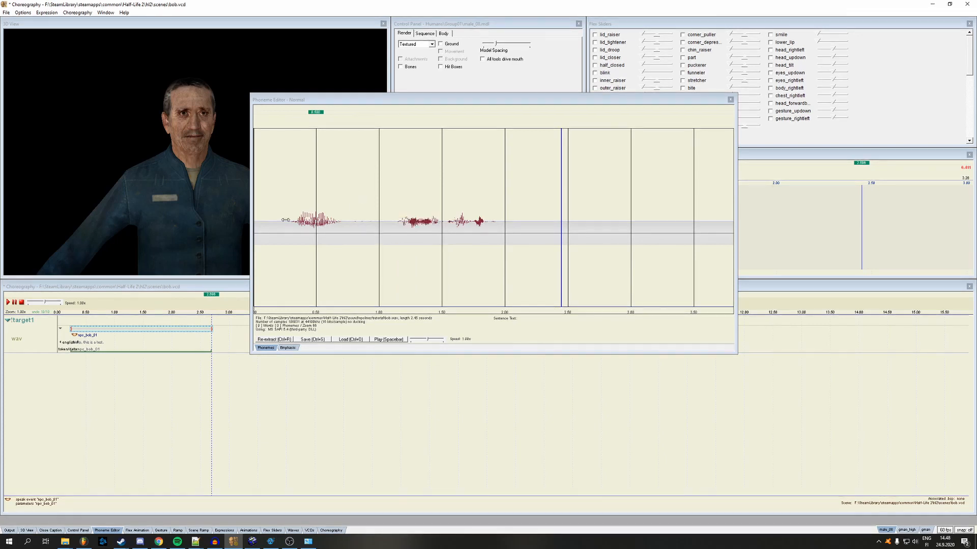
drag(275, 219, 358, 222)
right_click(324, 223)
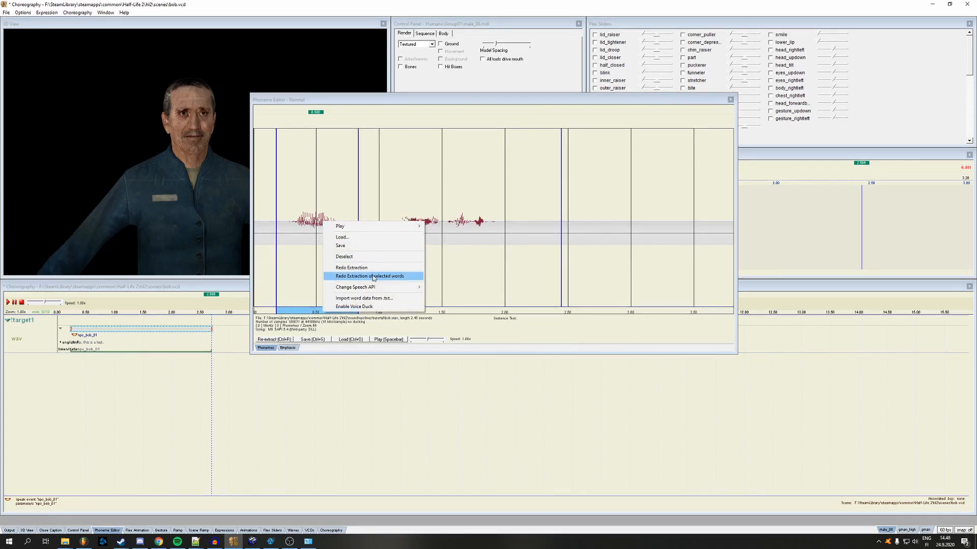
click(346, 277)
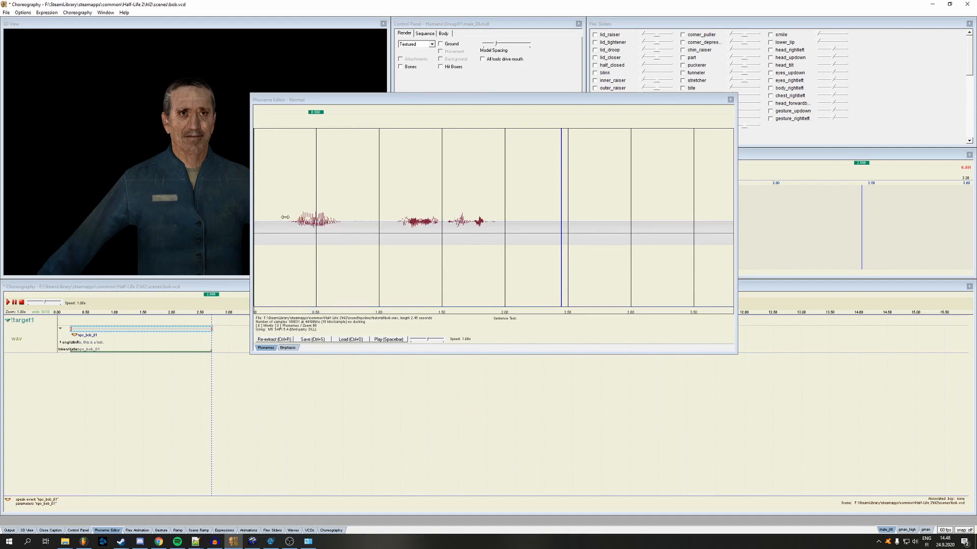
Extract phonemes for the first spoken word, from about 0.2 to 0.8 s, with the phrase "hello" and commit the extraction
drag(275, 217, 356, 223)
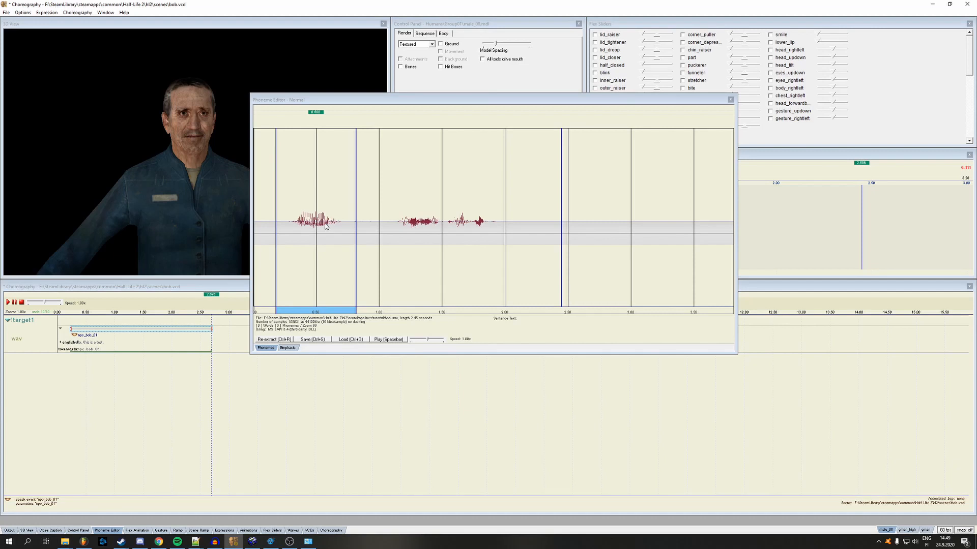
right_click(326, 226)
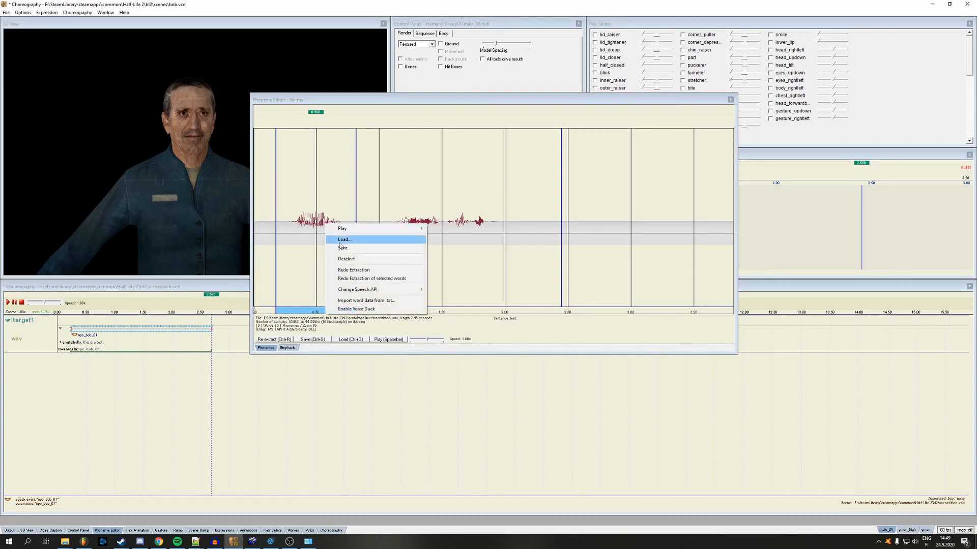
click(375, 279)
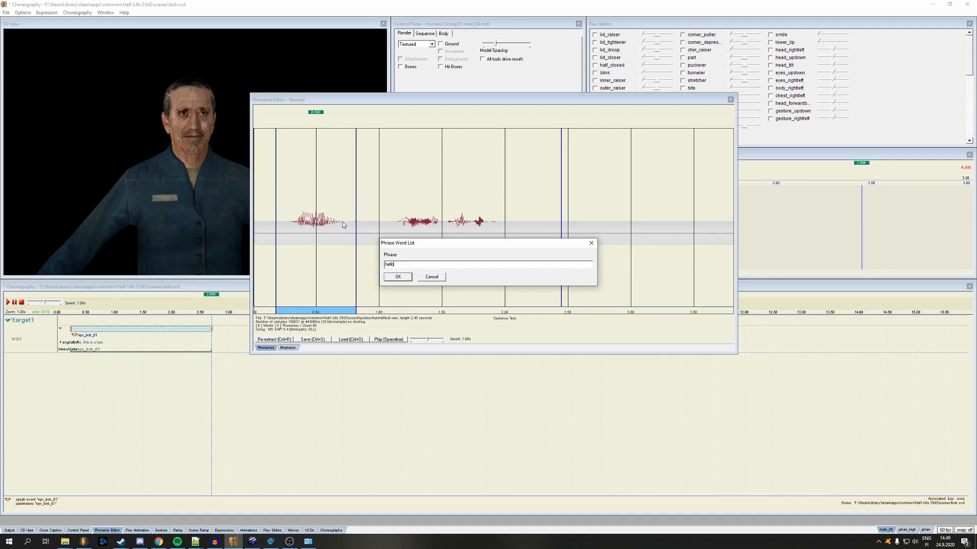
click(405, 279)
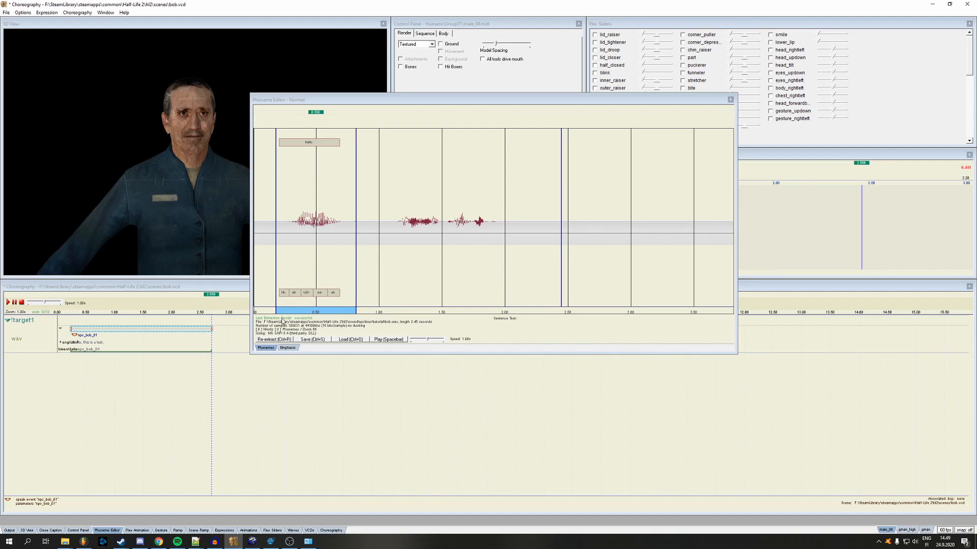
right_click(329, 246)
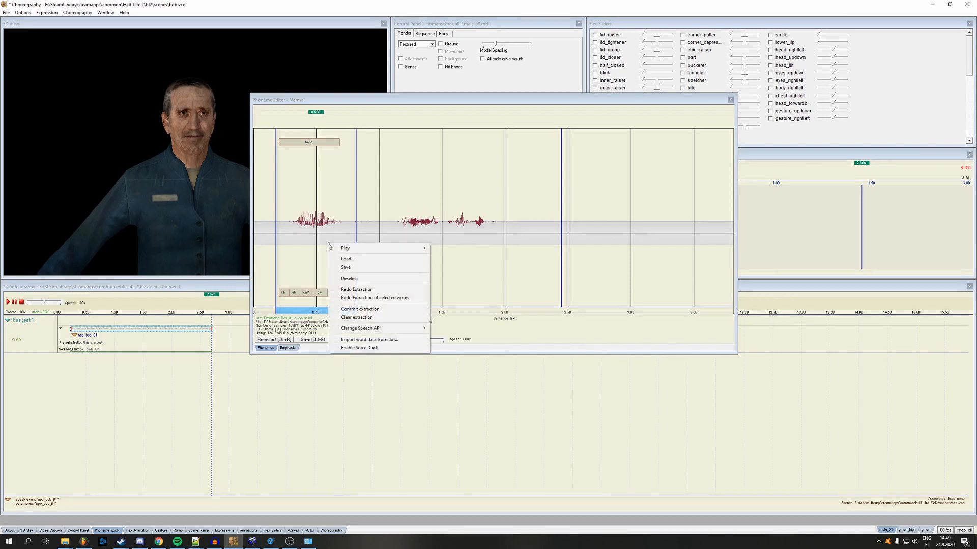
click(379, 309)
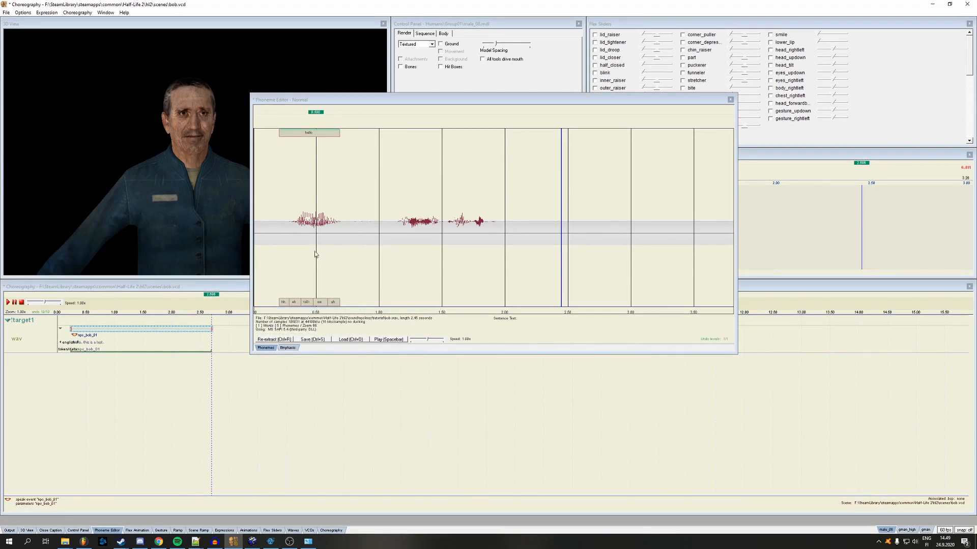
Play and stop the bob.wav audio to check the word "hello" against the sound
key(space)
key(space)
key(space)
key(space)
Extract phonemes for the remaining speech, from about 1.1 to 2.1 s, with the phrase "this is a test" and commit the extraction
drag(388, 223, 519, 228)
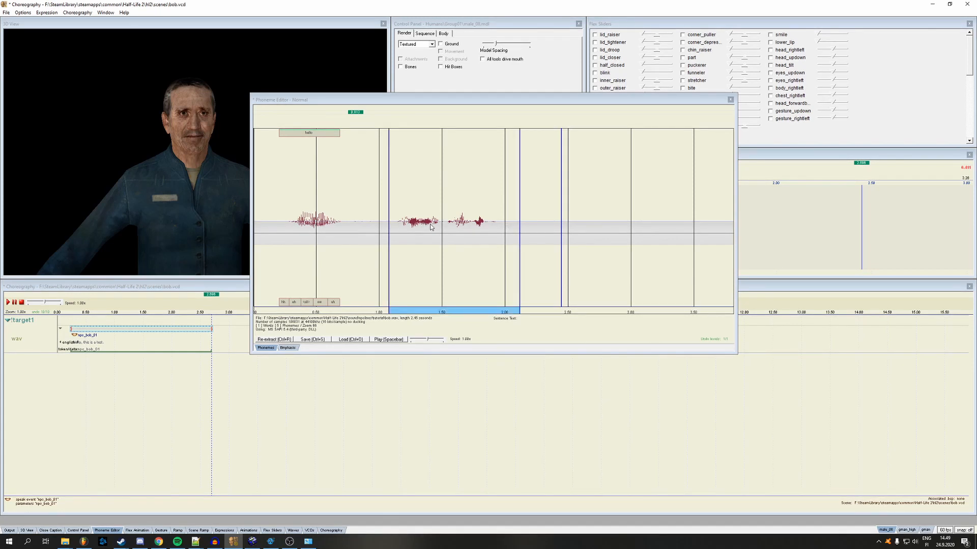
key(space)
right_click(426, 224)
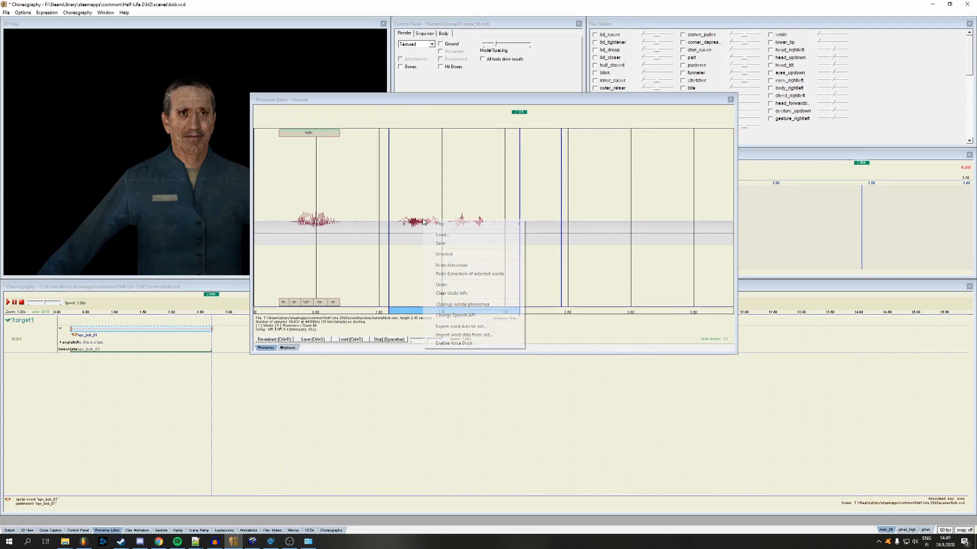
click(469, 273)
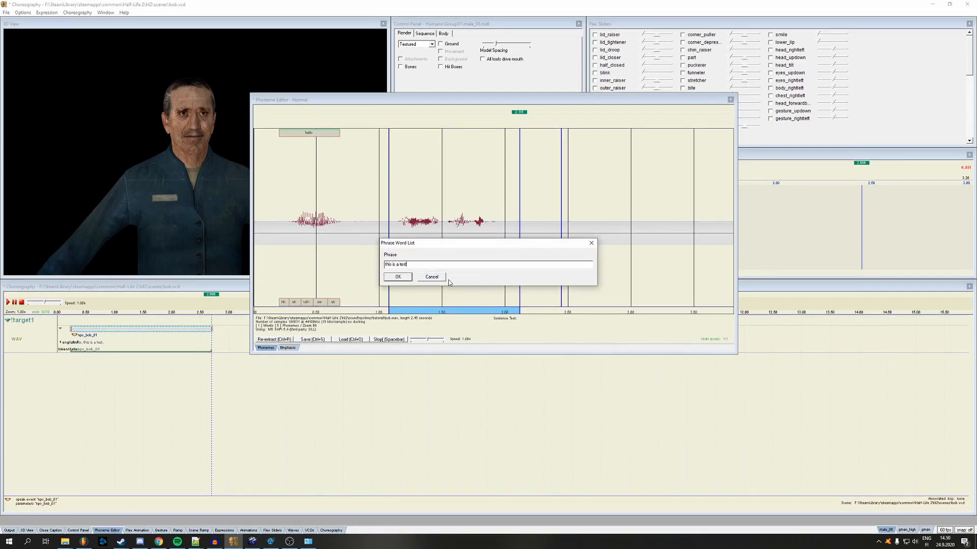
text(this is a test)
click(402, 277)
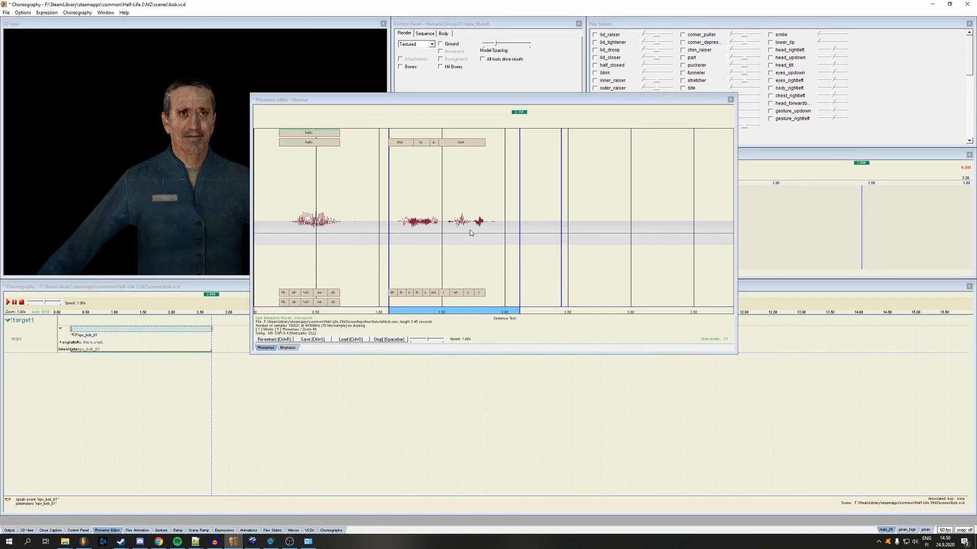
right_click(452, 230)
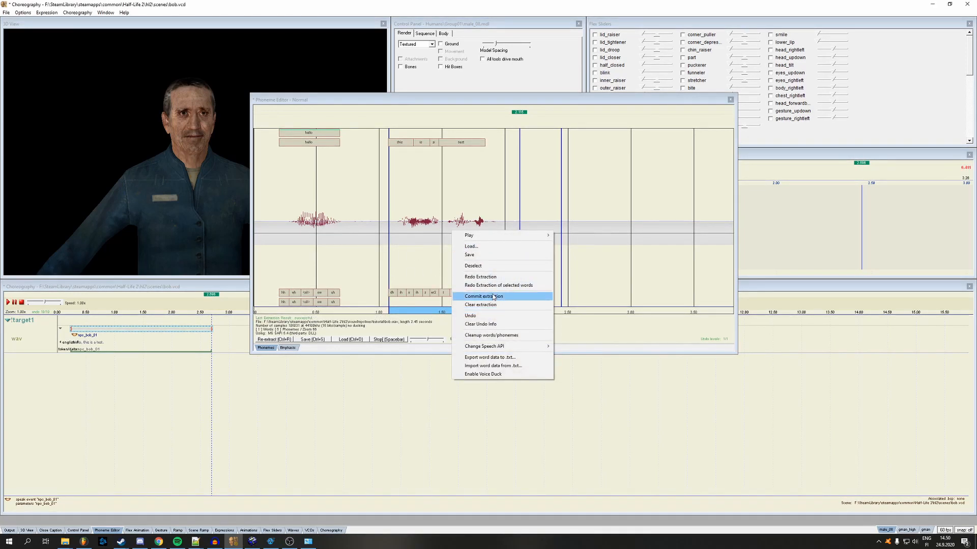
click(493, 297)
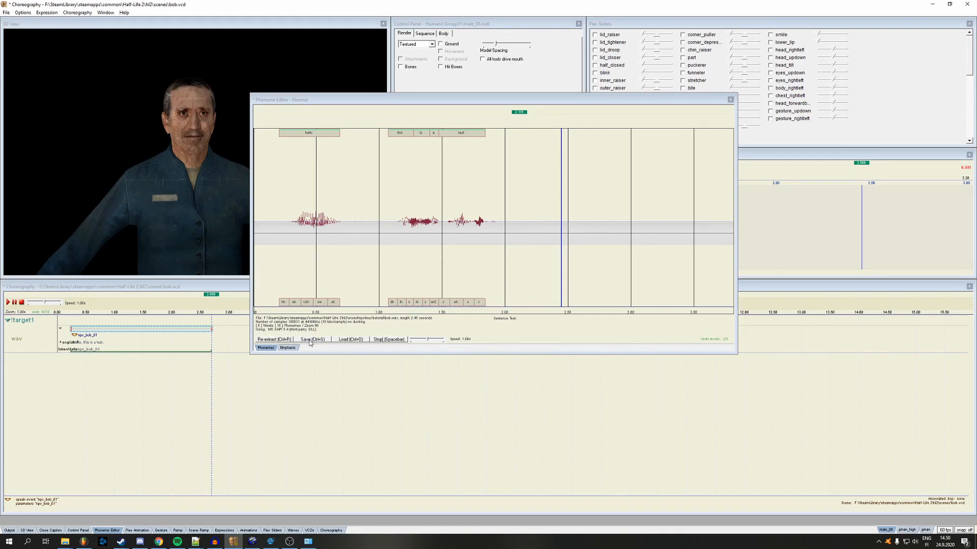
Save the phoneme data to bob.wav, close the Phoneme Editor and save the choreography scene
click(309, 340)
click(731, 100)
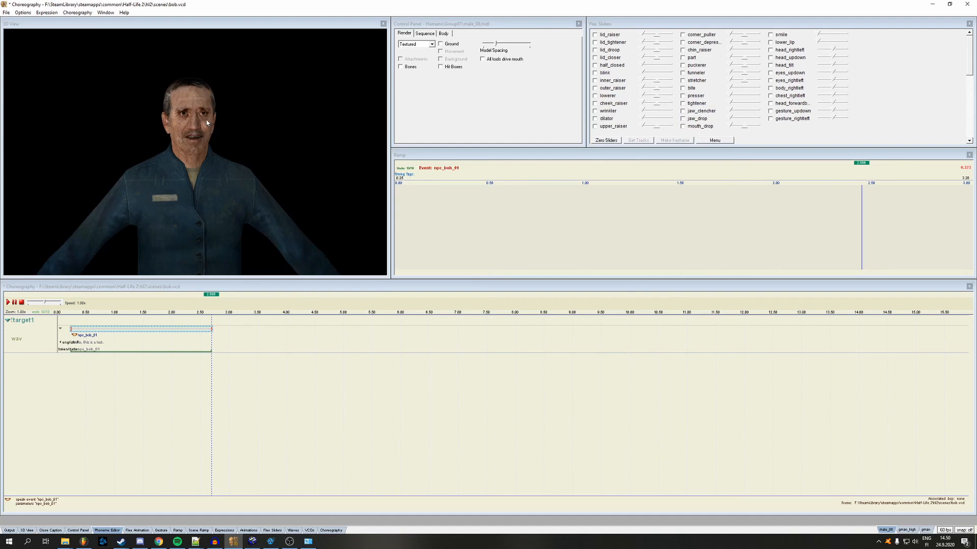
click(78, 12)
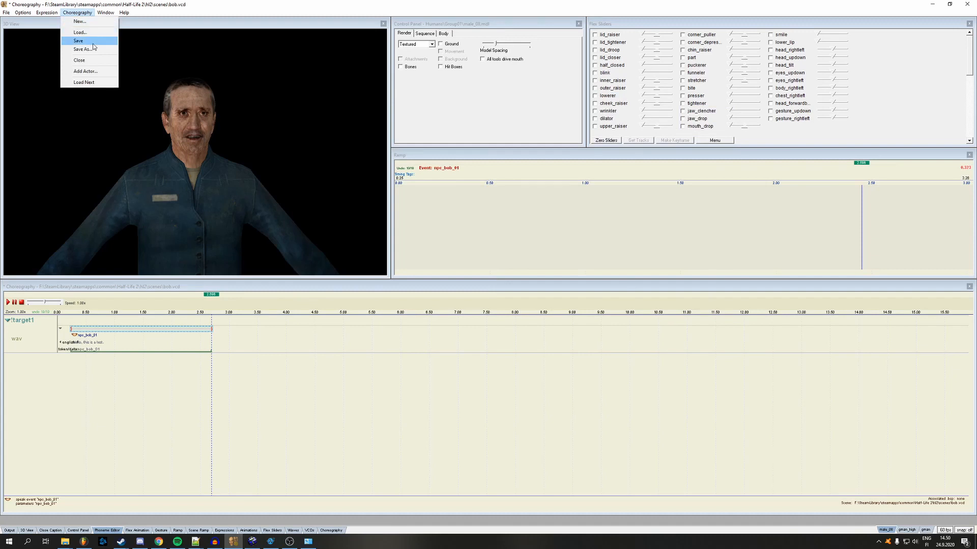
click(78, 41)
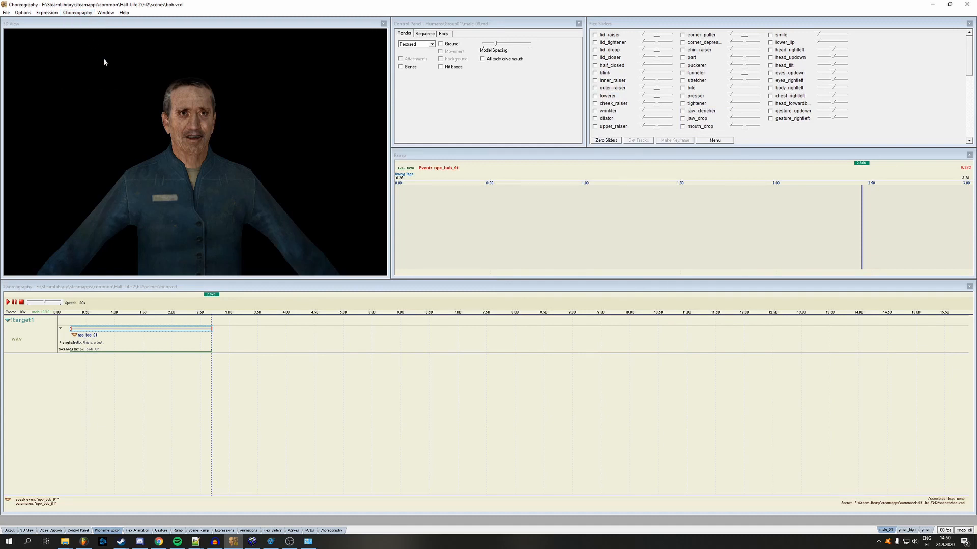
click(78, 12)
click(146, 7)
Play the scene to preview the lip sync and return the scrubber to the start of the timeline
click(21, 303)
click(8, 303)
drag(211, 295, 58, 295)
Add a new channel named "flex" to the !target1 actor
right_click(79, 322)
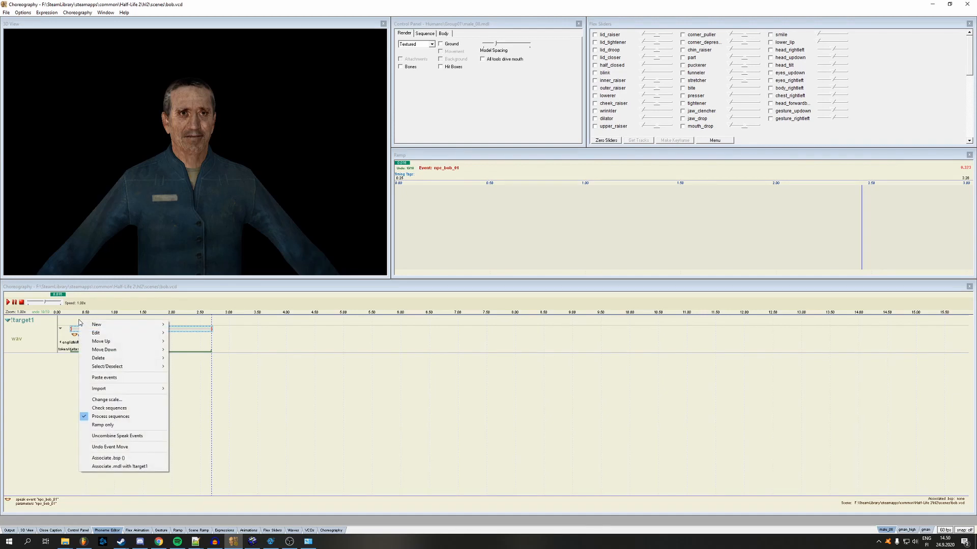
click(75, 321)
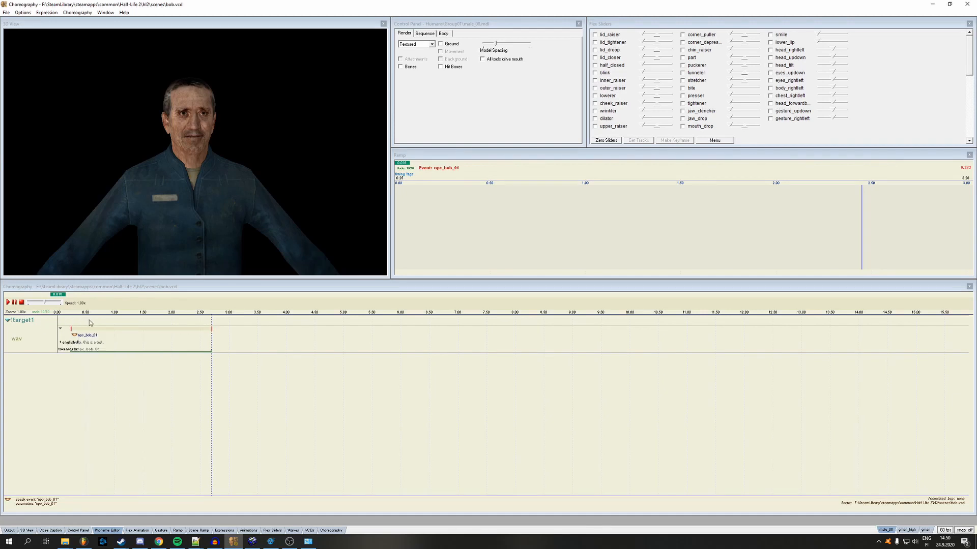
right_click(92, 322)
mouse_move(110, 325)
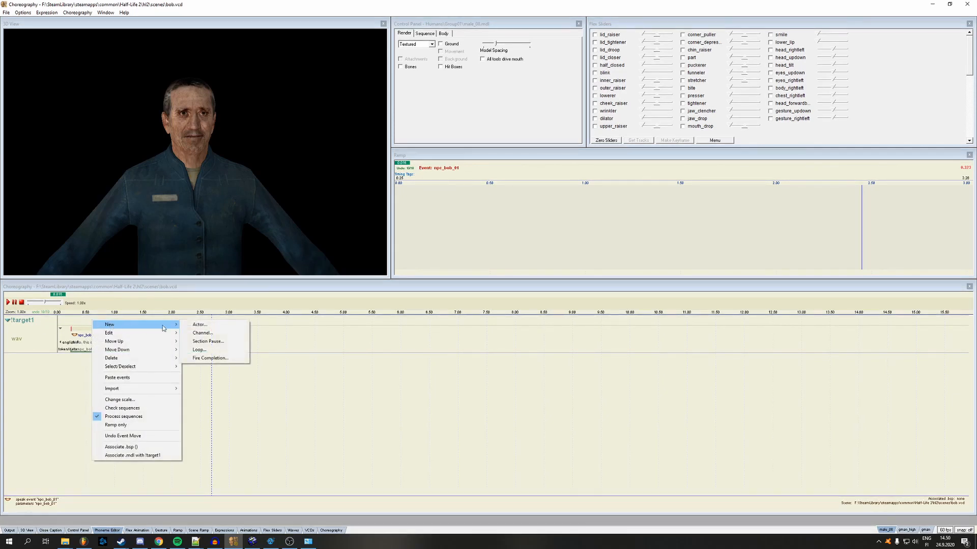
click(211, 333)
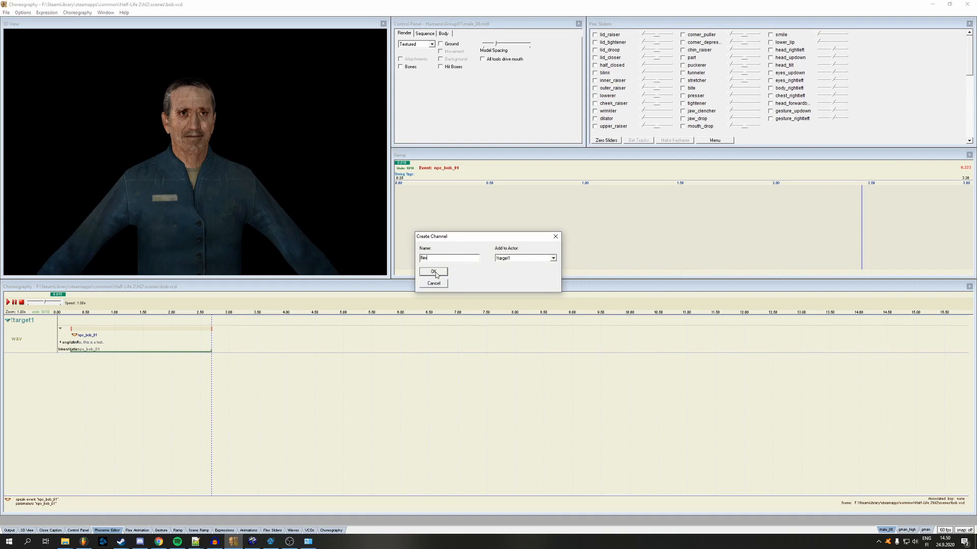
click(435, 273)
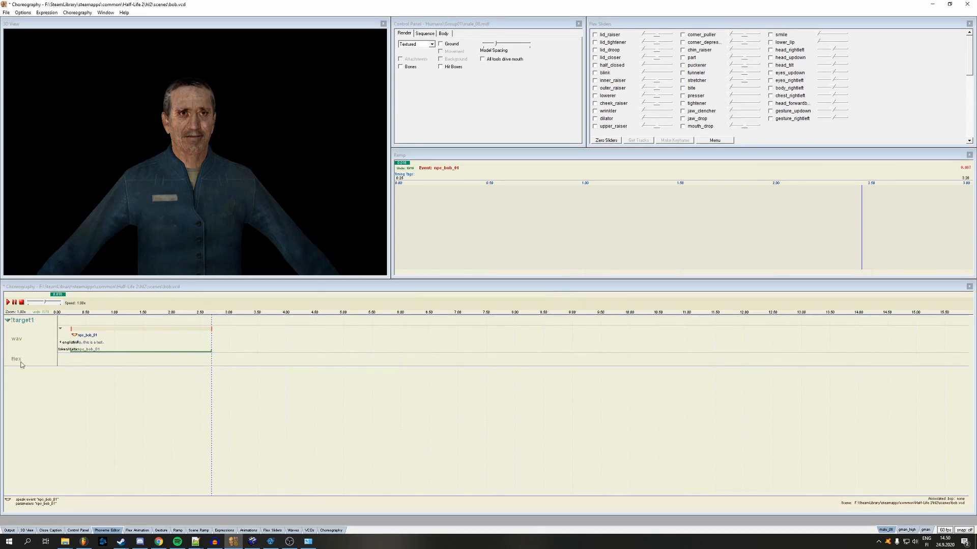
Create a flex animation event named "flex1" on the flex channel and stretch it from about 0.1 to 3.0 s
right_click(87, 361)
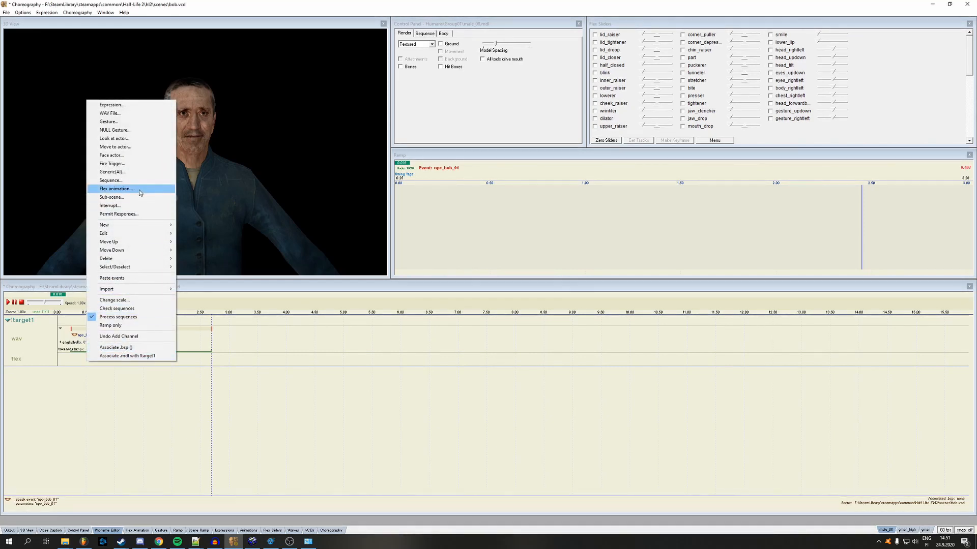
click(116, 188)
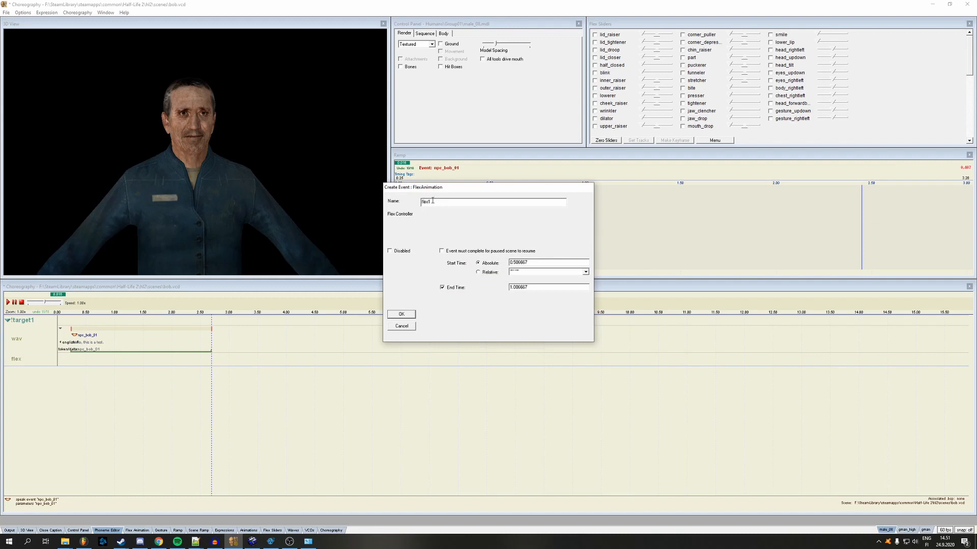
click(400, 314)
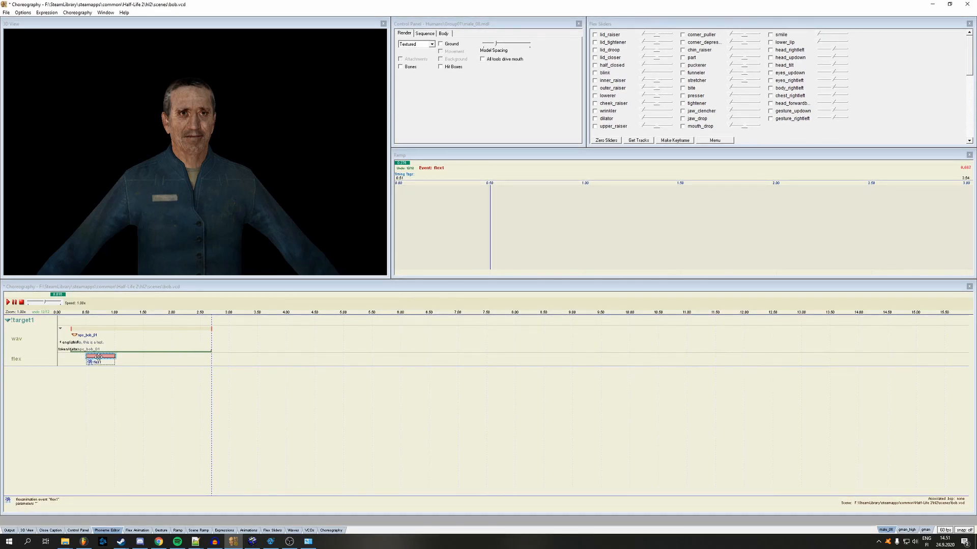
drag(100, 356, 237, 357)
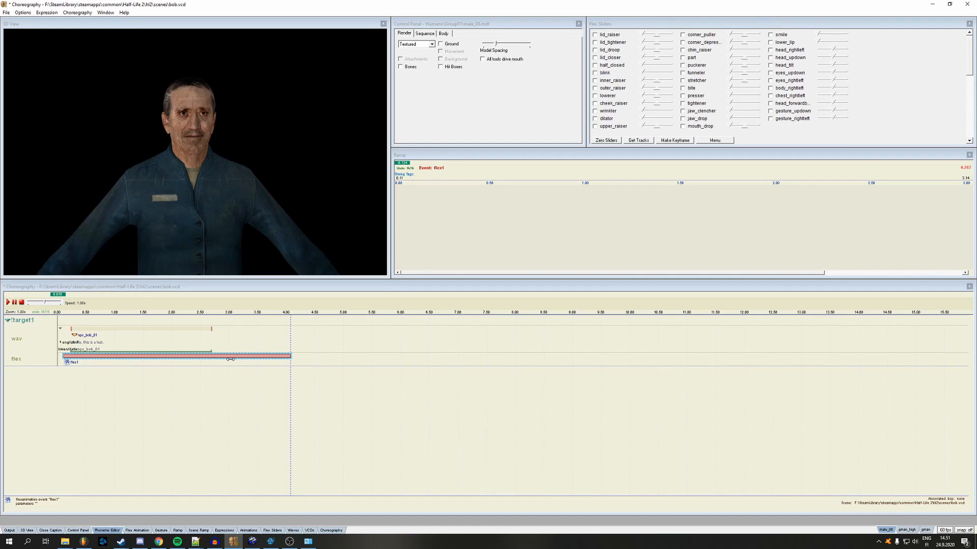
drag(230, 359, 230, 359)
Place the scrubber at about 1.25 s and enable the inner_raiser and outer_raiser flexes at their maximum
drag(61, 294, 123, 298)
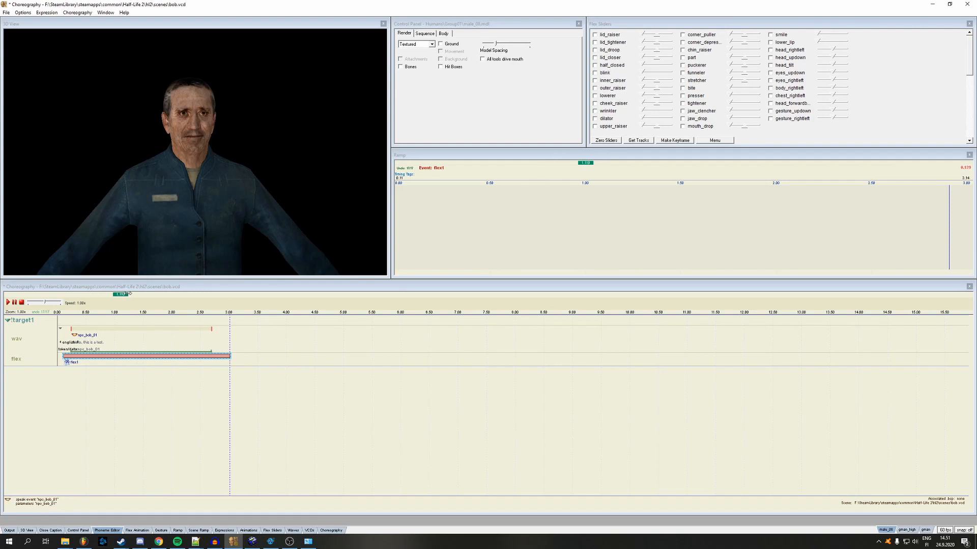
drag(130, 293, 139, 294)
drag(263, 167, 274, 96)
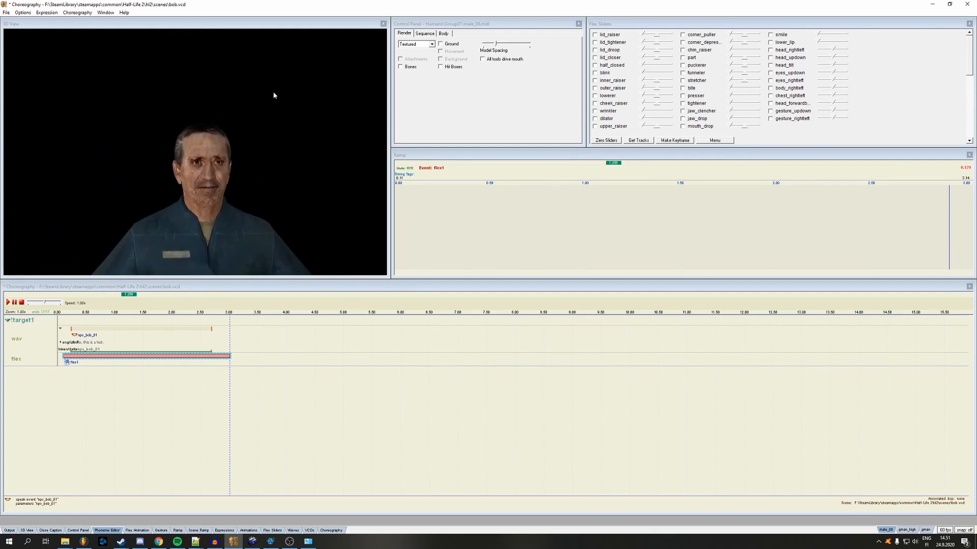
right_drag(274, 93, 305, 170)
shift+drag(305, 171, 321, 154)
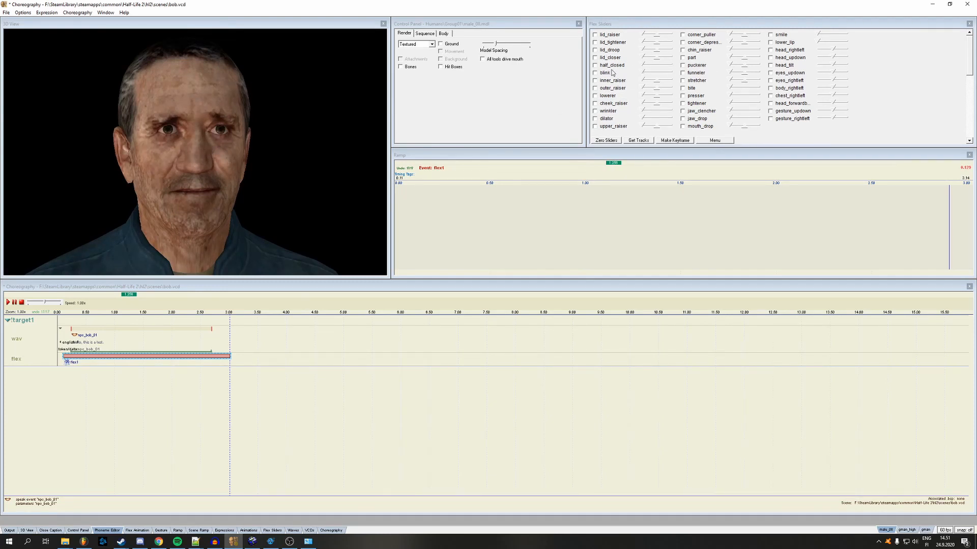
click(595, 81)
drag(643, 82, 671, 87)
click(596, 88)
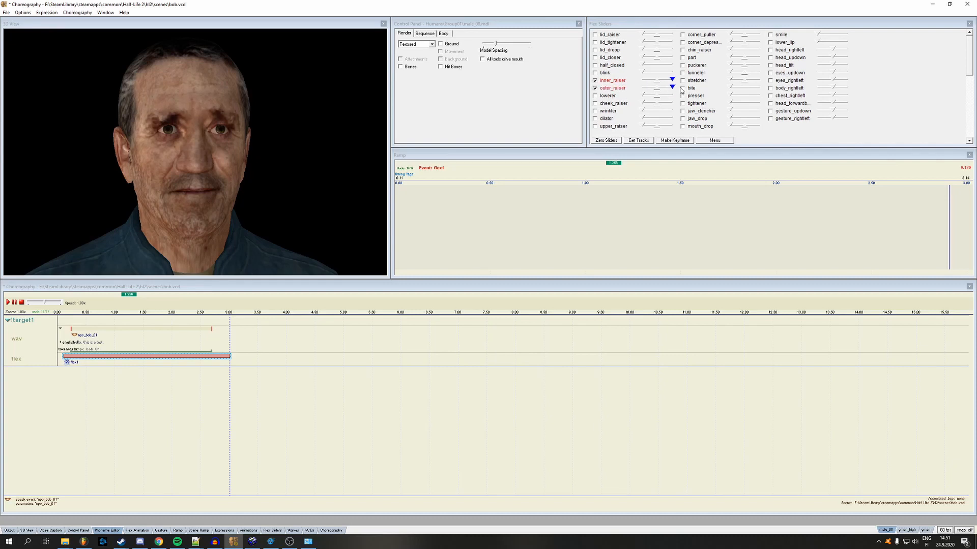
Set lid_closer to about half, head_tilt toward its negative side and upper_raiser to maximum, and make a keyframe of the expression
click(594, 58)
drag(646, 60, 665, 61)
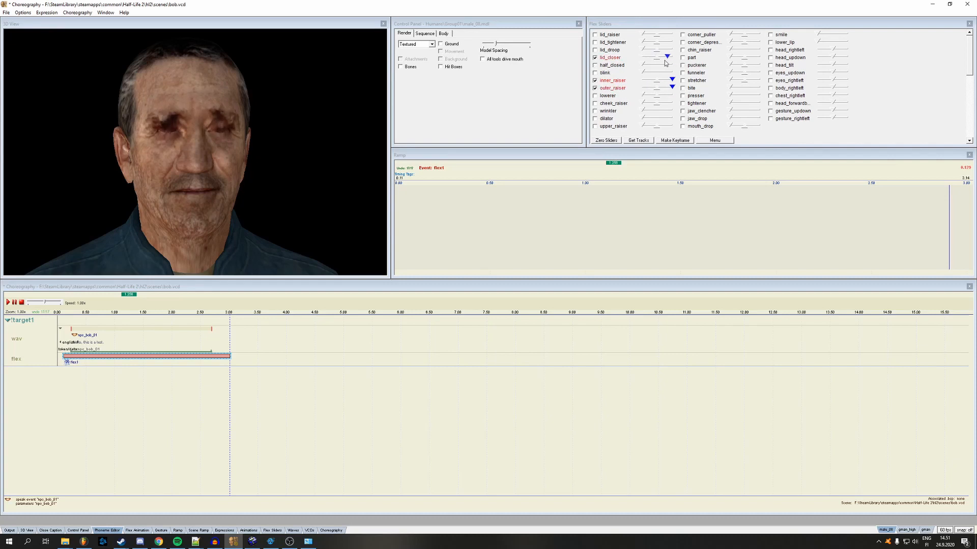
click(770, 66)
drag(829, 66, 809, 67)
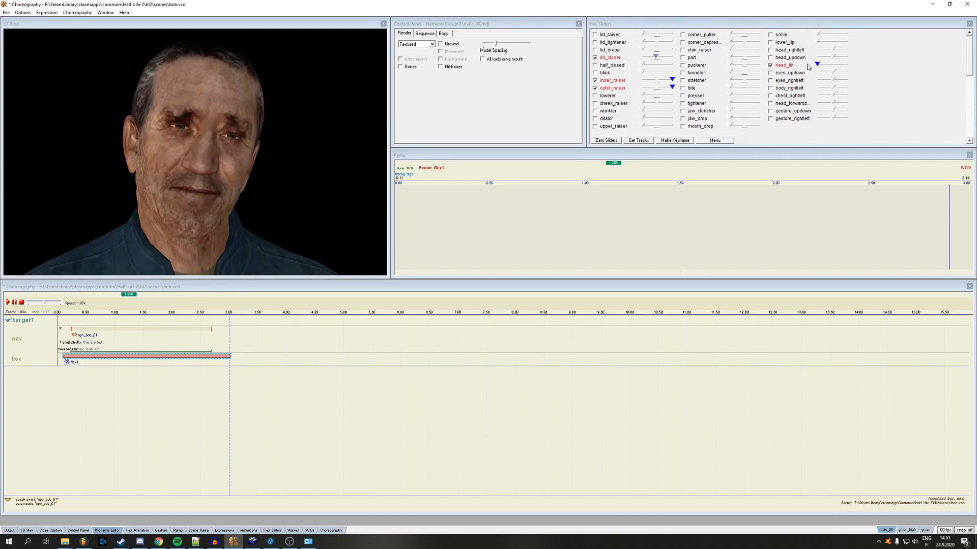
click(594, 126)
drag(645, 126, 689, 128)
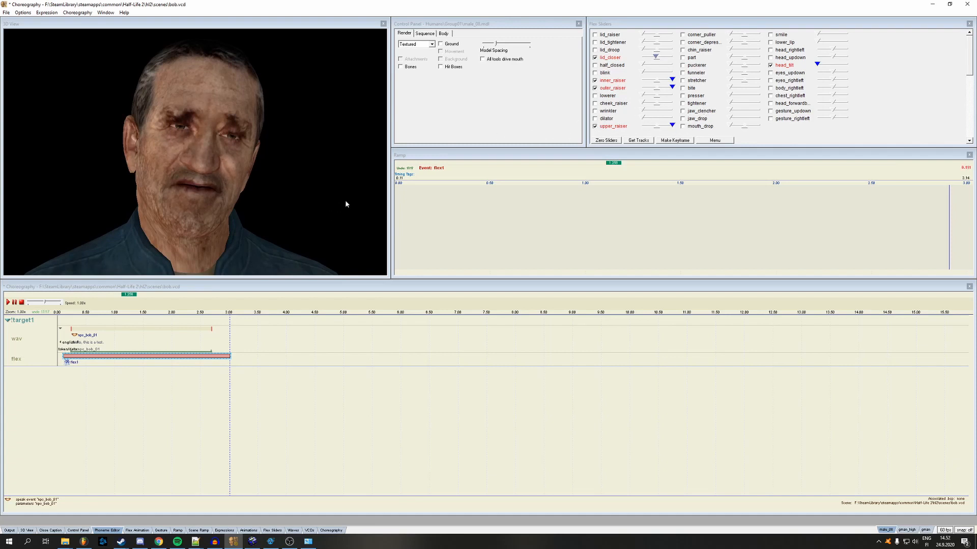
click(679, 142)
click(671, 140)
Scrub the timeline to about 1.6 s to check the keyframed expression
drag(126, 295, 132, 295)
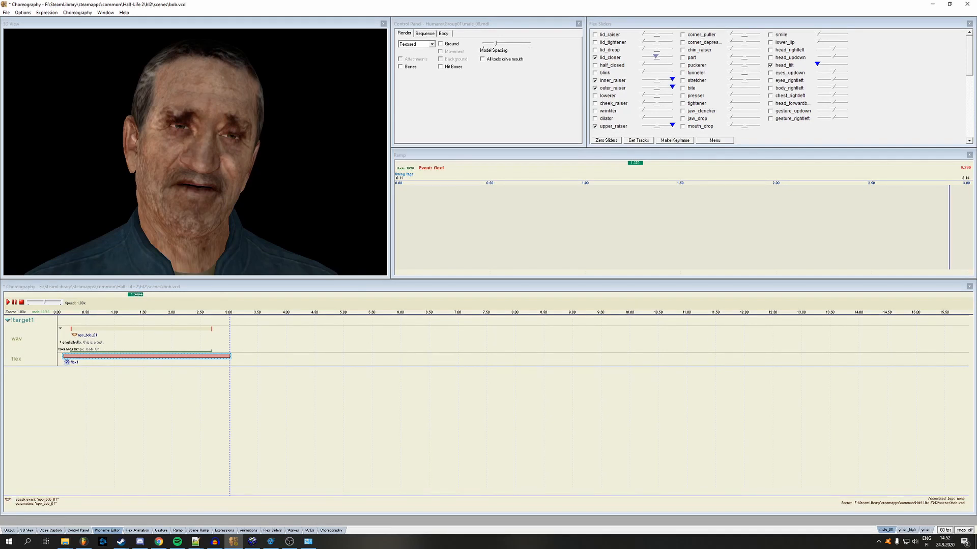
mouse_move(136, 295)
mouse_down()
mouse_move(155, 295)
mouse_move(127, 295)
mouse_move(145, 297)
mouse_up()
mouse_move(144, 297)
mouse_down()
mouse_move(236, 297)
mouse_move(65, 300)
mouse_move(150, 302)
mouse_up()
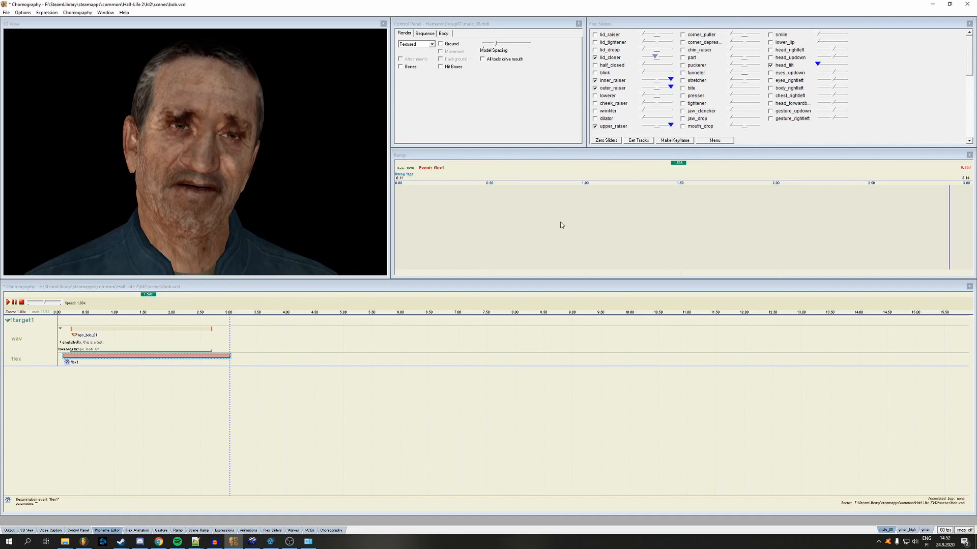
Add a point to the flex1 event's ramp curve and position it at full height near 1.1 s on the ramp
click(613, 195)
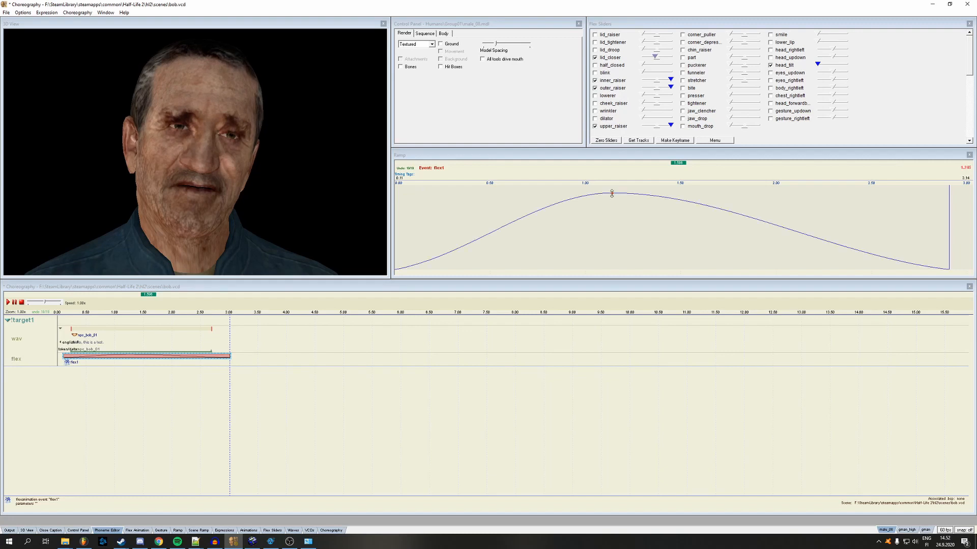
click(612, 194)
click(612, 194)
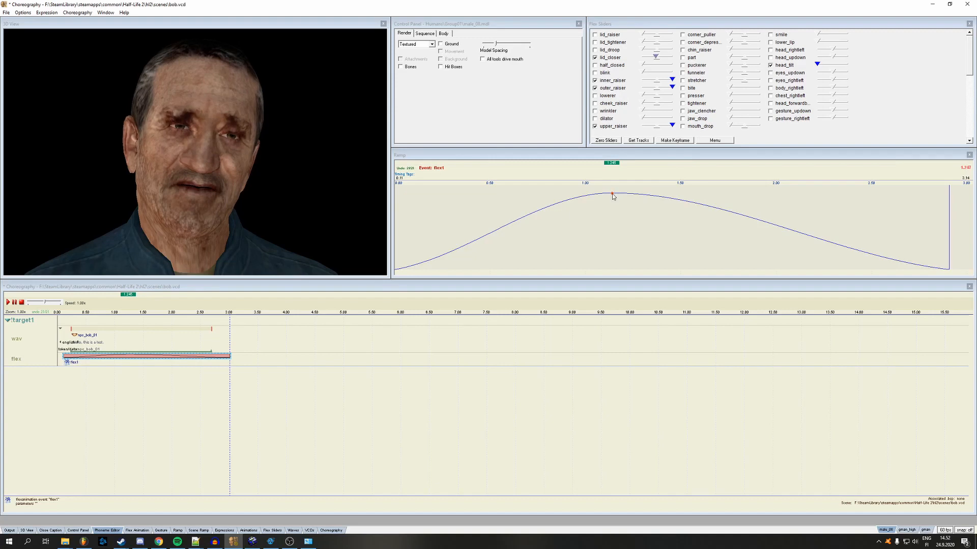
mouse_move(611, 194)
mouse_down()
mouse_move(615, 210)
mouse_move(613, 181)
mouse_move(613, 268)
mouse_move(613, 183)
mouse_move(609, 250)
mouse_move(608, 181)
mouse_move(527, 163)
mouse_move(421, 163)
mouse_move(839, 163)
mouse_move(595, 163)
mouse_move(614, 163)
mouse_up()
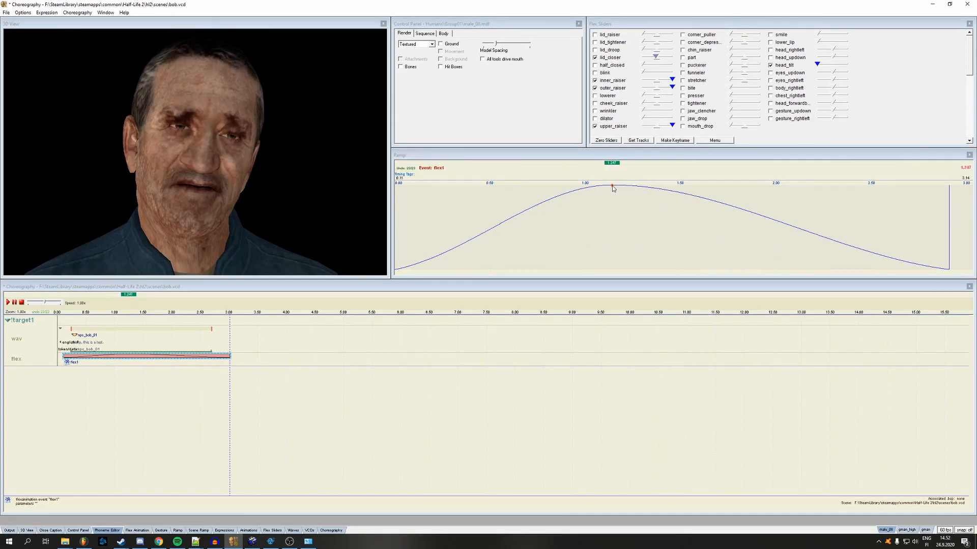
mouse_move(614, 189)
mouse_down()
mouse_move(602, 189)
mouse_move(630, 211)
mouse_move(440, 205)
mouse_move(765, 207)
mouse_move(714, 207)
mouse_up()
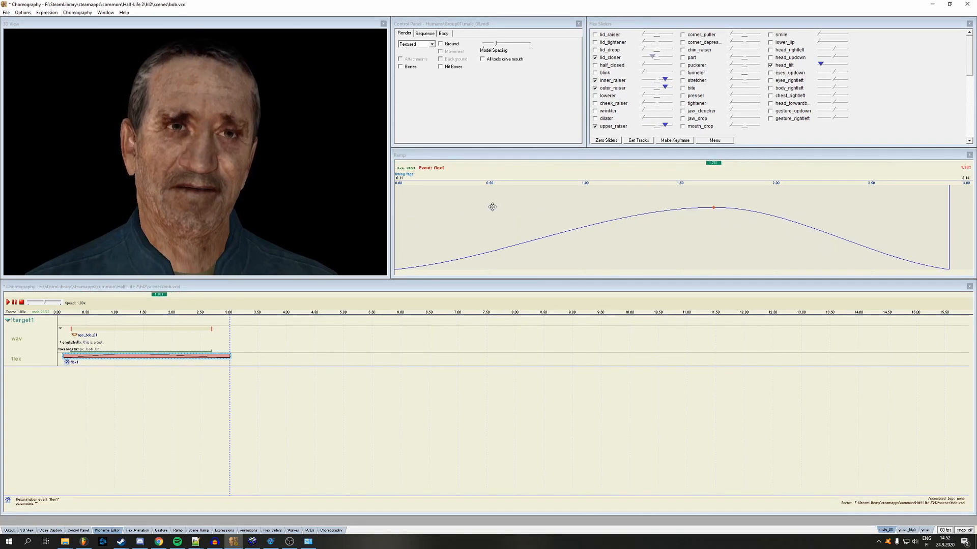
mouse_move(493, 207)
mouse_down()
mouse_move(595, 211)
mouse_move(595, 269)
mouse_move(599, 164)
mouse_up()
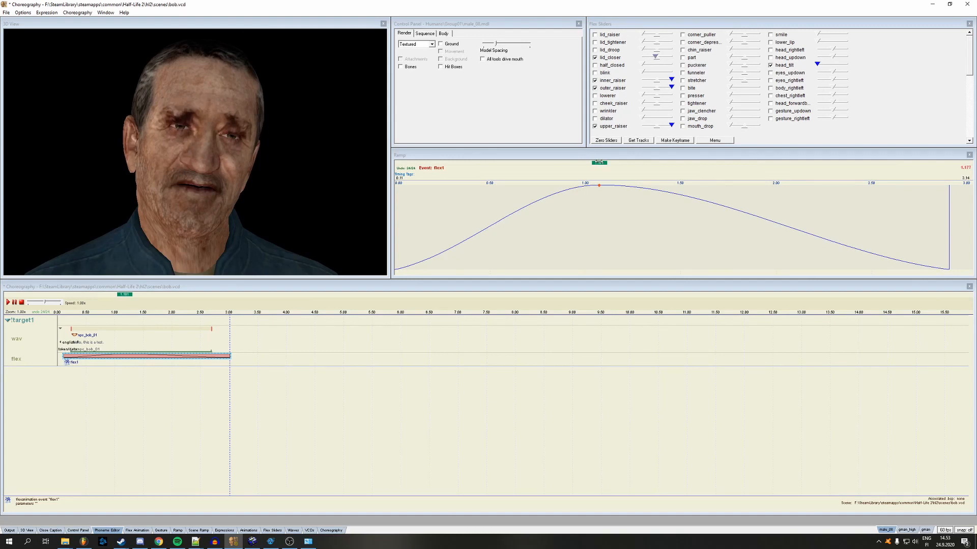
Play the scene from near its start to preview the facial expression and return the scrubber to about 1.3 s
mouse_move(599, 163)
mouse_down()
mouse_move(389, 163)
mouse_move(948, 173)
mouse_move(915, 164)
mouse_move(402, 164)
mouse_move(935, 179)
mouse_move(620, 159)
mouse_move(444, 161)
mouse_move(396, 192)
mouse_up()
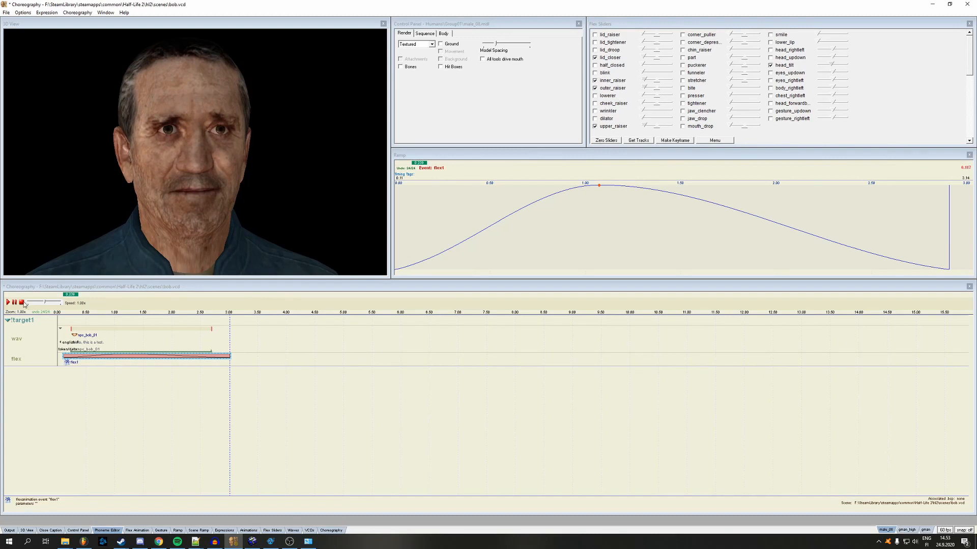
click(8, 302)
click(158, 333)
drag(229, 296, 124, 296)
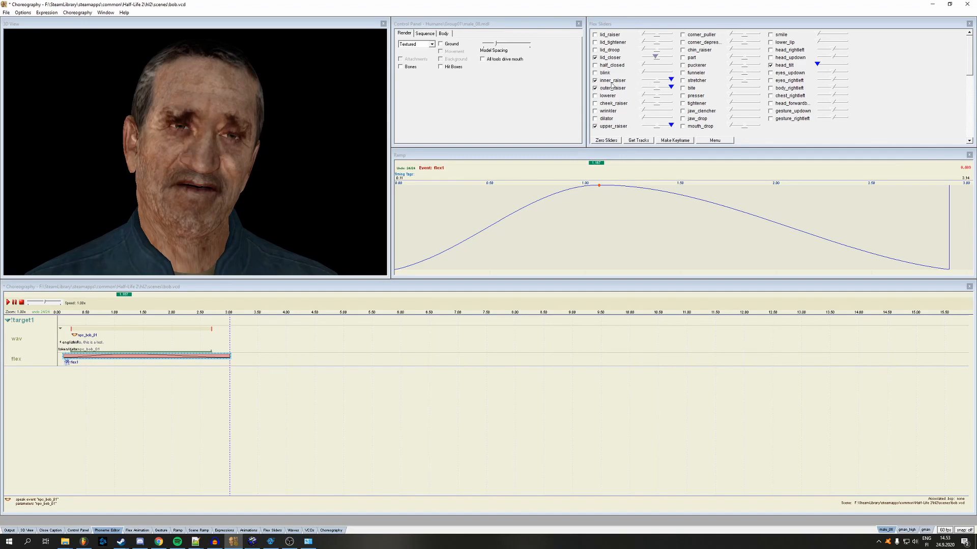
drag(123, 295, 130, 295)
Open the Flex Animation editor for the flex1 event and expand the inner raiser track
click(149, 354)
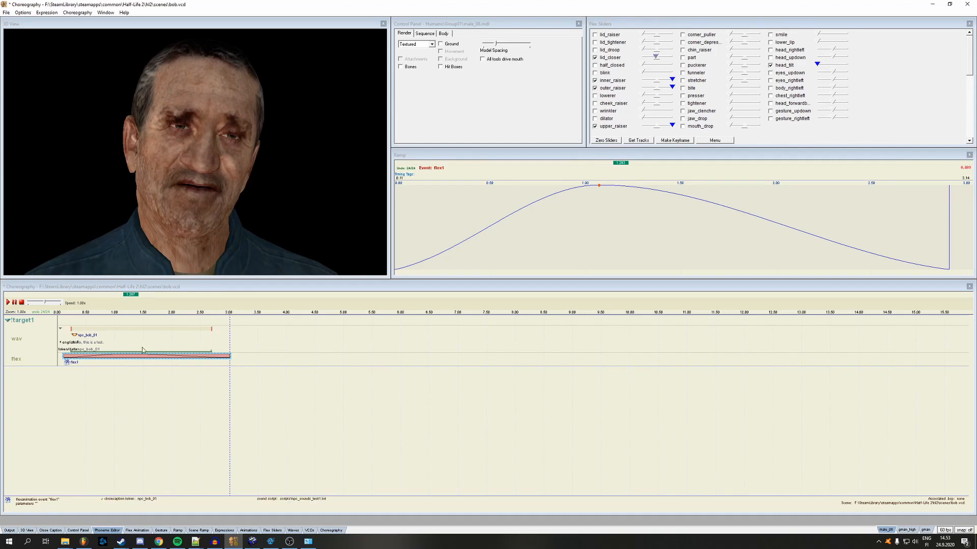
click(105, 13)
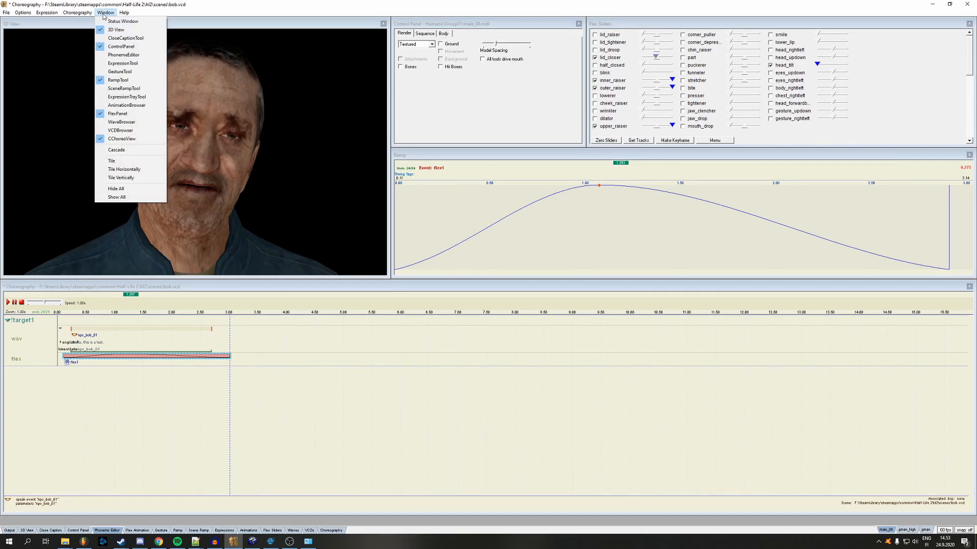
click(130, 64)
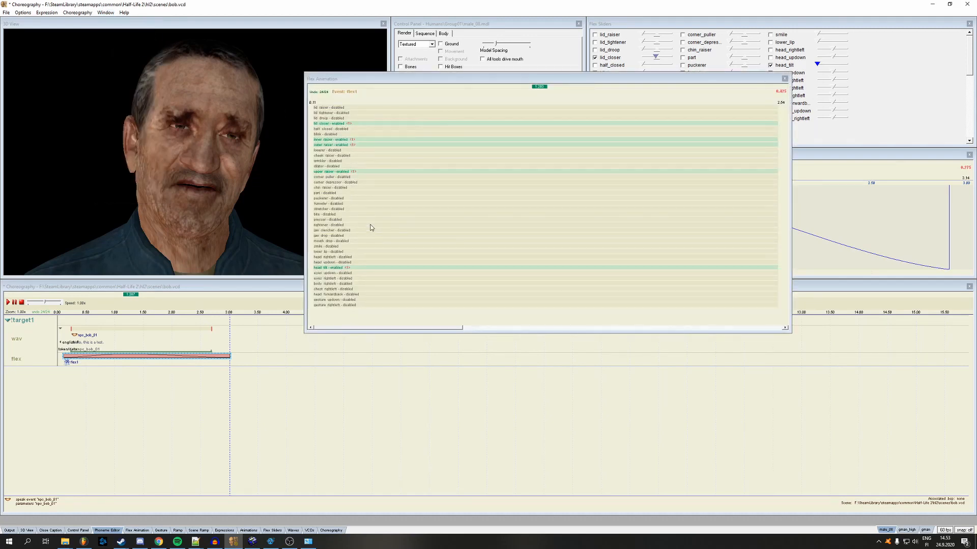
scroll(370, 225, down, 2)
scroll(366, 235, up, 1)
scroll(366, 238, up, 2)
click(334, 141)
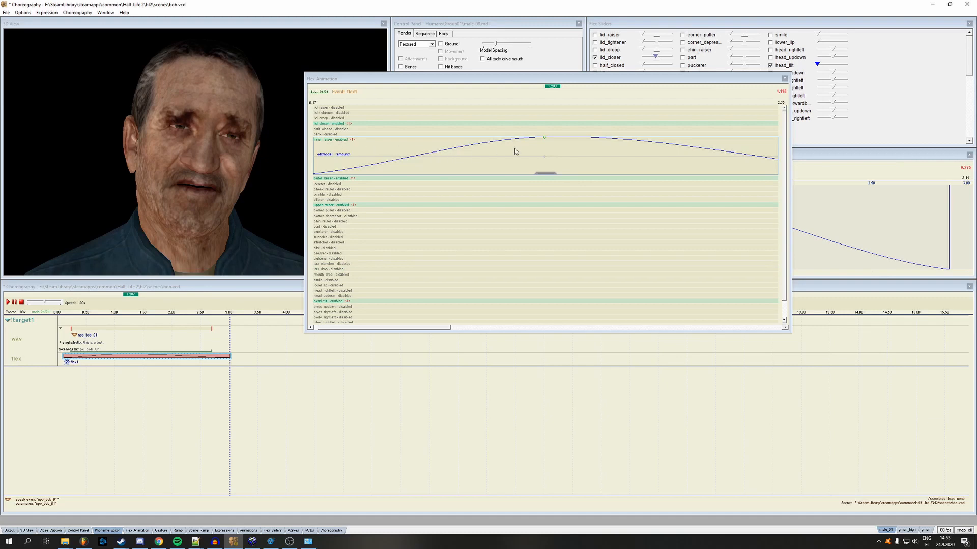
Lower the inner raiser keyframe to about a third of its full amount, at about 1.2 s
click(544, 137)
drag(557, 78, 477, 113)
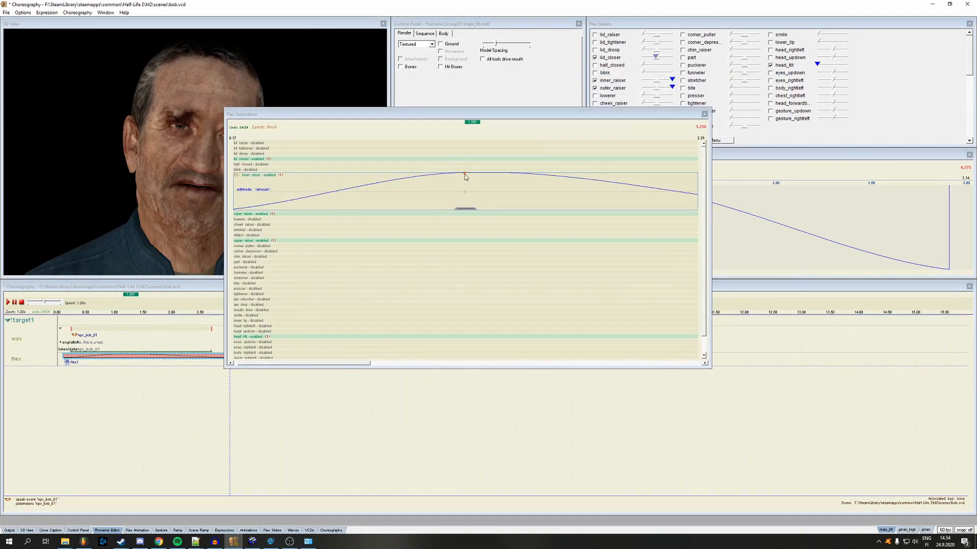
mouse_move(464, 176)
mouse_down()
mouse_move(450, 195)
mouse_move(343, 184)
mouse_move(350, 208)
mouse_move(406, 223)
mouse_up()
mouse_move(410, 187)
mouse_down()
mouse_move(338, 176)
mouse_move(473, 178)
mouse_move(459, 226)
mouse_move(462, 204)
mouse_up()
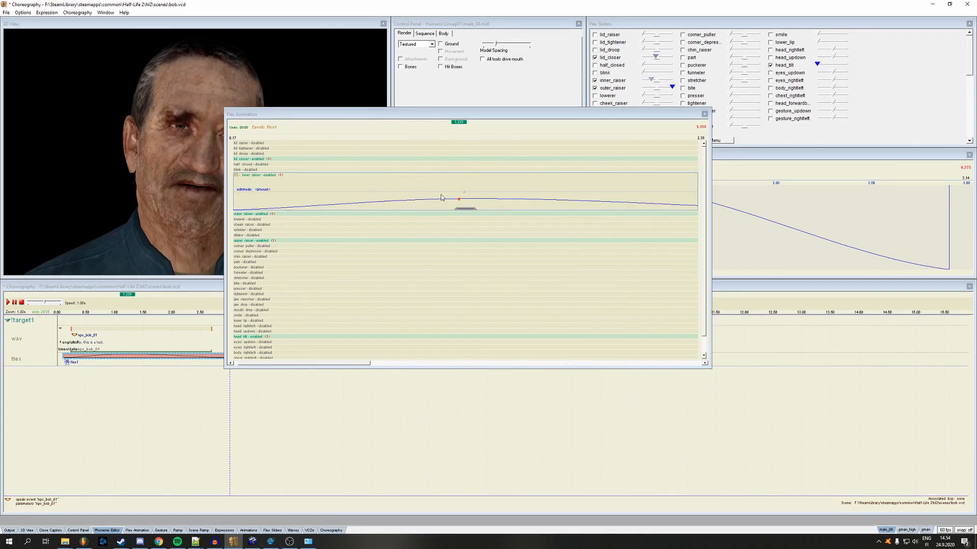
Close the Flex Animation editor, play the scene to preview the edit and return the scrubber to about 0.4 s
click(704, 114)
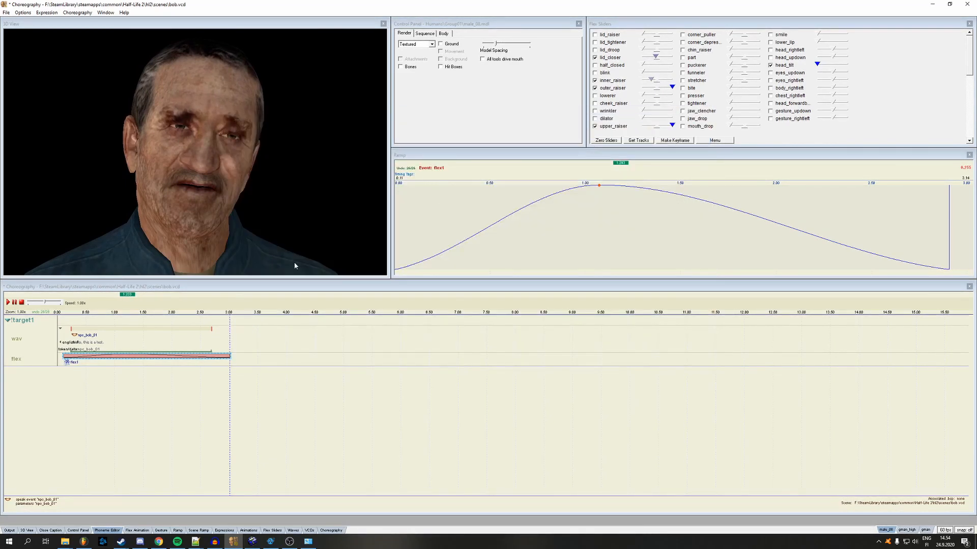
click(9, 303)
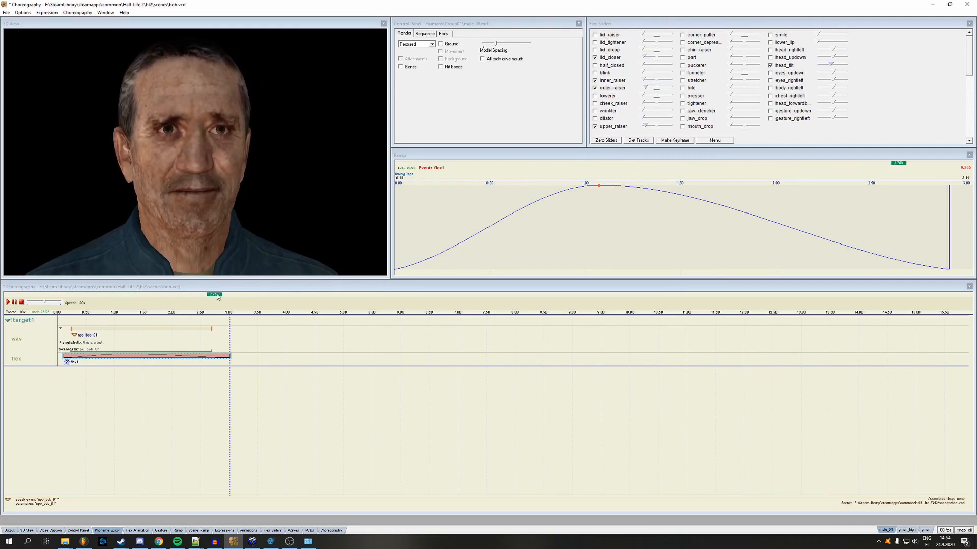
drag(218, 297, 78, 296)
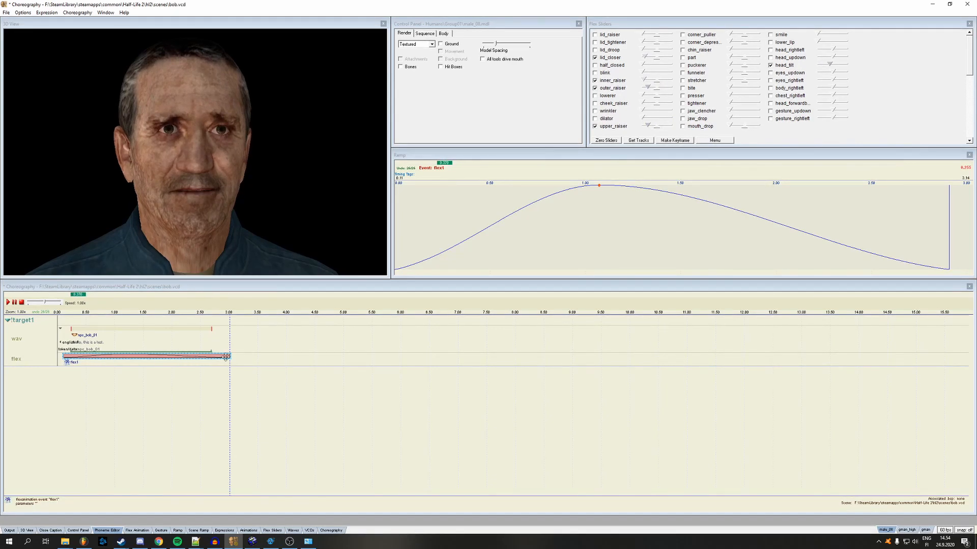
Add a new channel named "look" to the !target1 actor
right_click(87, 320)
mouse_move(120, 329)
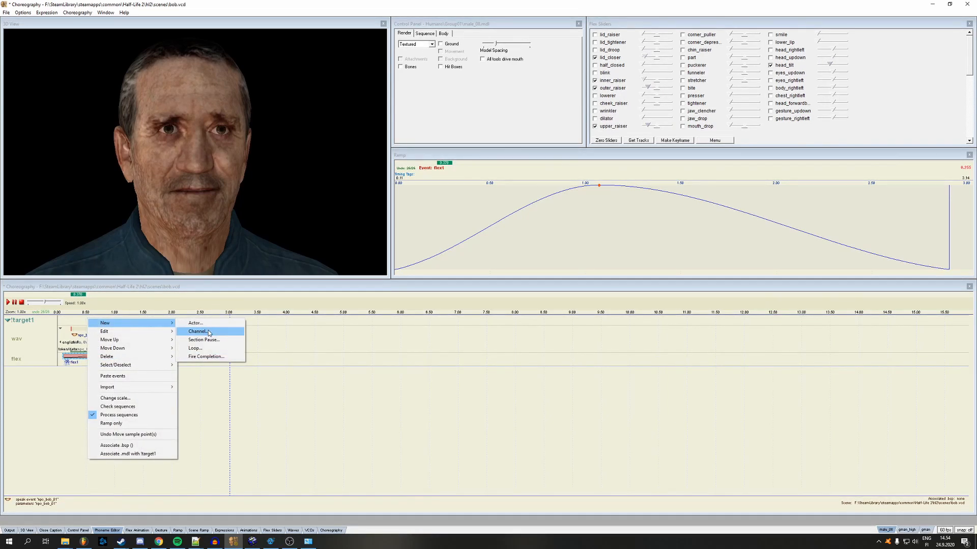
click(80, 321)
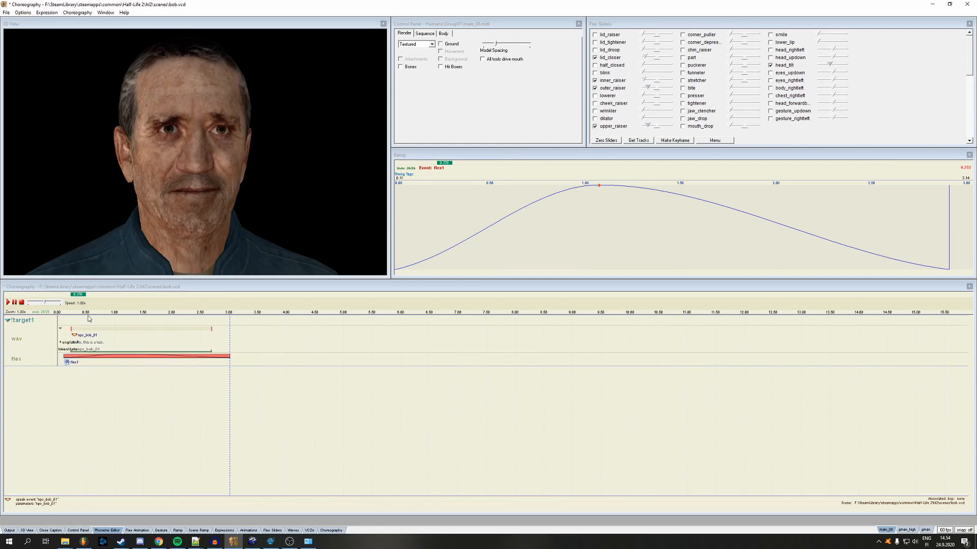
right_click(99, 320)
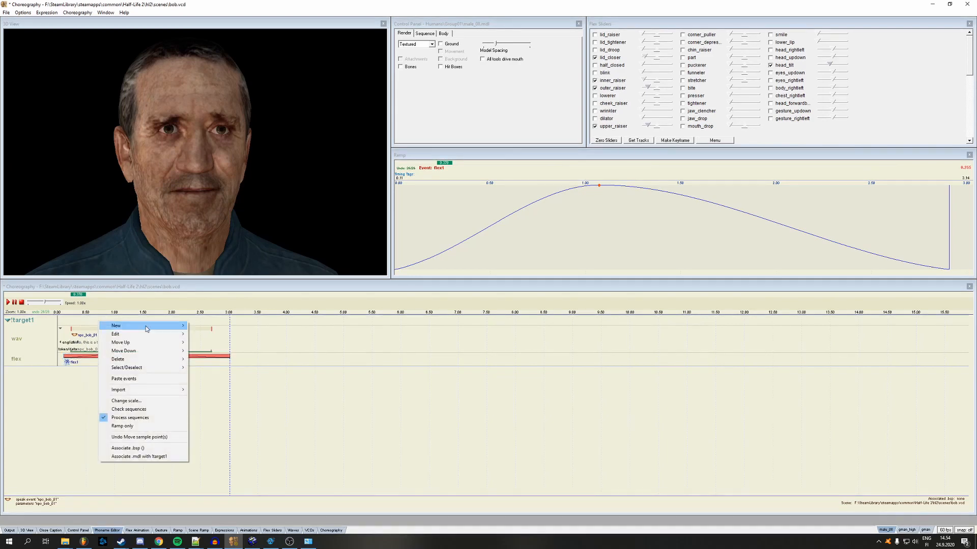
mouse_move(145, 326)
click(224, 333)
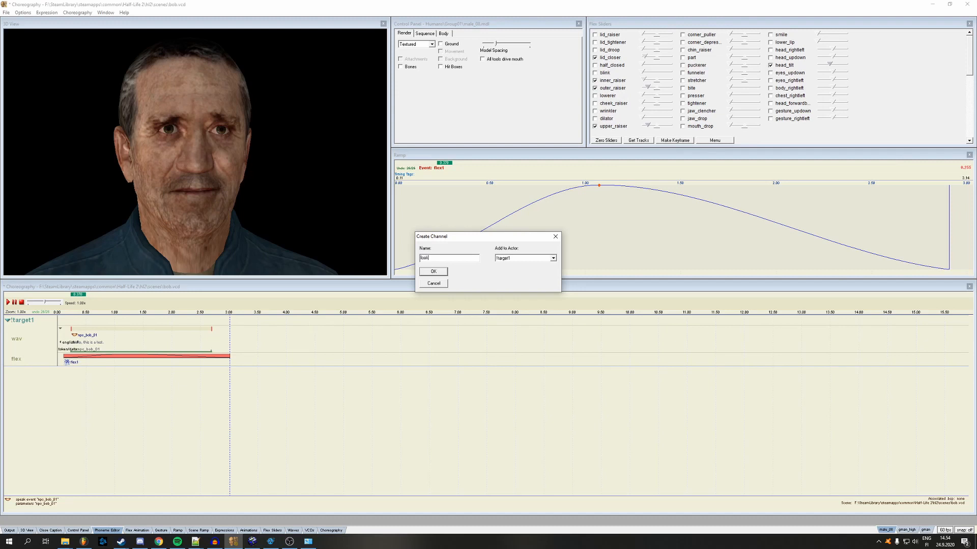
click(437, 272)
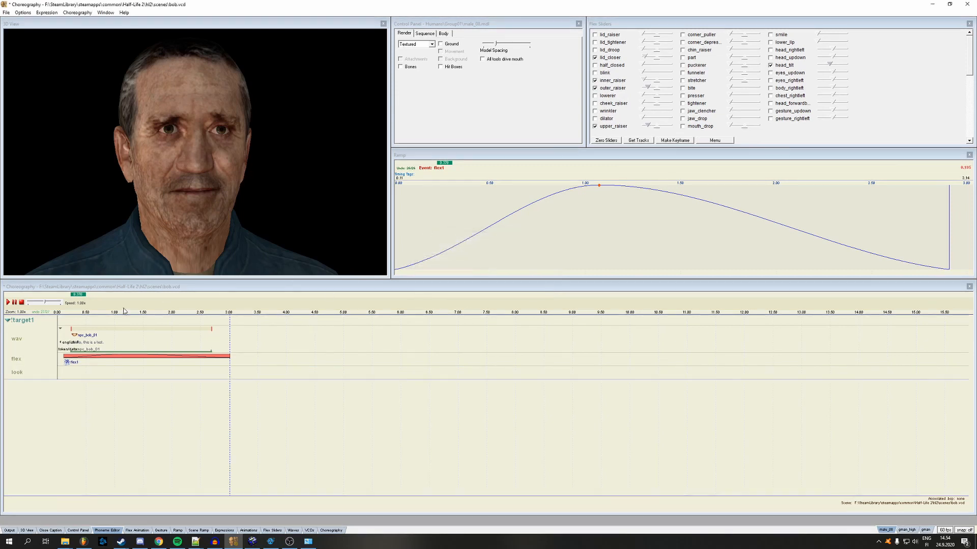
Create a look-at event named "lookat" targeting !player on the look channel and stretch it from 0 to about 3.2 s
right_click(73, 375)
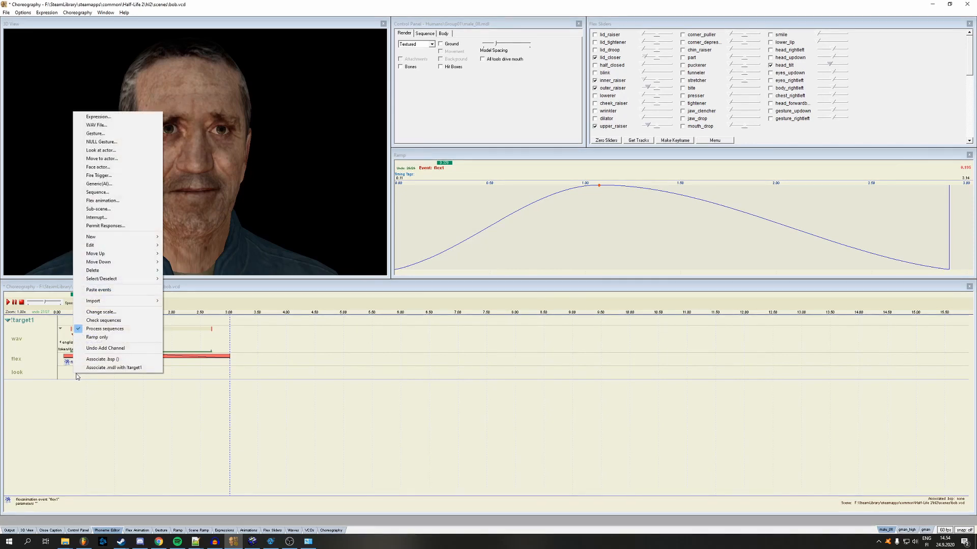
click(120, 153)
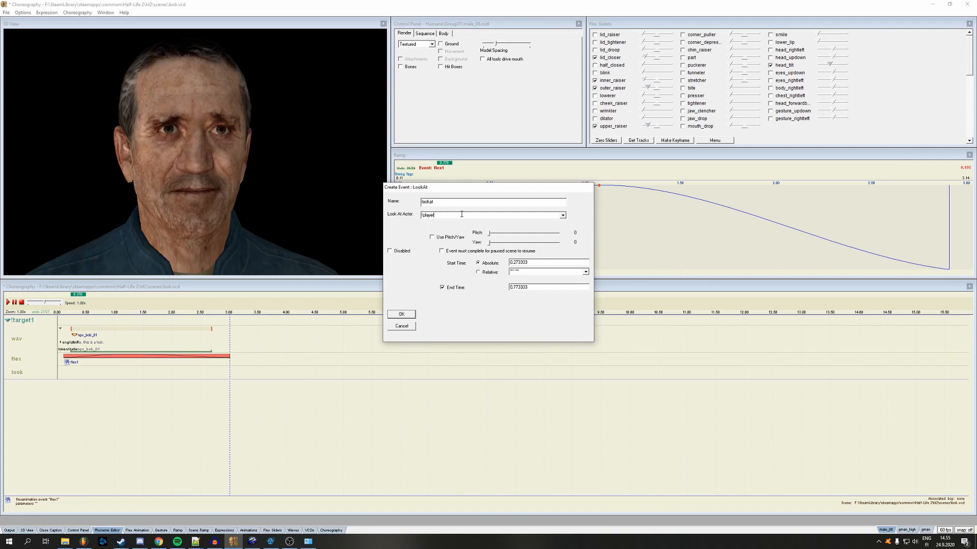
click(401, 315)
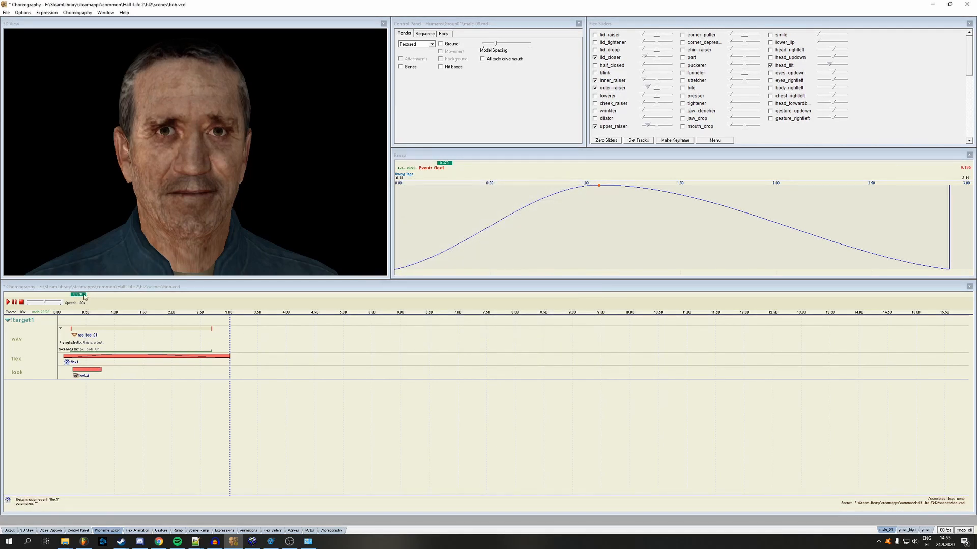
mouse_move(75, 369)
mouse_down()
mouse_move(85, 369)
mouse_move(70, 370)
mouse_up()
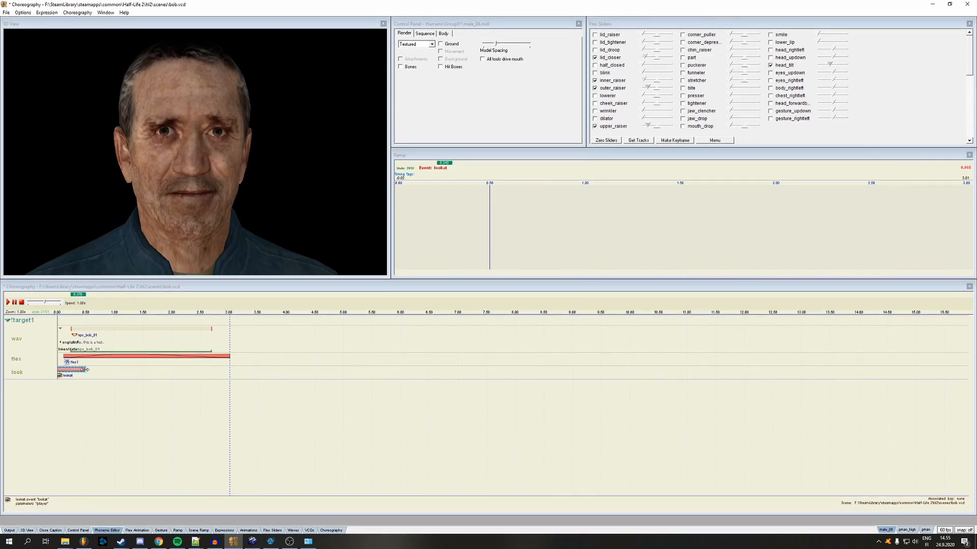
drag(230, 366, 238, 367)
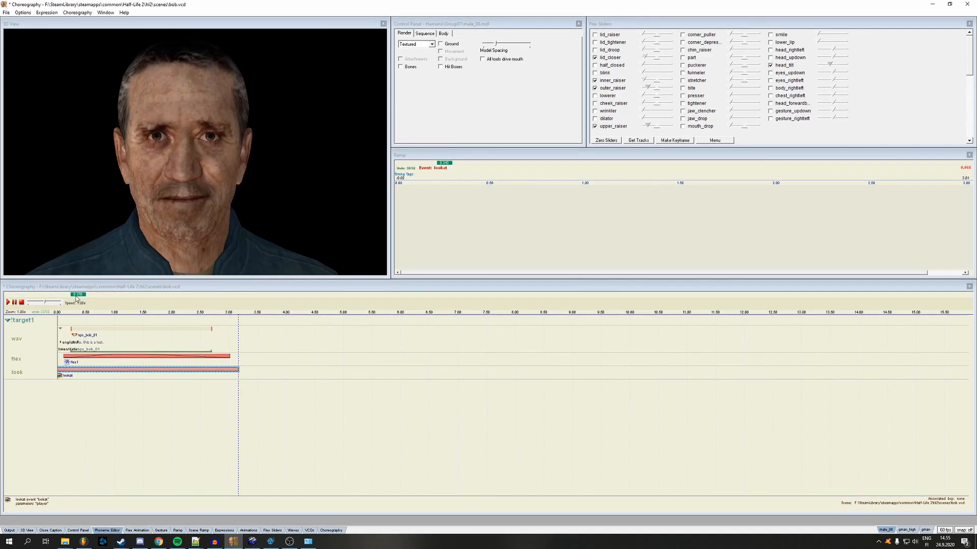
Play the scene from the start to preview the look-at event and return the scrubber to about 0.4 s
drag(69, 299, 56, 300)
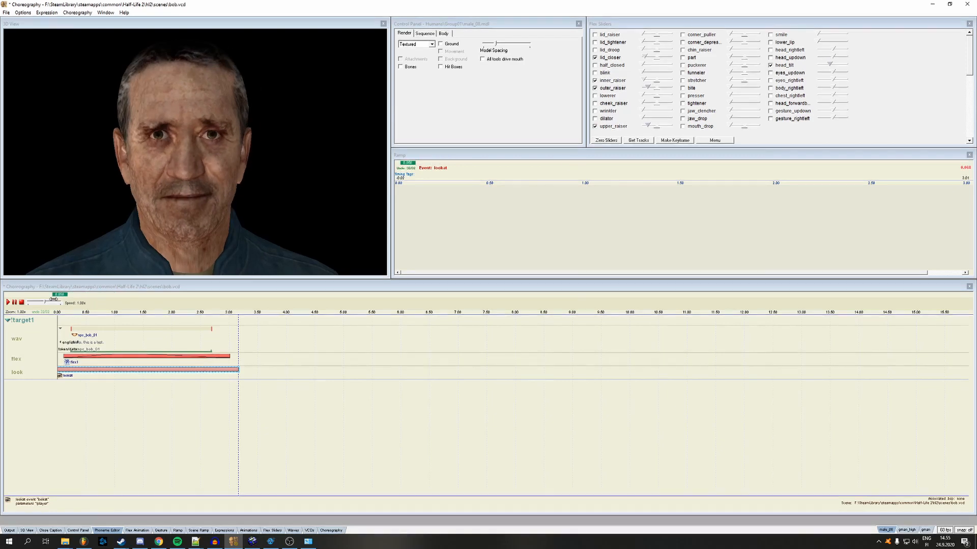
click(7, 303)
click(21, 303)
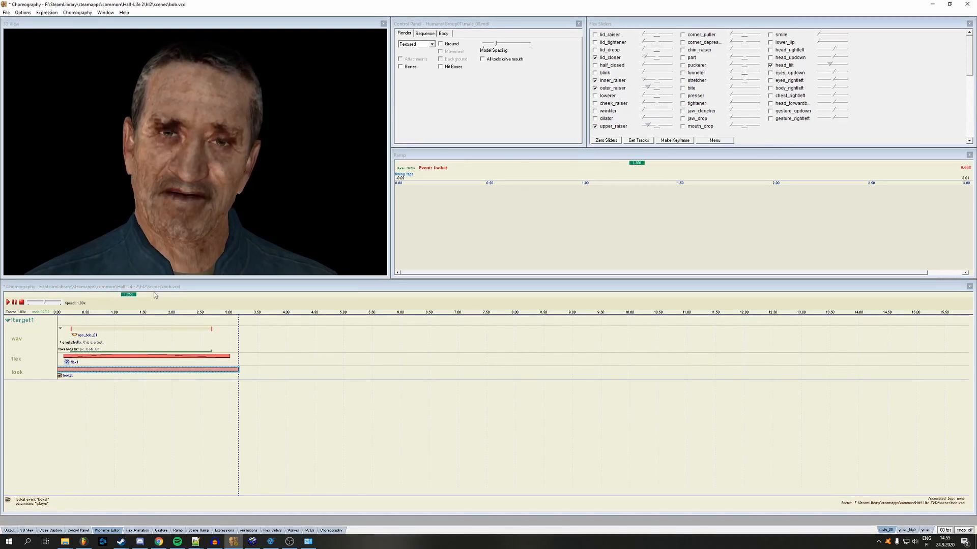
drag(102, 296, 79, 296)
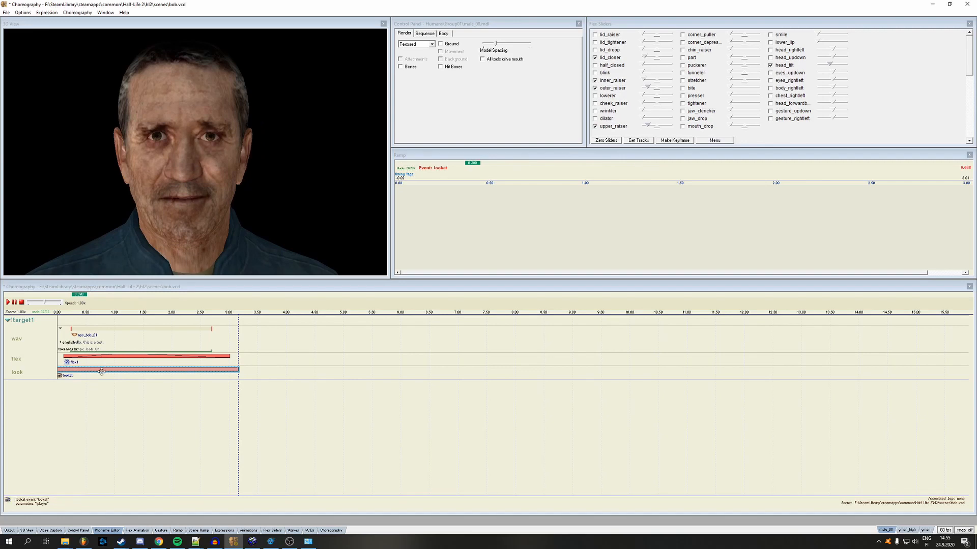
Add a ramp point raising the lookat event to full intensity at about 0.8 s, preview it and save the scene
click(533, 204)
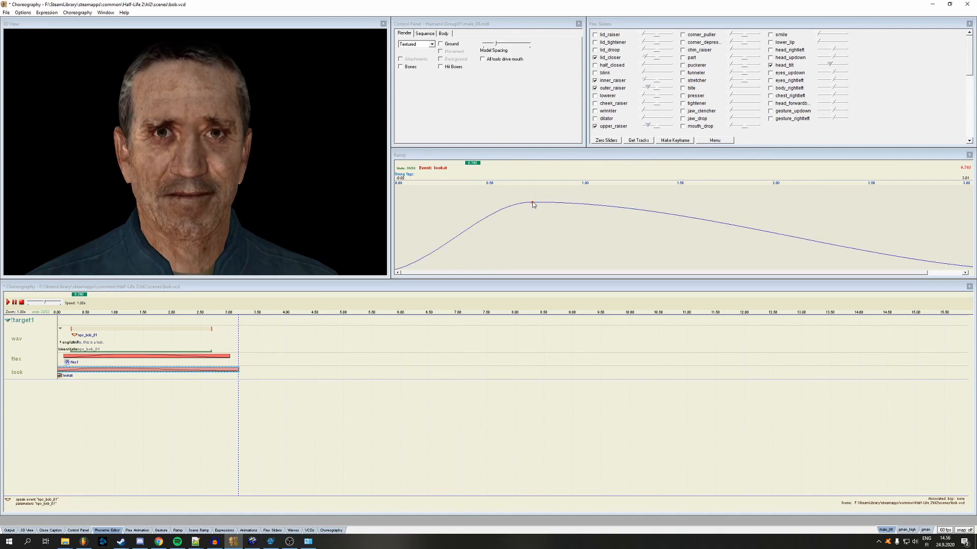
drag(534, 204, 543, 185)
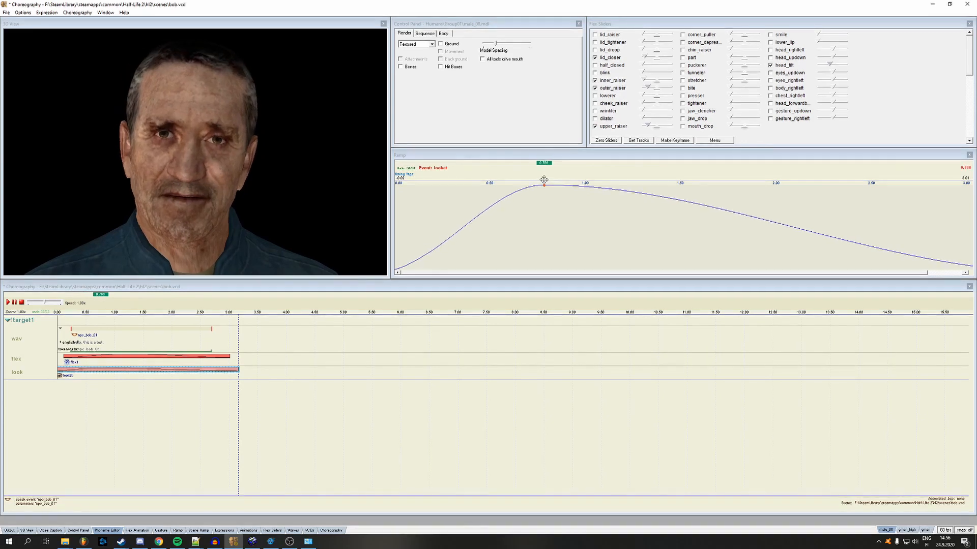
click(15, 303)
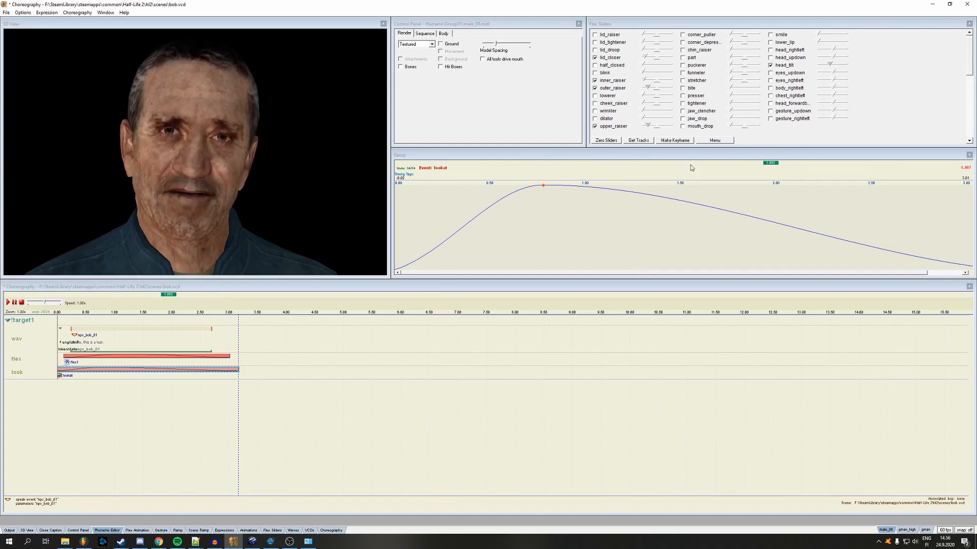
click(66, 13)
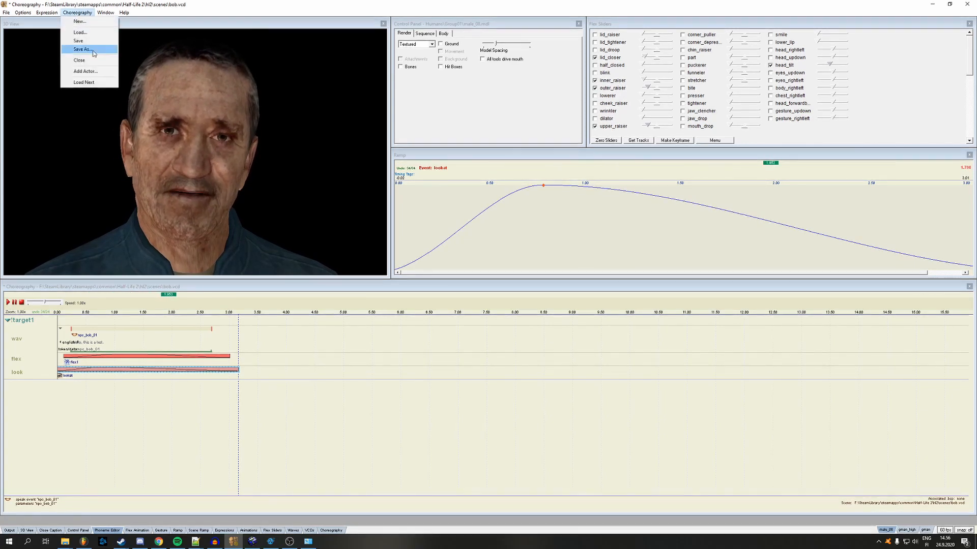
click(76, 39)
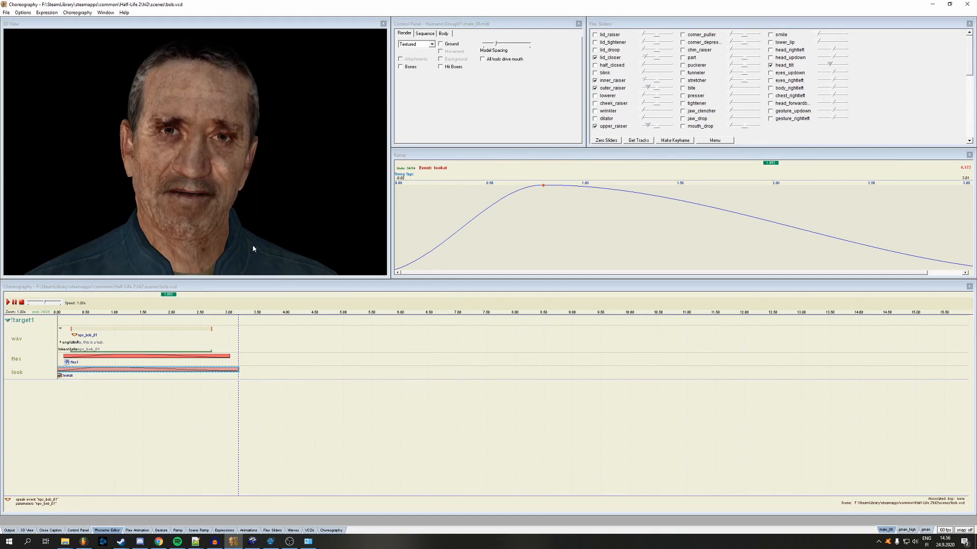
Add a new channel named "gesture" to the !target1 actor
right_click(121, 320)
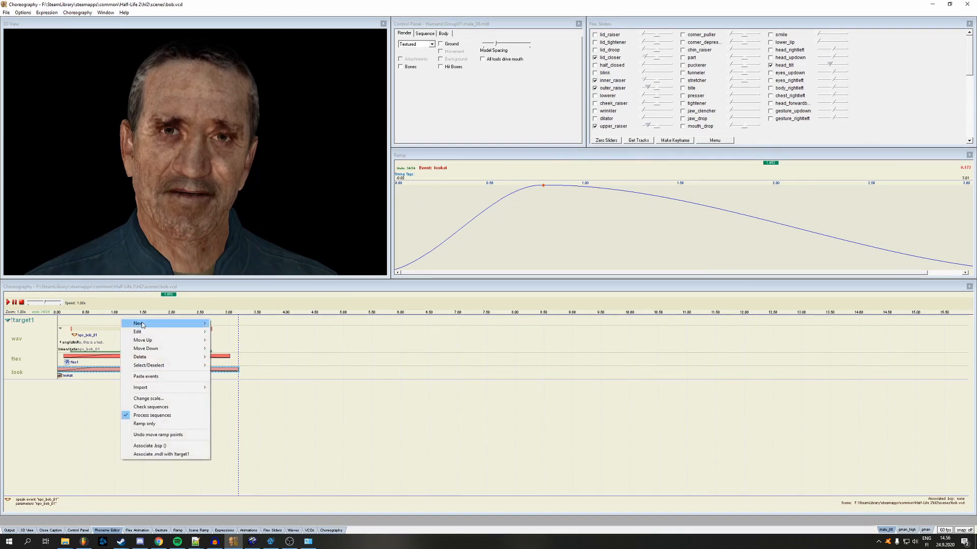
mouse_move(144, 324)
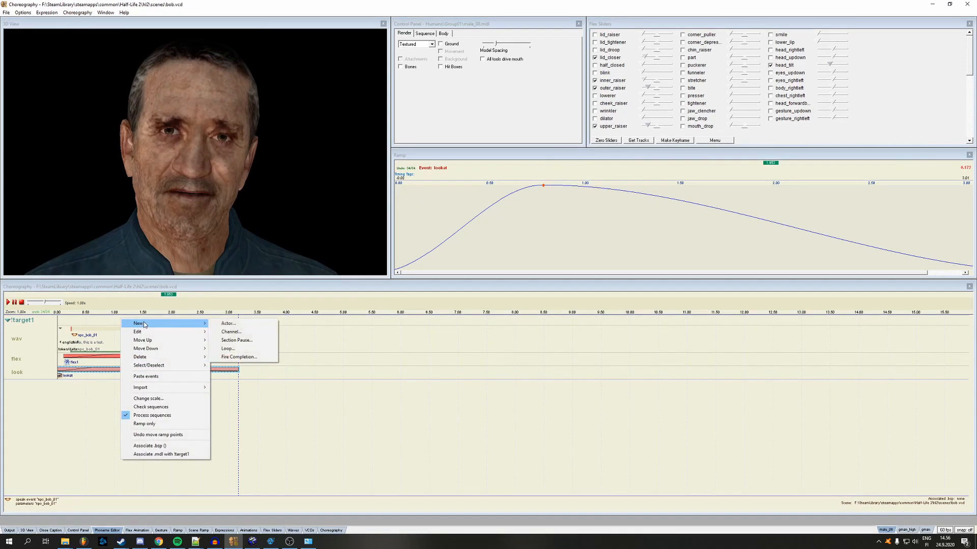
click(246, 333)
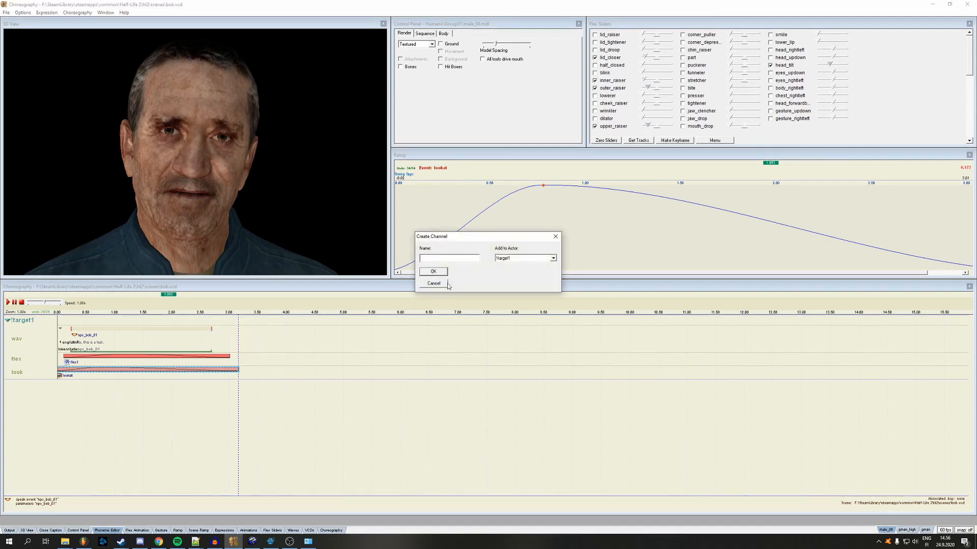
text(d)
click(433, 271)
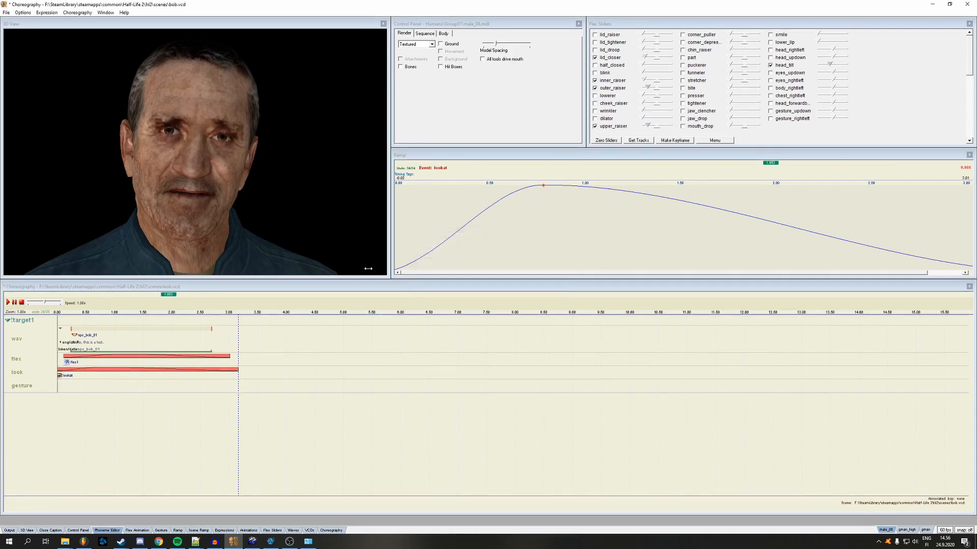
Create a gesture event named "gesture1" on the gesture channel using the g_frustrated_point_l gesture
right_click(85, 390)
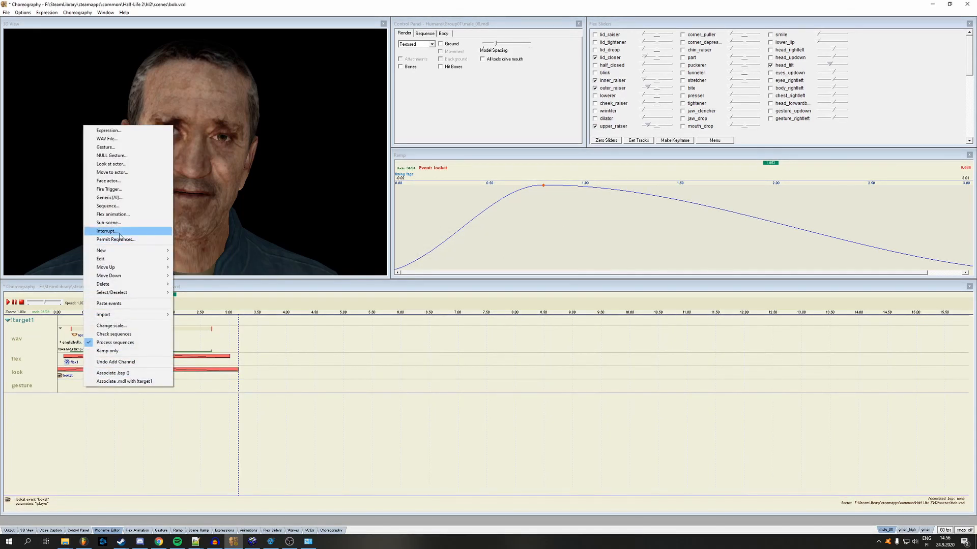
click(92, 408)
right_click(93, 384)
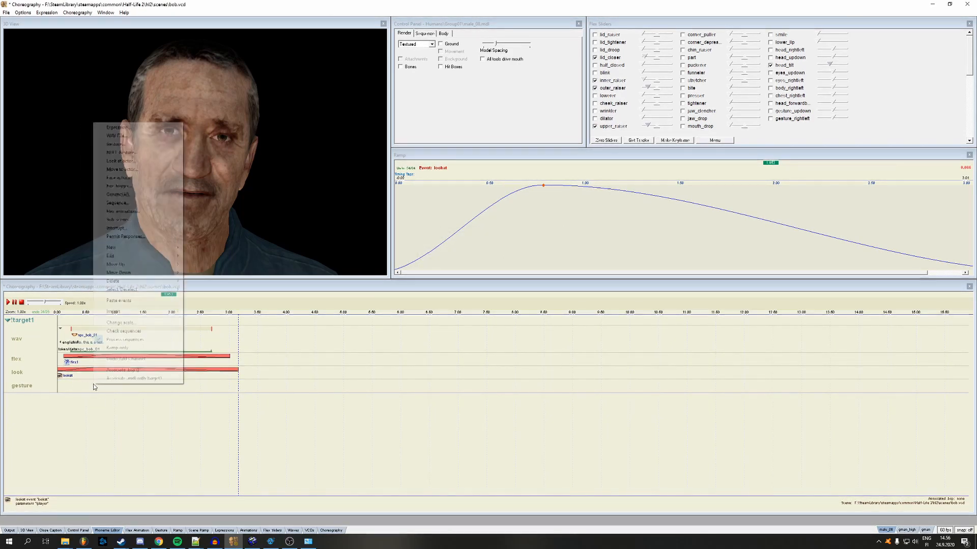
click(124, 145)
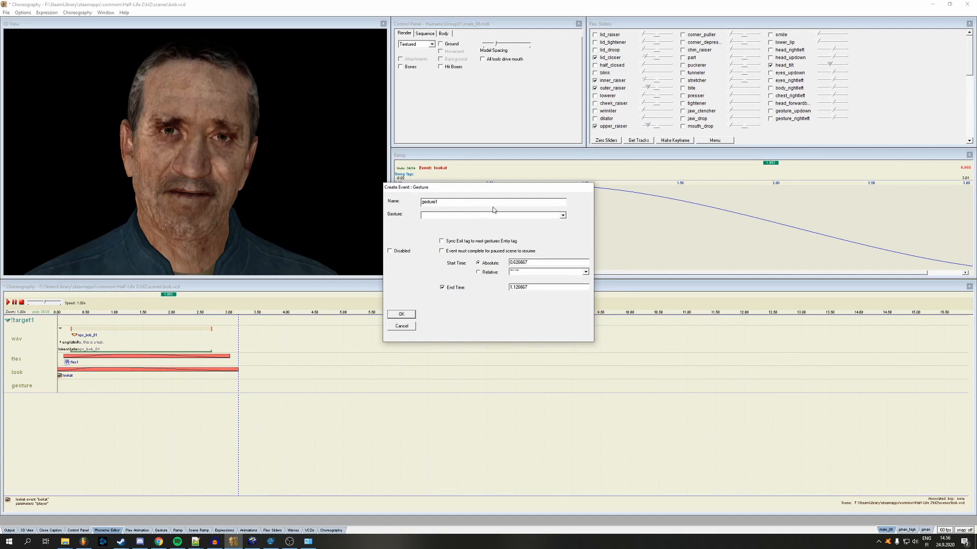
click(563, 217)
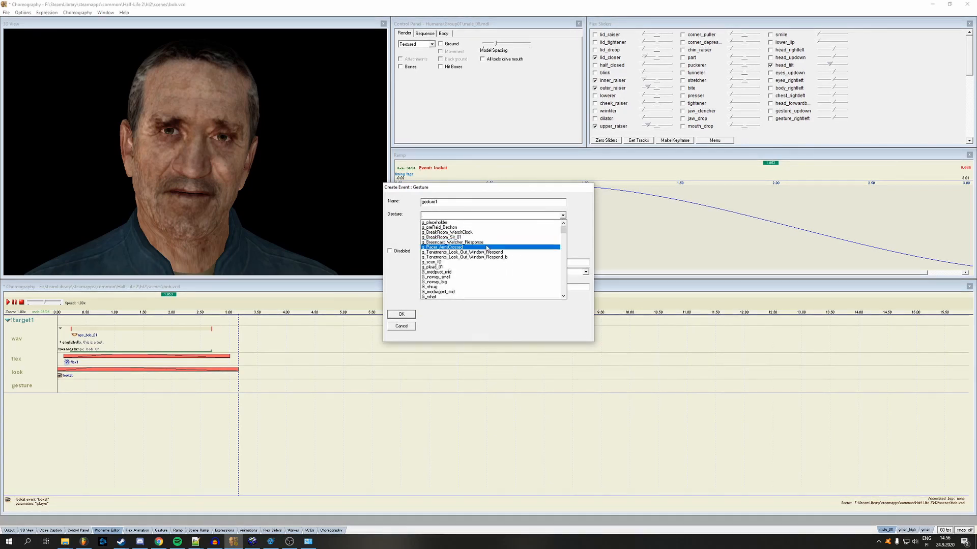
scroll(488, 251, down, 2)
scroll(488, 251, down, 6)
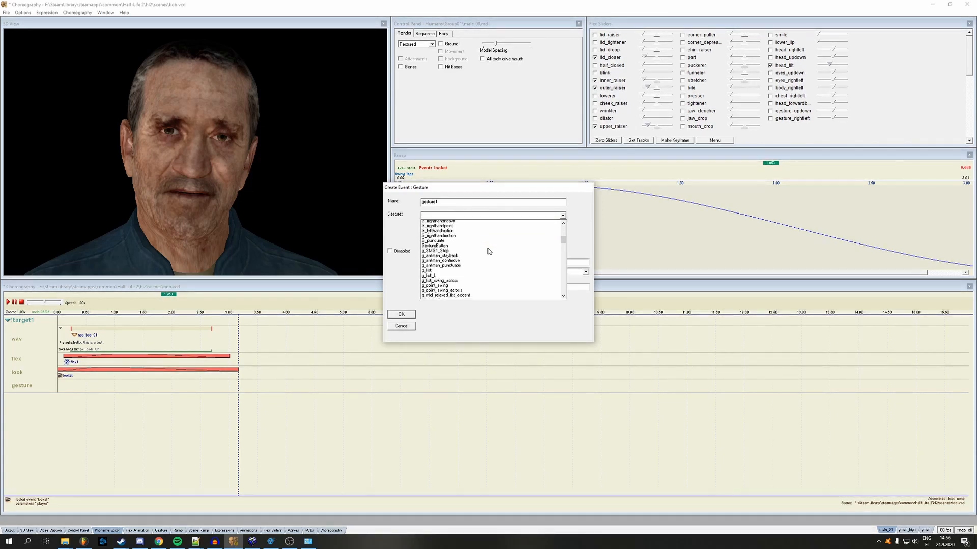
scroll(488, 251, down, 8)
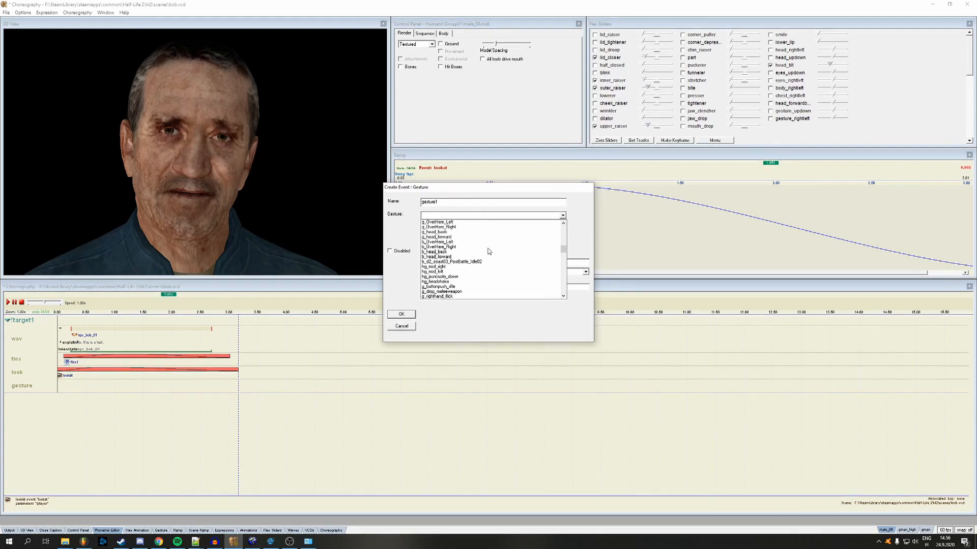
scroll(487, 252, down, 8)
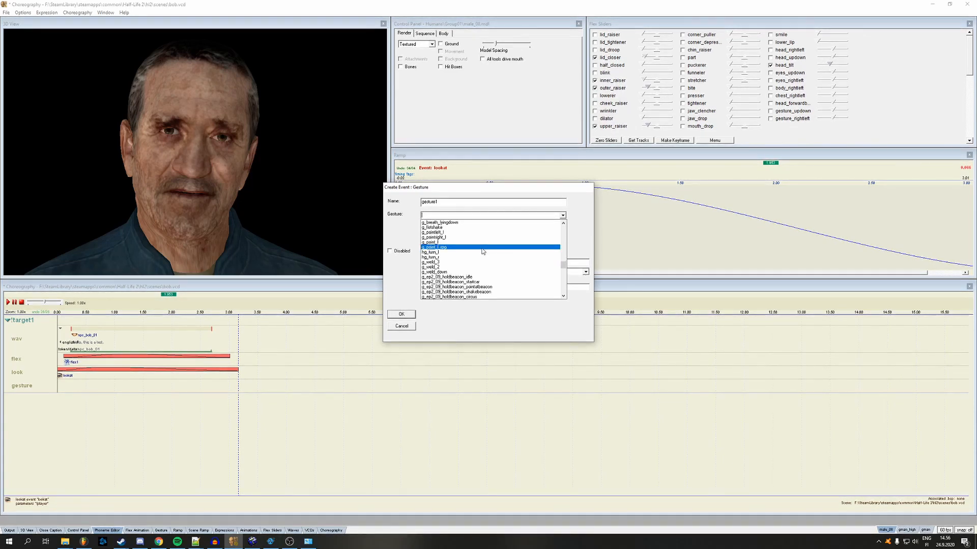
scroll(470, 253, down, 8)
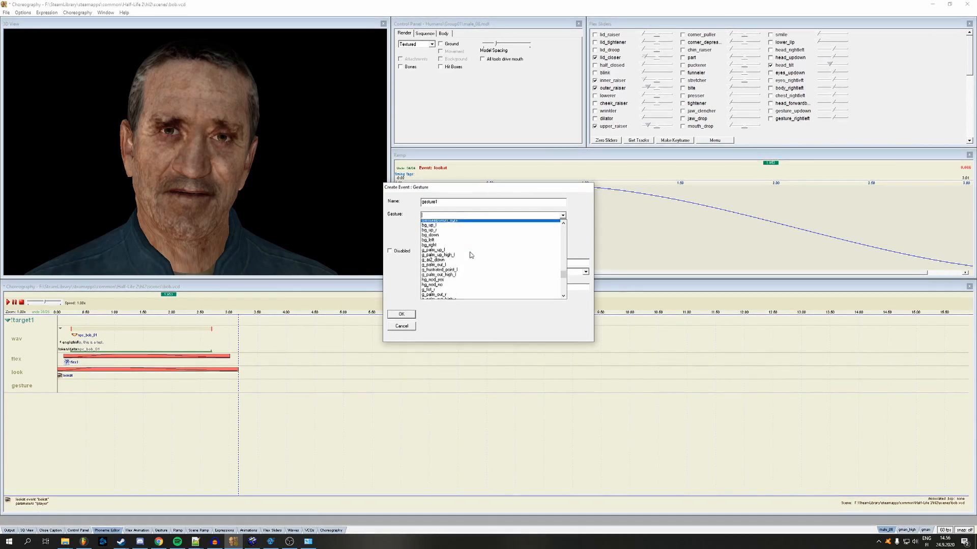
scroll(459, 245, up, 1)
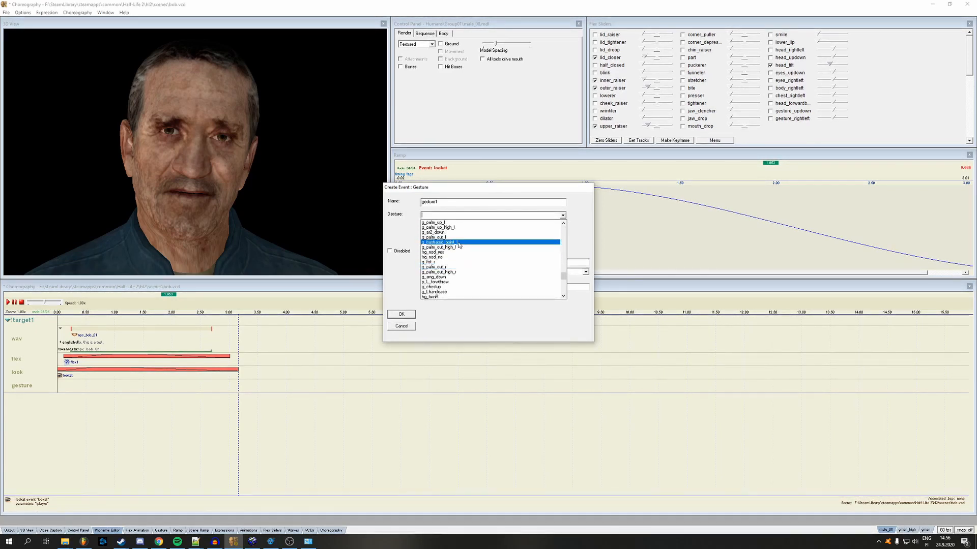
click(444, 243)
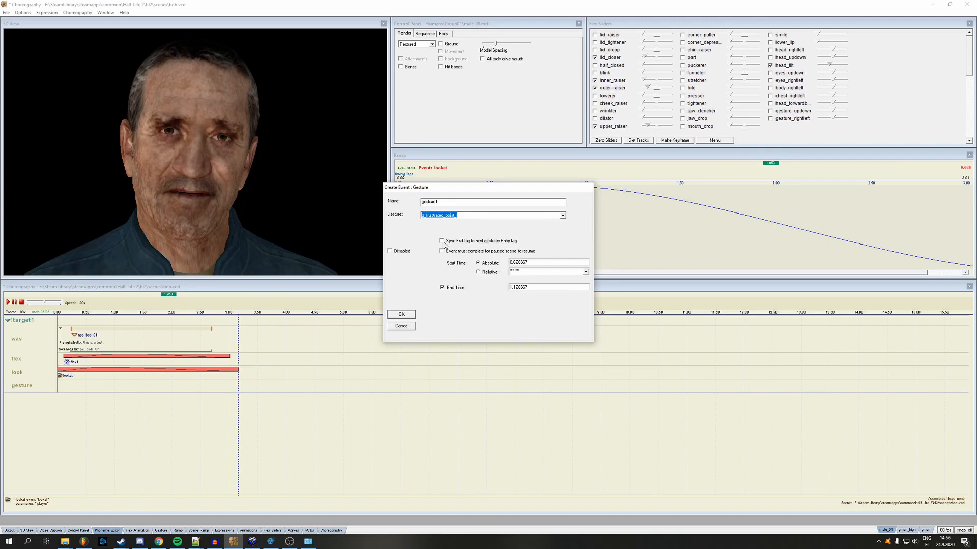
click(469, 215)
click(401, 314)
Frame the model's upper body in the 3D view and shift gesture1 to start at about 0.3 s
click(137, 382)
drag(137, 382, 129, 382)
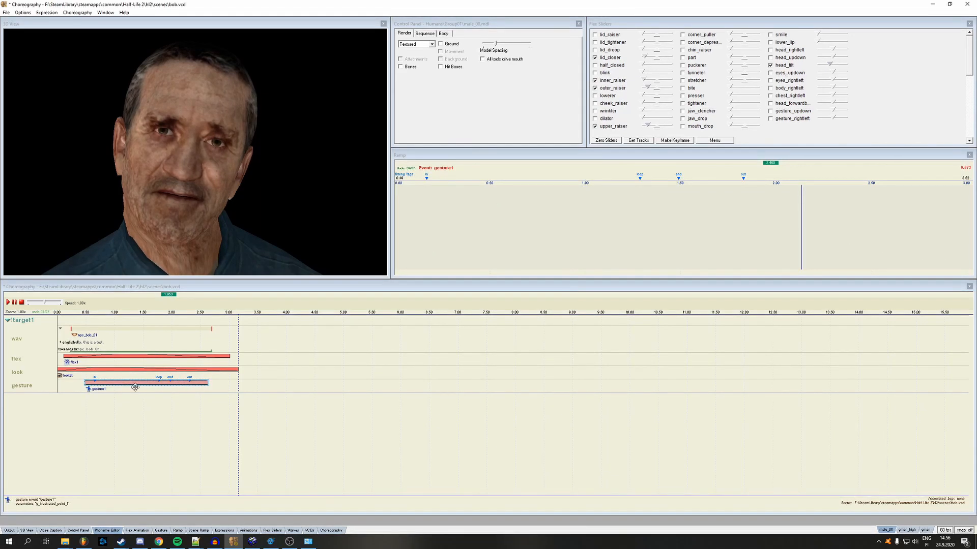
click(81, 295)
shift+drag(252, 161, 252, 136)
right_drag(254, 119, 247, 220)
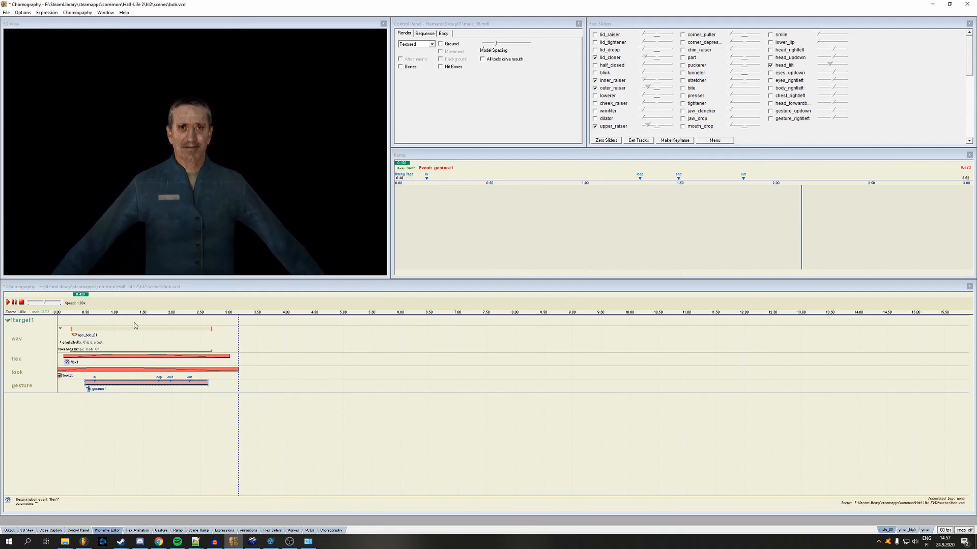
click(86, 296)
drag(88, 296, 80, 296)
drag(96, 381, 85, 381)
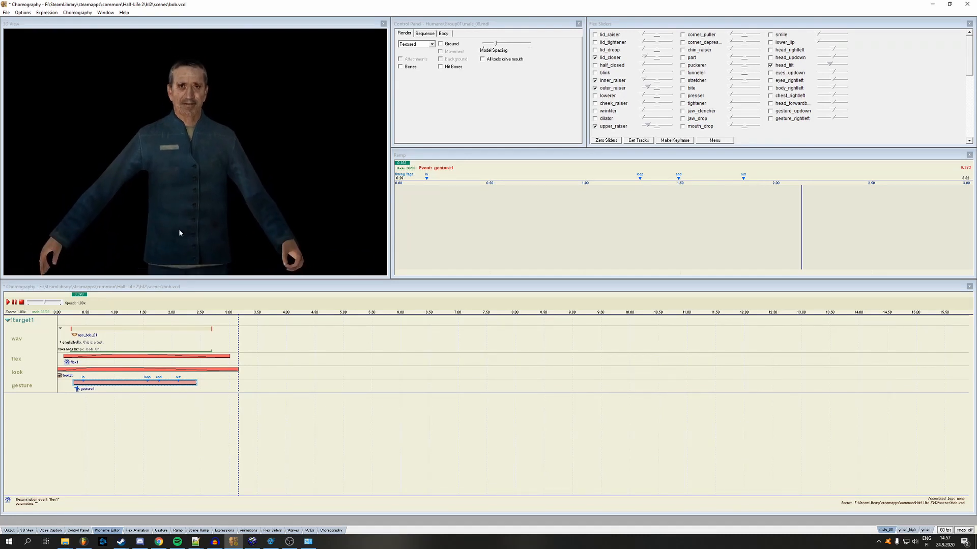
Play the scene to preview the pointing gesture and save the choreography
click(9, 304)
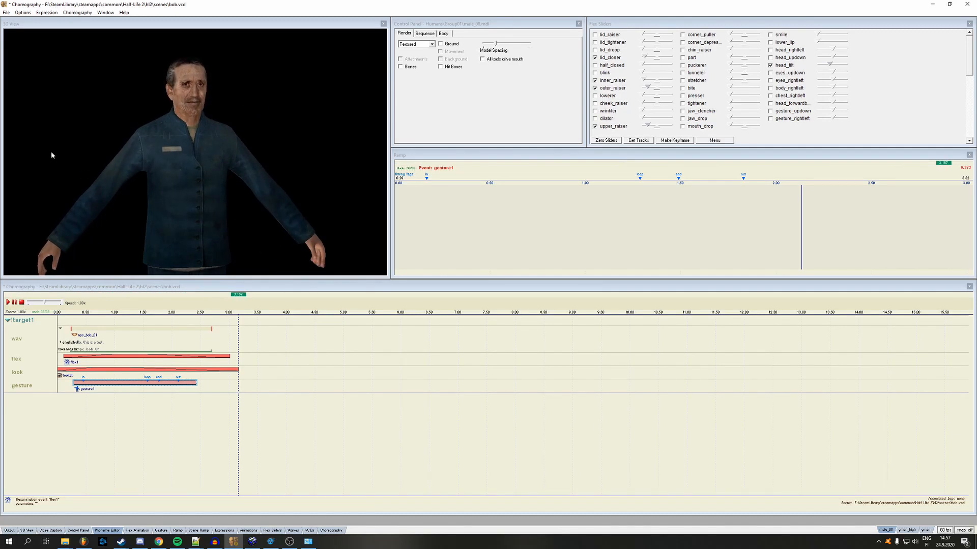
click(77, 12)
click(78, 41)
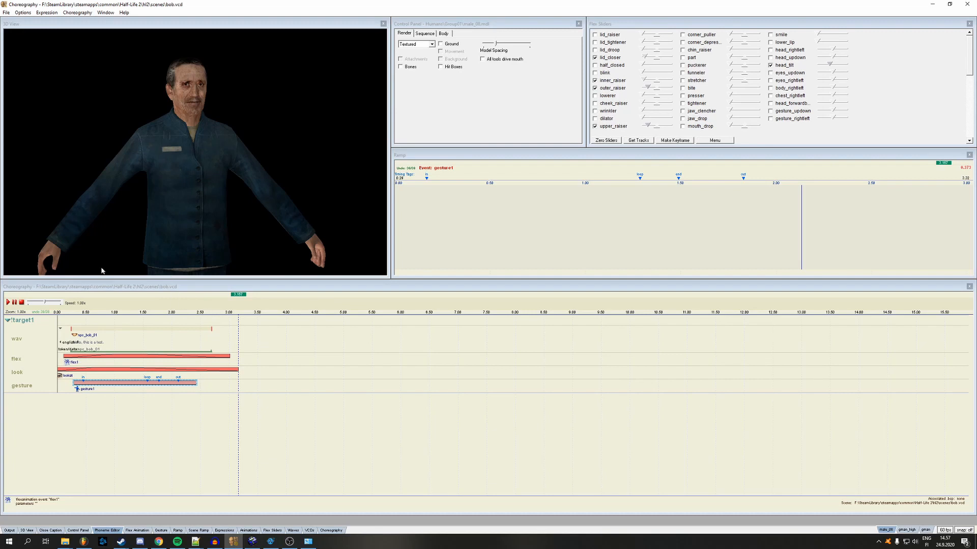
Select the flex1 event, scrub back to about 1.6 s to view the pointing pose and save the scene again
click(102, 357)
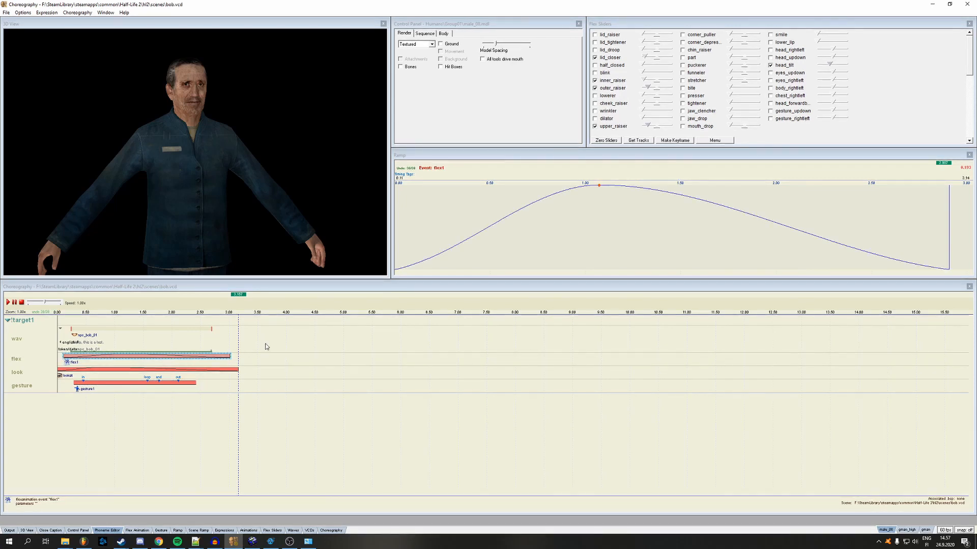
mouse_move(241, 300)
mouse_down()
mouse_move(125, 297)
mouse_move(165, 298)
mouse_move(150, 299)
mouse_up()
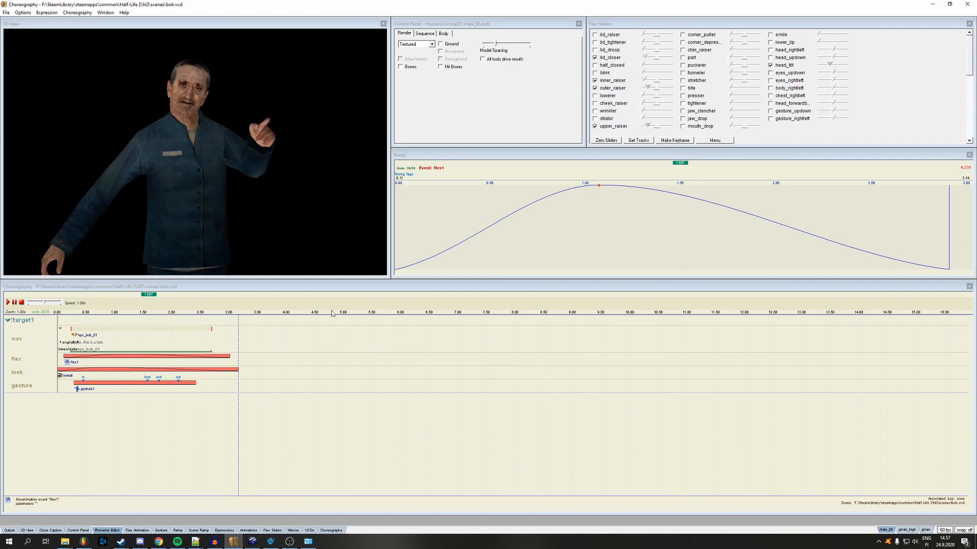
click(87, 12)
click(90, 42)
Switch to the File Explorer window showing the sound\npclines\tutorial folder, move it to mid-screen and select bob.wav
mouse_move(64, 541)
mouse_move(71, 504)
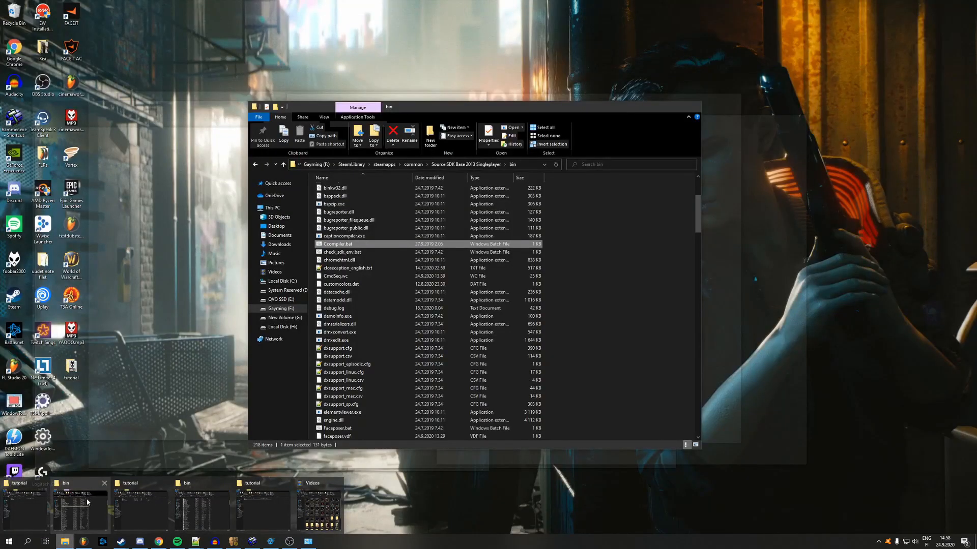
mouse_move(148, 504)
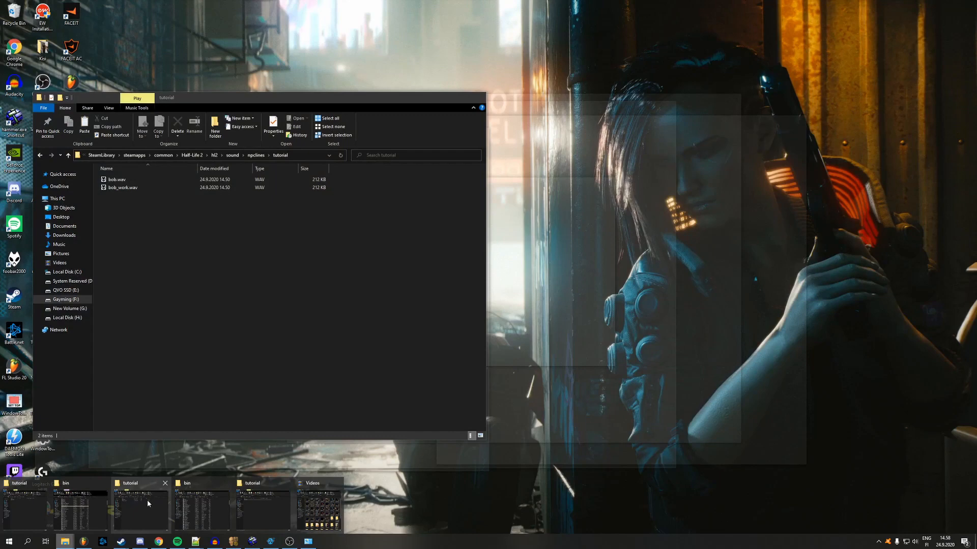
click(148, 503)
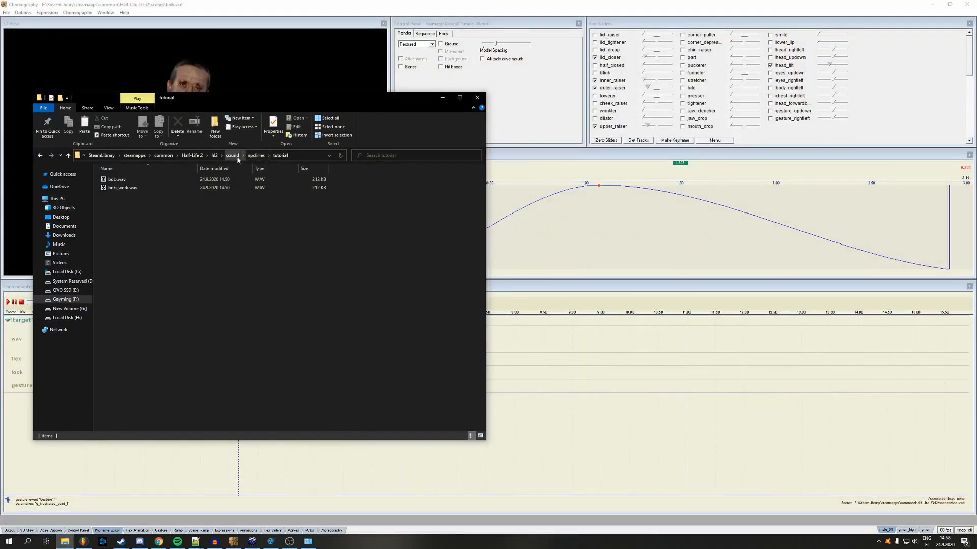
click(120, 181)
drag(193, 98, 421, 108)
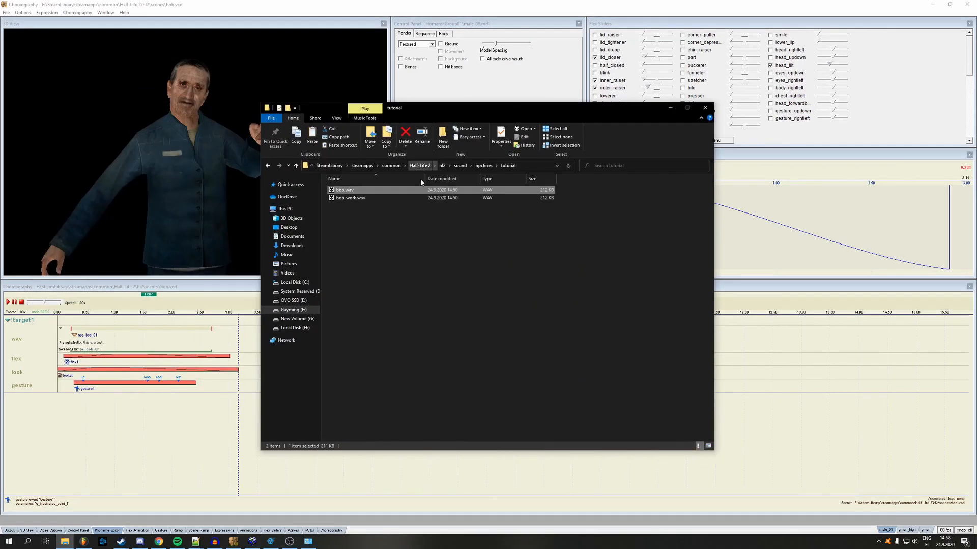
click(367, 209)
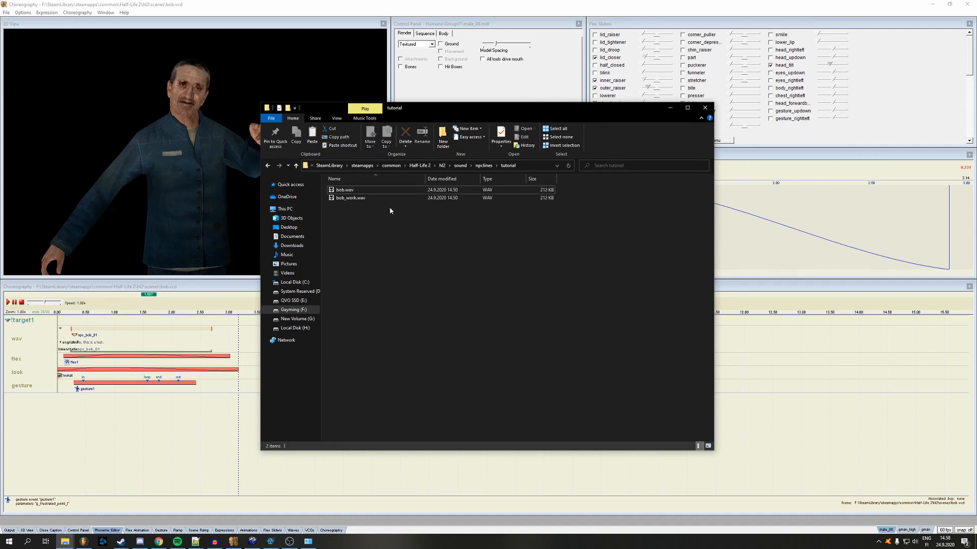
click(365, 190)
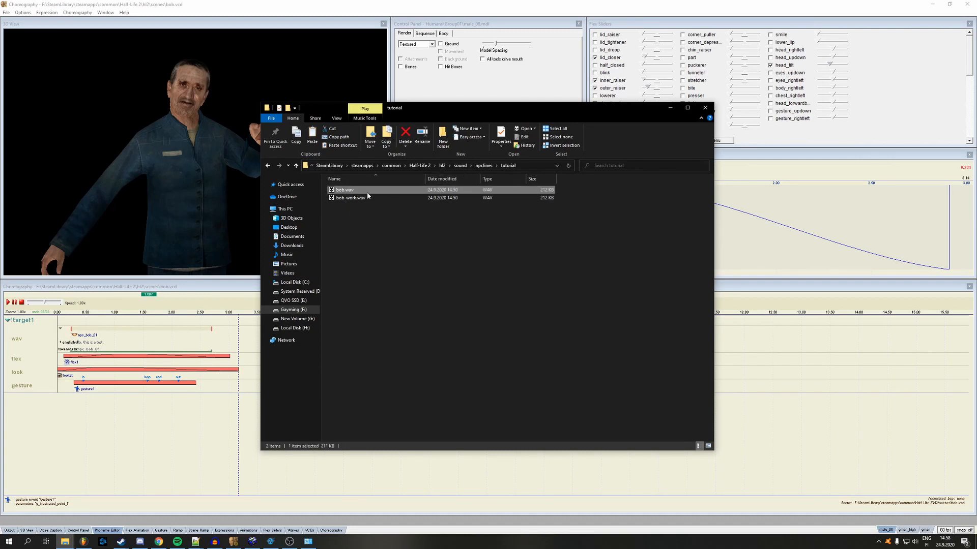
Copy bob.wav into the amalgam mod's sound\npclines\tutorial folder, replacing the existing file there
right_click(354, 191)
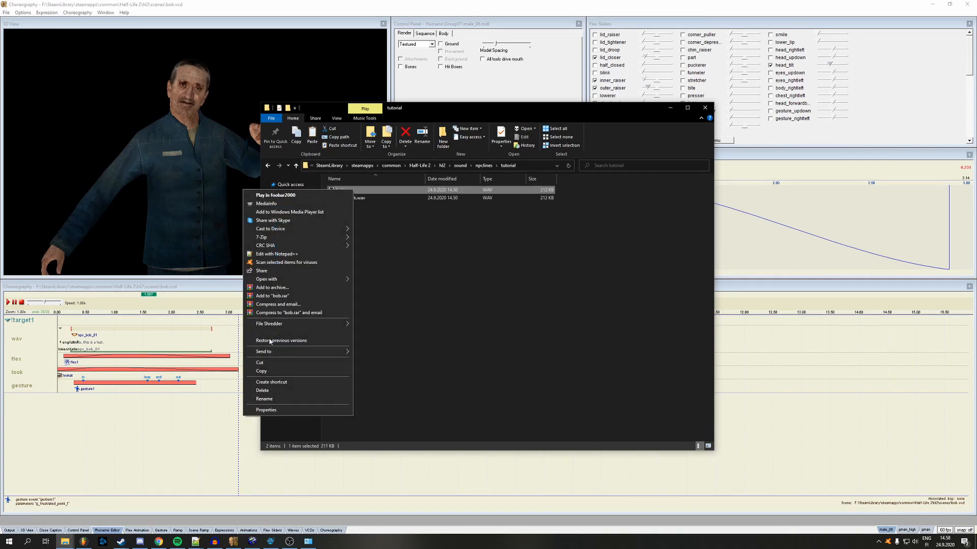
click(270, 371)
mouse_move(65, 541)
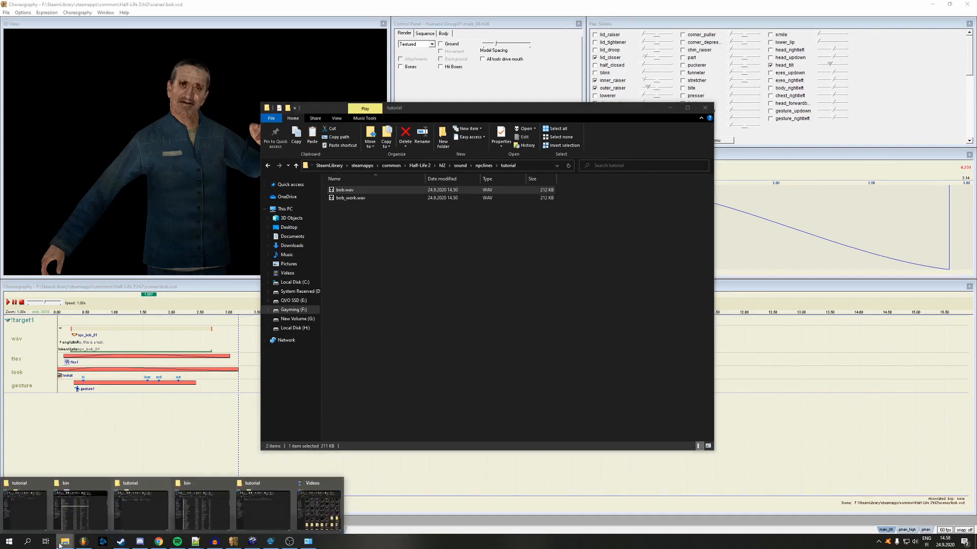
mouse_move(266, 501)
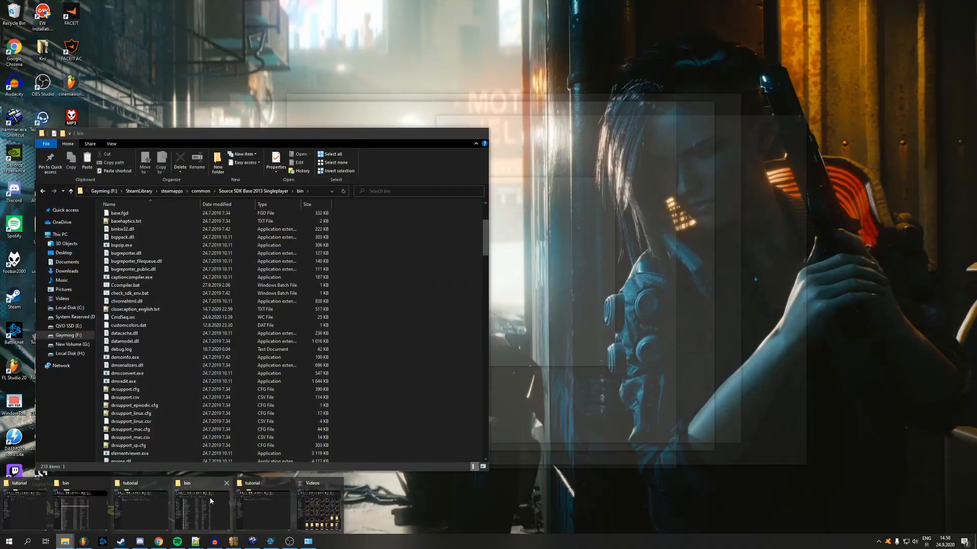
mouse_move(154, 495)
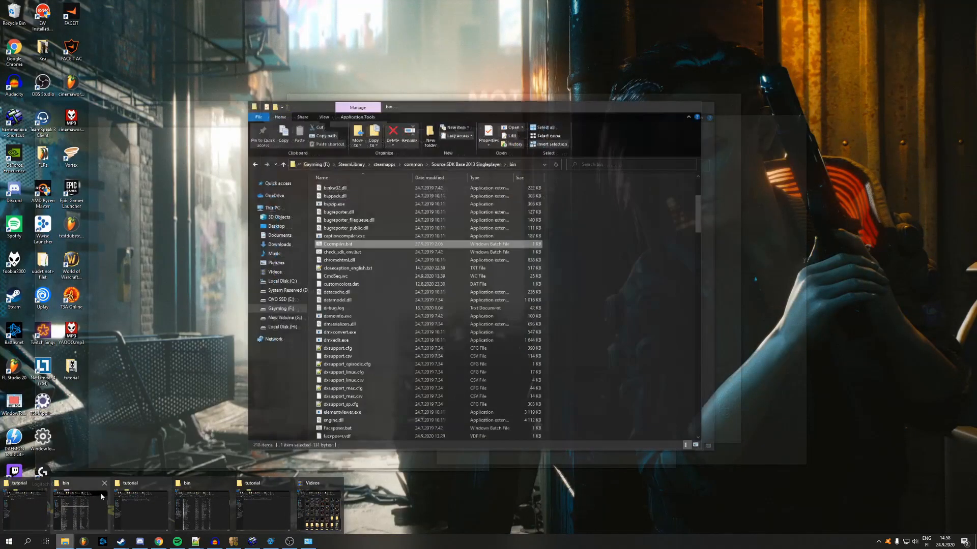
click(25, 509)
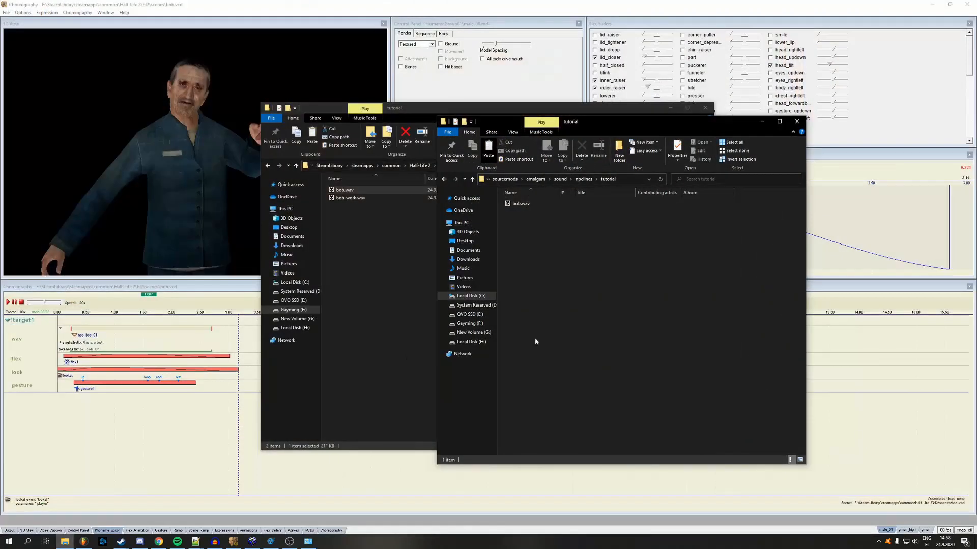
right_click(560, 254)
click(509, 308)
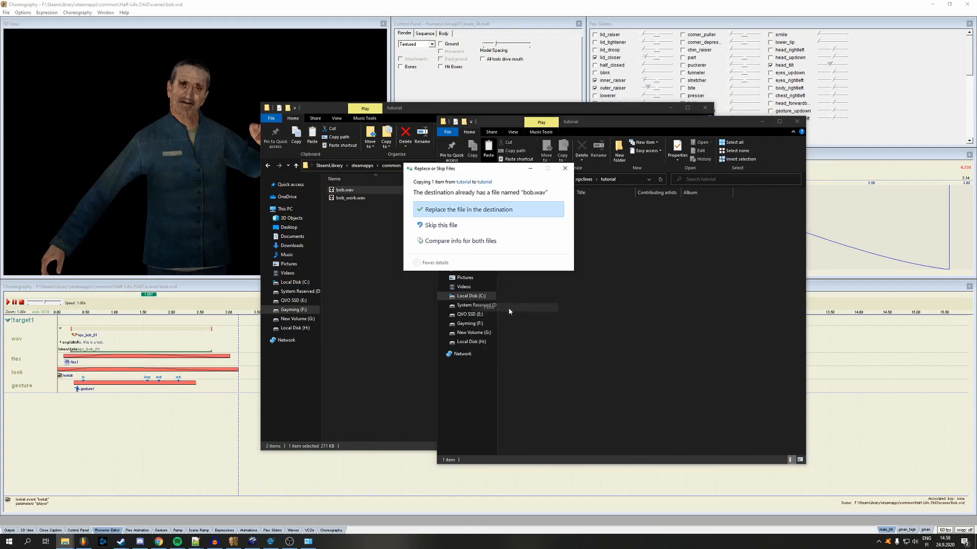
click(510, 209)
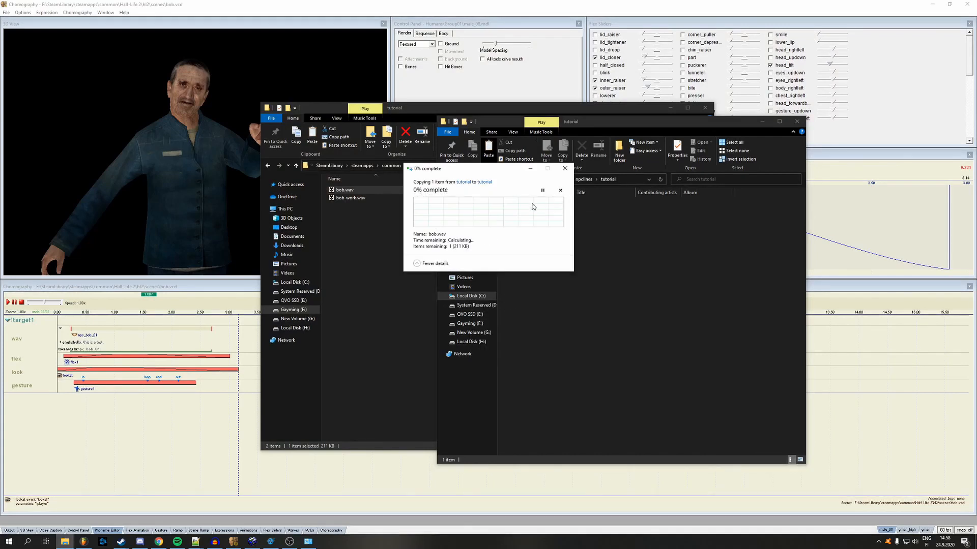
click(513, 238)
Switch to Hammer, close it while saving the changes to choreotutorial.vmf, and retry the bob.wav copy
click(252, 542)
click(609, 185)
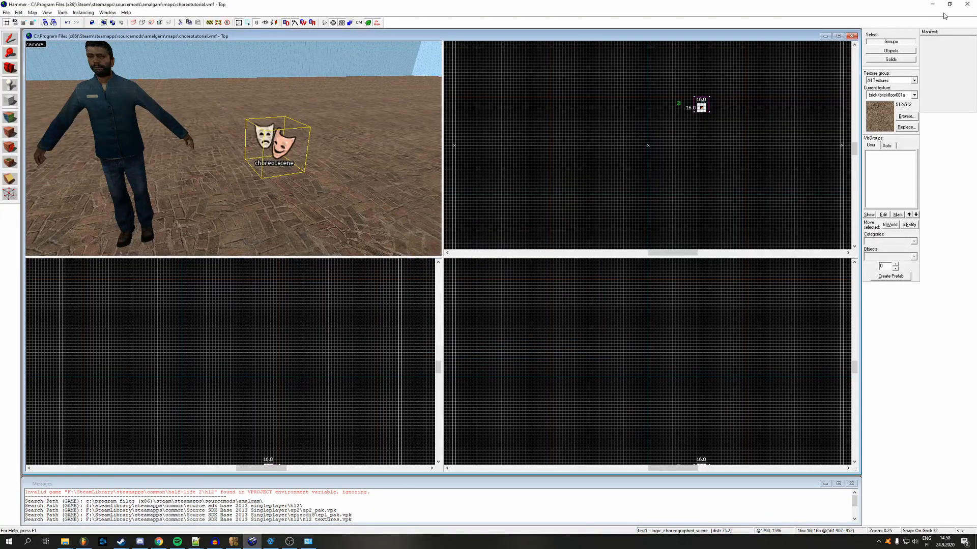
click(967, 4)
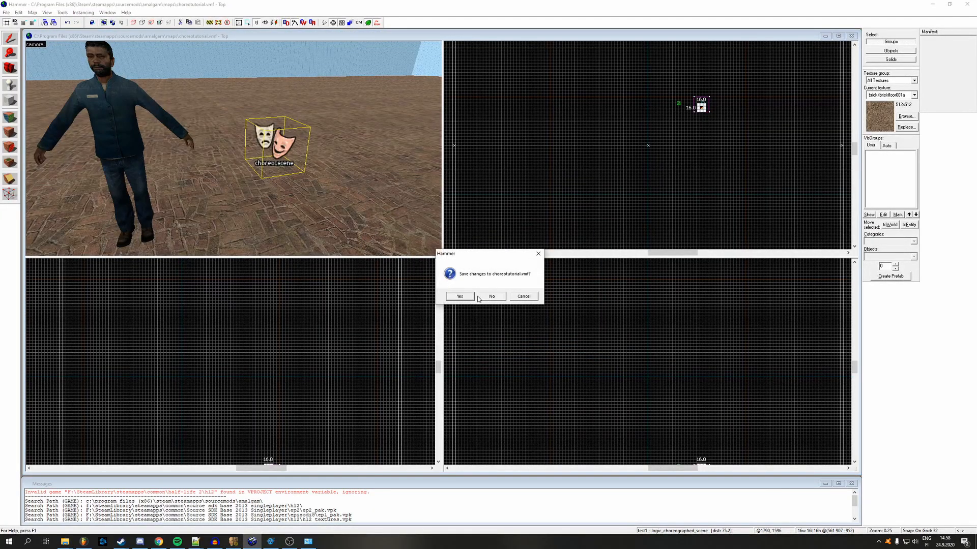
click(469, 297)
click(511, 239)
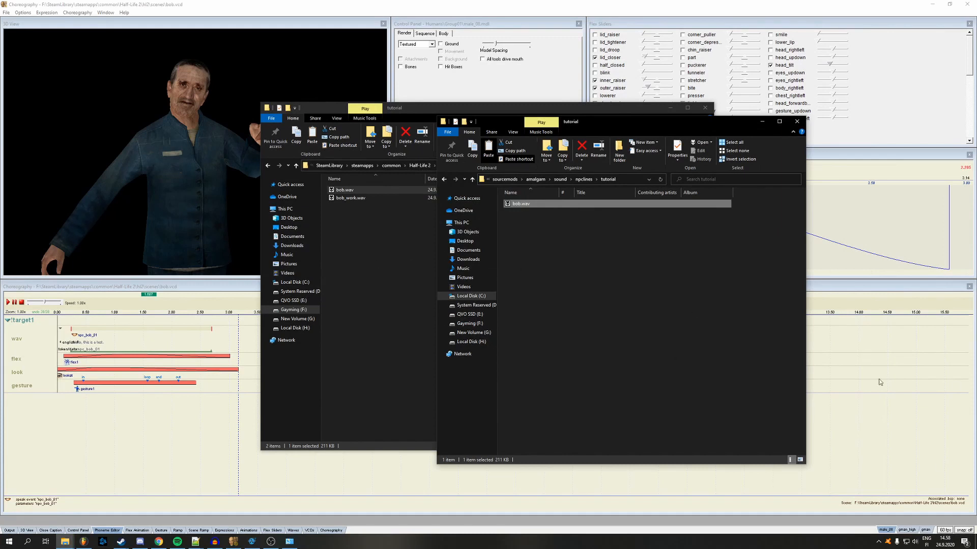
In the other File Explorer window, go to Half-Life 2\hl2\scenes and copy bob.vcd
click(372, 285)
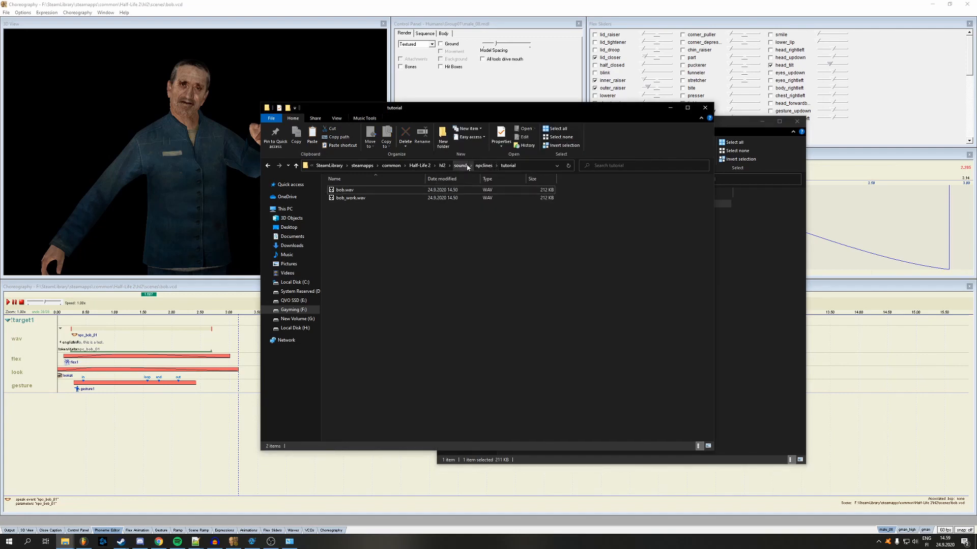
click(443, 166)
double_click(370, 295)
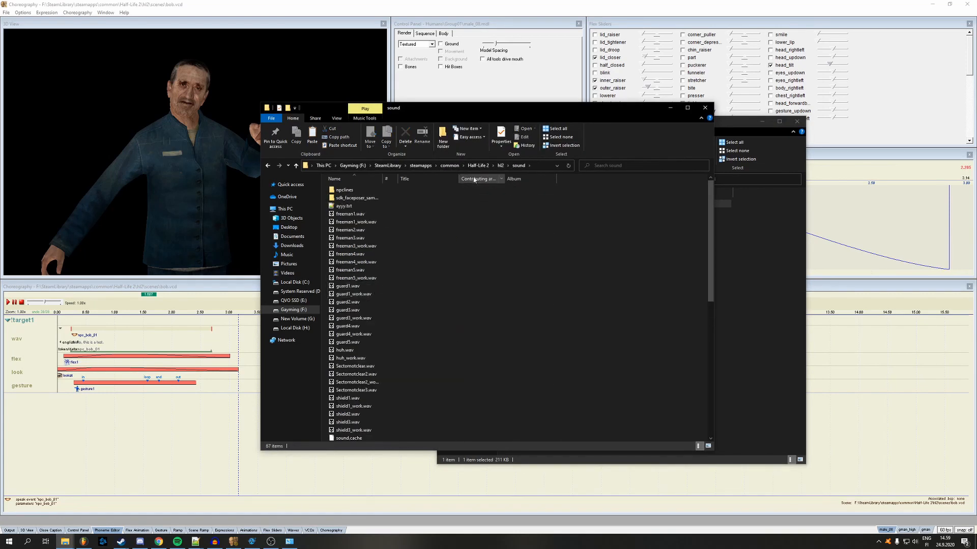
click(501, 166)
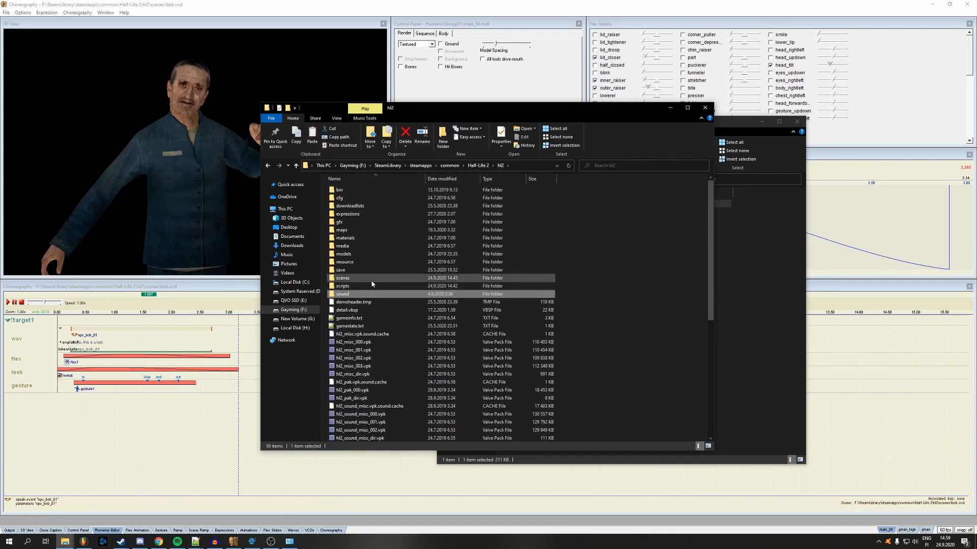
double_click(372, 279)
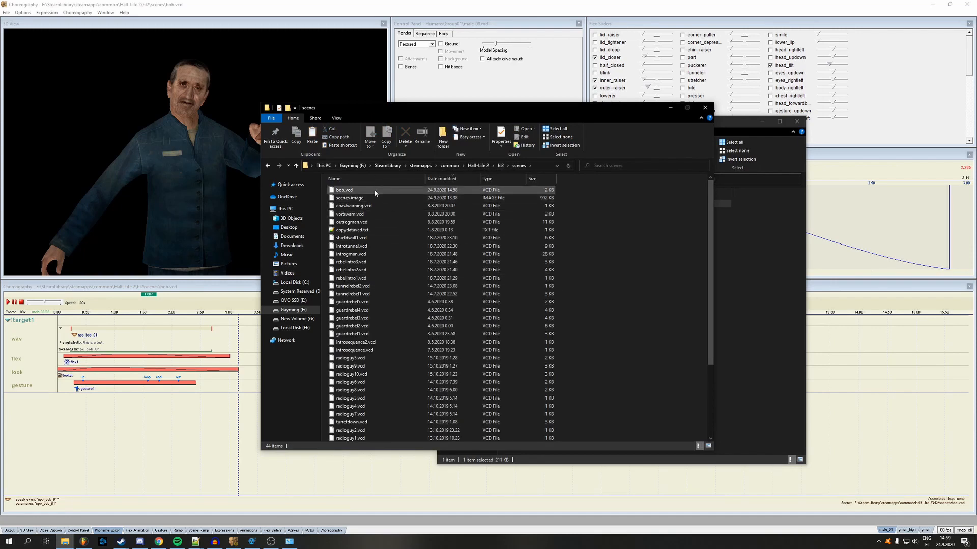
click(359, 190)
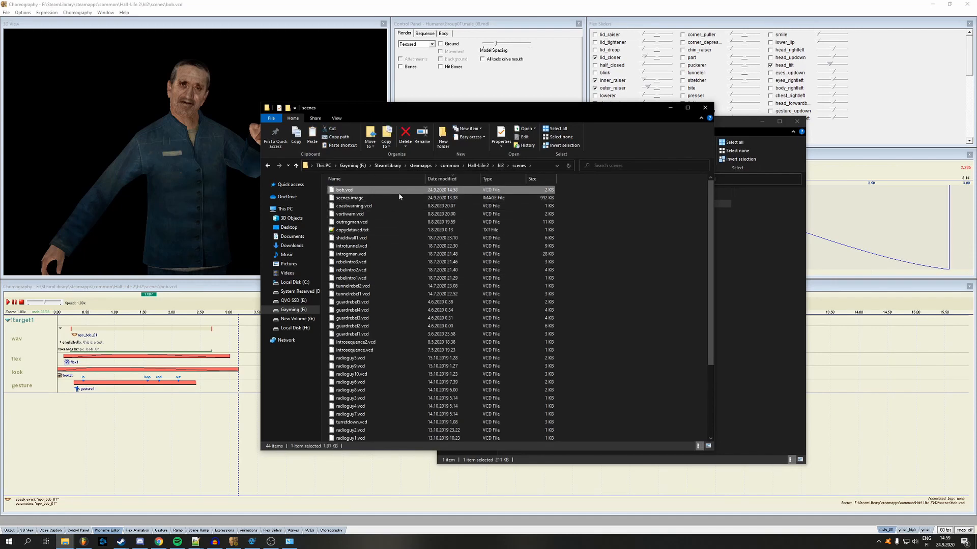
right_click(363, 191)
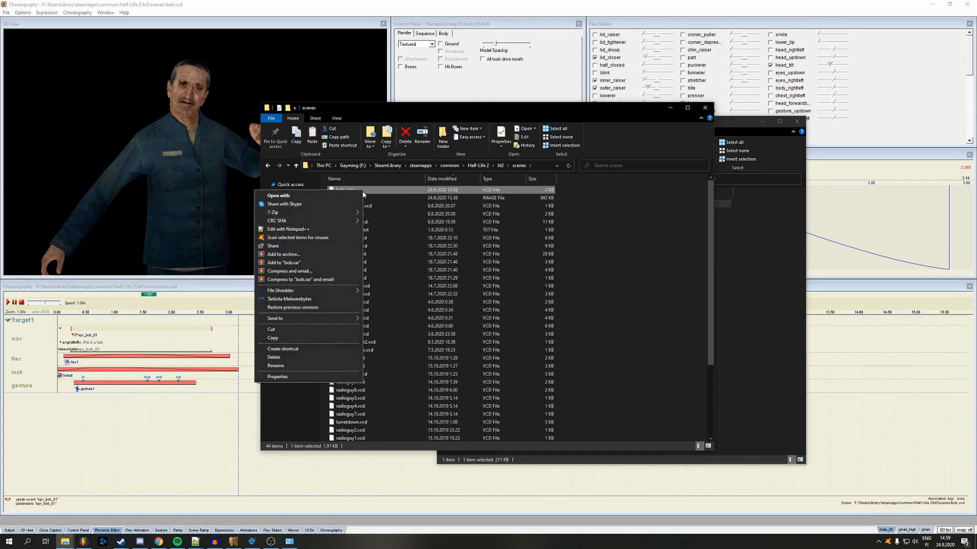
click(267, 337)
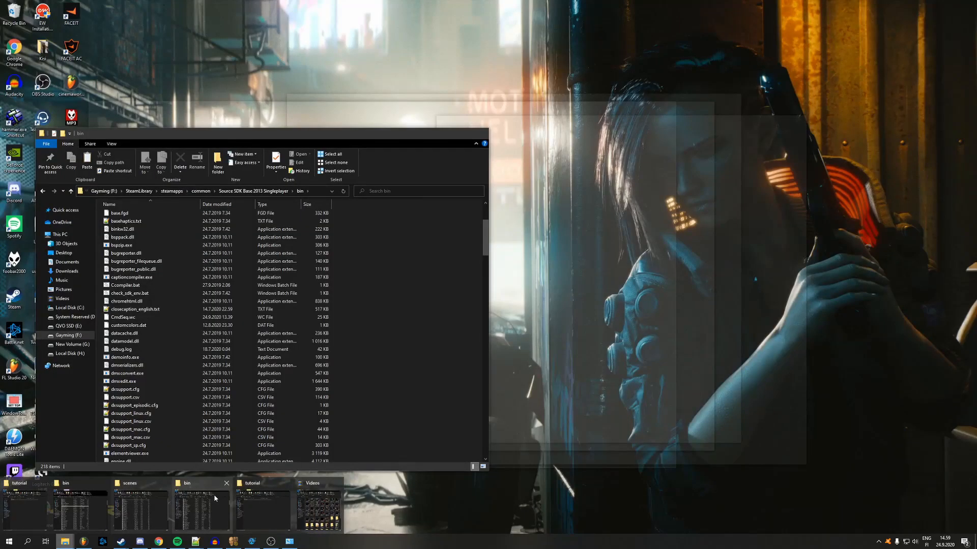
Paste bob.vcd into Source SDK Base 2013 Singleplayer\hl2\scenes, replacing the existing file
click(216, 498)
click(272, 192)
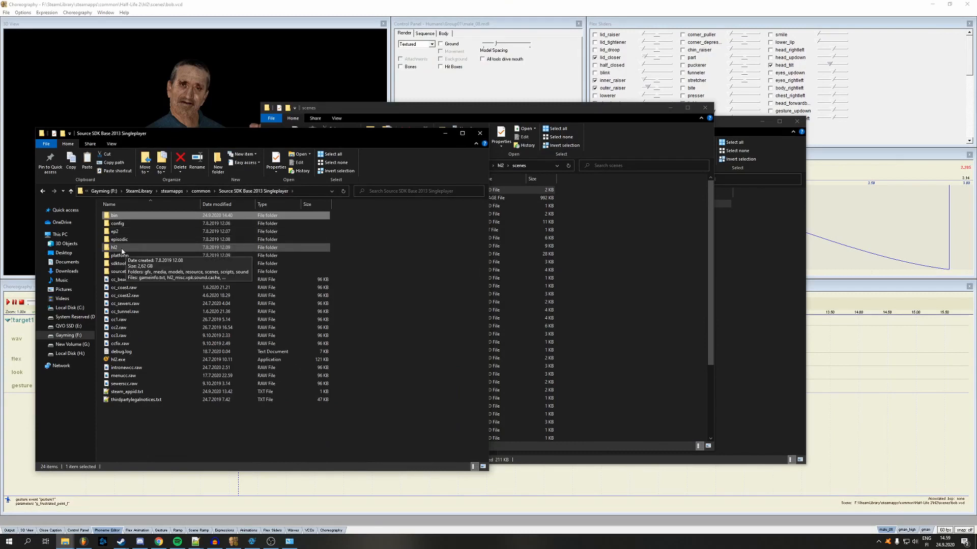
double_click(133, 248)
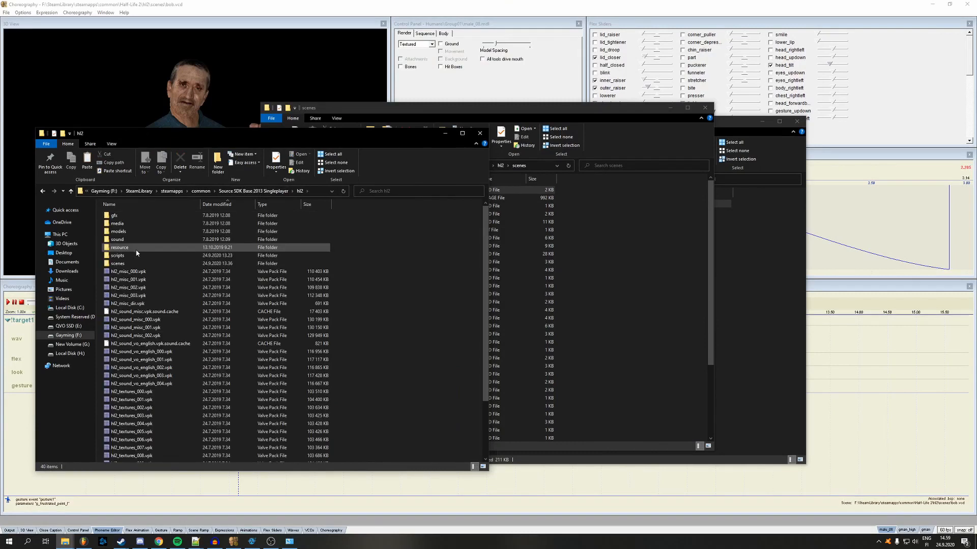
double_click(131, 262)
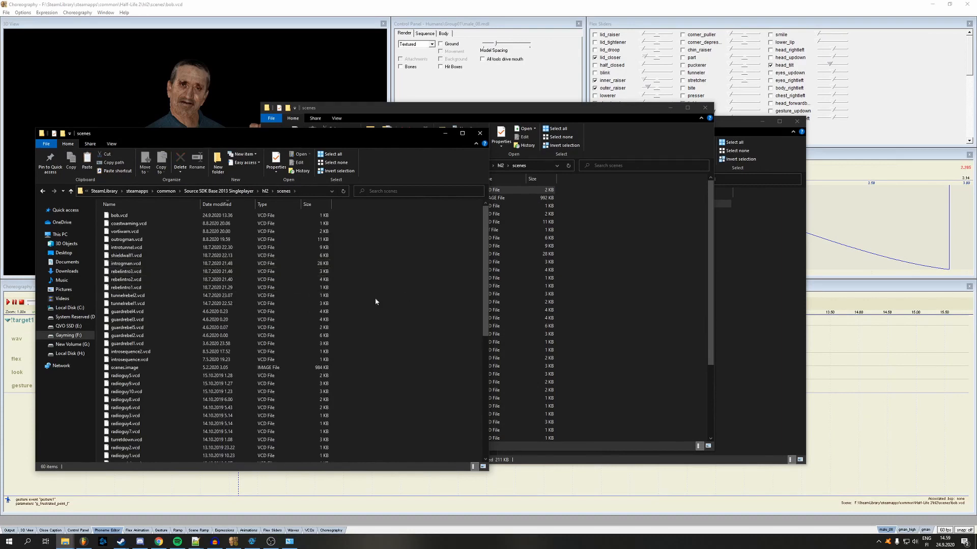
key(ctrl+v)
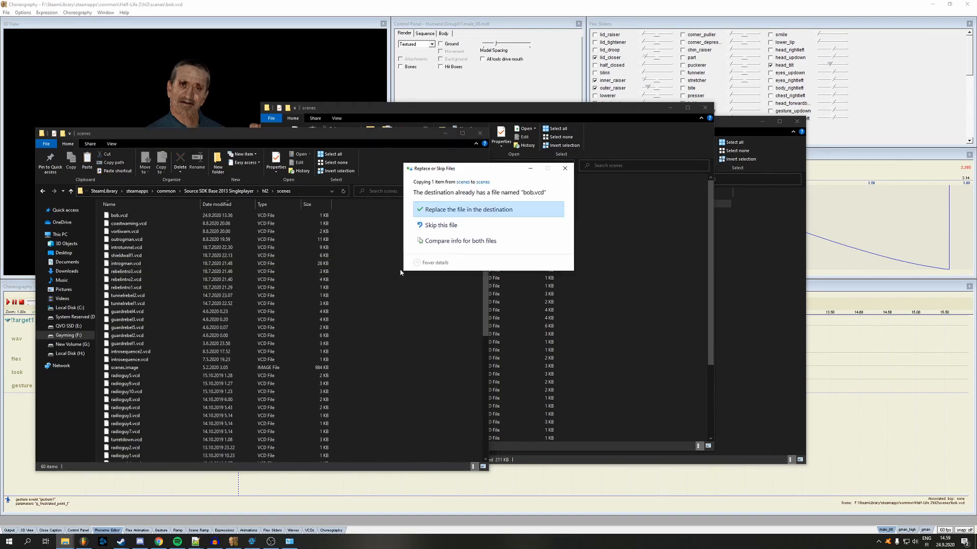
click(457, 212)
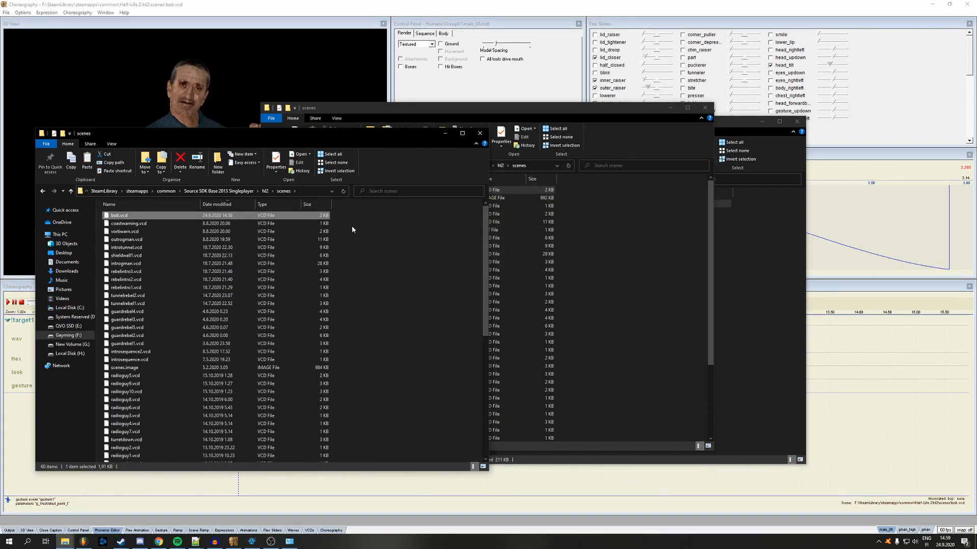
click(386, 246)
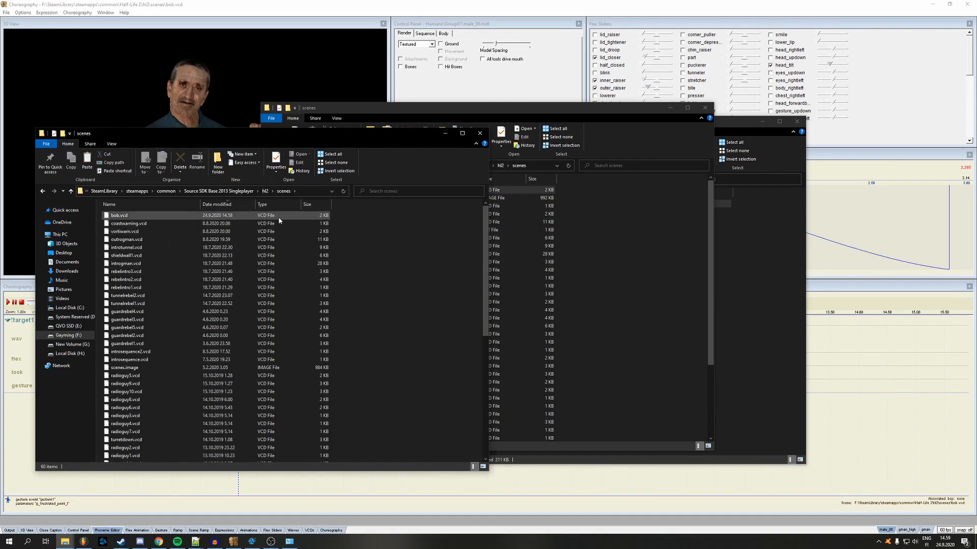
Switch back to Faceposer and rebuild scenes.image
click(173, 17)
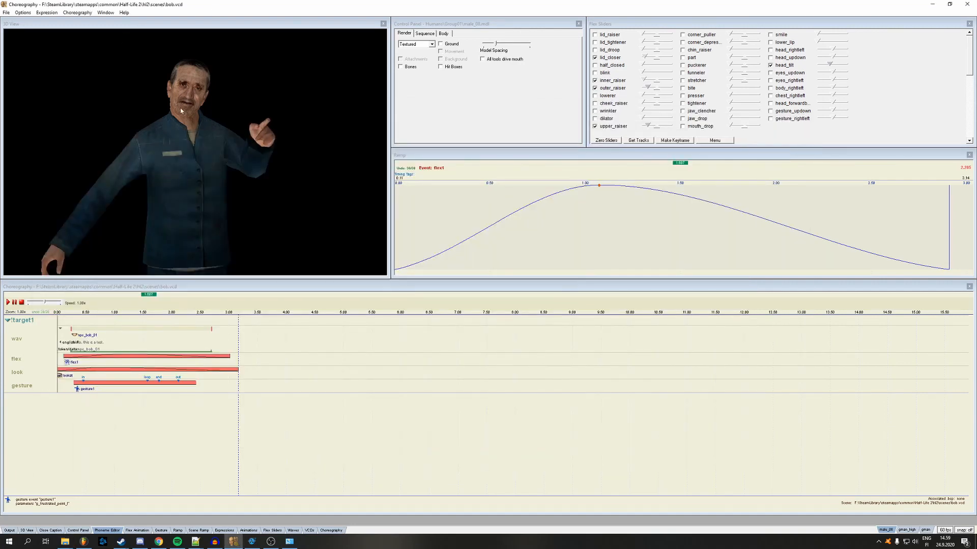
click(7, 12)
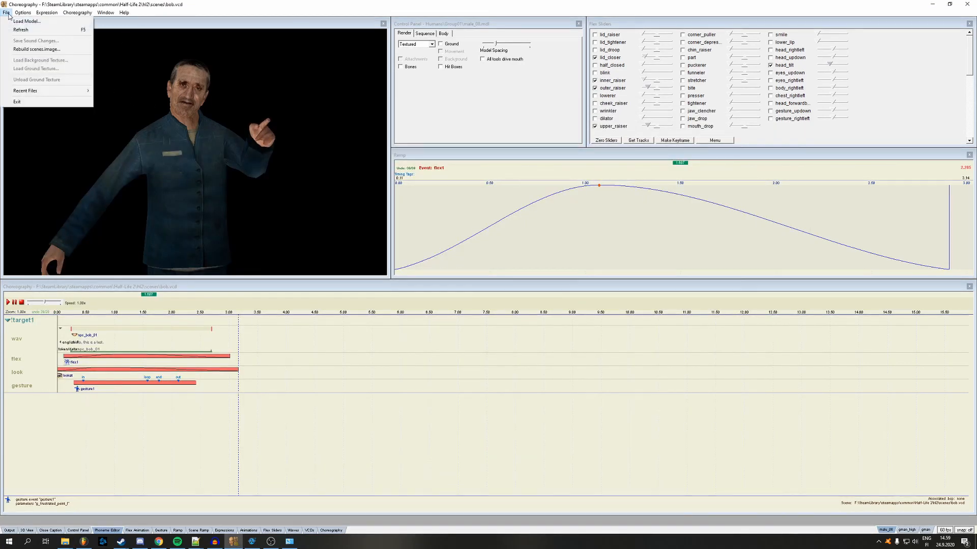
click(22, 53)
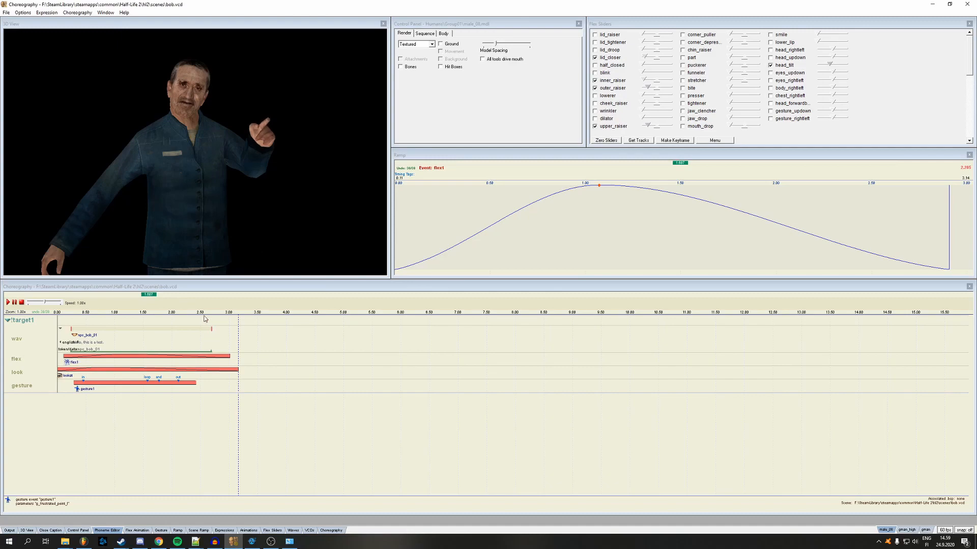
Switch to the File Explorer window showing Half-Life 2\hl2\scenes, refresh the folder and select scenes.image
click(65, 542)
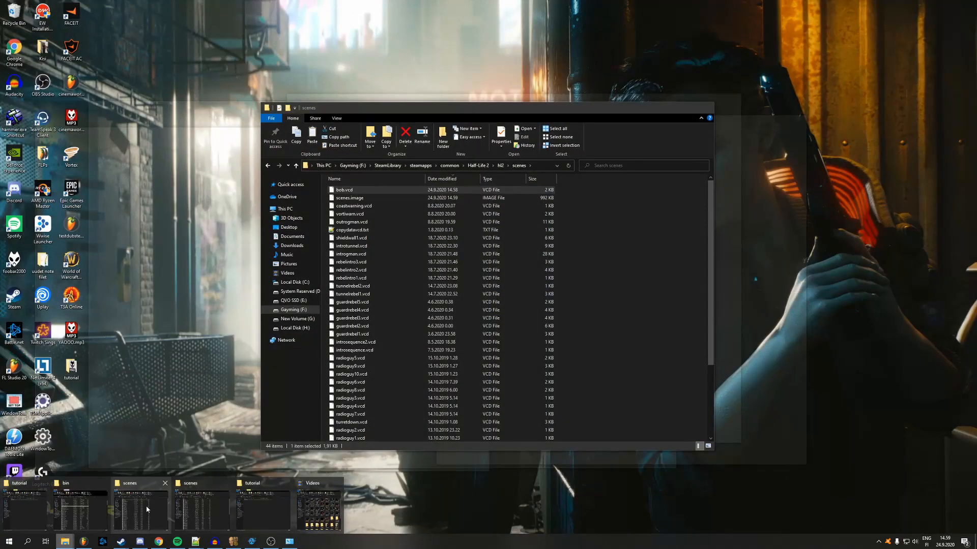
click(147, 509)
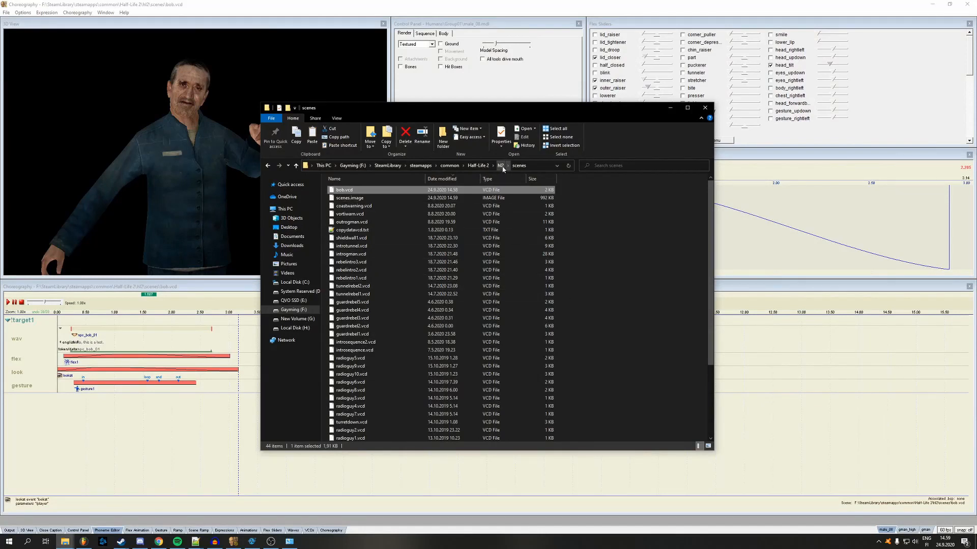
click(568, 165)
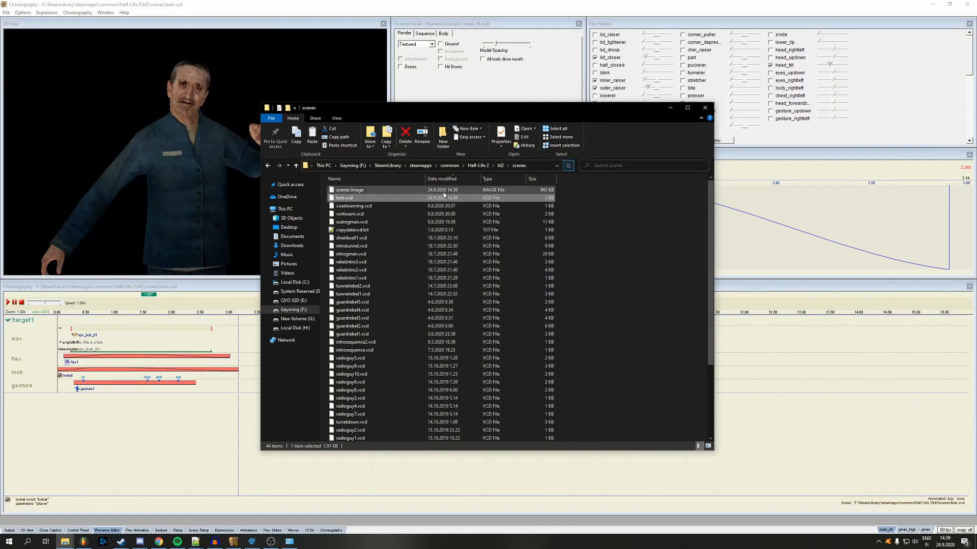
click(371, 191)
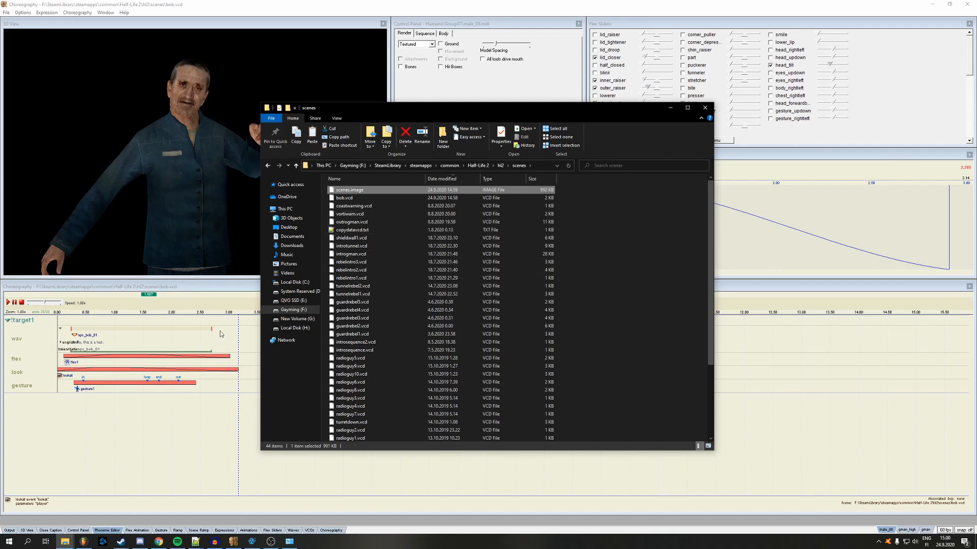
click(65, 541)
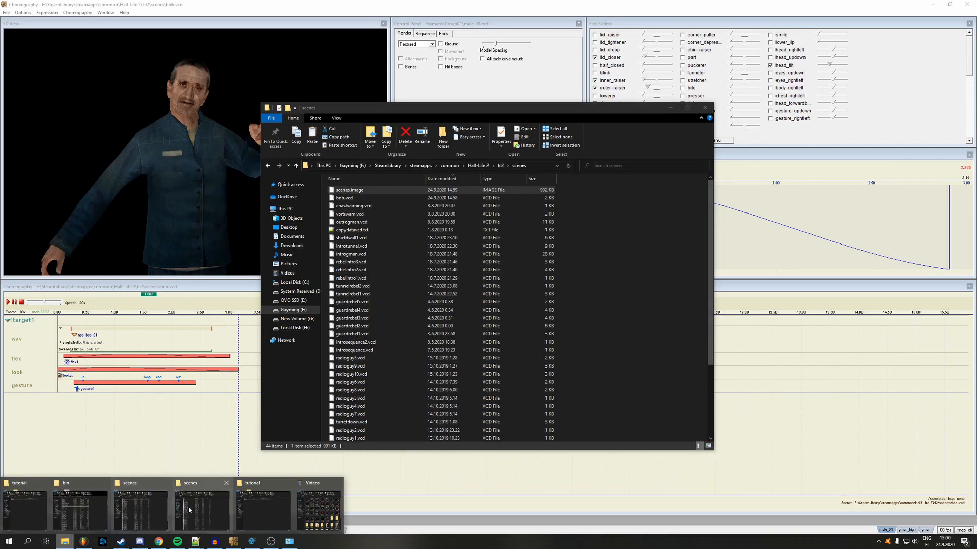
mouse_move(190, 506)
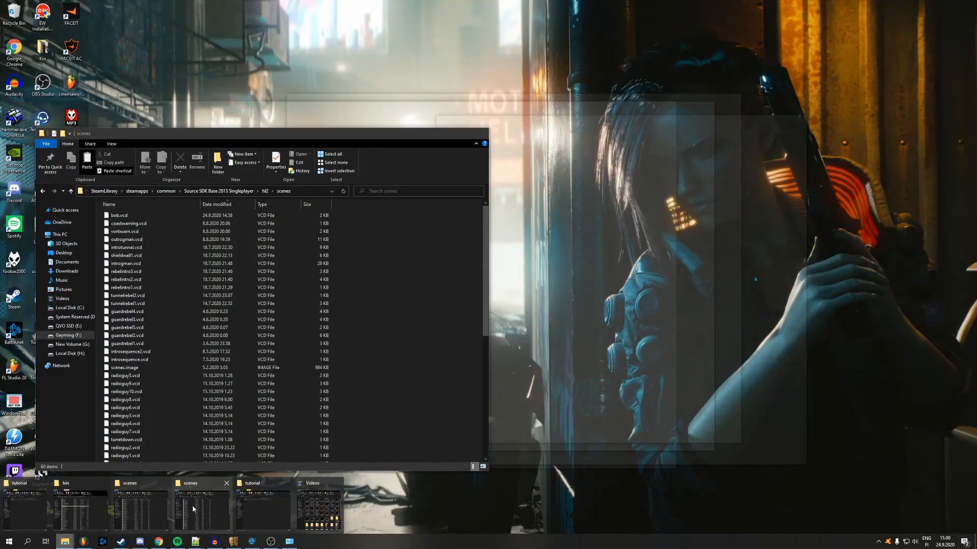
mouse_move(157, 510)
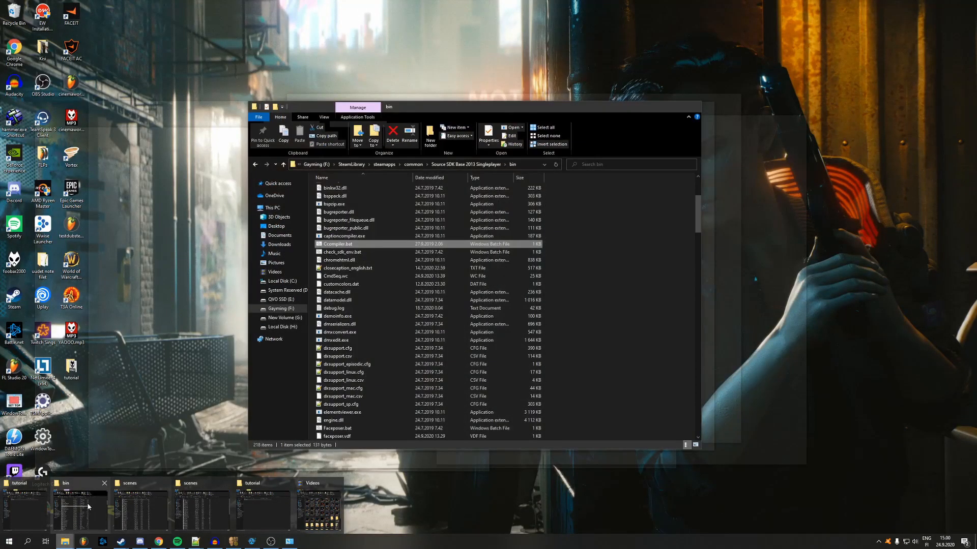
mouse_move(41, 500)
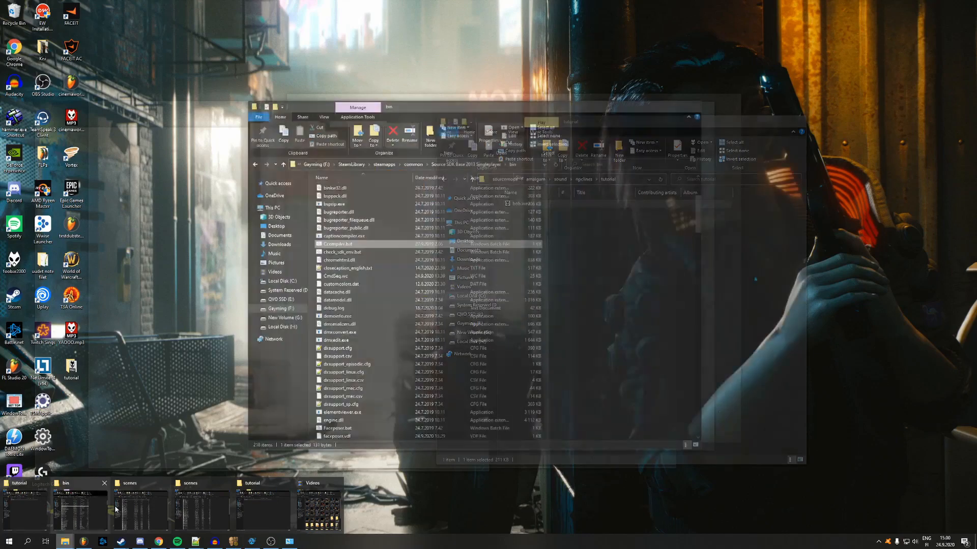
click(152, 514)
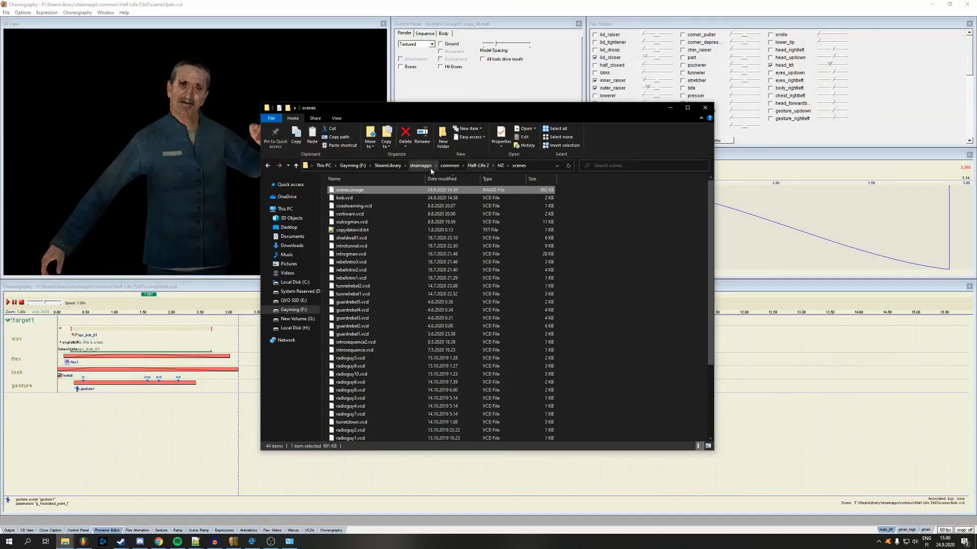
Copy scenes.image from Half-Life 2\hl2\scenes and go to sourcemods\amalgam\scenes in the other File Explorer window
right_click(391, 189)
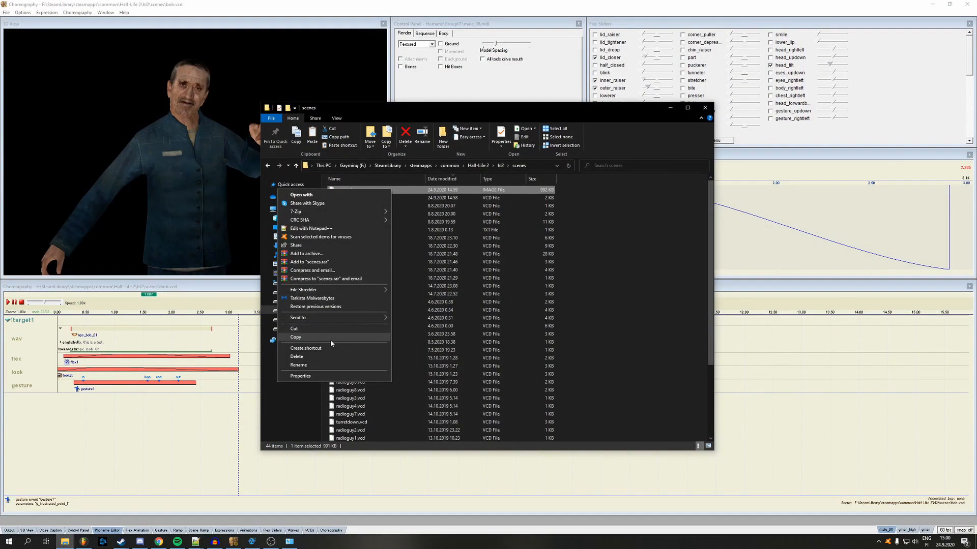
click(330, 339)
mouse_move(65, 541)
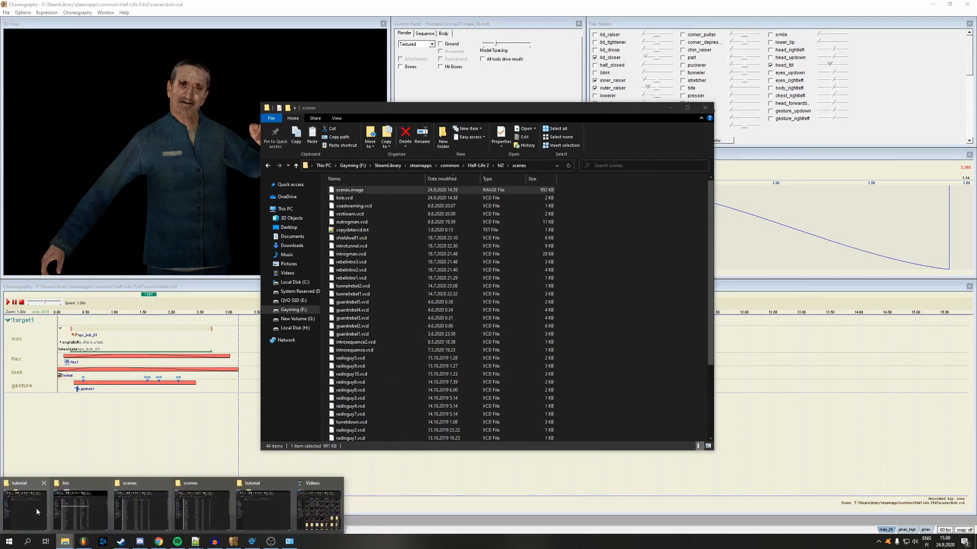
click(36, 508)
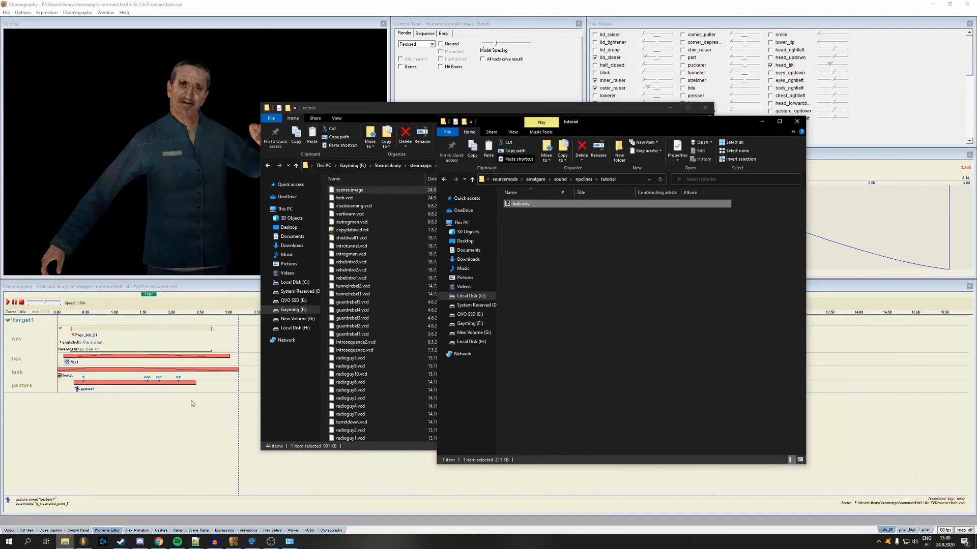
click(536, 179)
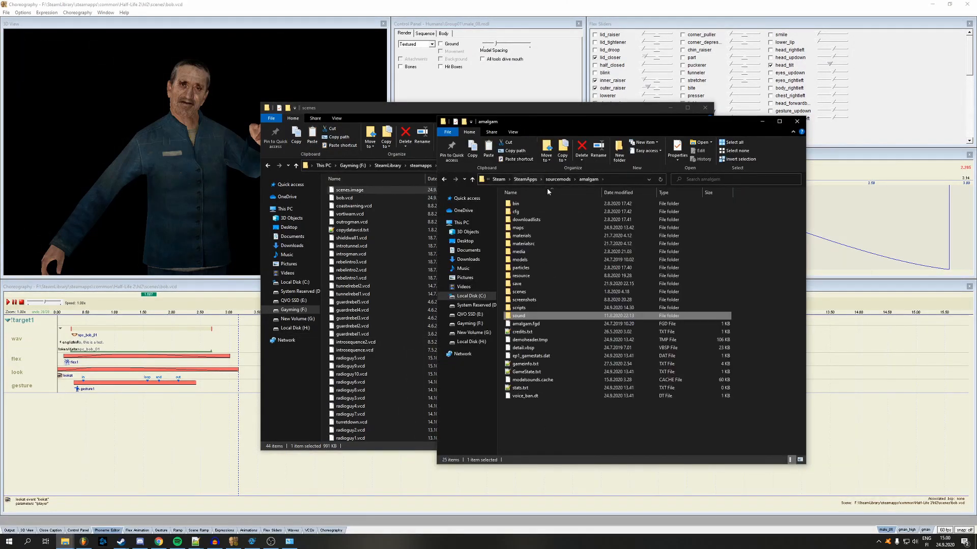
double_click(536, 292)
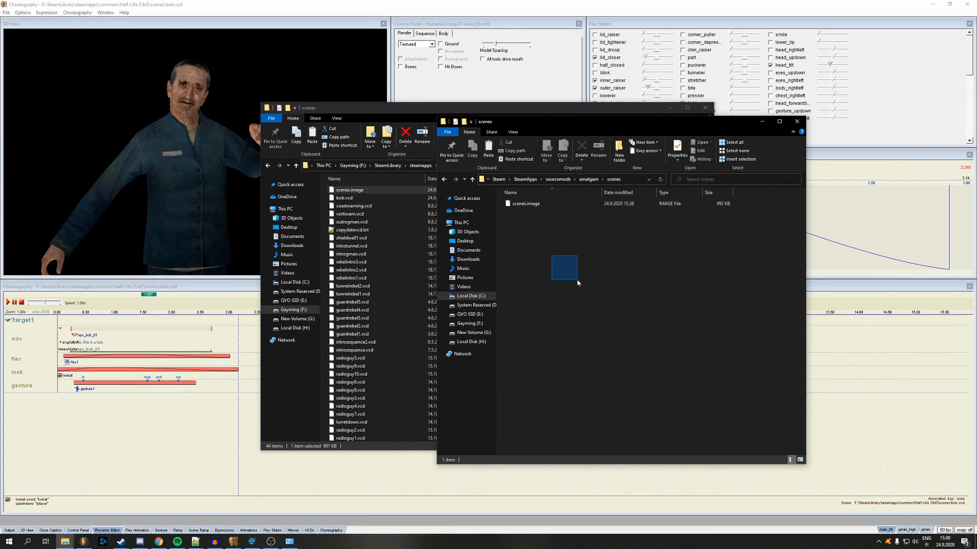
Paste scenes.image into the amalgam\scenes folder, replacing the existing file
drag(582, 290, 587, 294)
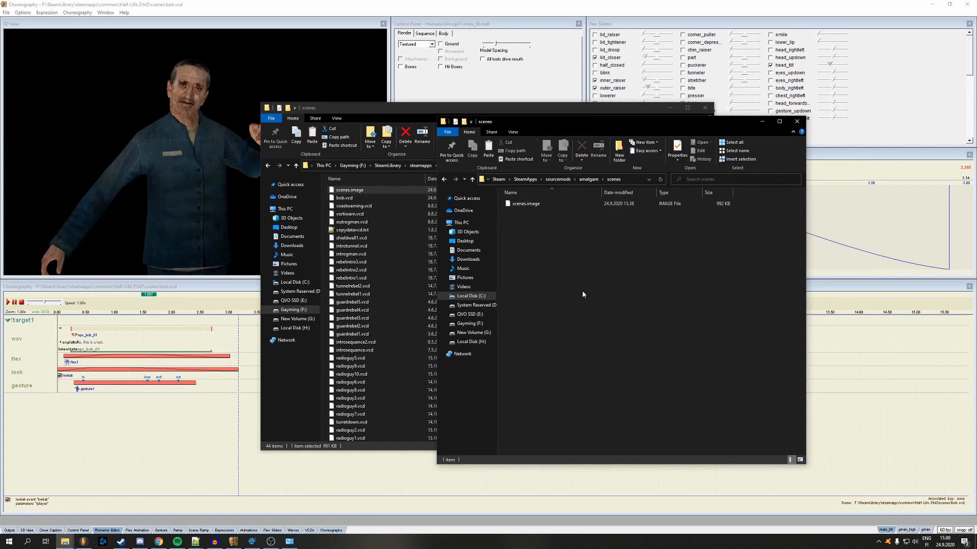
key(ctrl+v)
click(478, 211)
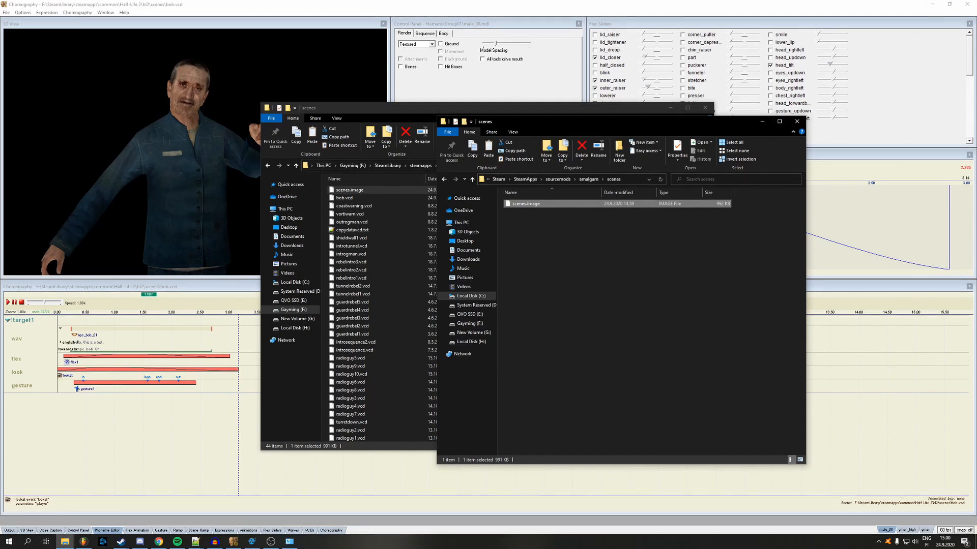
Minimize the open editors, start Hammer with the Amalgam configuration and open the recent map choreotutorial.vmf
click(935, 4)
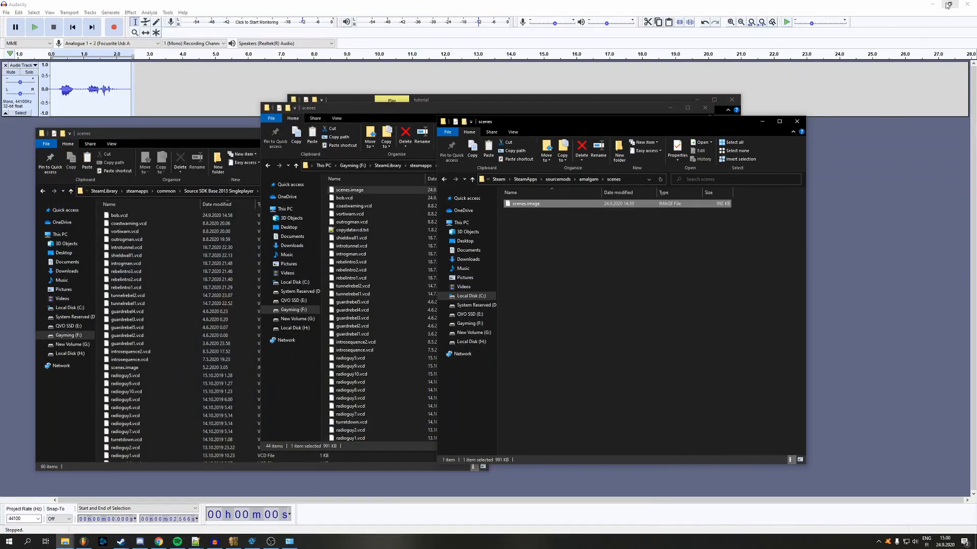
click(931, 5)
click(933, 6)
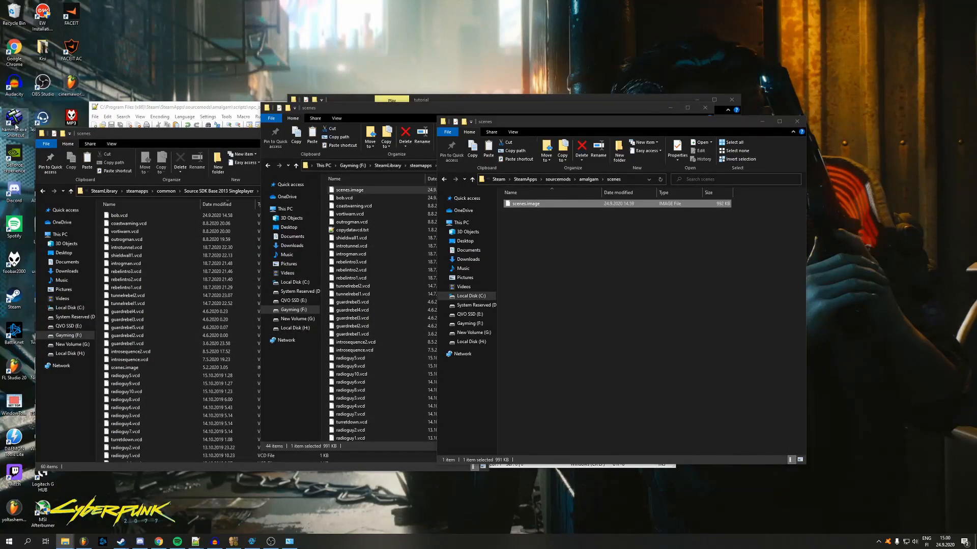
click(16, 124)
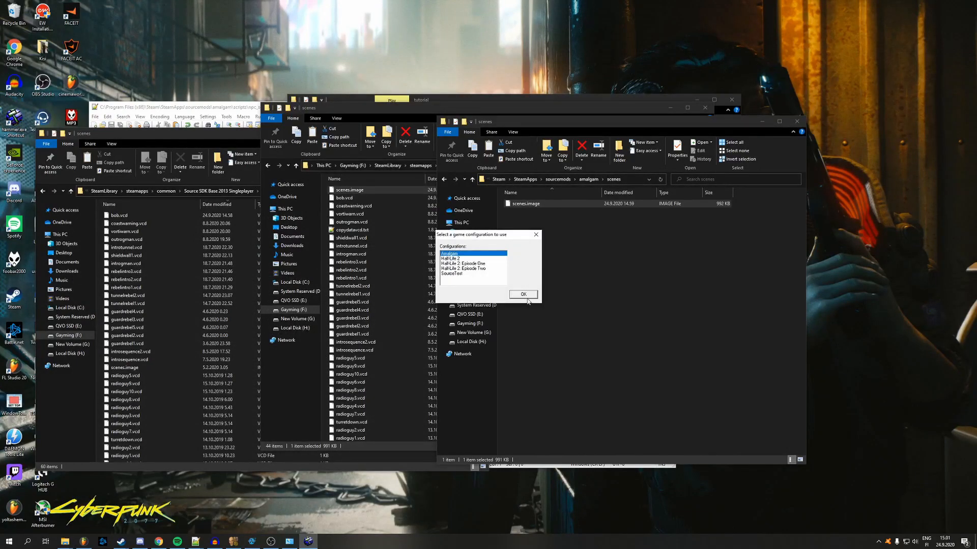
click(527, 297)
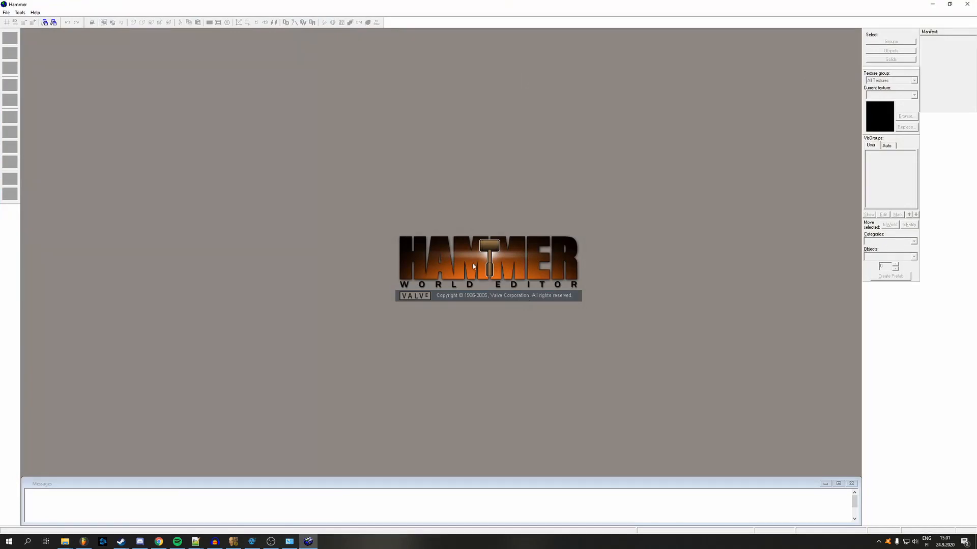
click(6, 13)
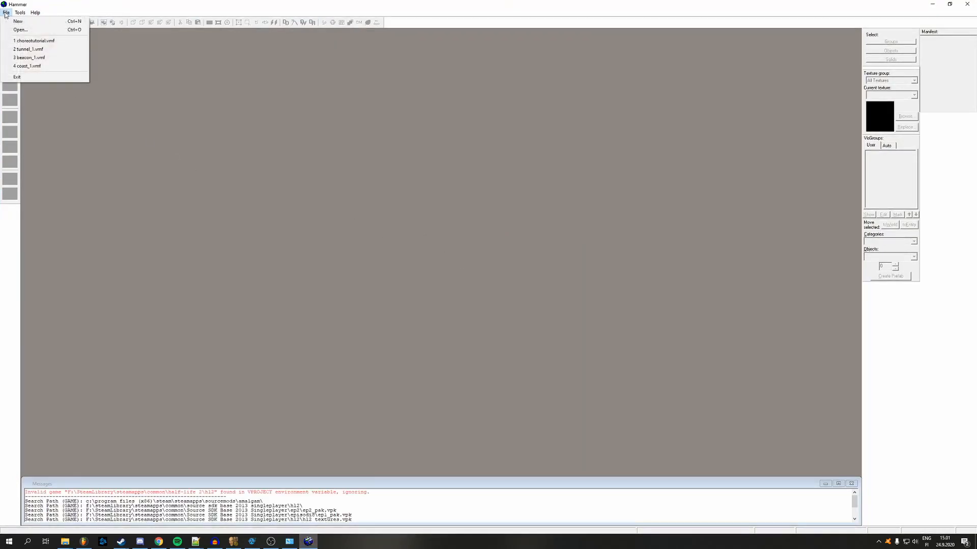
click(46, 41)
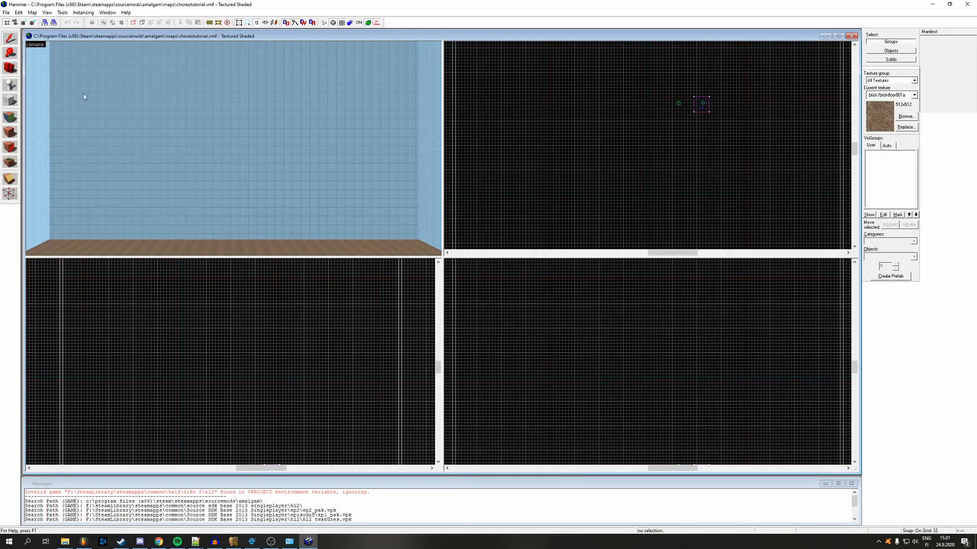
Approach the trigger box in the 3D view and select the npc_citizen standing inside it
click(264, 166)
key(z)
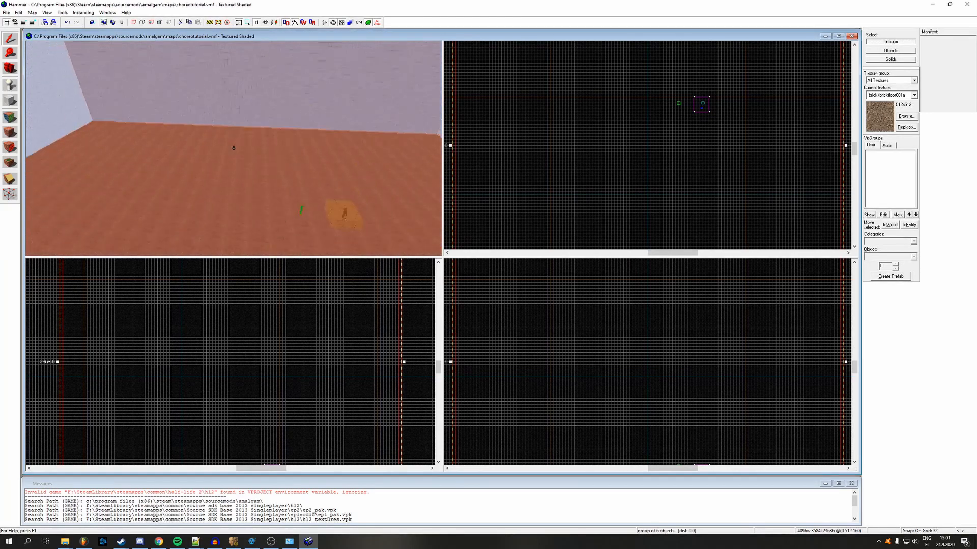
key(Escape)
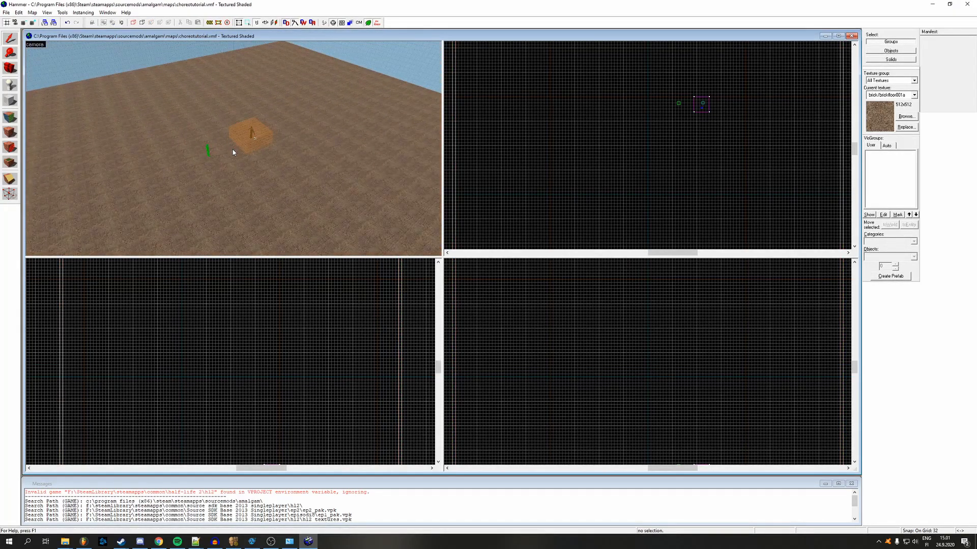
key(w)
key(a)
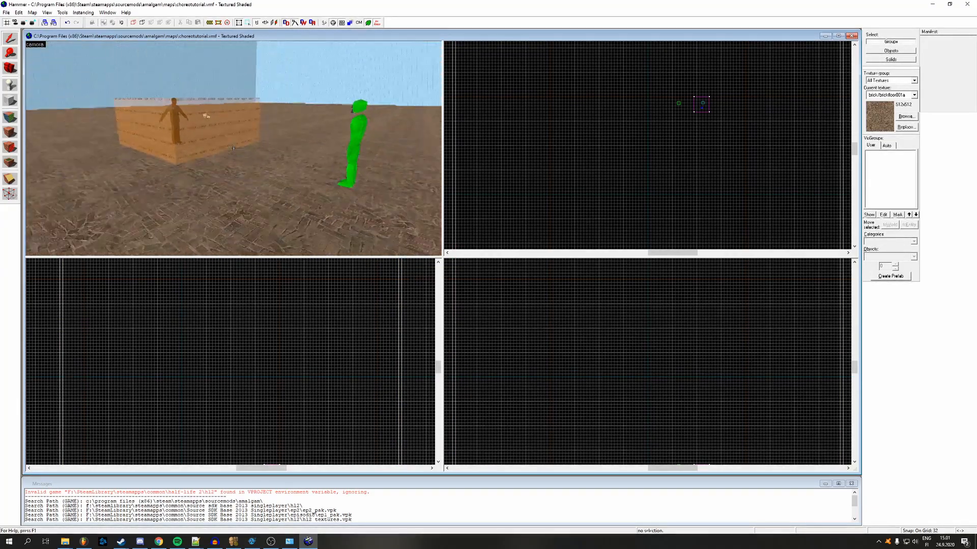
key(w)
key(a)
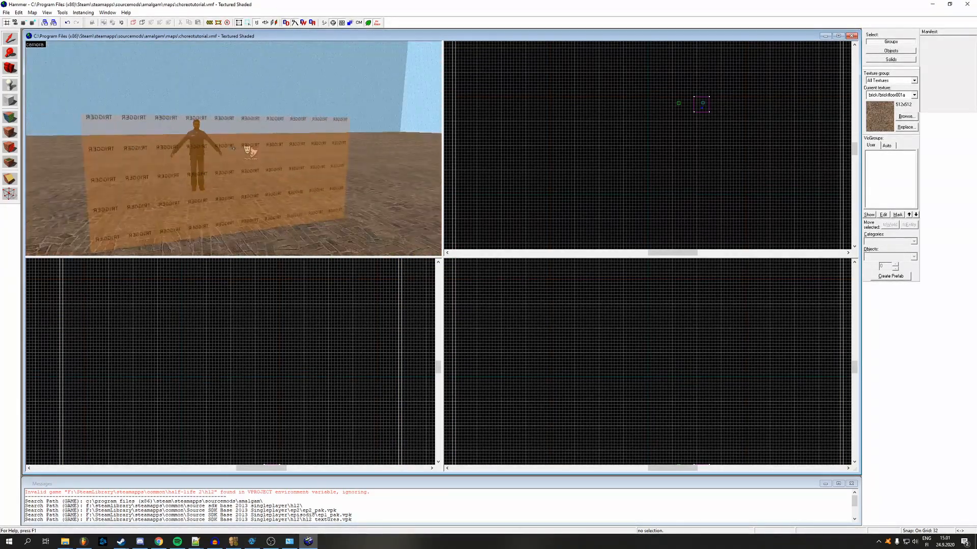
key(s)
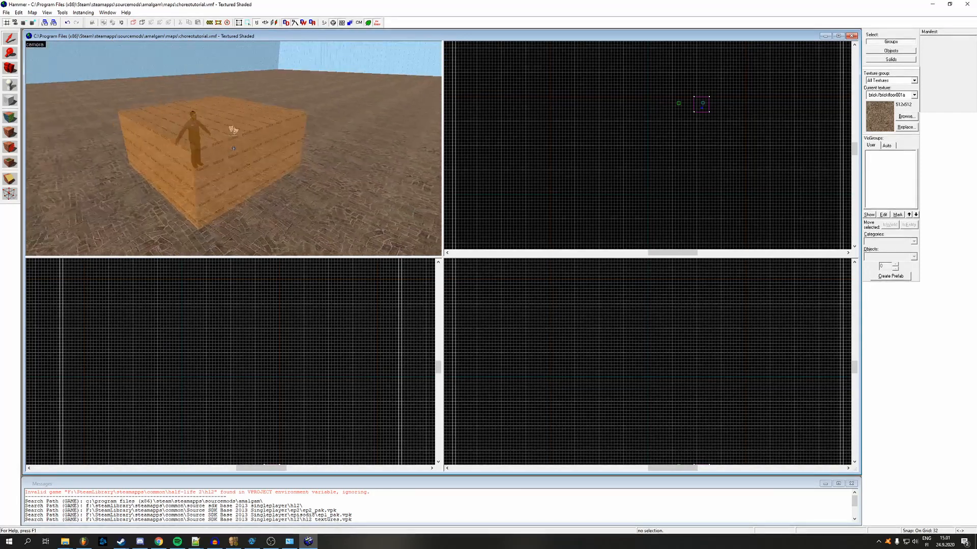
key(w)
click(234, 146)
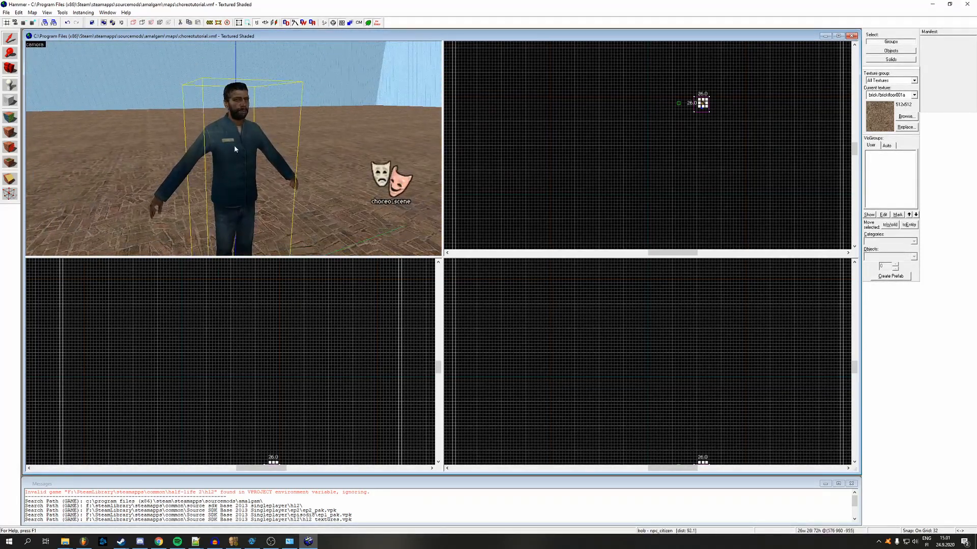
Open the npc_citizen's object properties, review its keyvalues and flags, and close the dialog
key(s)
key(w)
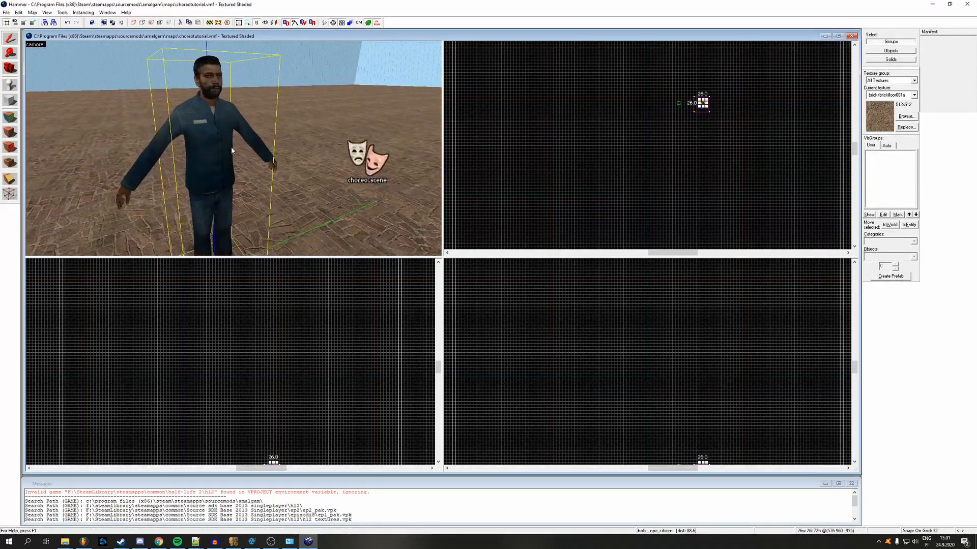
key(z)
double_click(220, 138)
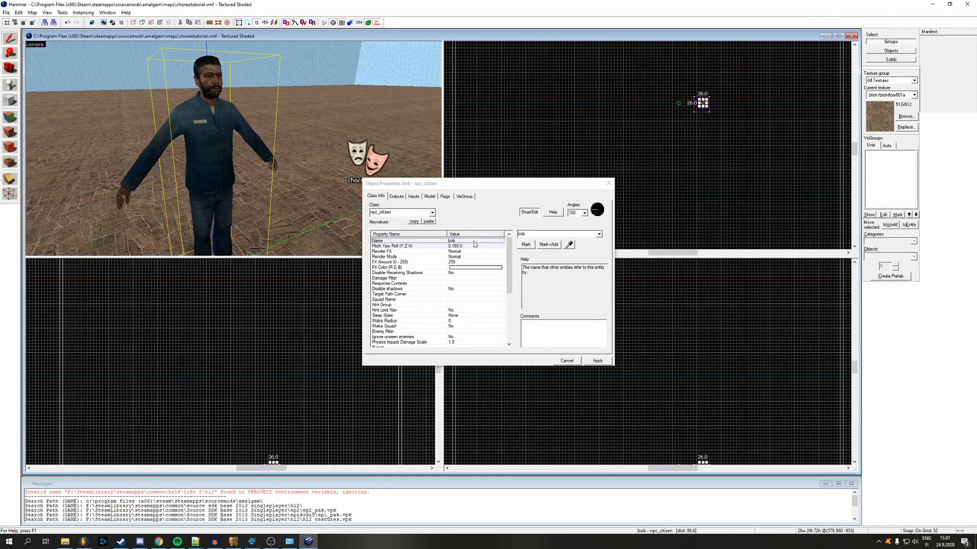
scroll(467, 260, down, 6)
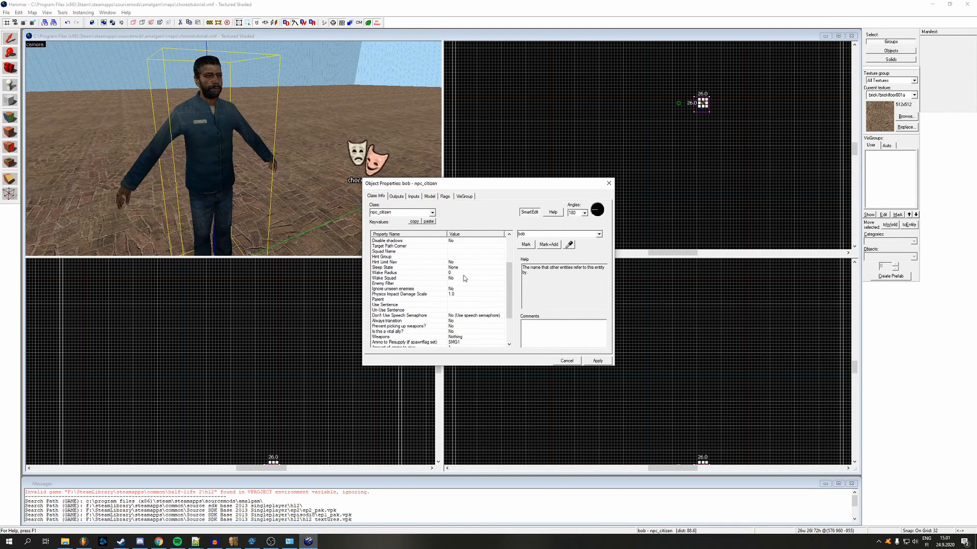
scroll(466, 280, up, 6)
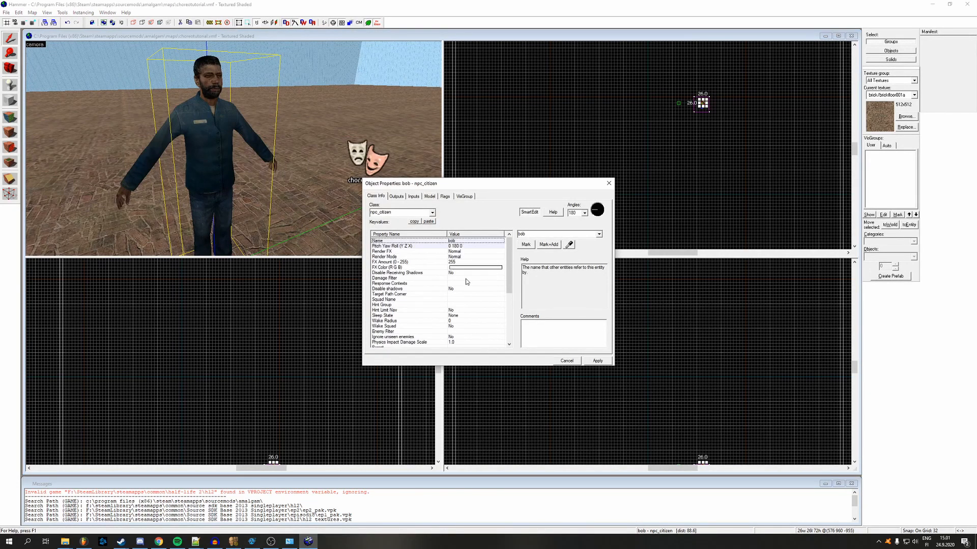
click(445, 197)
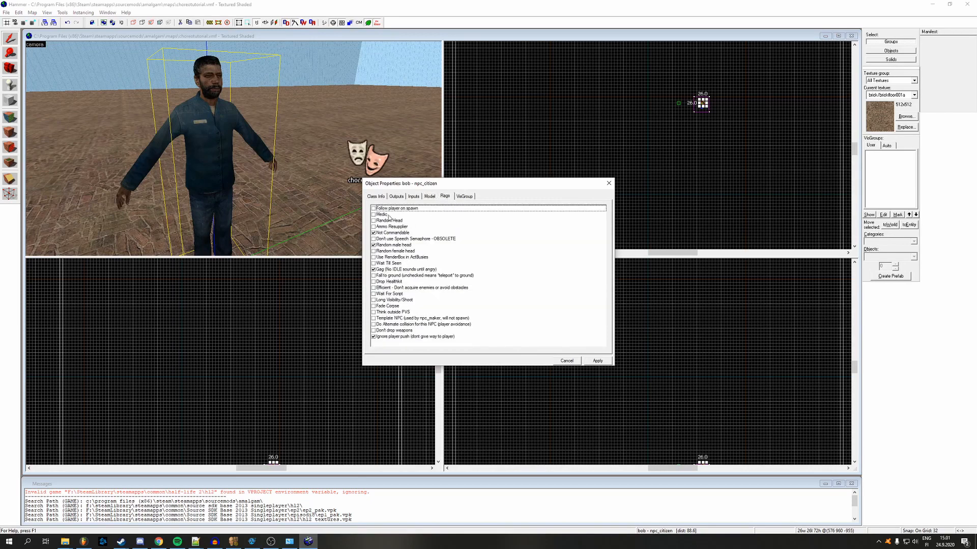
click(609, 183)
Reopen the npc_citizen's flags and examine the Ignore player push and Gag options, leaving them enabled
key(z)
key(d)
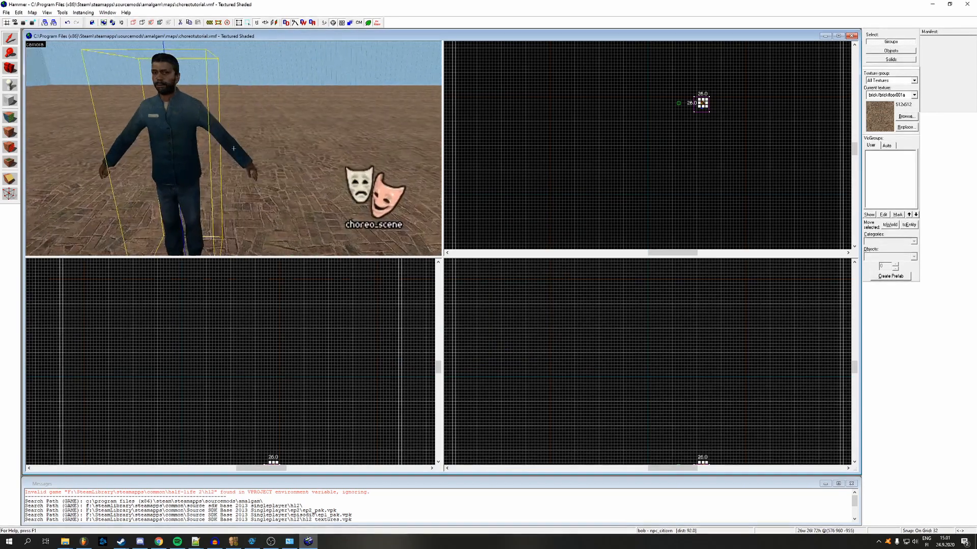
key(s)
key(a)
key(z)
double_click(213, 111)
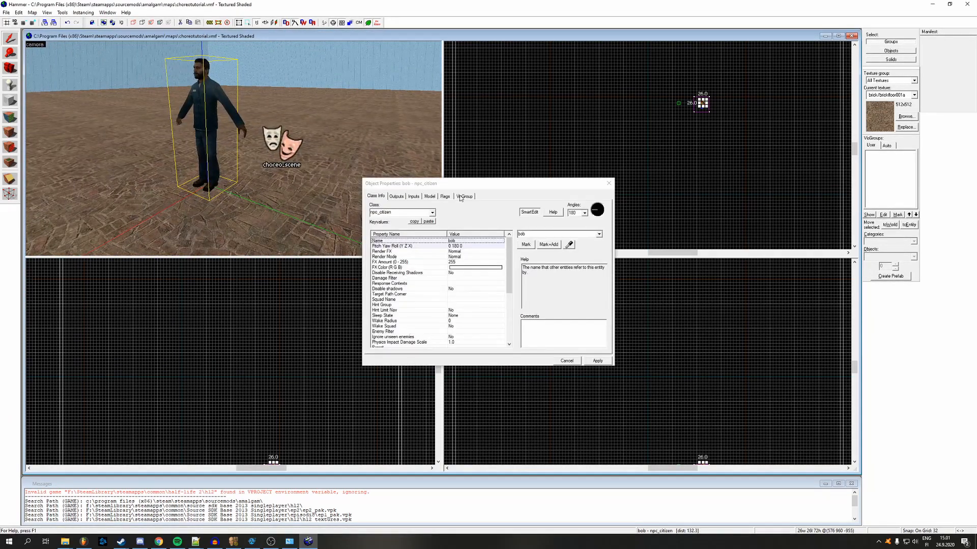
click(445, 195)
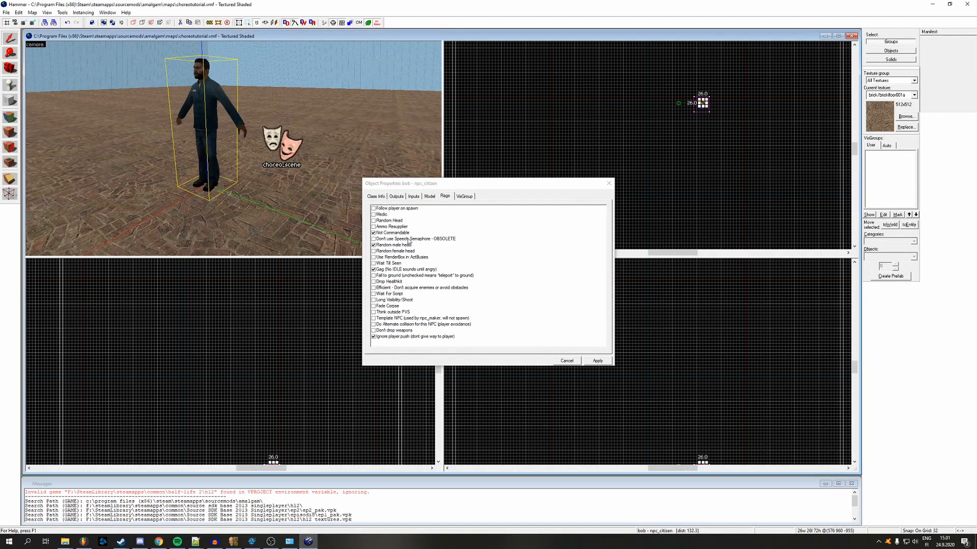
click(402, 337)
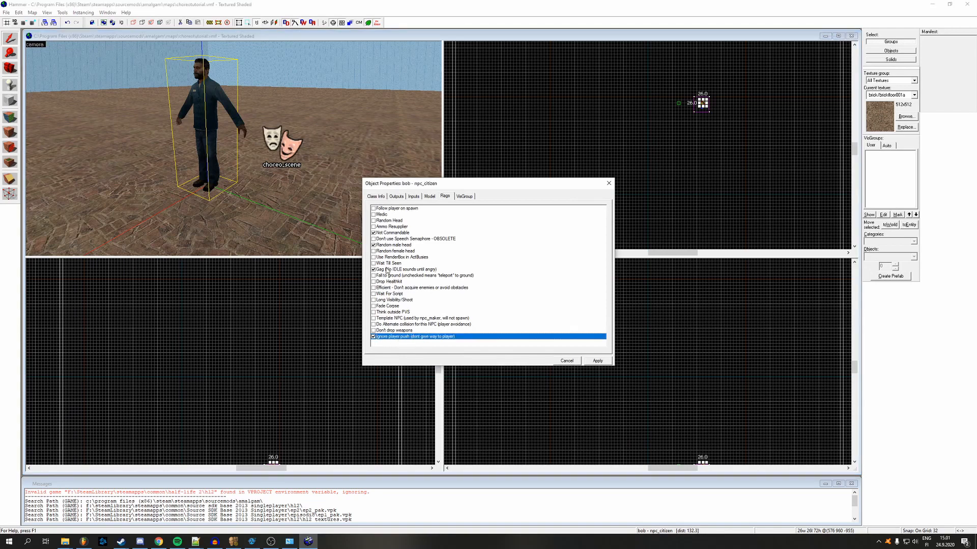
click(400, 270)
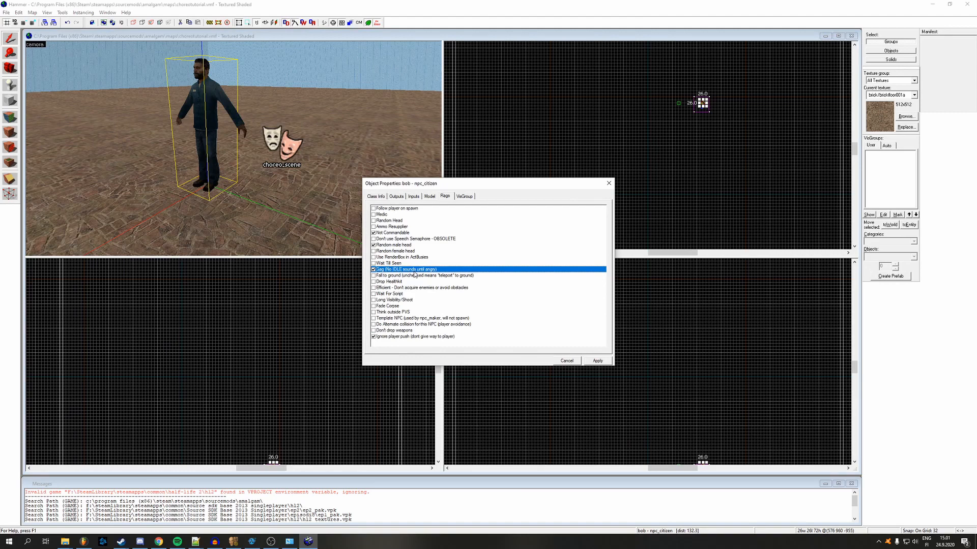
click(609, 184)
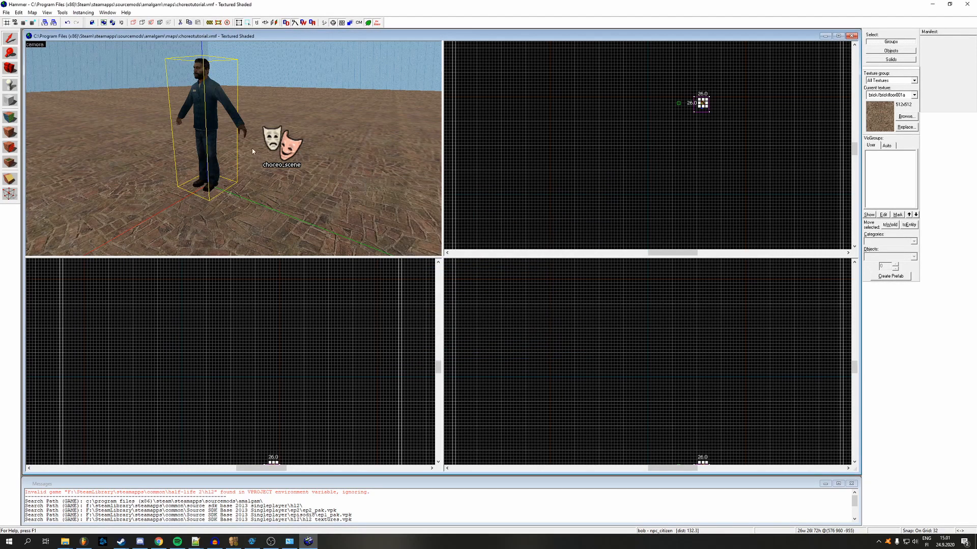
Select the logic_choreographed_scene entity beside the citizen, open its object properties and check its Name keyvalue
click(275, 144)
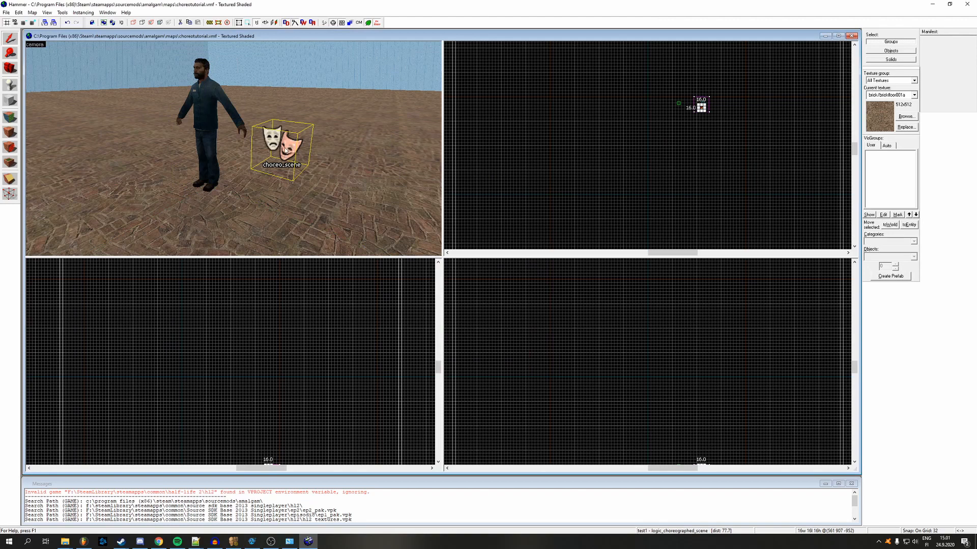
key(z)
key(d)
key(z)
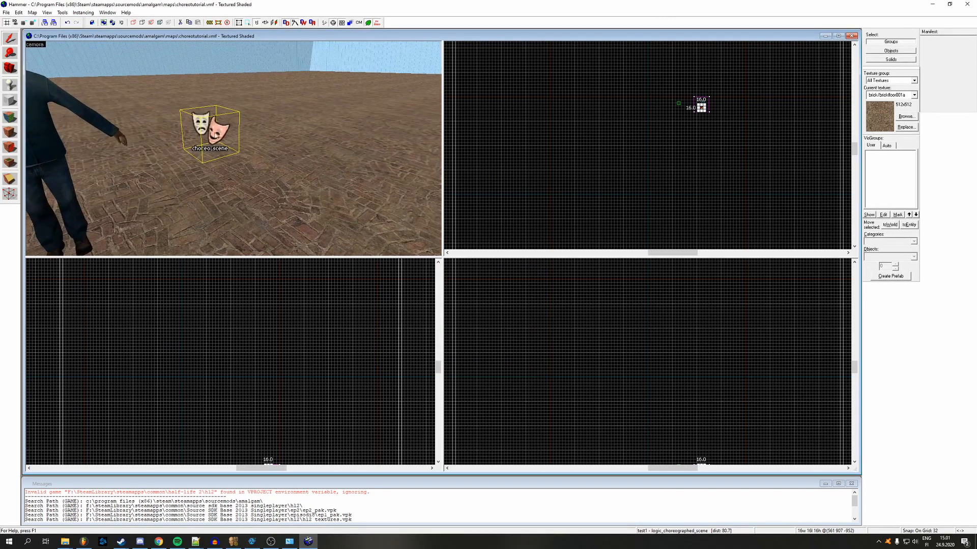
double_click(219, 131)
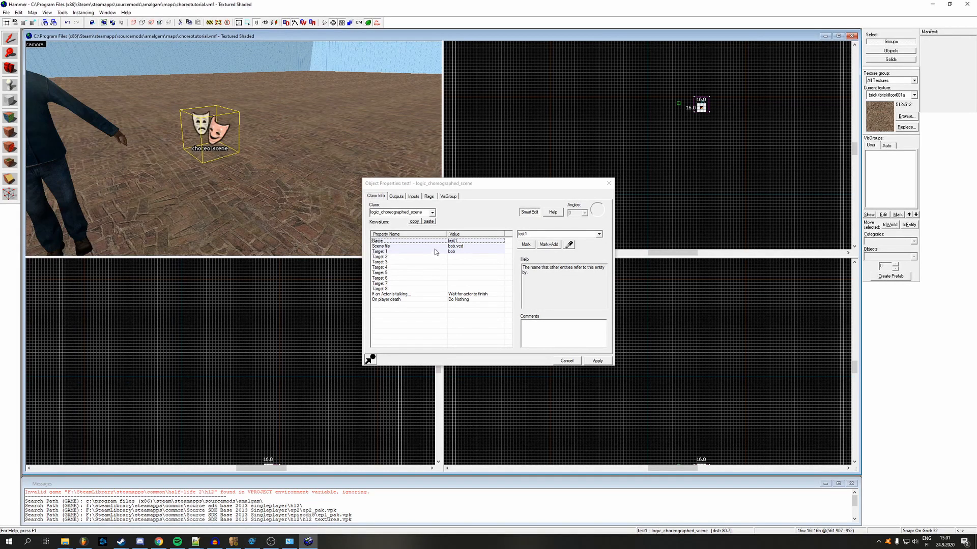
click(457, 242)
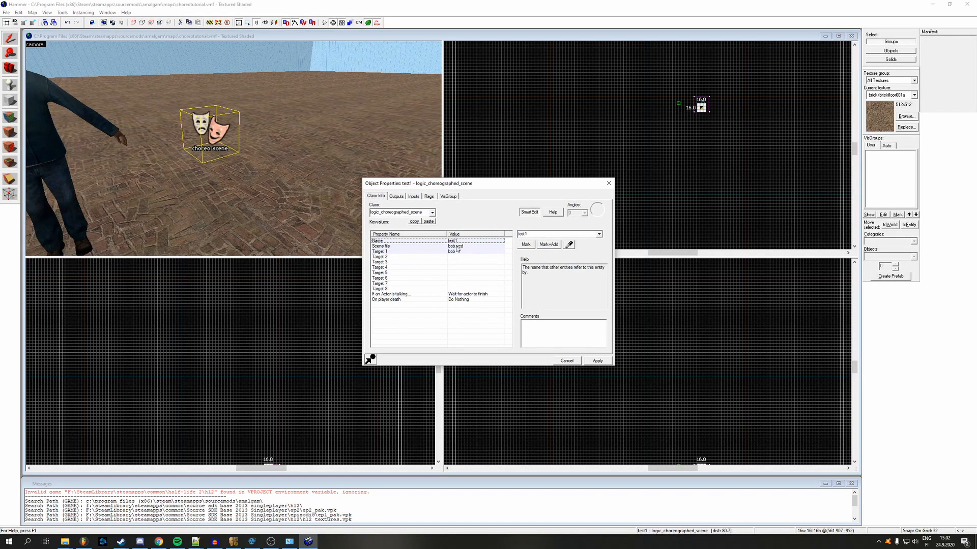
Refresh the scene sounds list, preview bob.vcd, assign it as the choreographed scene's Scene file and apply the change
click(464, 248)
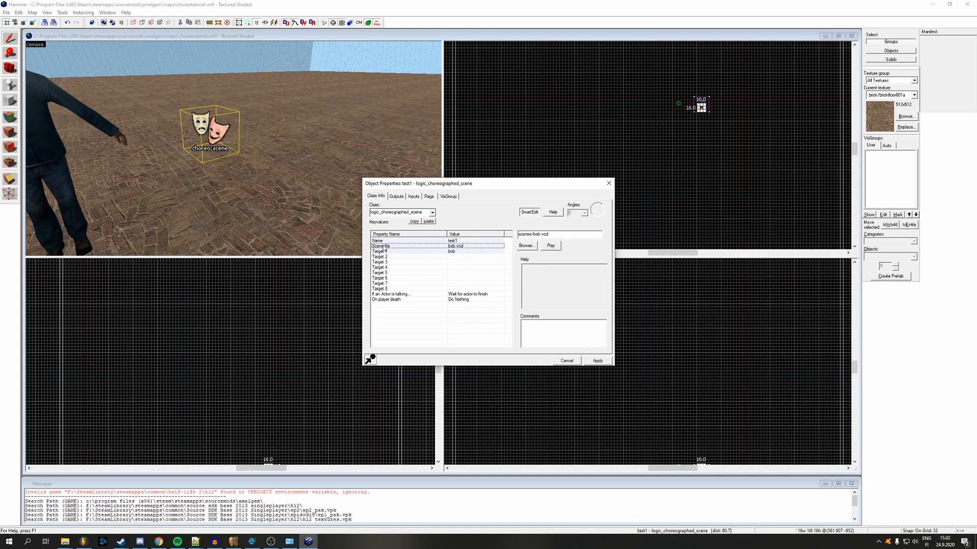
click(527, 246)
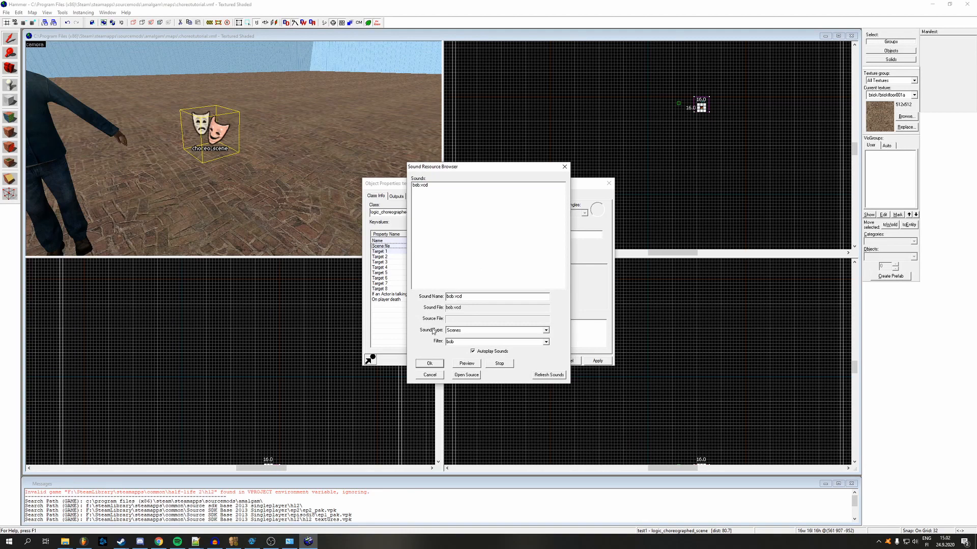
drag(456, 169, 553, 167)
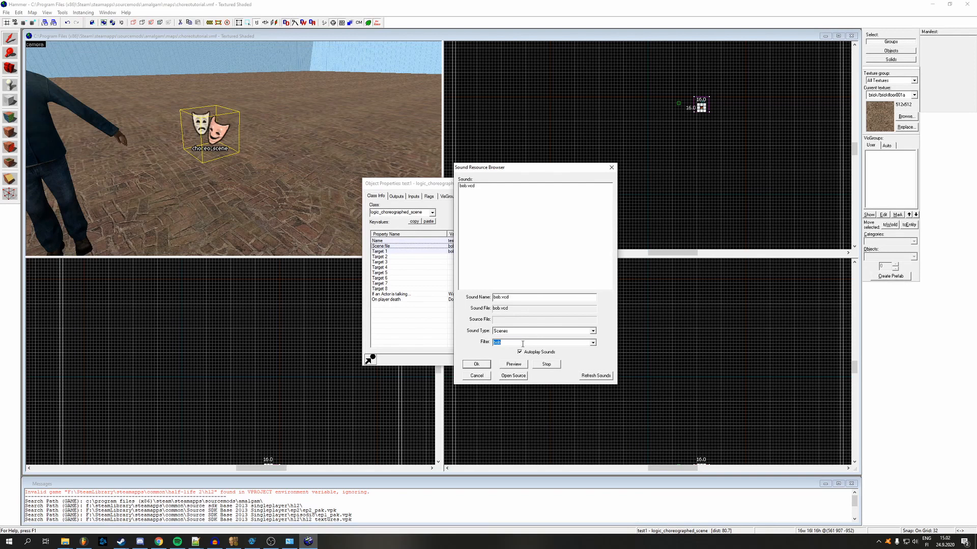
click(589, 376)
click(474, 186)
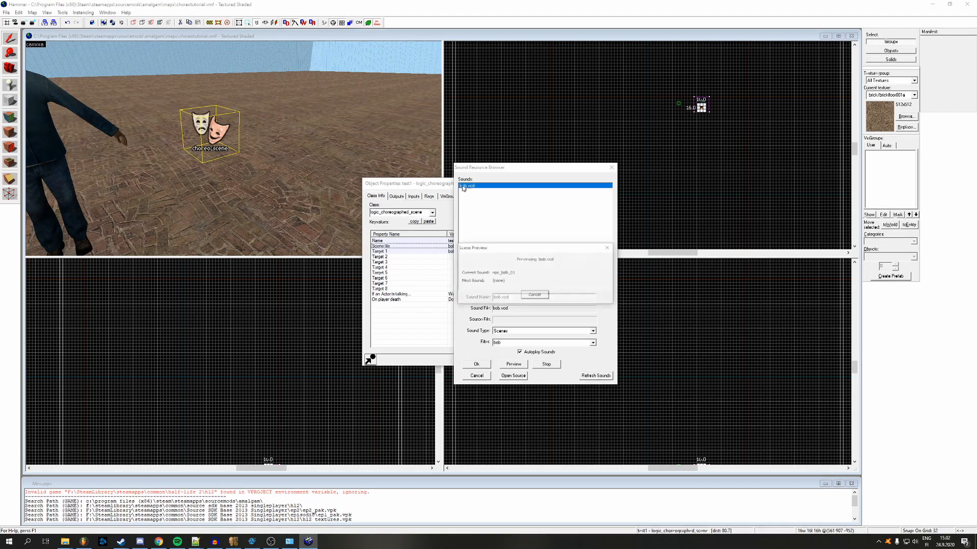
click(533, 295)
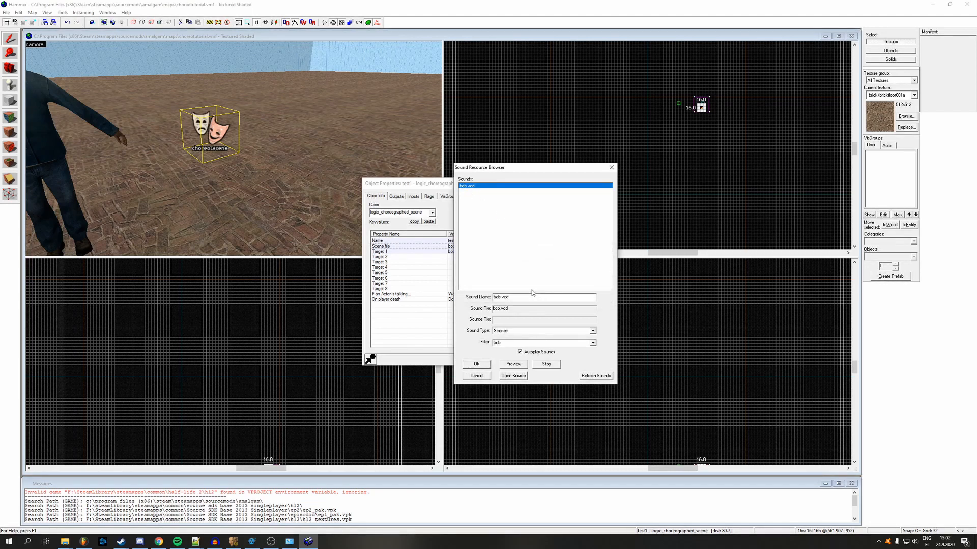
click(595, 376)
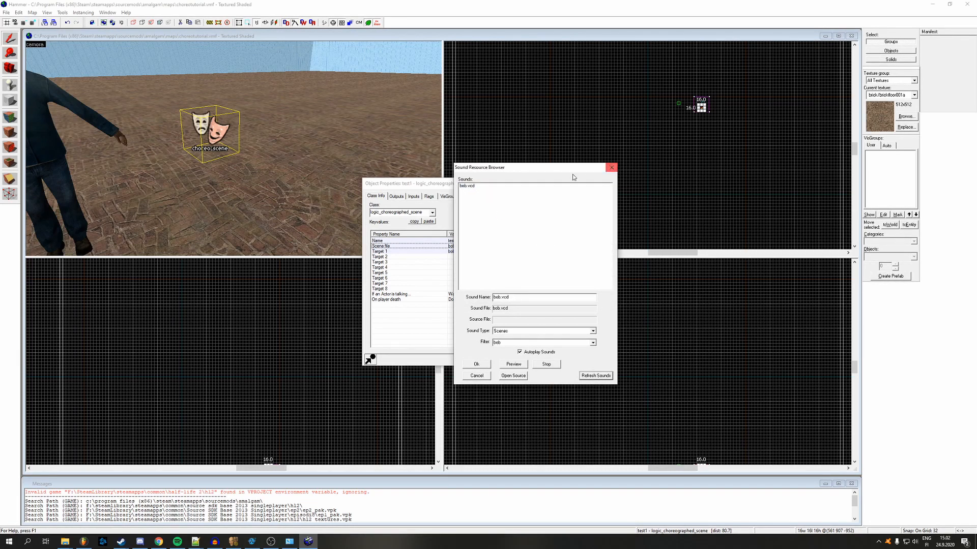
click(465, 187)
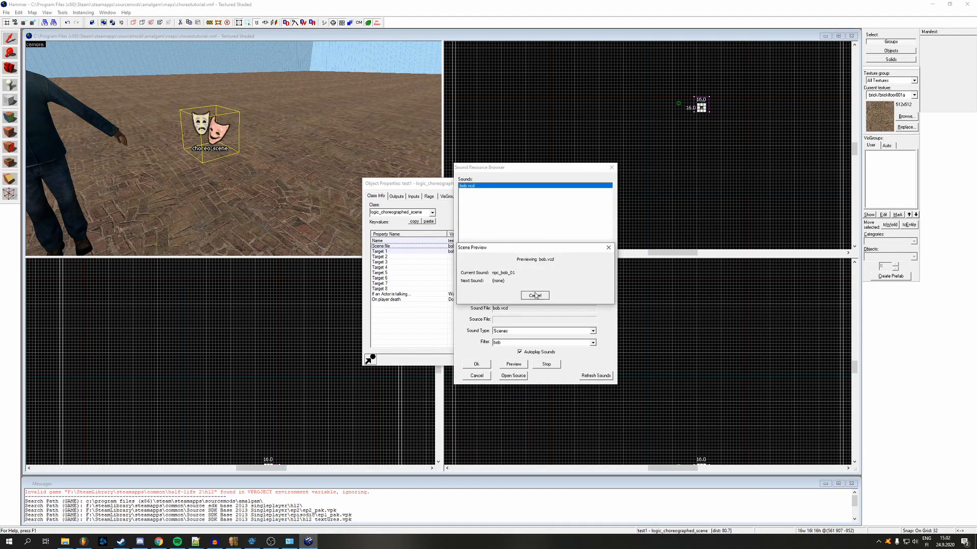
click(534, 295)
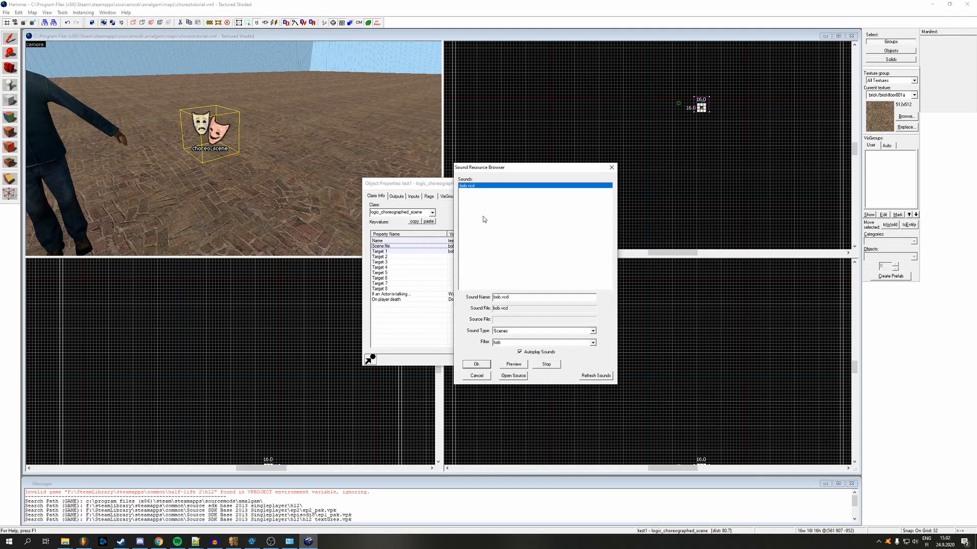
click(485, 365)
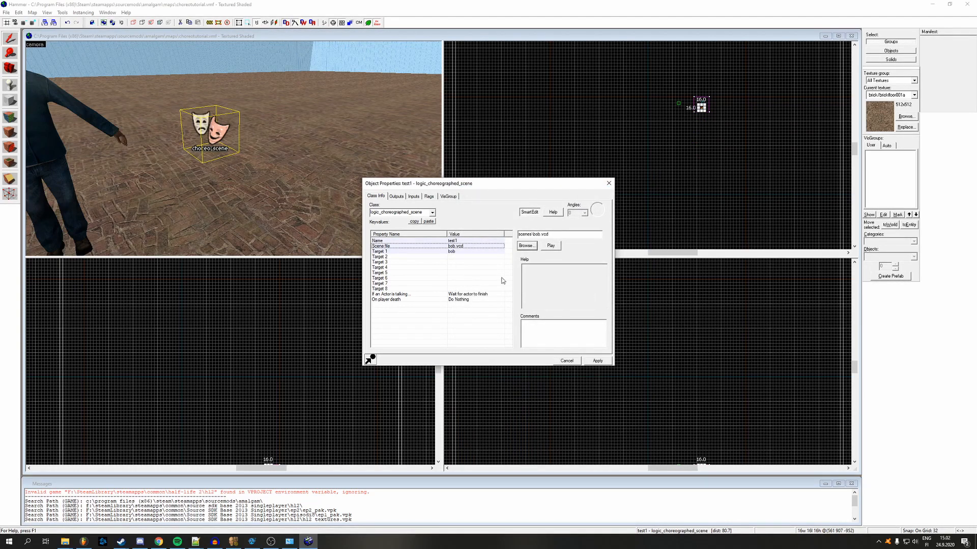
click(598, 361)
Pick the npc_citizen in the 3D view as Target 1, apply it, check the scene's flags and close the properties
click(452, 252)
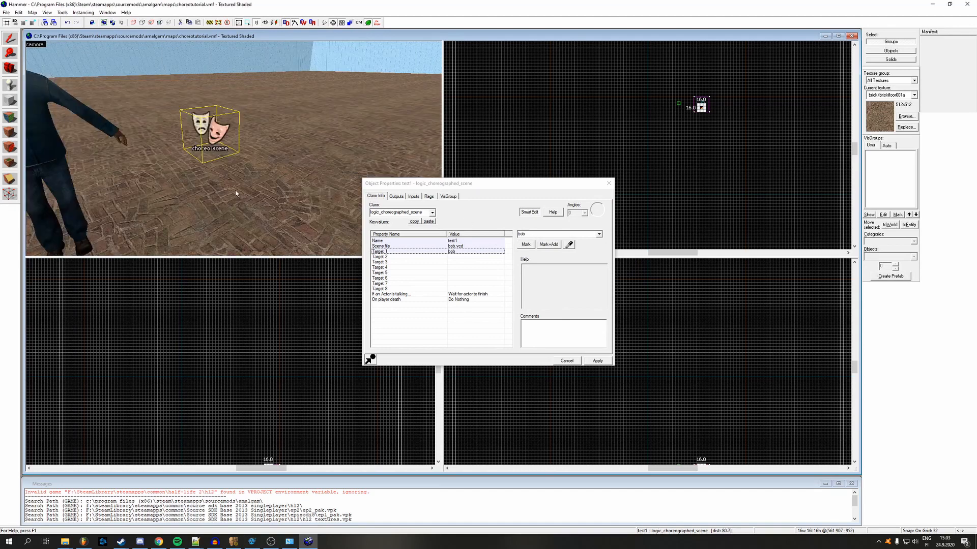
key(z)
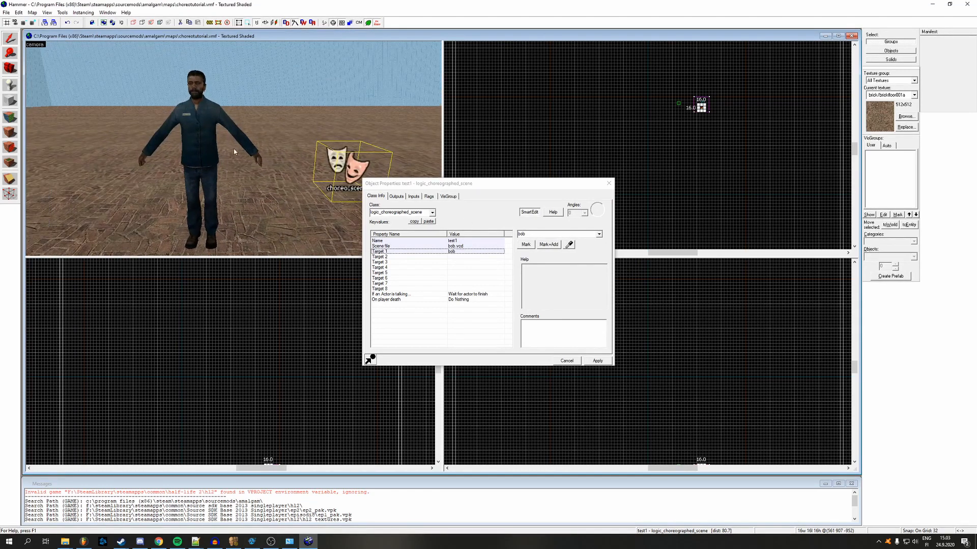
click(569, 245)
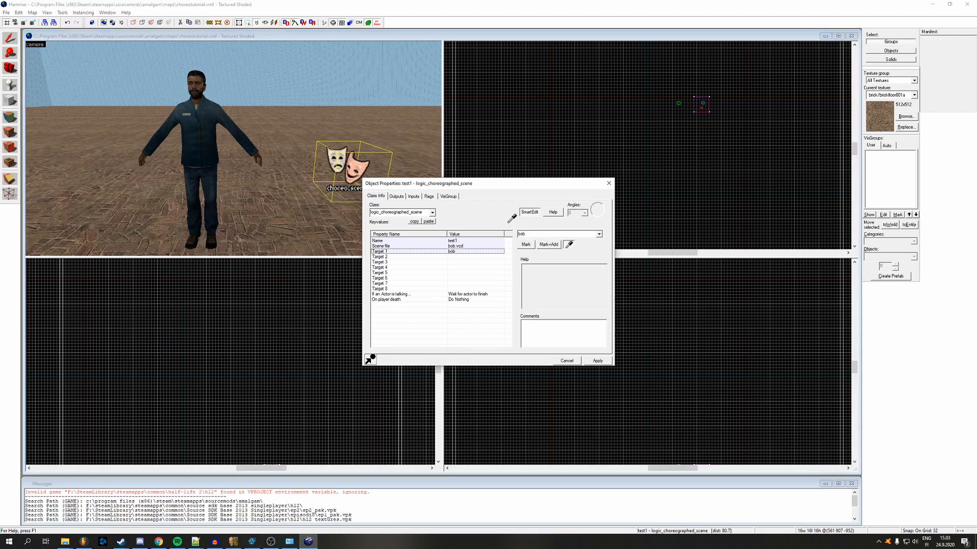
click(204, 122)
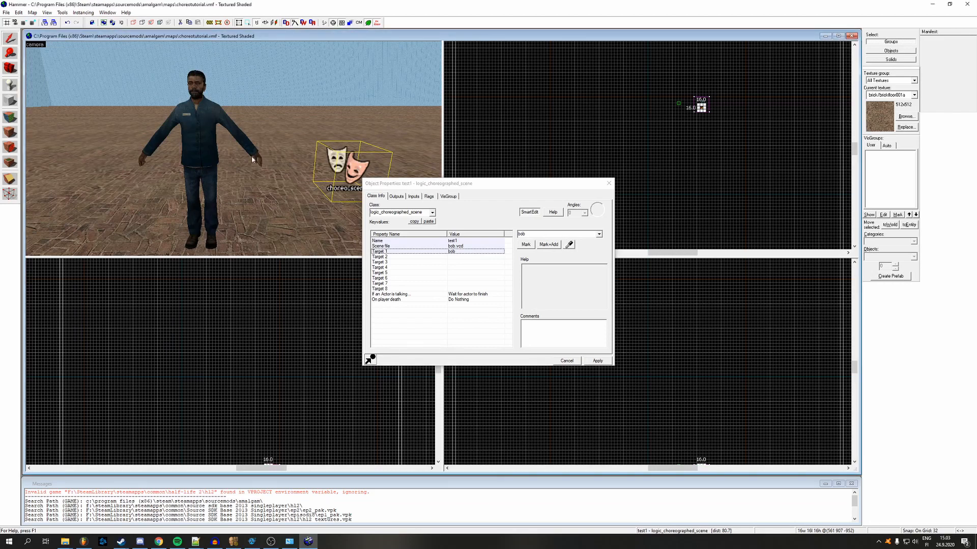
click(598, 360)
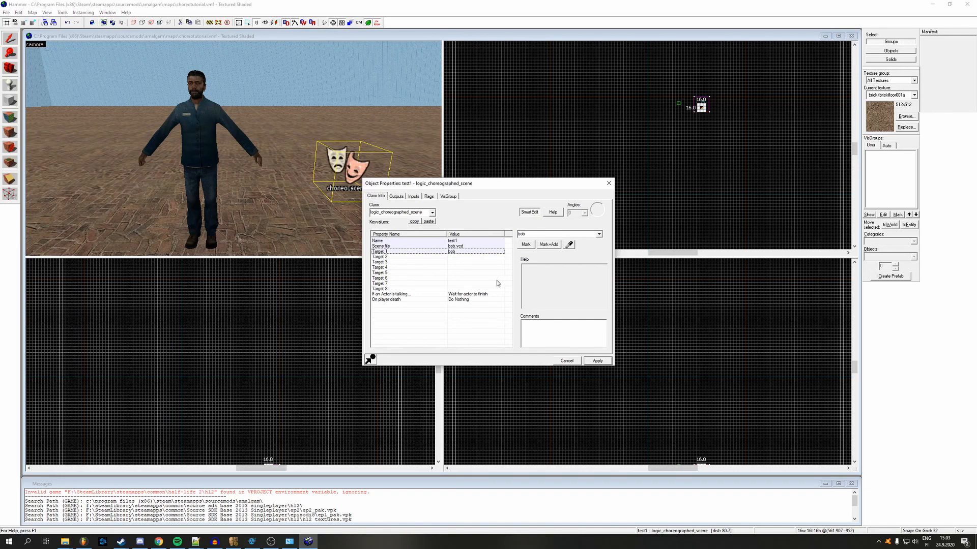
click(430, 196)
click(376, 197)
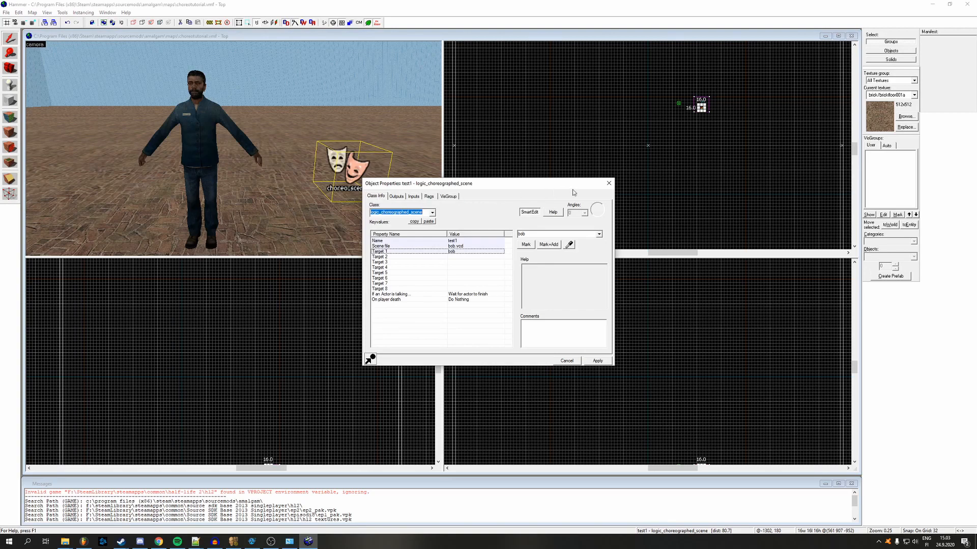
click(608, 183)
Select the trigger_multiple box around the citizen and open the outputs in its object properties
key(z)
key(s)
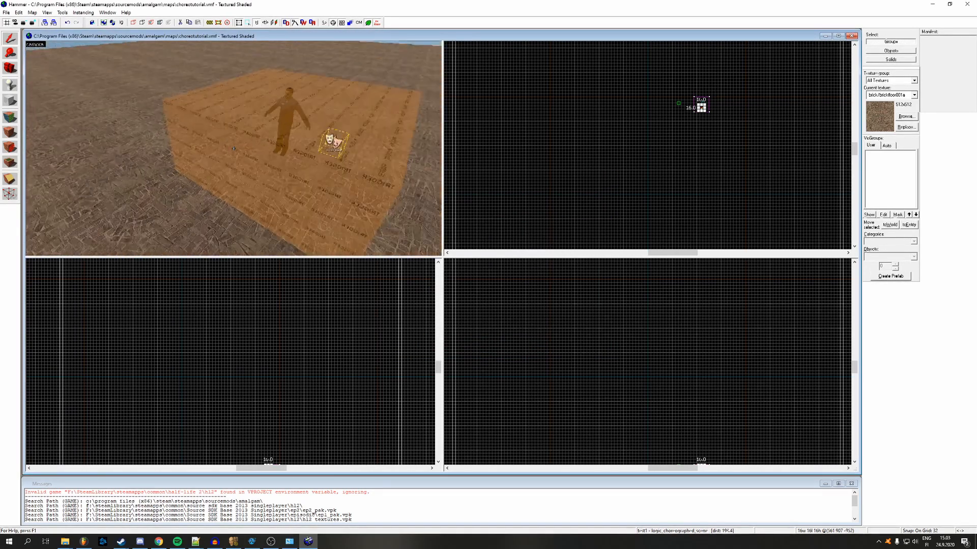
key(w)
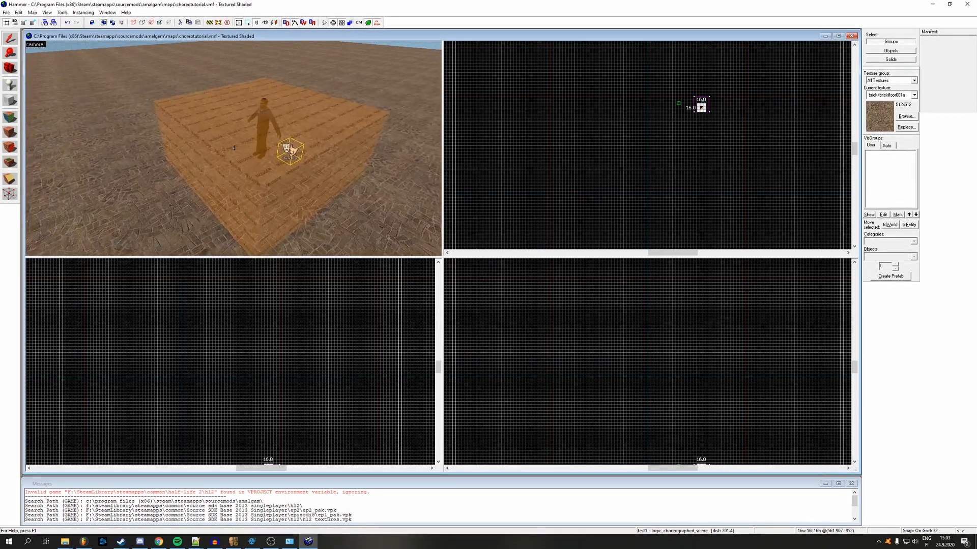
key(z)
click(234, 148)
key(alt+Return)
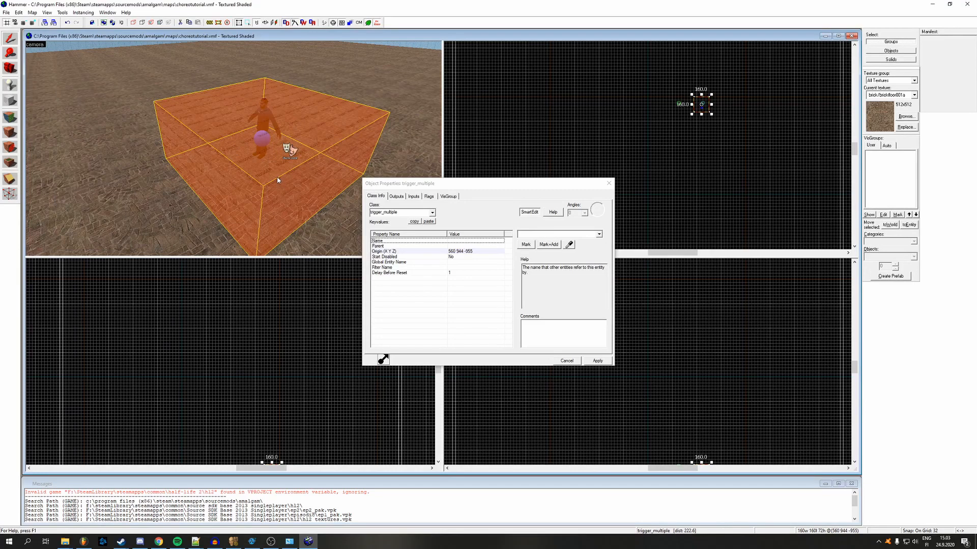
click(396, 196)
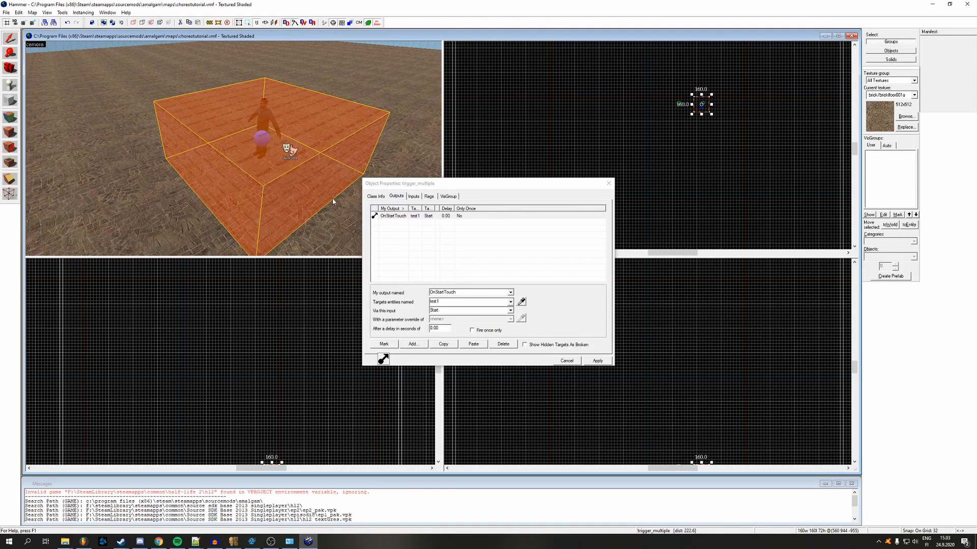
Set the trigger's OnStartTouch output on test1 to use the Start input, apply it and close the properties
key(z)
key(z)
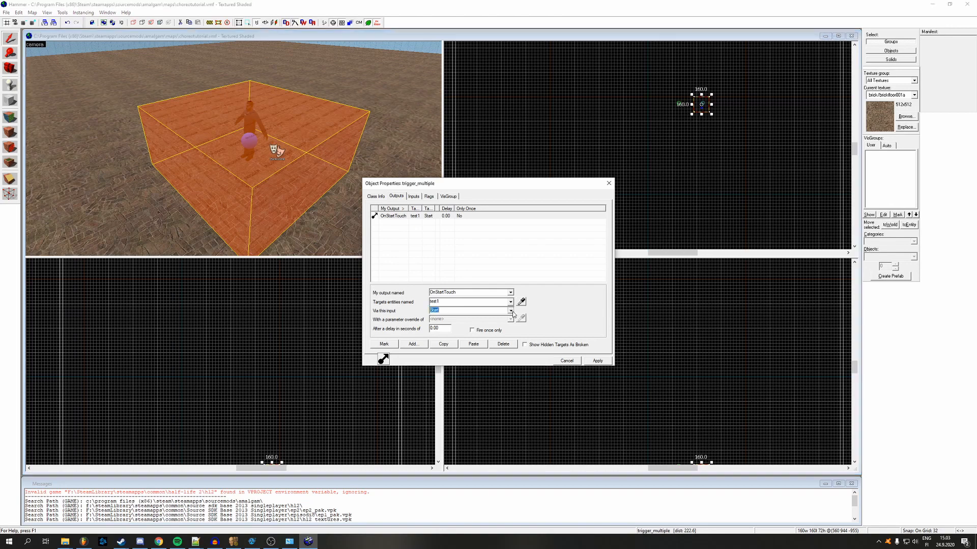
click(440, 312)
click(454, 343)
click(598, 361)
click(564, 361)
Look over the trigger box and the player start, and compile and run the map
key(z)
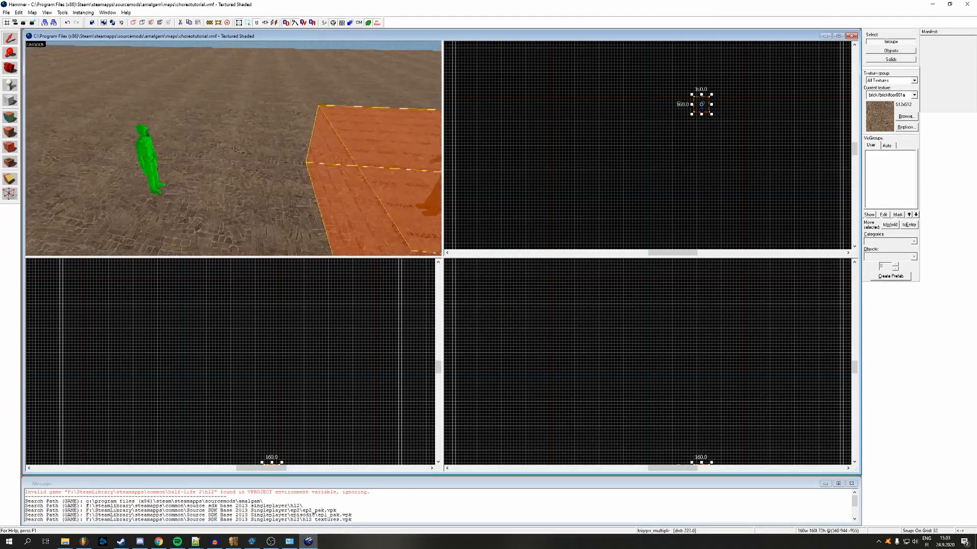
key(s)
key(a)
key(a)
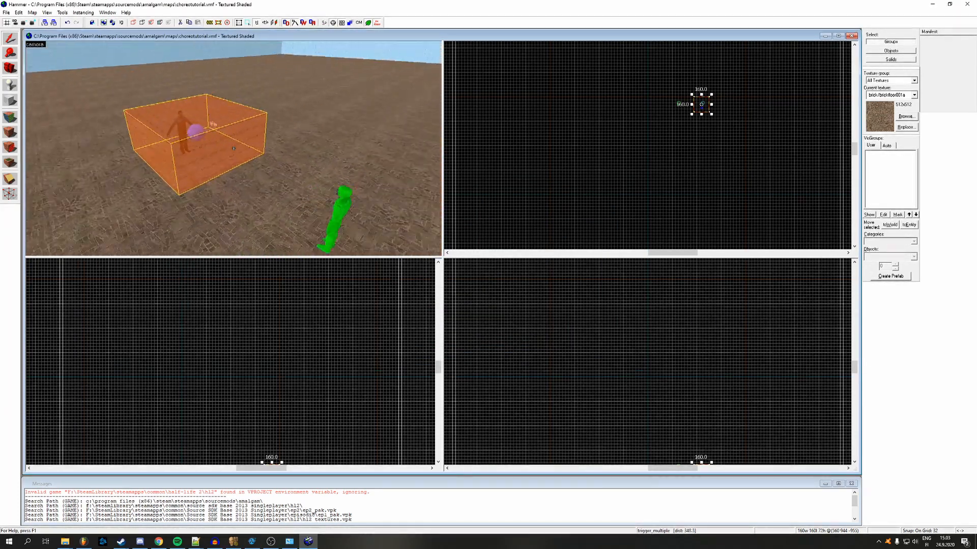
key(w)
key(s)
key(z)
click(324, 23)
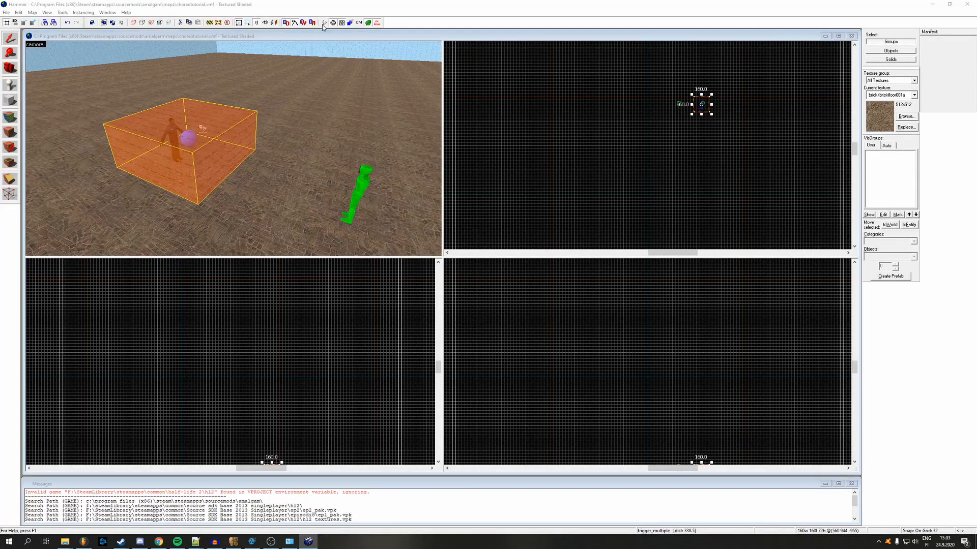
click(496, 336)
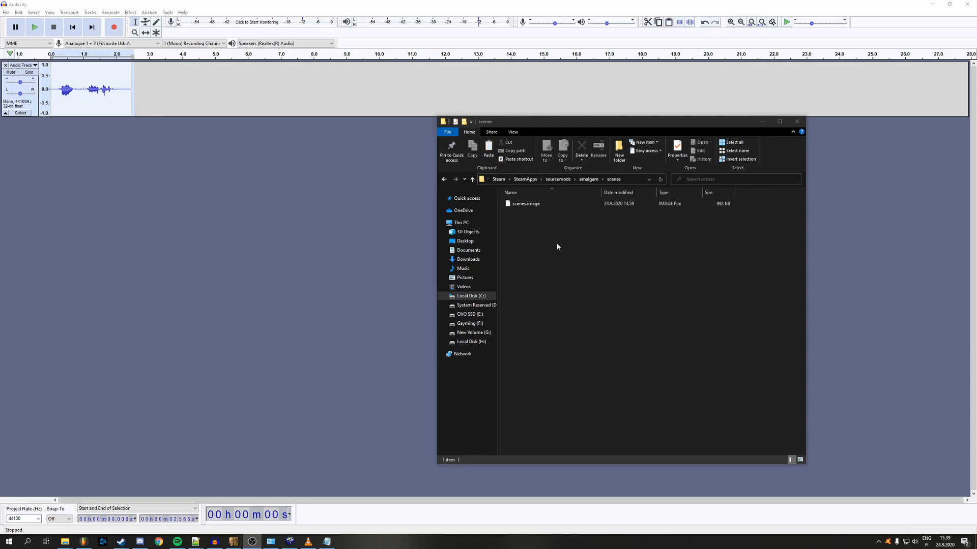
Delete scenes.image from the amalgam mod's scenes folder
drag(557, 244, 520, 204)
key(Delete)
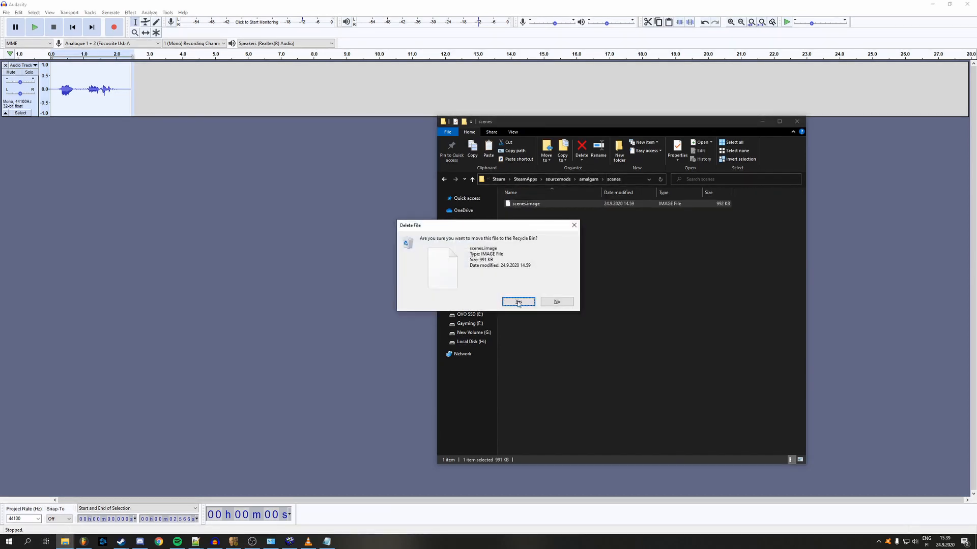
click(518, 304)
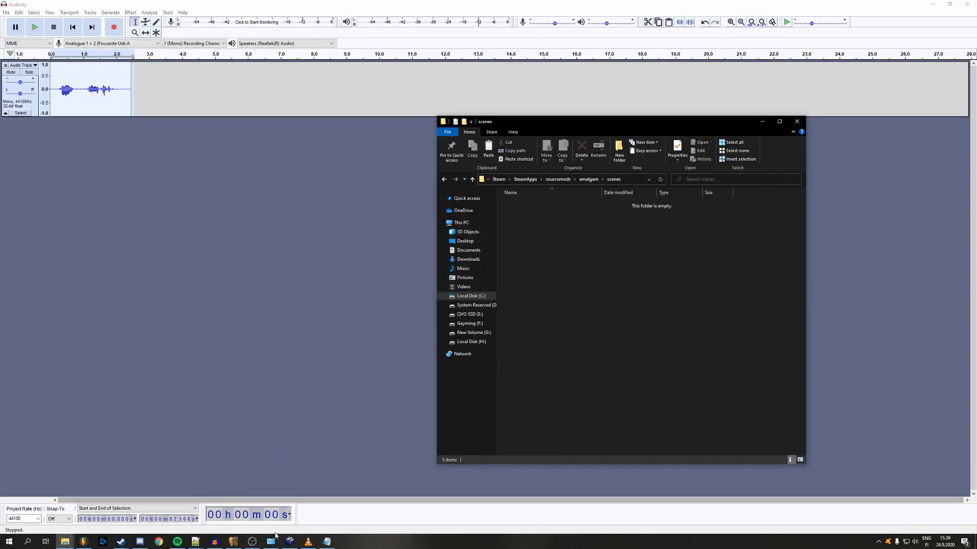
Switch back to Hammer and compile and run the map with normal BSP, fast VIS and fast RAD
click(290, 541)
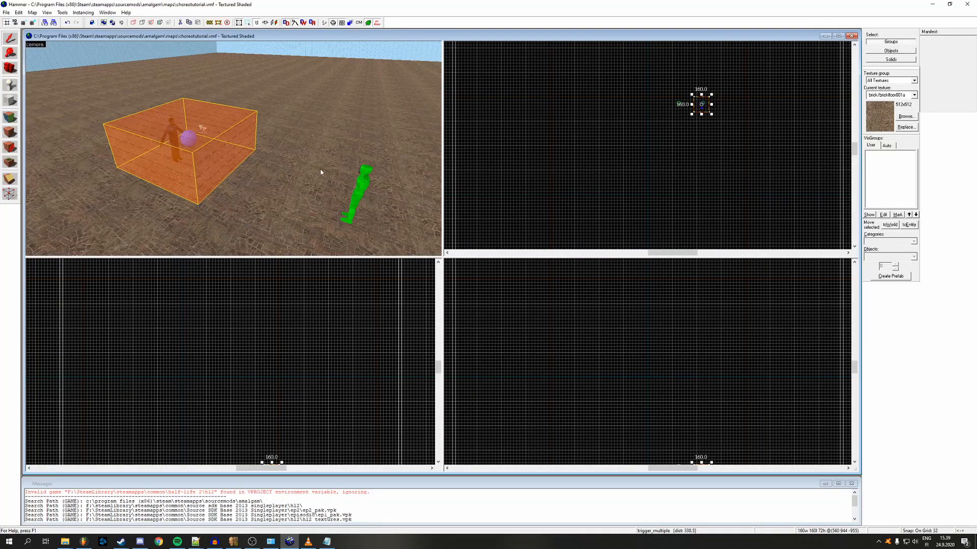
click(324, 23)
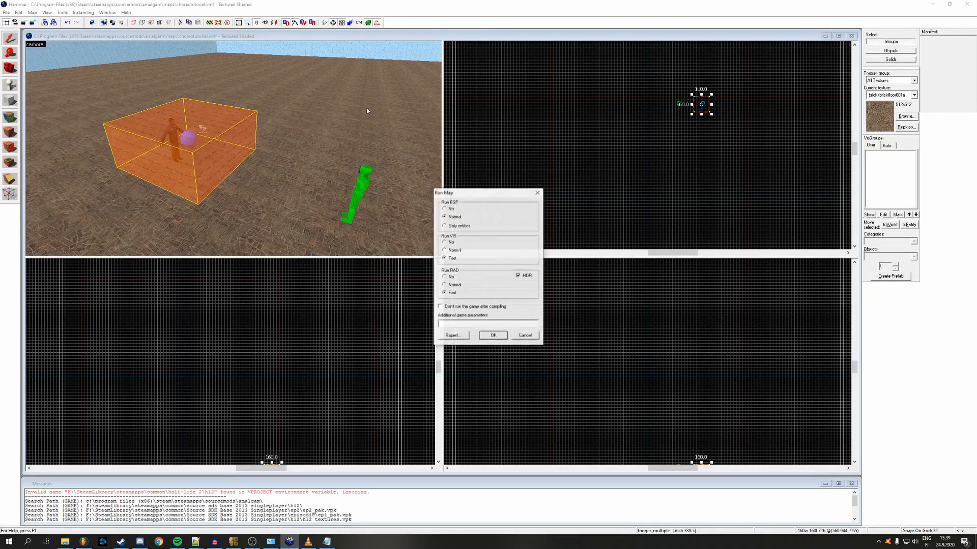
click(490, 336)
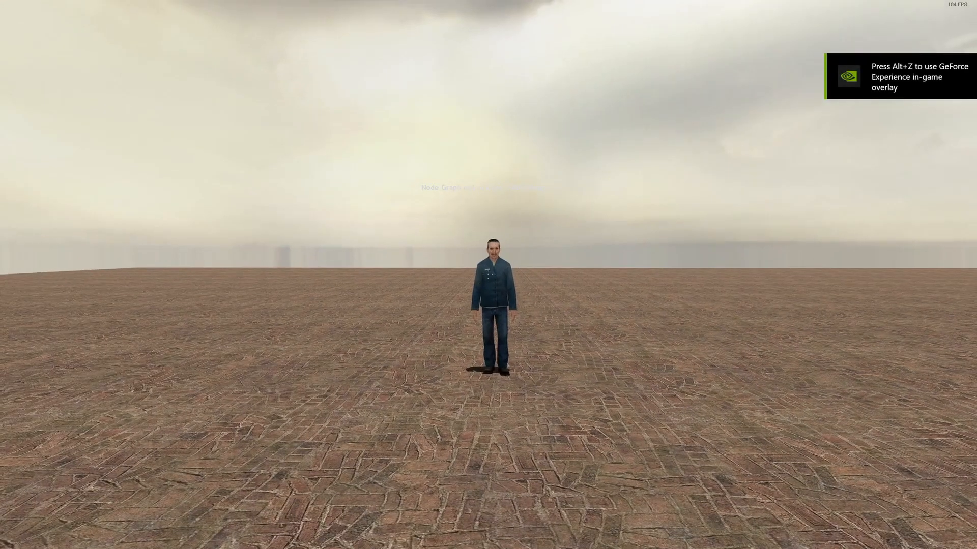
Walk up to the citizen in the running map to test the choreographed scene's trigger
key(w)
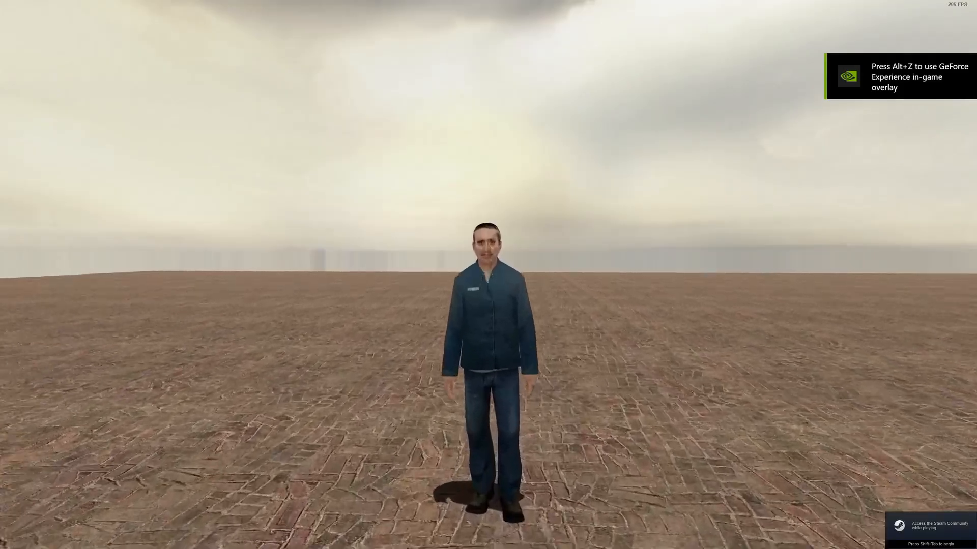
key(w)
key(a)
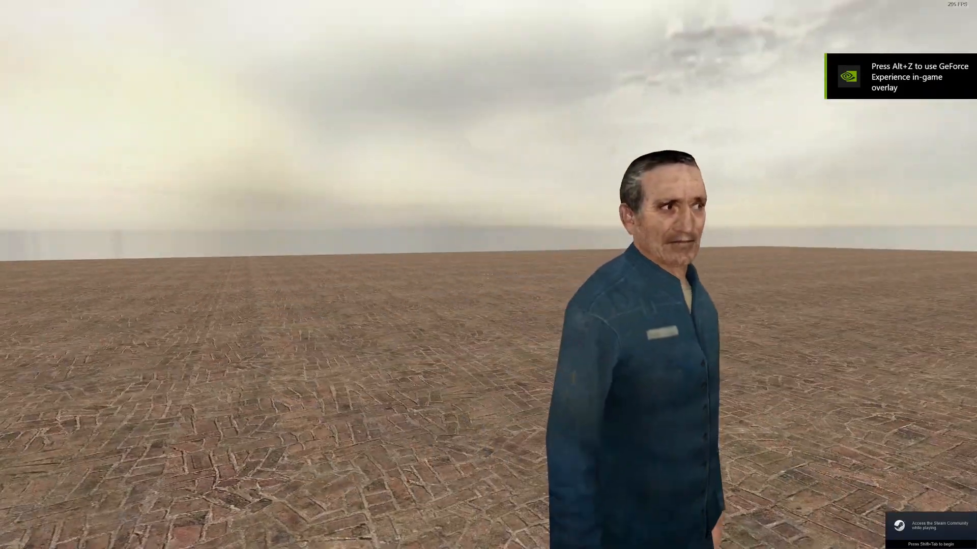
Back away from the citizen and quit the running game without saving
key(d)
key(s)
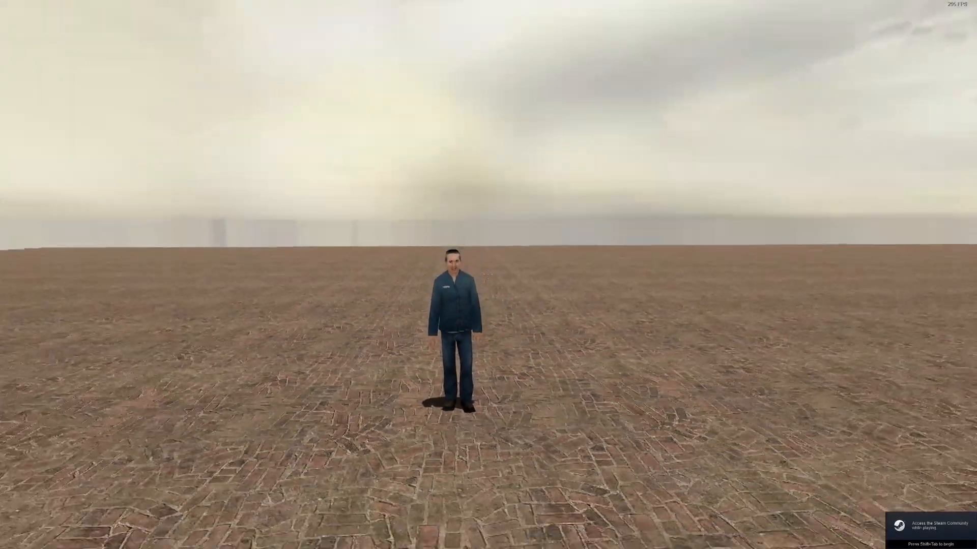
key(Escape)
click(56, 347)
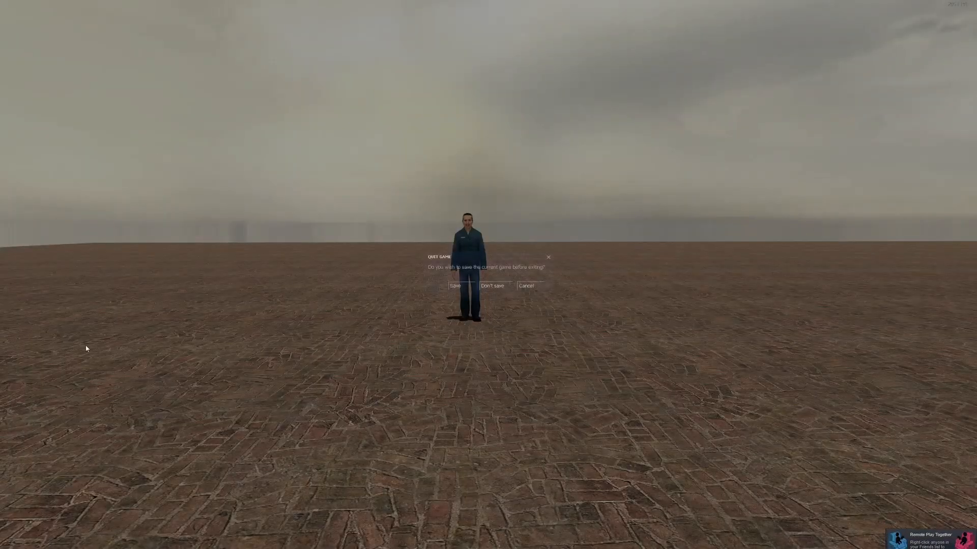
click(491, 288)
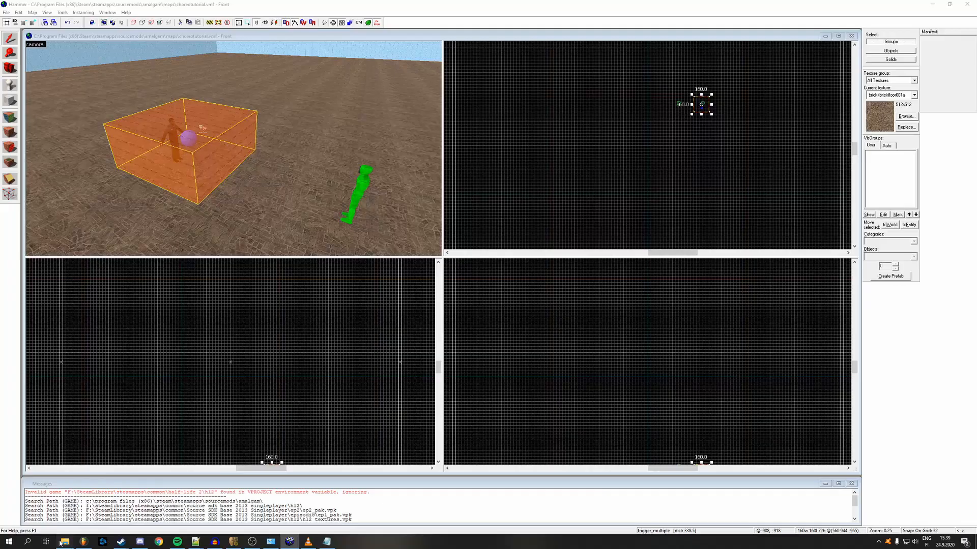
Copy scenes.image from the Half-Life 2 hl2 scenes folder into the amalgam mod's empty scenes folder
mouse_move(65, 541)
mouse_move(204, 506)
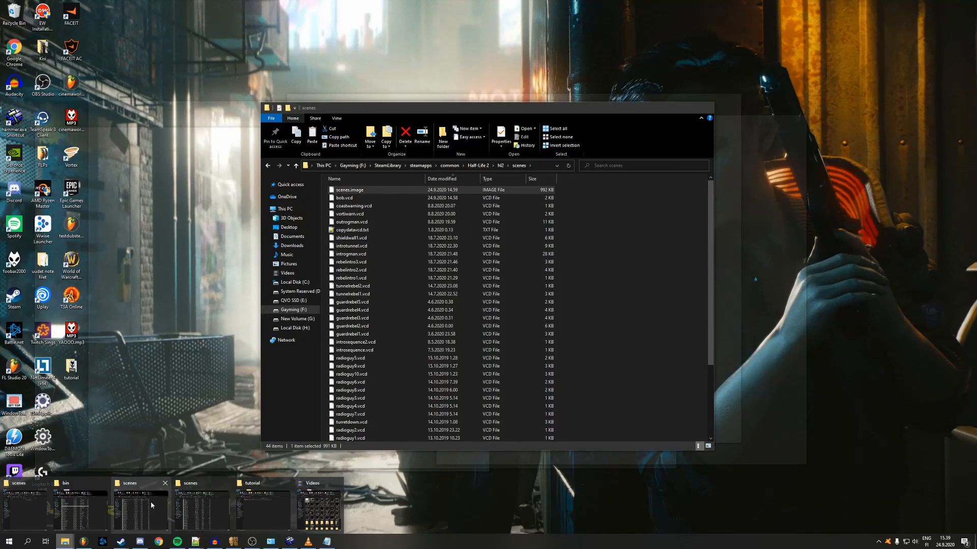
click(150, 502)
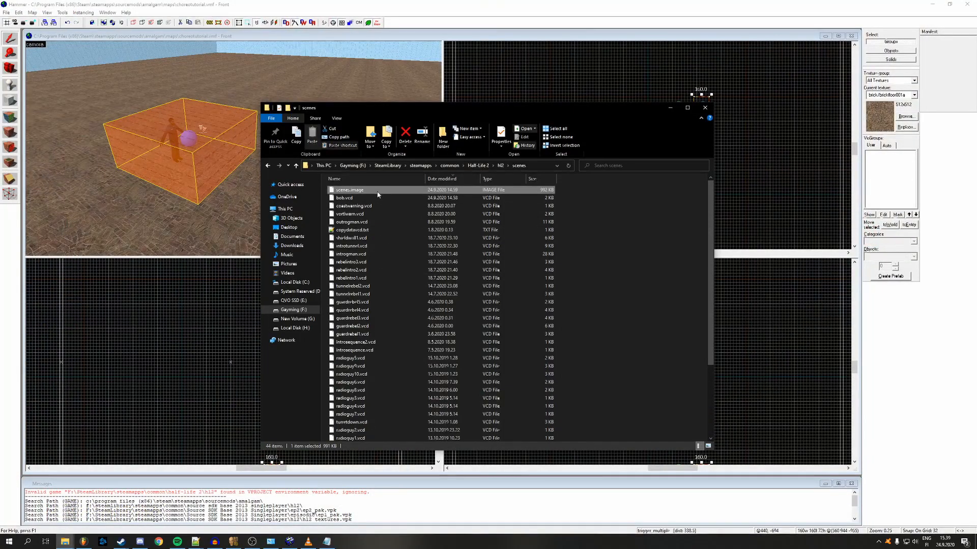
mouse_move(64, 541)
mouse_move(211, 499)
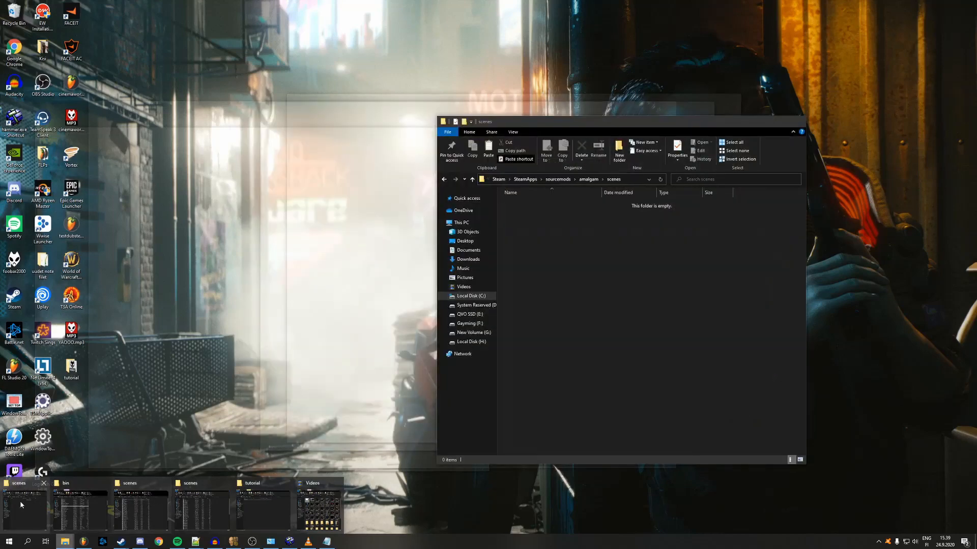
click(20, 501)
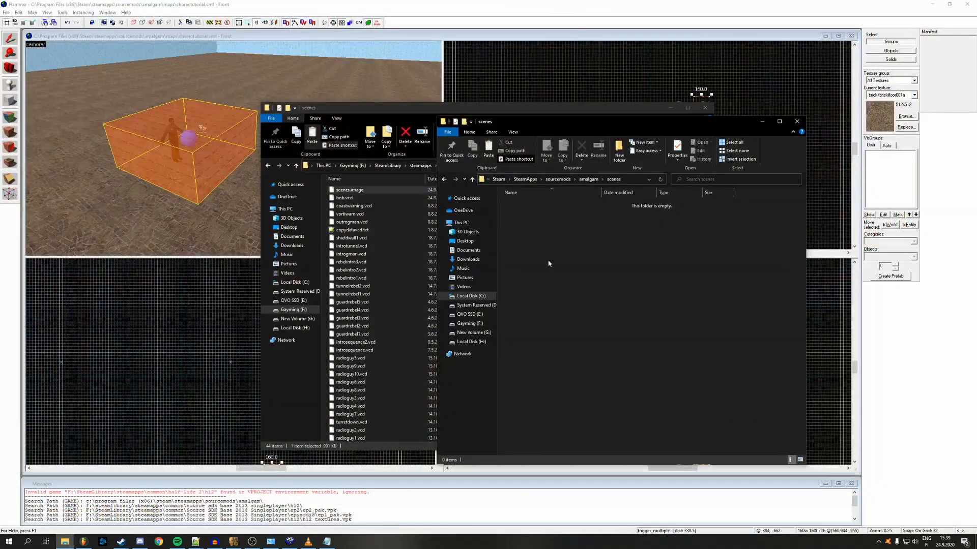
key(ctrl+v)
drag(604, 295, 630, 322)
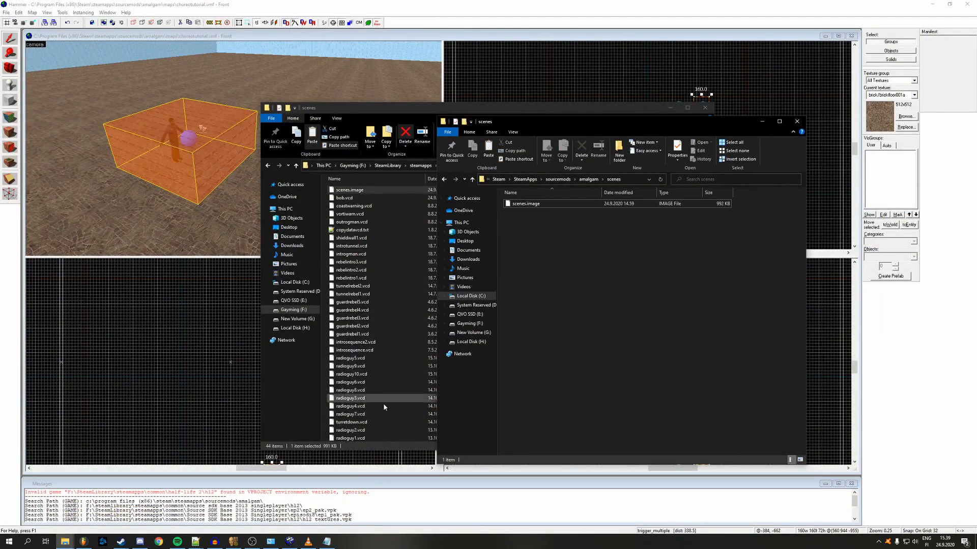
Switch to Hammer and compile and run the map with normal BSP, fast VIS and fast RAD, keeping HDR on
click(289, 541)
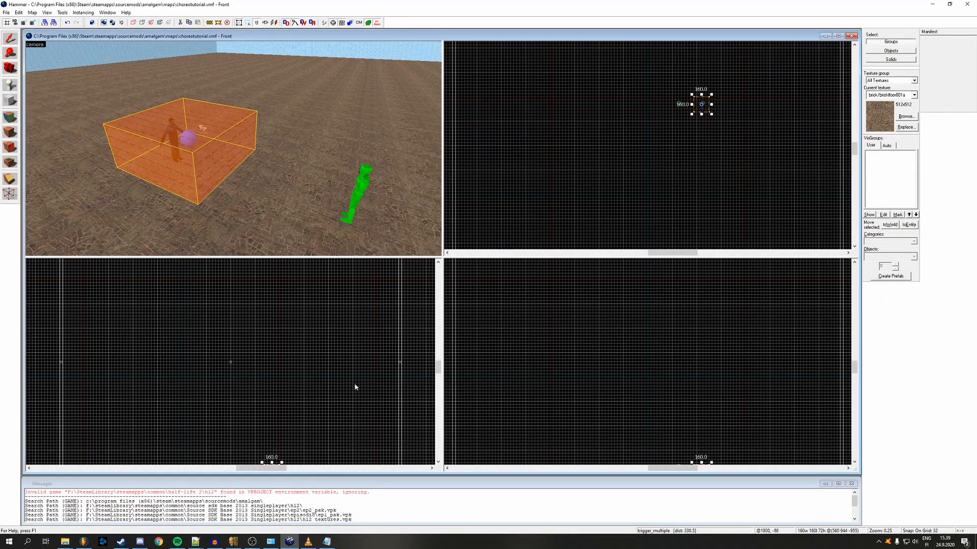
key(F9)
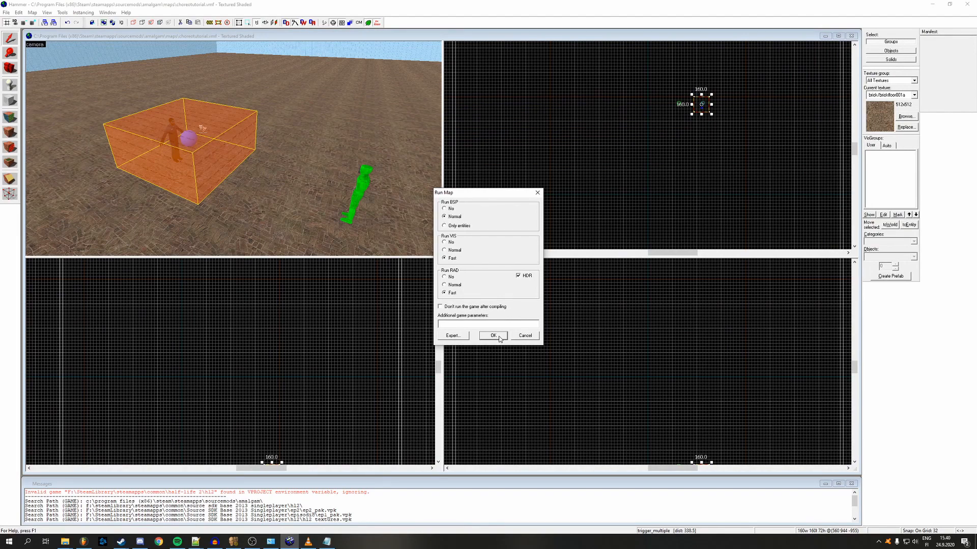
click(493, 336)
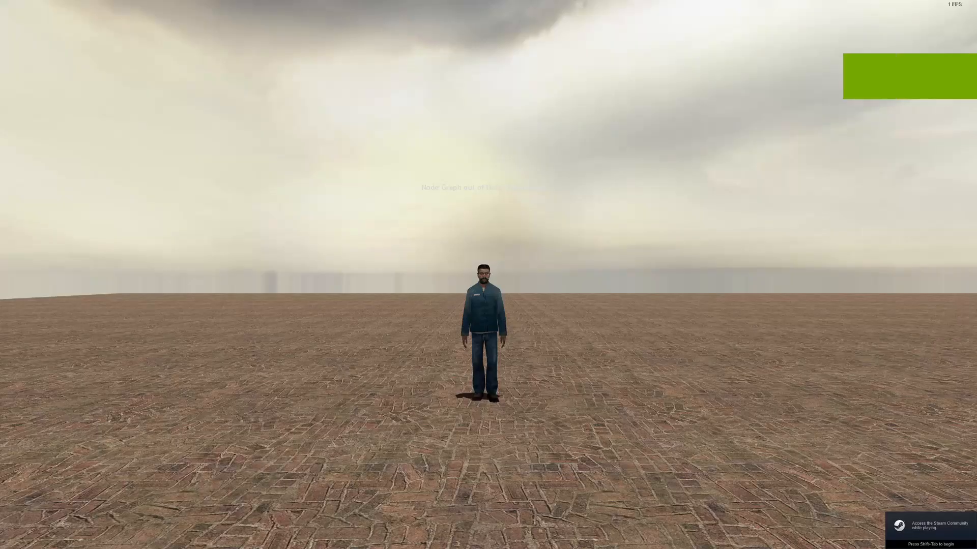
Walk up to the citizen to trigger the choreographed scene, watch it play, back away and leave the game view
key(a)
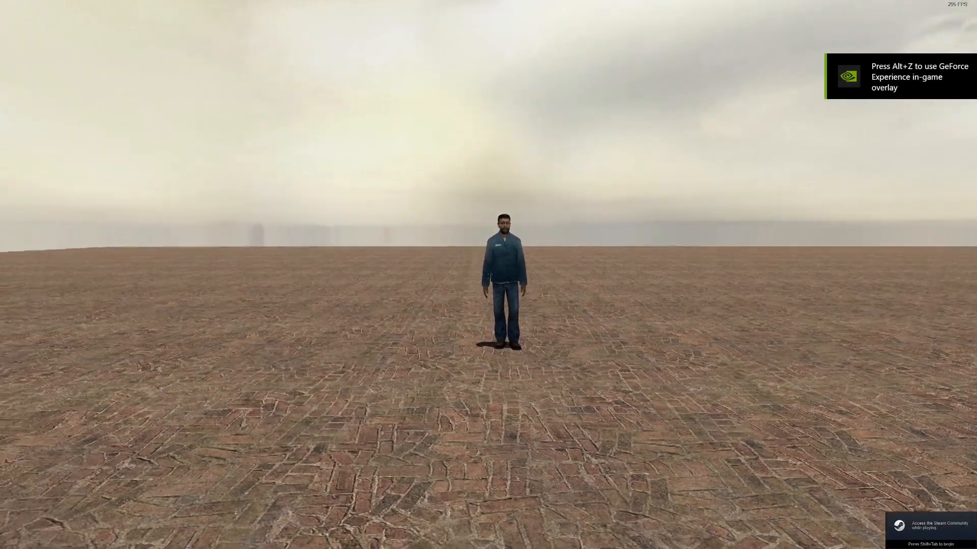
key(w)
key(w)
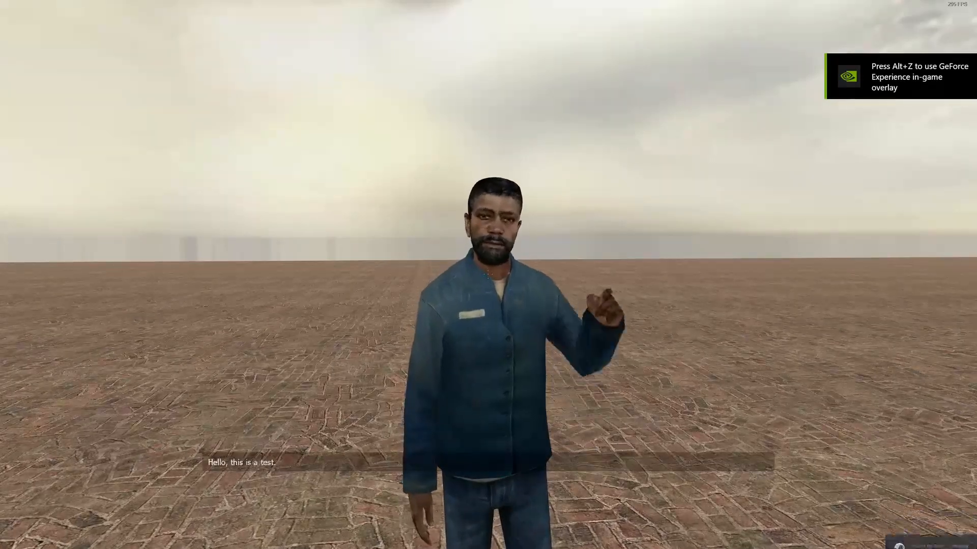
key(s)
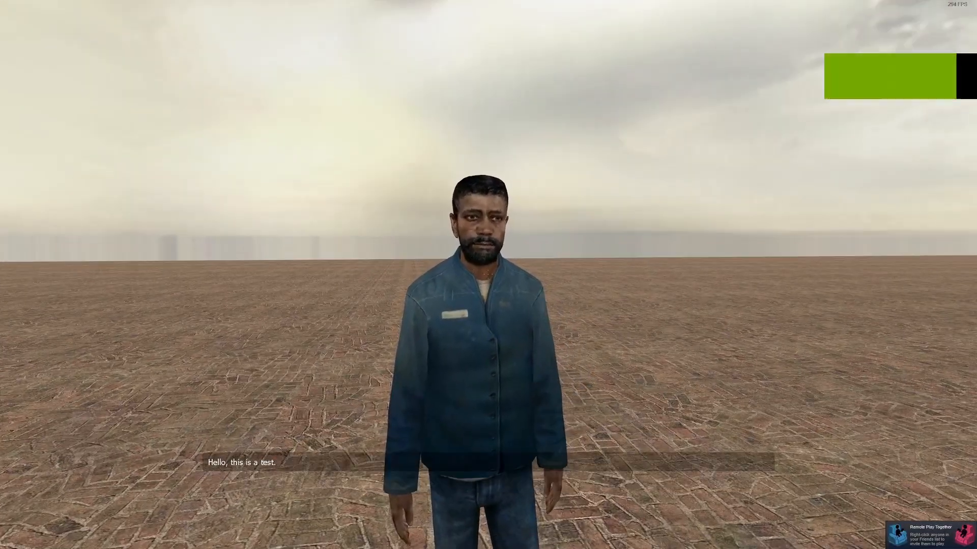
key(s)
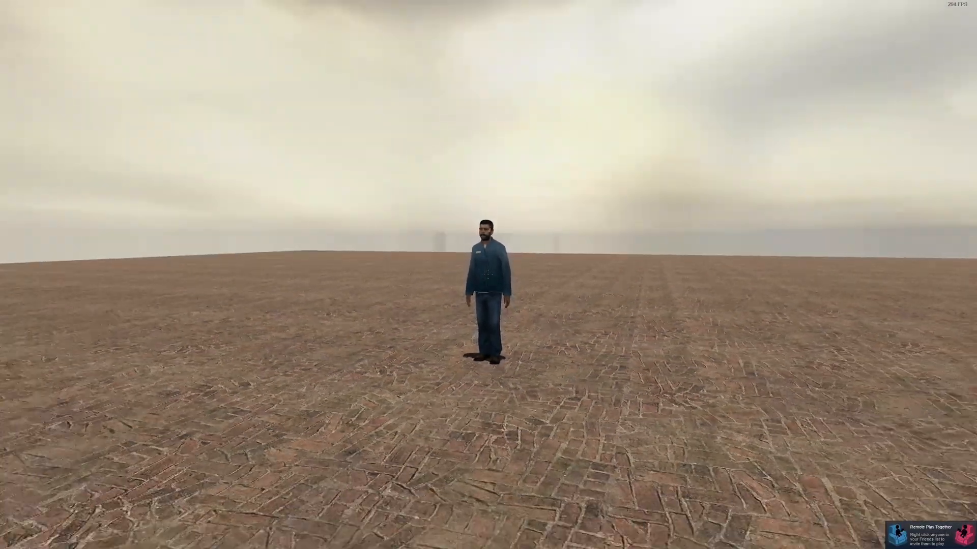
key(Escape)
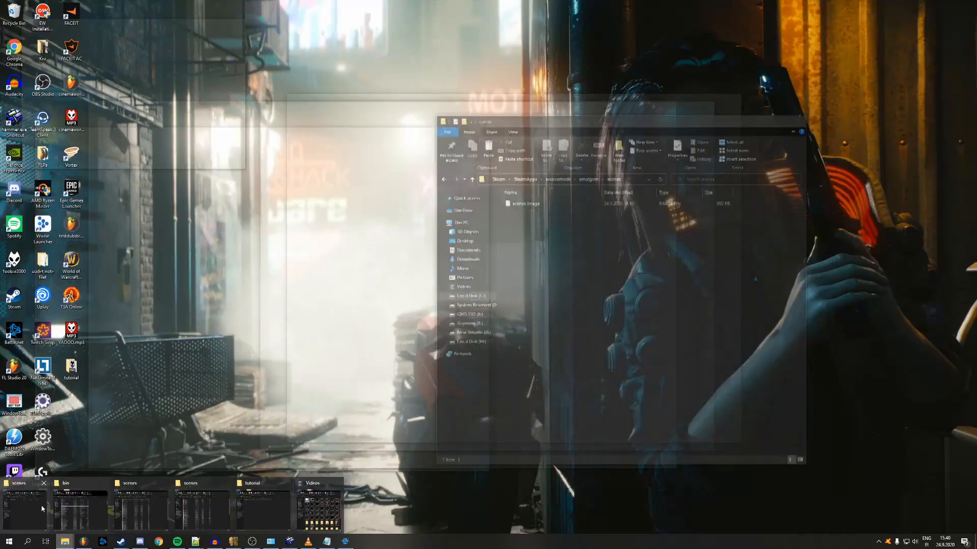
Switch to File Explorer, inspect the amalgam mod's sound folder and its npclines subfolder, and select sound.cache
click(41, 508)
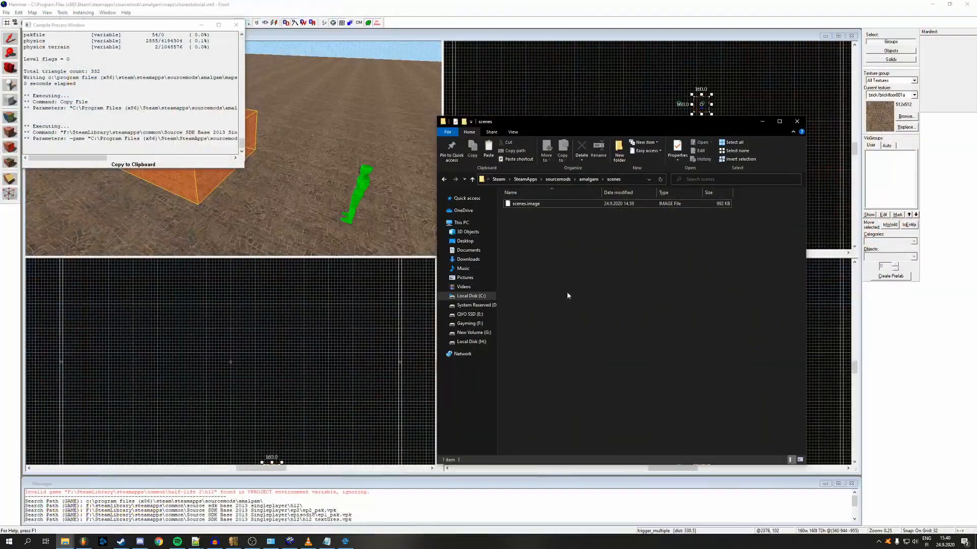
click(589, 179)
drag(565, 121, 475, 120)
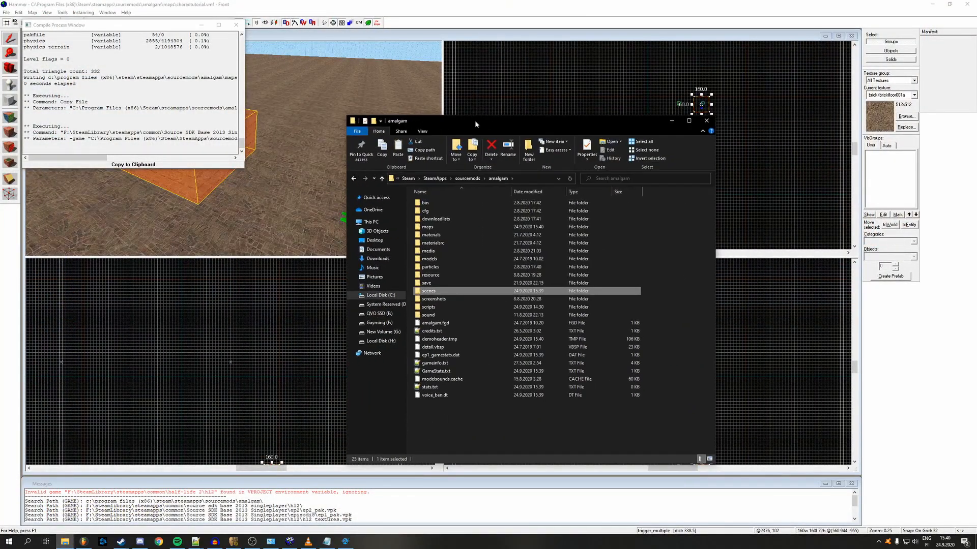
double_click(450, 316)
drag(470, 282, 491, 300)
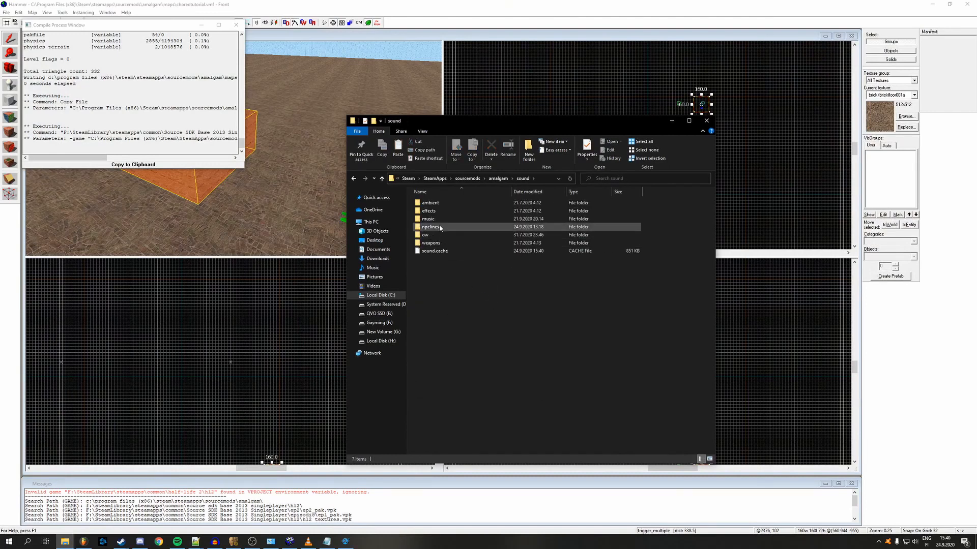
double_click(431, 227)
click(468, 179)
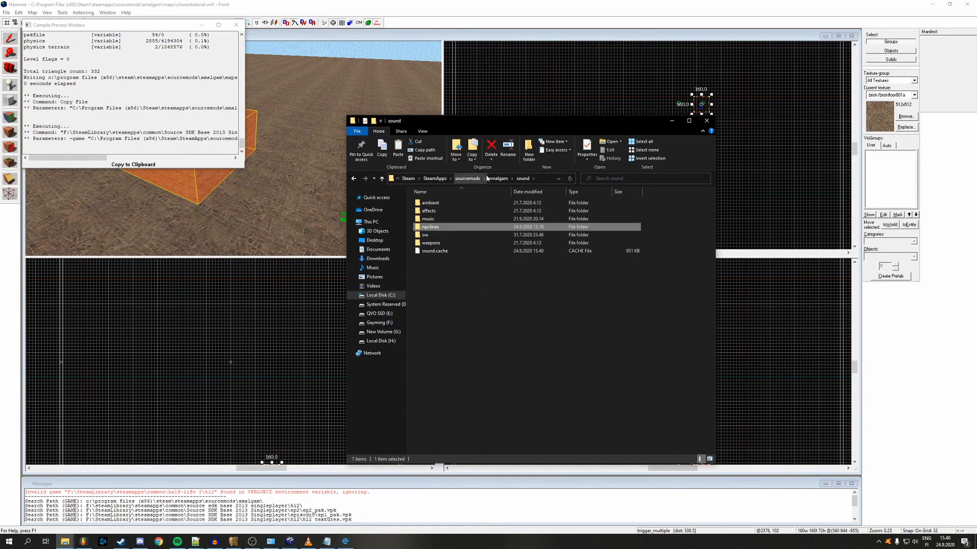
drag(488, 273, 440, 255)
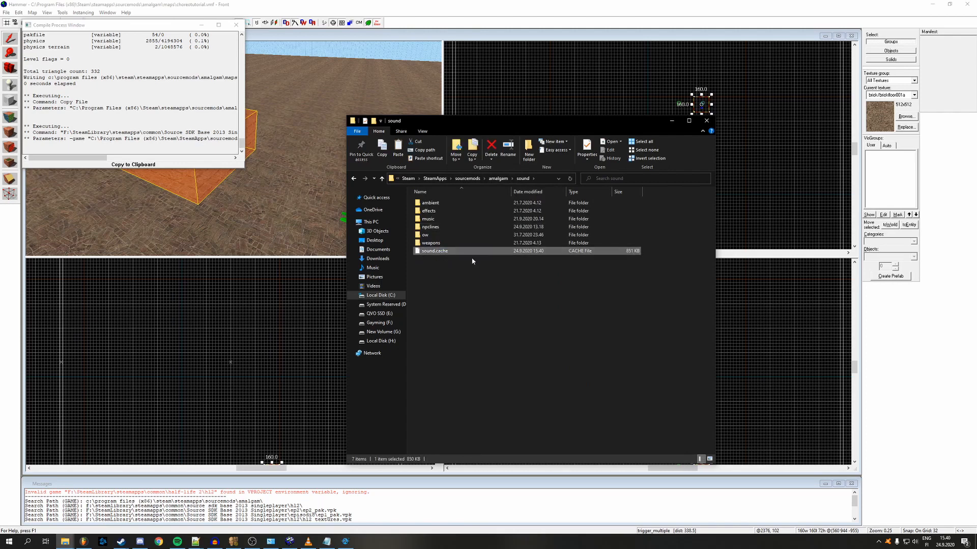